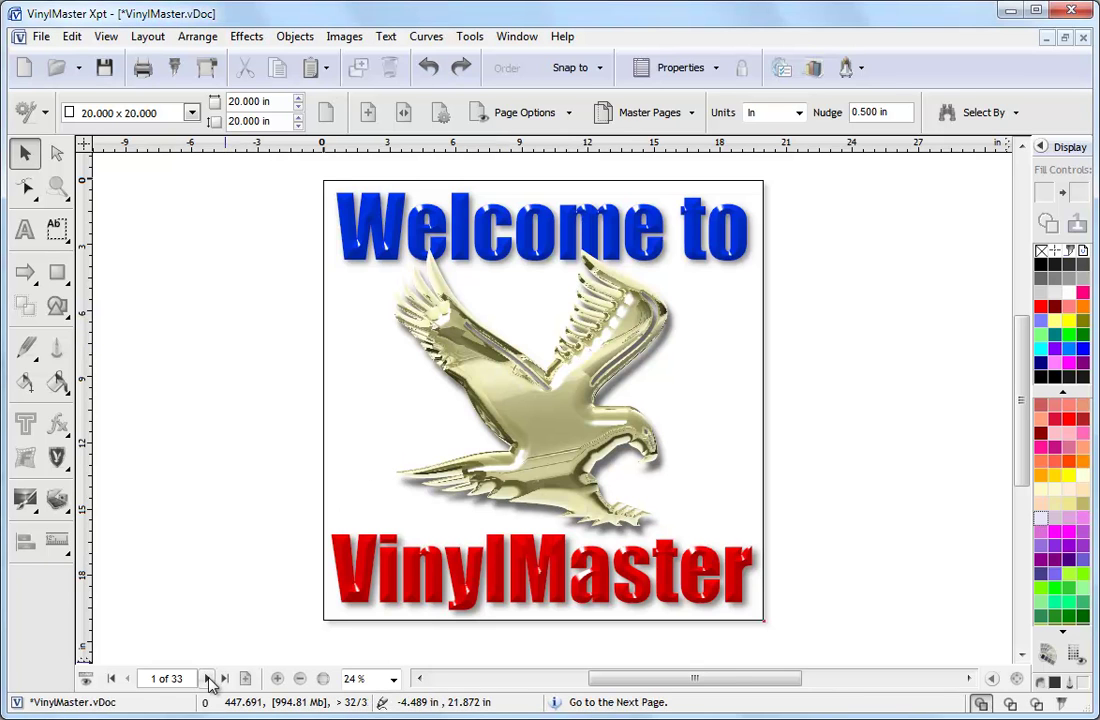
# Advance to the Ferrari sign page and zoom in on the top of the design
pyautogui.click(209, 681)
pyautogui.click(57, 187)
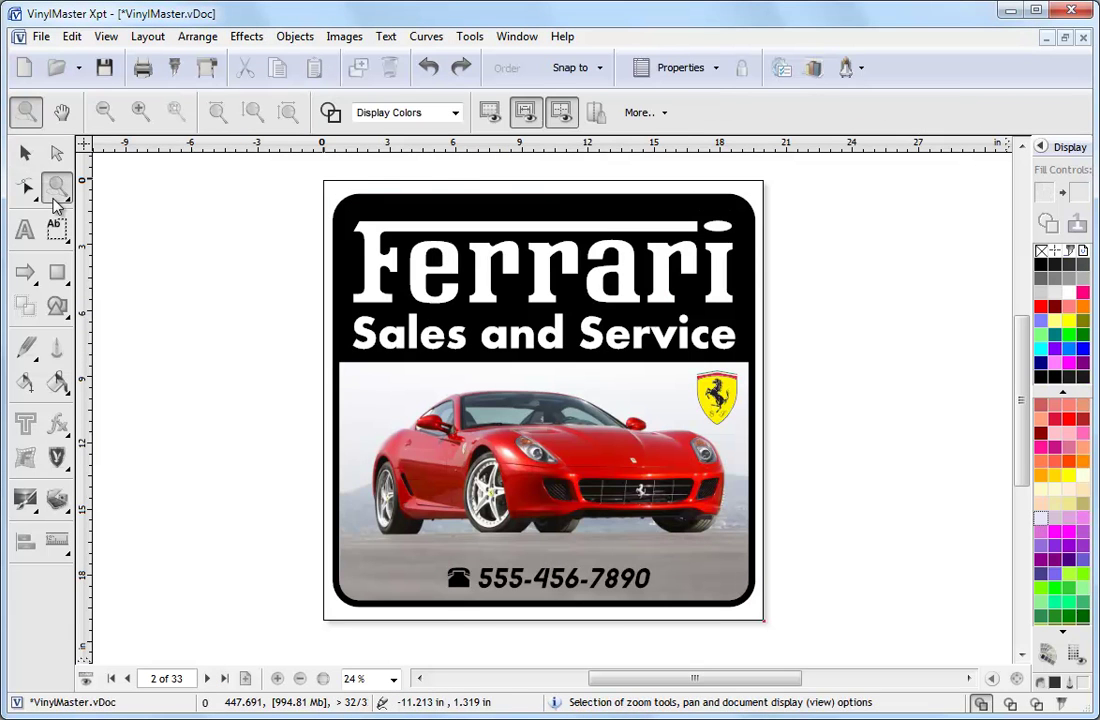
pyautogui.moveTo(482, 330); pyautogui.dragTo(616, 378)
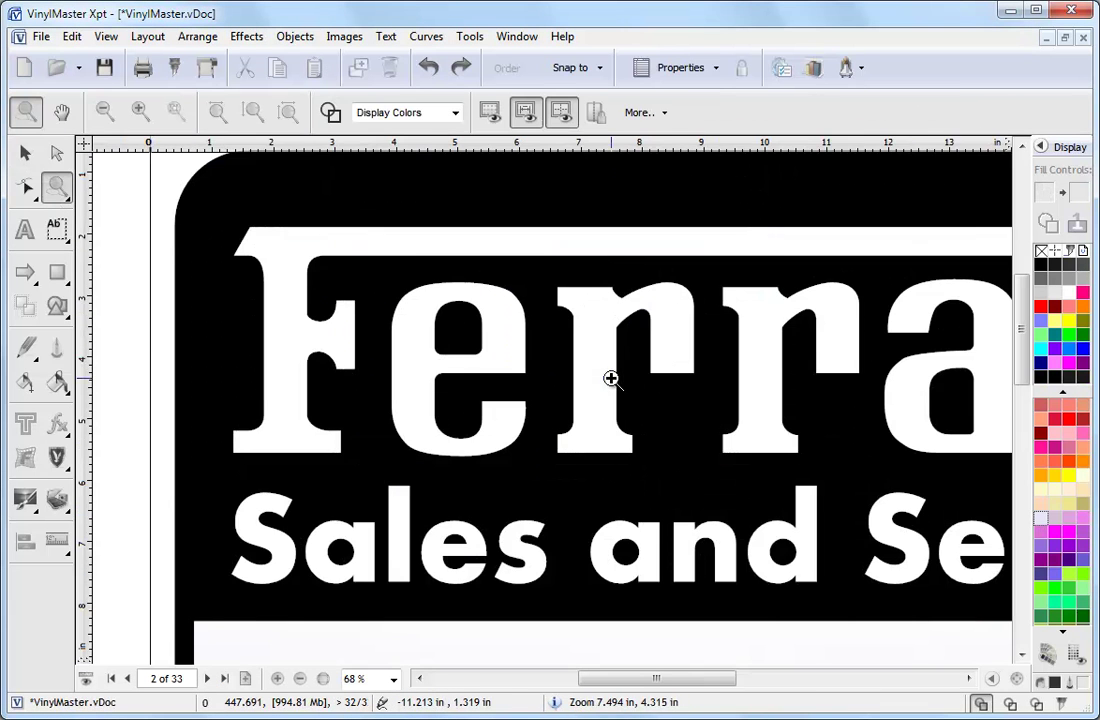
pyautogui.click(25, 152)
# Select the Ferrari heading and open the preset effects library
pyautogui.click(282, 297)
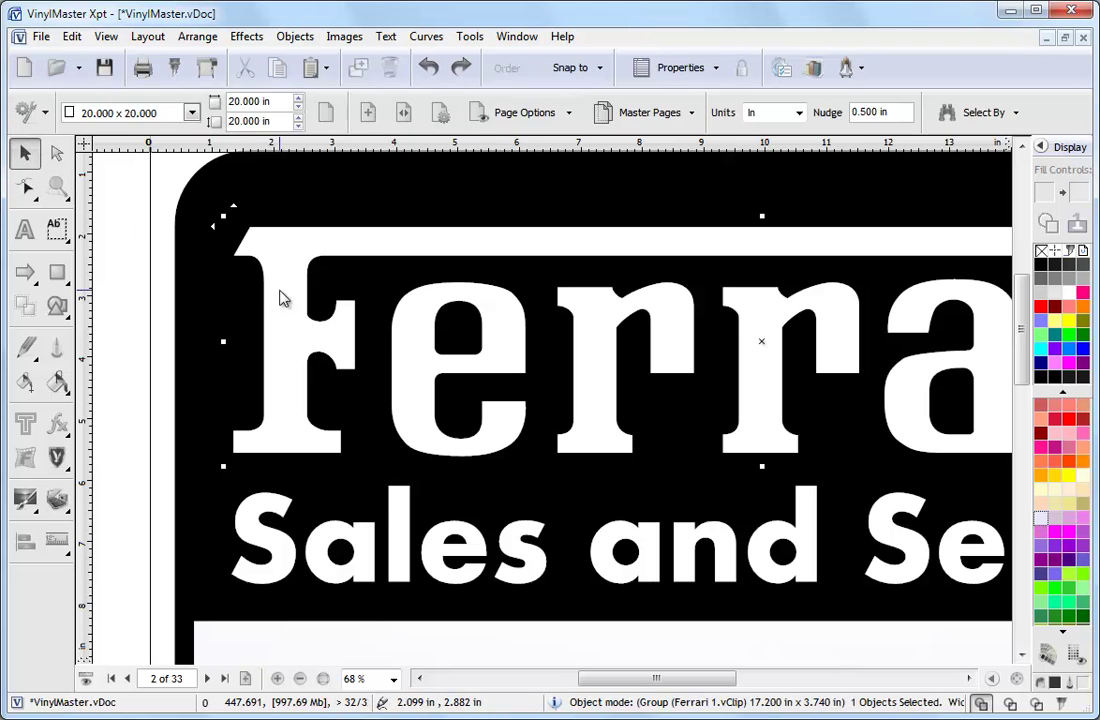
pyautogui.click(57, 424)
pyautogui.click(105, 380)
pyautogui.click(440, 248)
# Preview presets in the Bumps, Glow, Matte Plastic, Stone and Wrought Iron categories
pyautogui.click(441, 366)
pyautogui.click(443, 505)
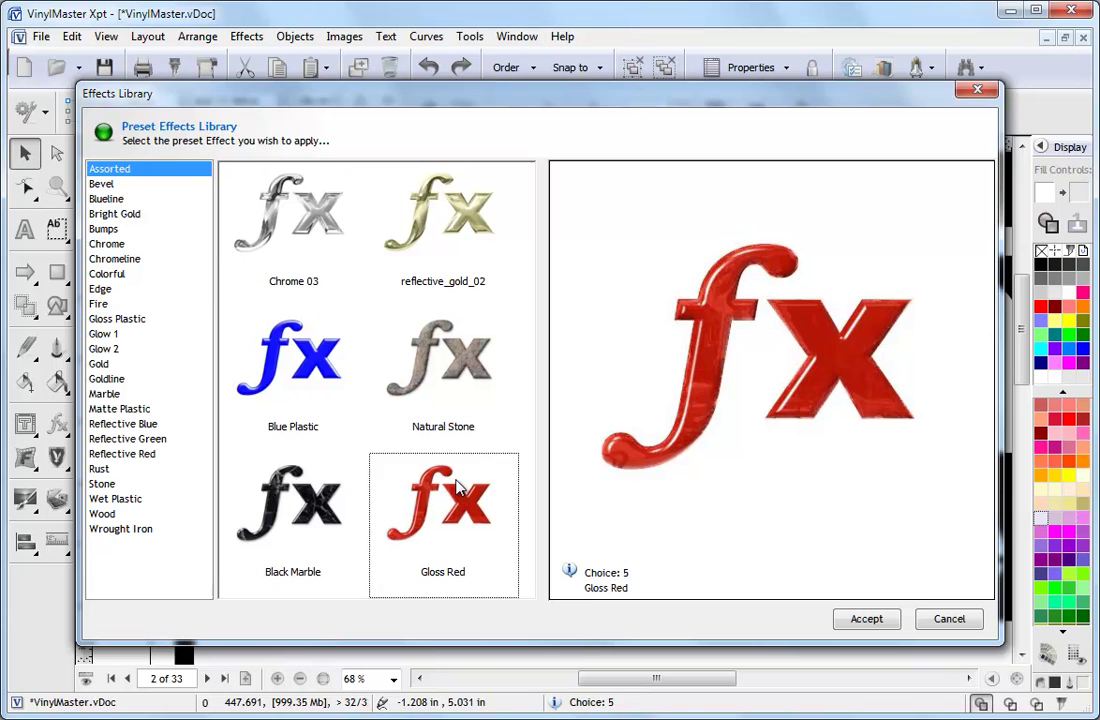
pyautogui.click(104, 228)
pyautogui.click(437, 356)
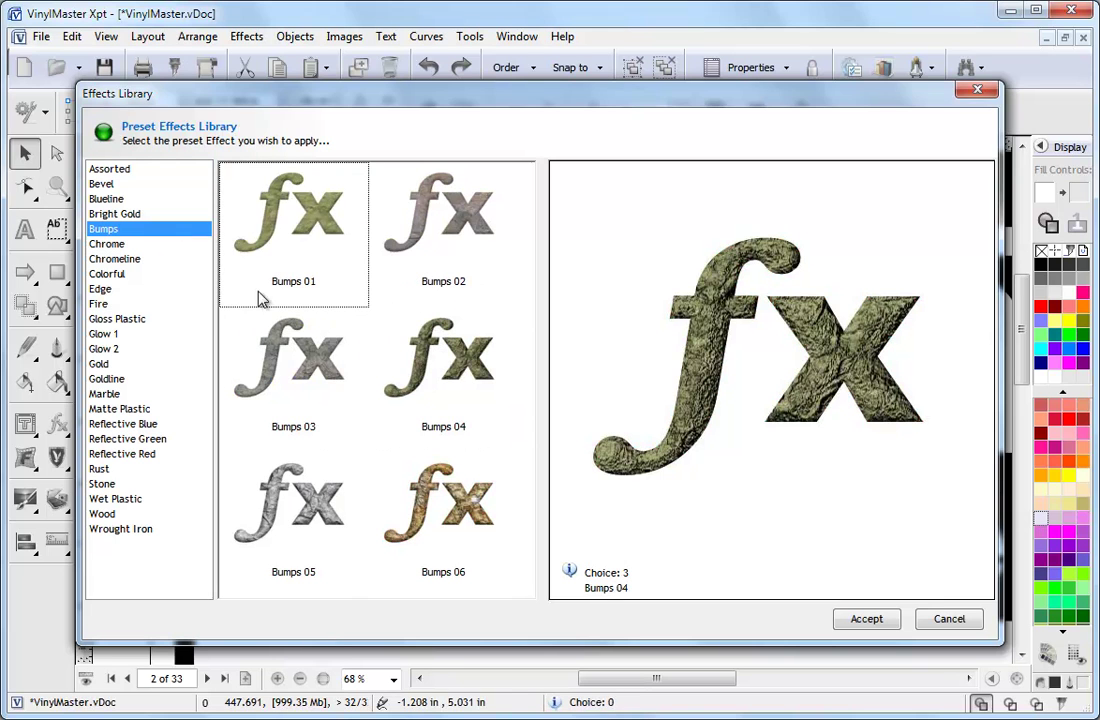
pyautogui.click(103, 333)
pyautogui.click(385, 365)
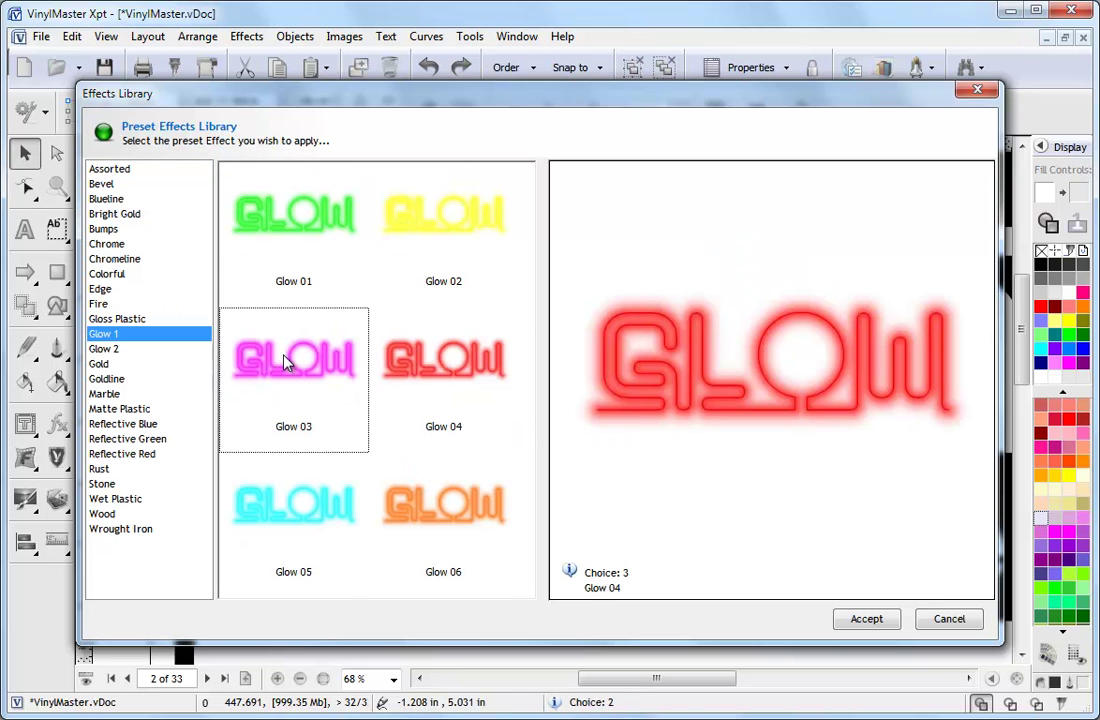
pyautogui.click(122, 408)
pyautogui.click(437, 375)
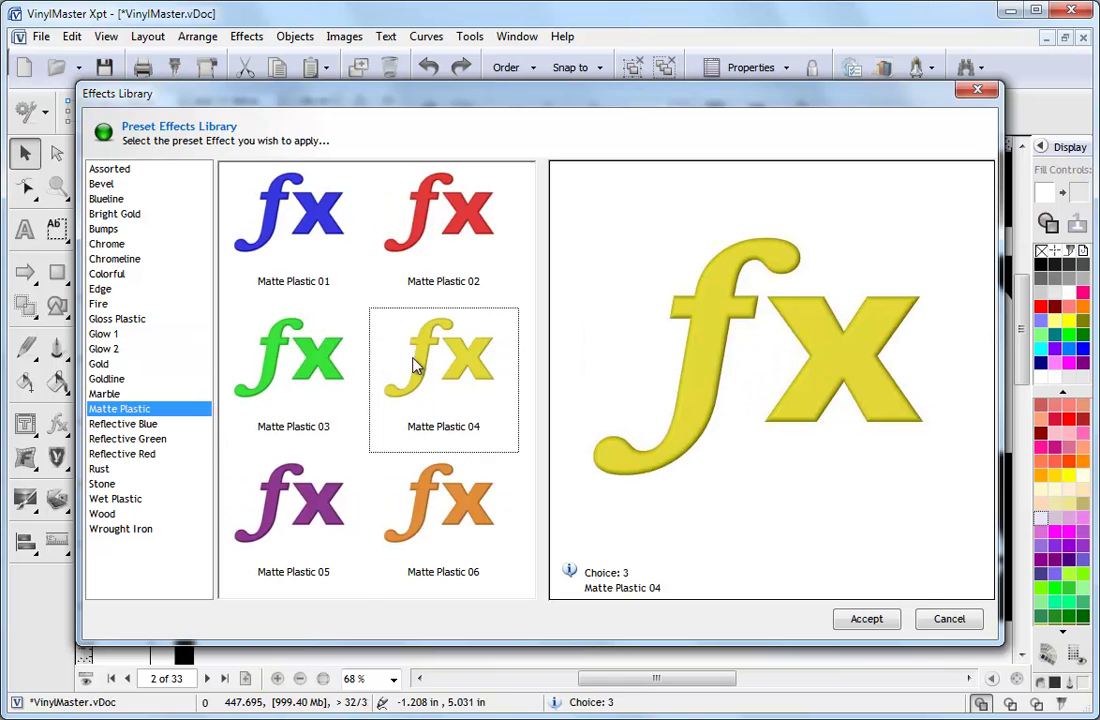
pyautogui.click(102, 483)
pyautogui.click(485, 378)
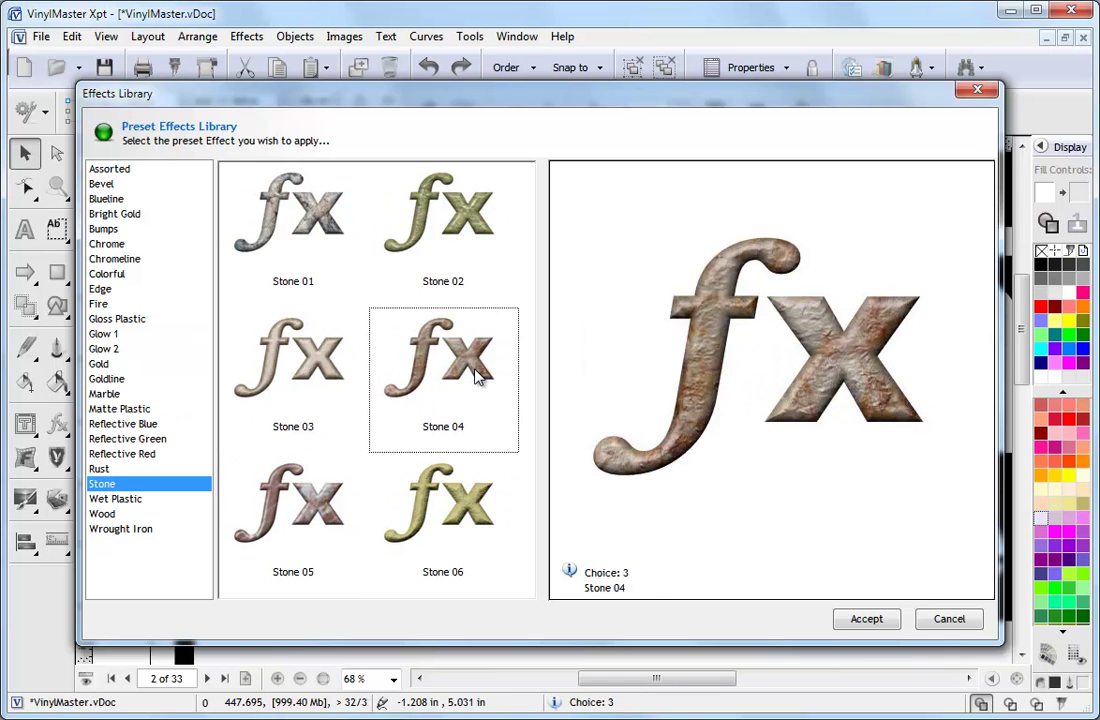
pyautogui.click(125, 528)
pyautogui.click(398, 365)
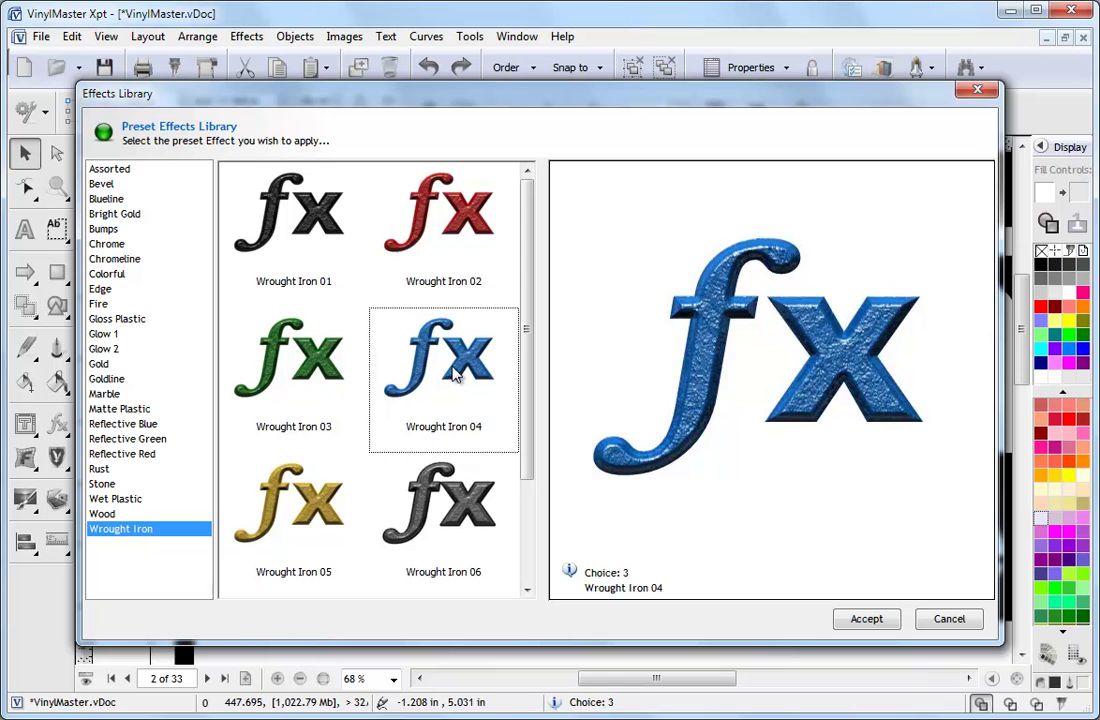
pyautogui.click(110, 169)
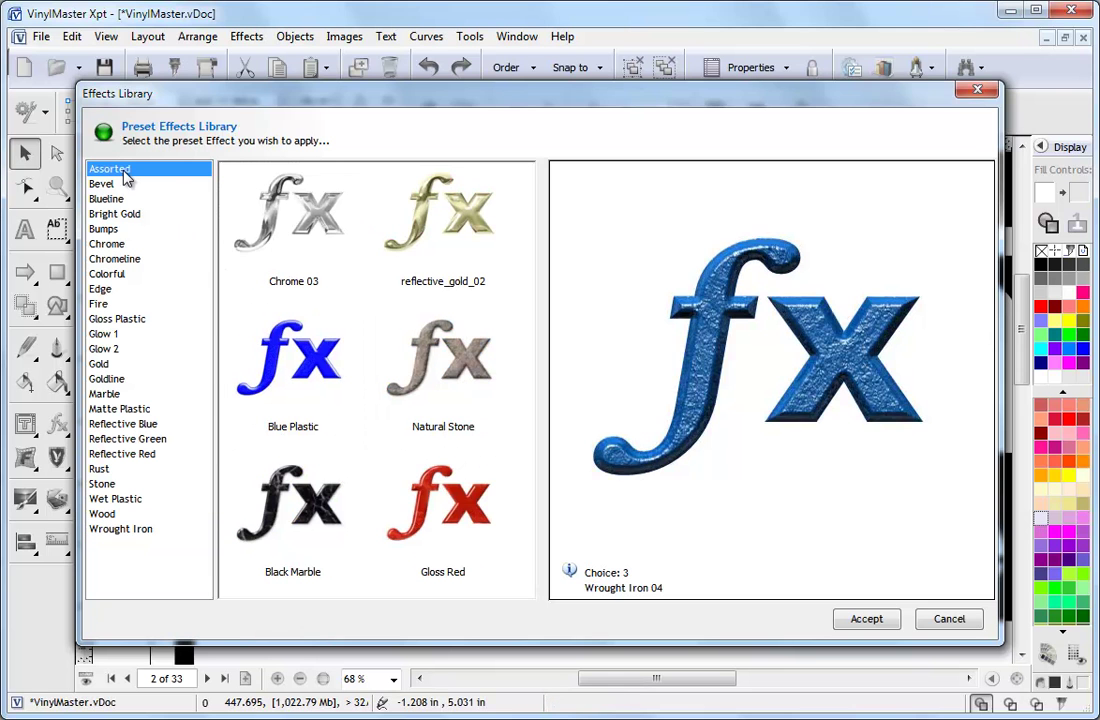
# Apply Chrome 03, then reflective_blue_01 recoloured red, to the Ferrari heading
pyautogui.click(293, 215)
pyautogui.click(895, 620)
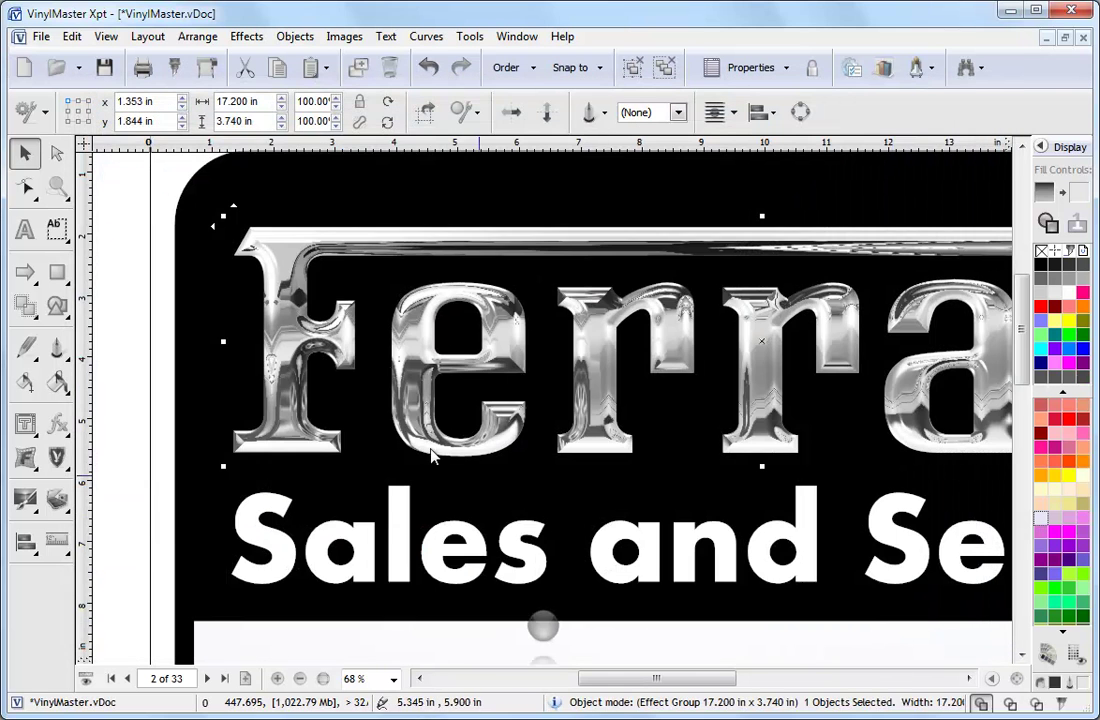
pyautogui.click(57, 424)
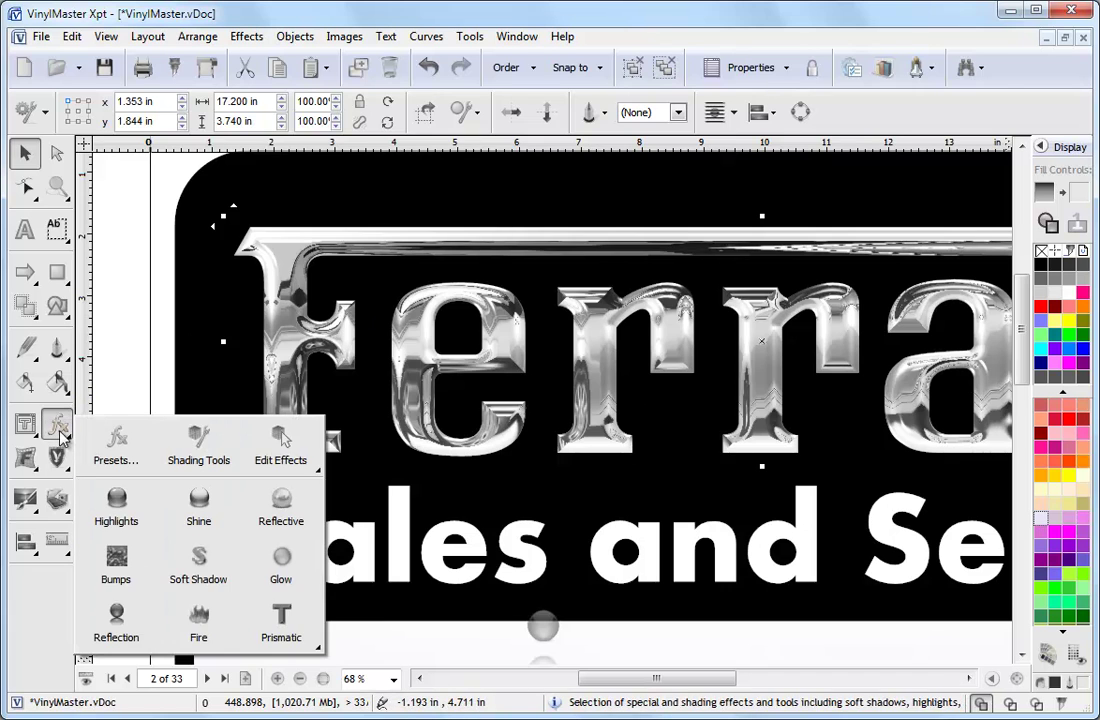
pyautogui.click(100, 440)
pyautogui.click(122, 424)
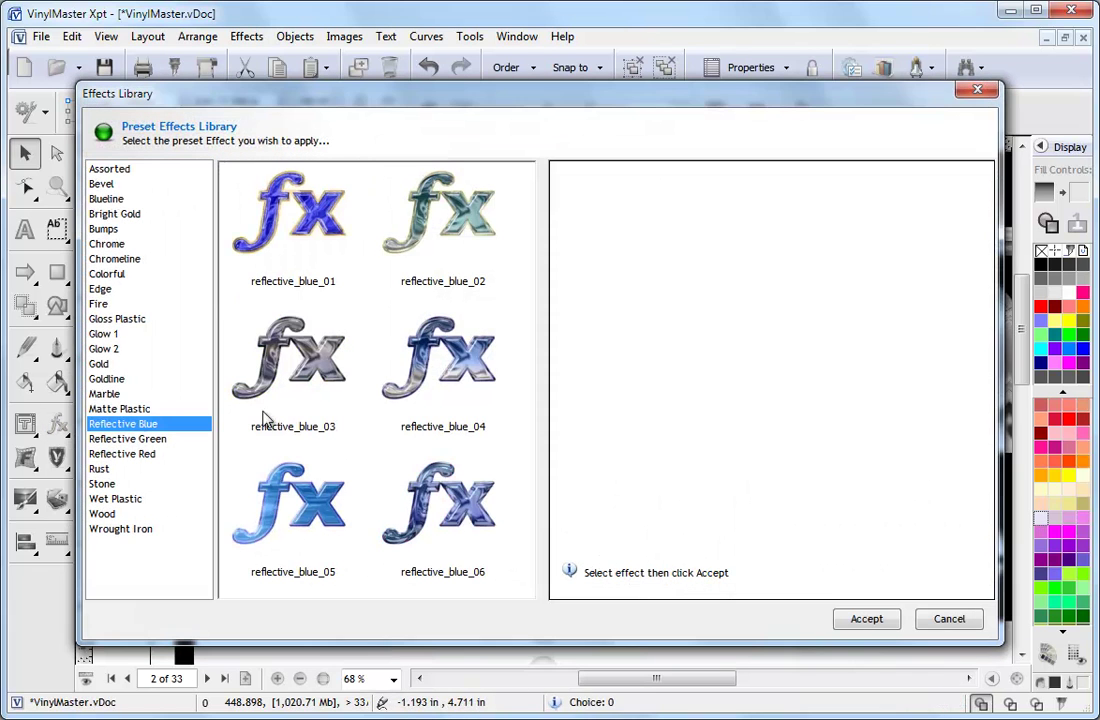
pyautogui.click(293, 215)
pyautogui.click(855, 619)
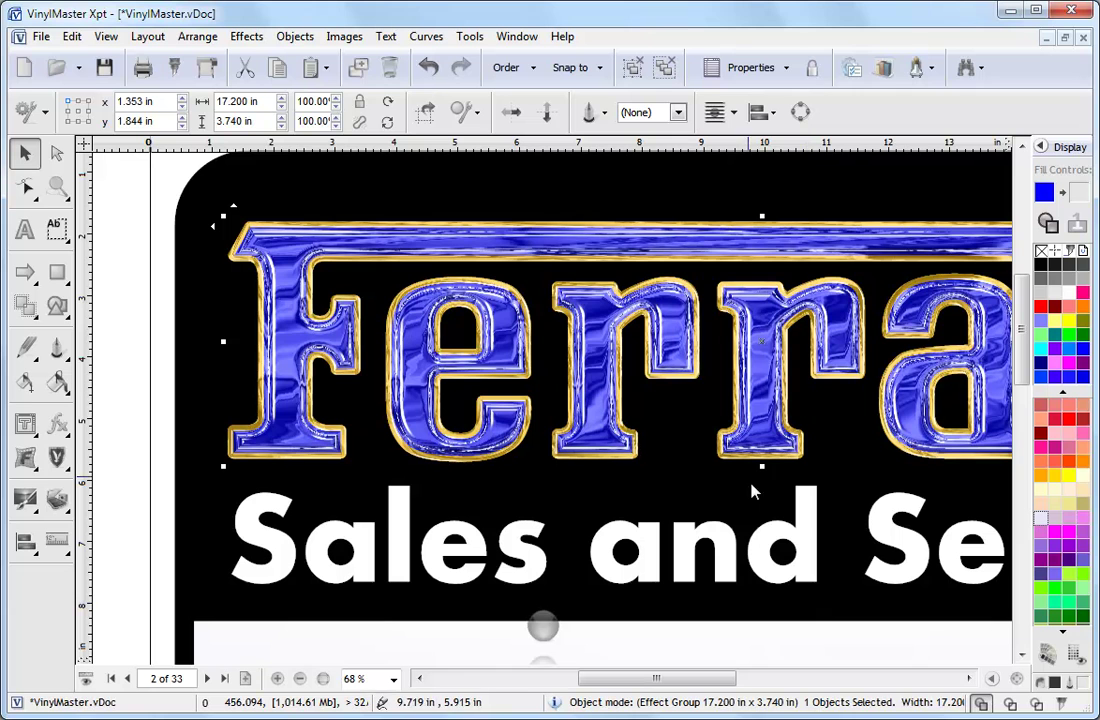
pyautogui.click(1041, 306)
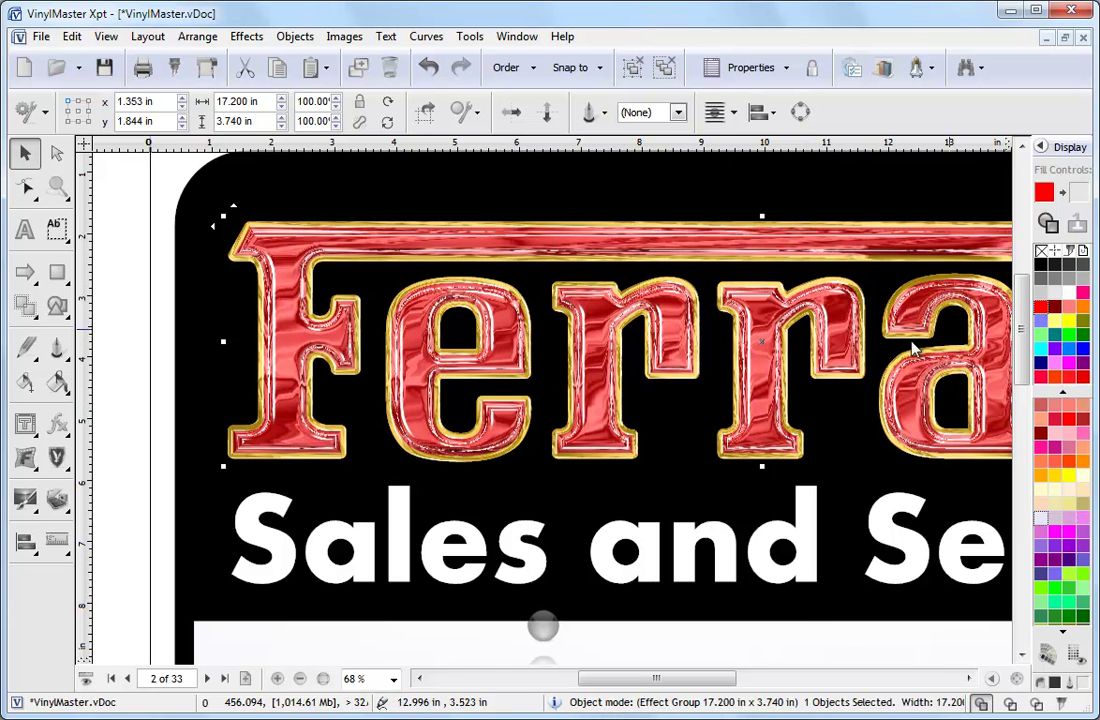
# Apply the reflective_gold_02 preset to the Sales and Service text
pyautogui.click(517, 537)
pyautogui.click(57, 424)
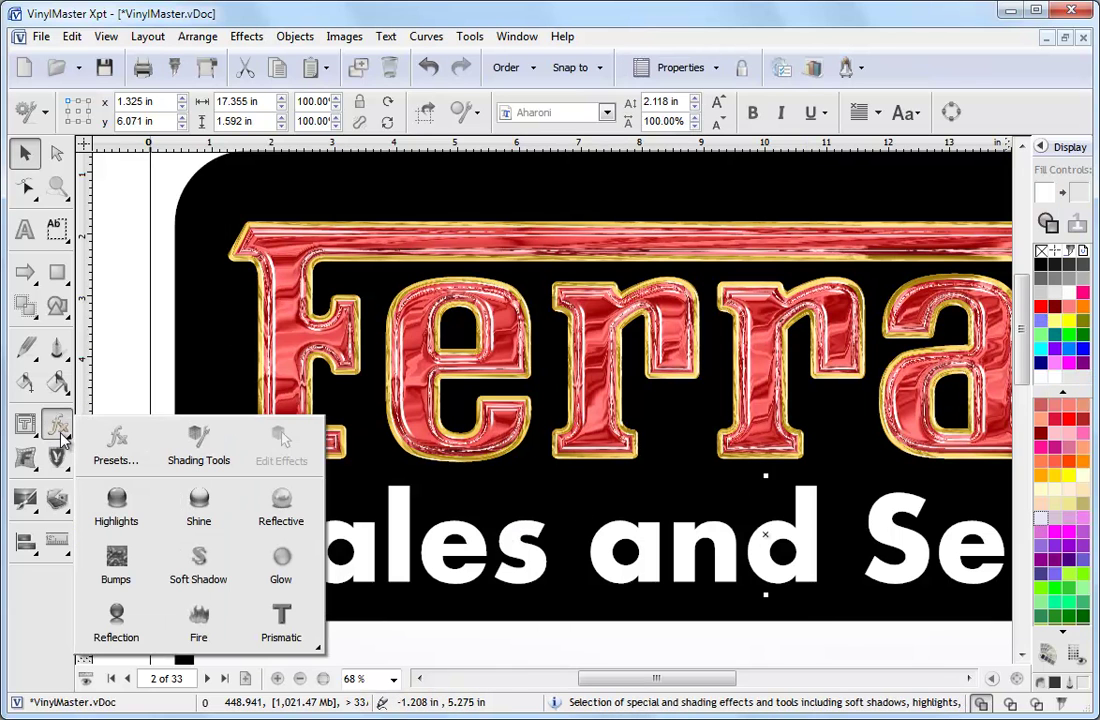
pyautogui.click(117, 445)
pyautogui.click(155, 170)
pyautogui.click(444, 238)
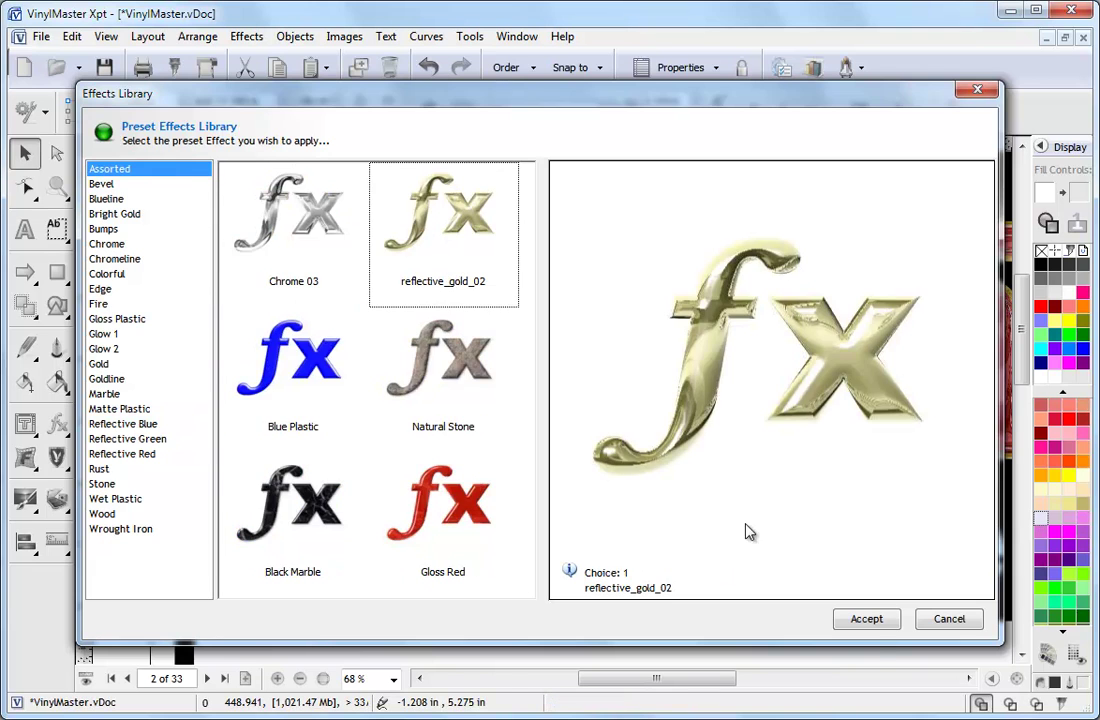
pyautogui.click(867, 619)
# Fit the page, then zoom in on the Chrome Silverado lettering
pyautogui.click(1014, 677)
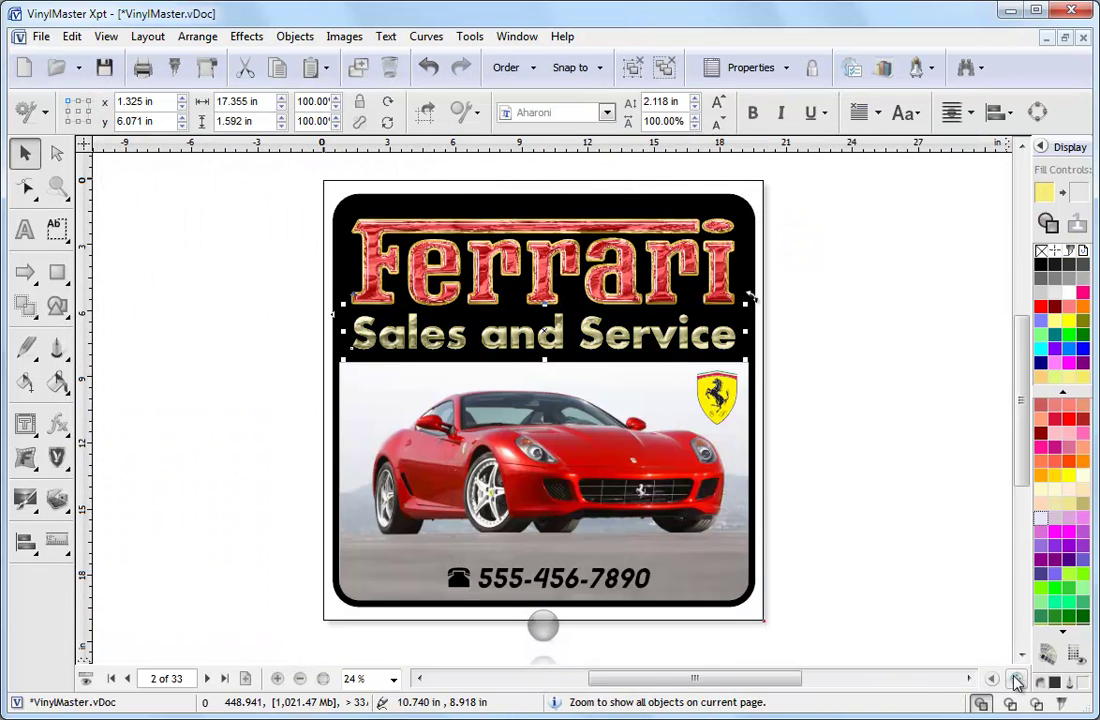
pyautogui.click(207, 678)
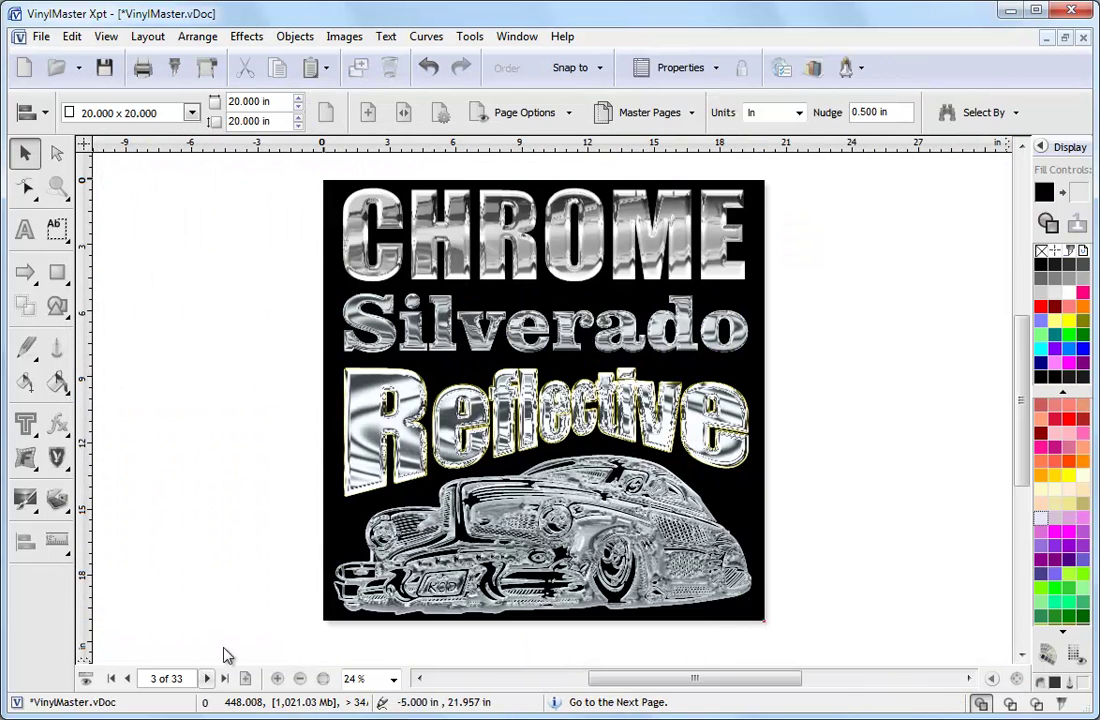
pyautogui.click(57, 186)
pyautogui.moveTo(344, 226); pyautogui.dragTo(673, 470)
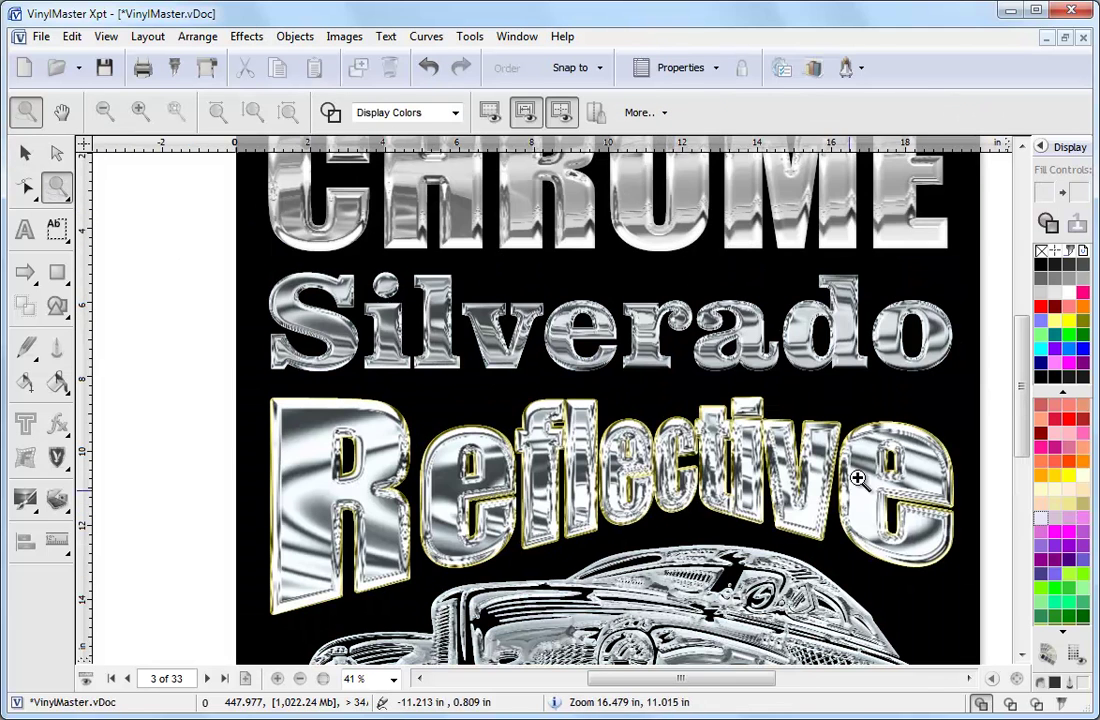
pyautogui.moveTo(1019, 387); pyautogui.dragTo(1022, 460)
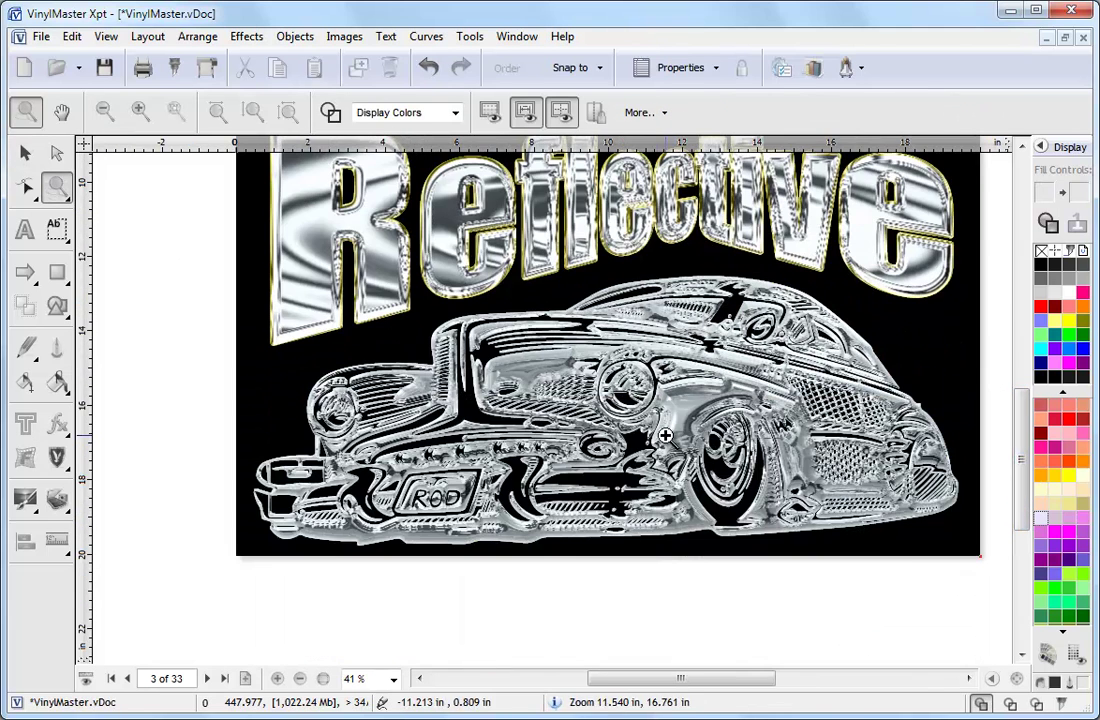
# Select the 3D logo on the 3D Effects page and show its rotation handles
pyautogui.click(207, 678)
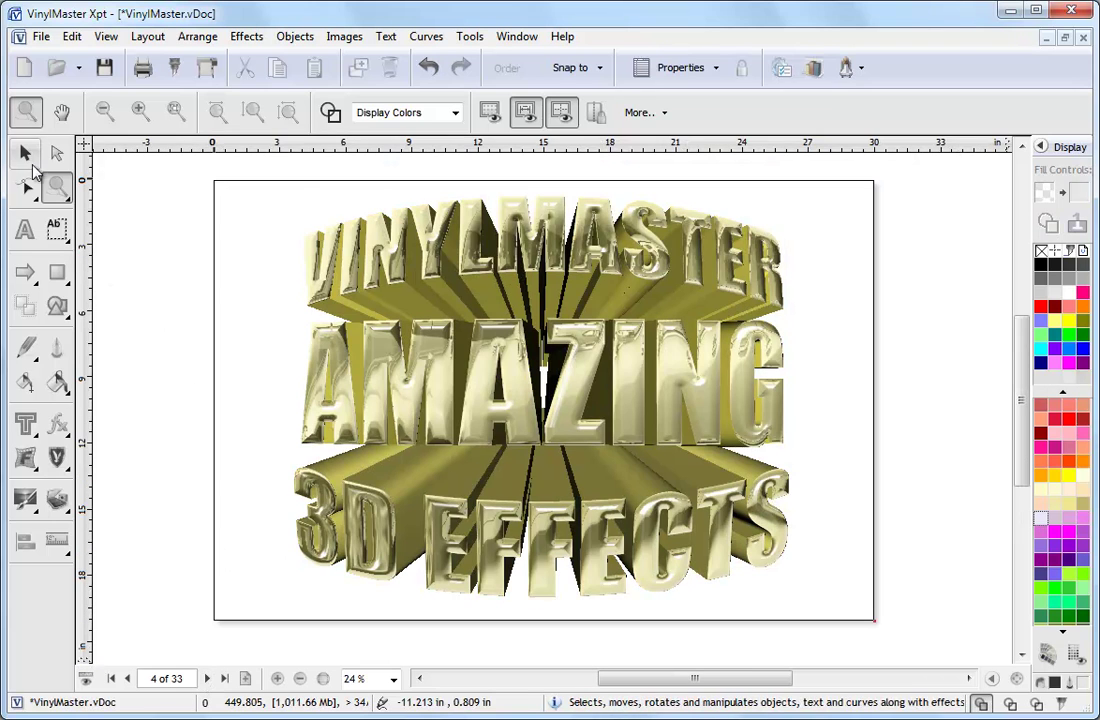
pyautogui.click(25, 152)
pyautogui.click(442, 296)
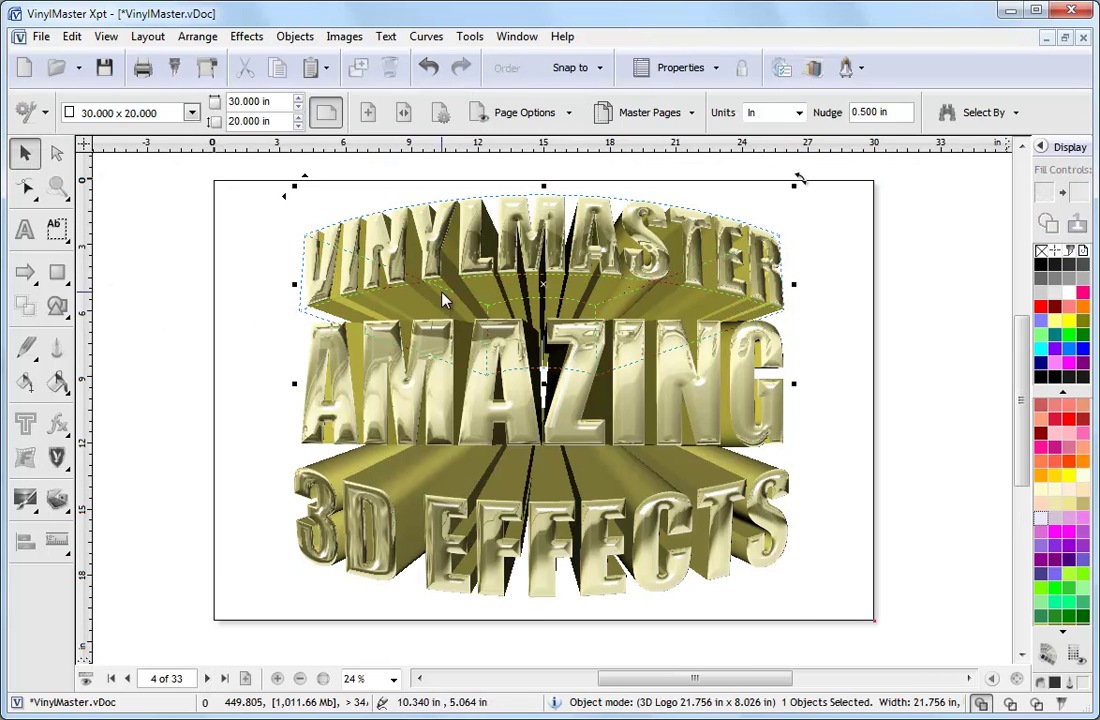
pyautogui.click(508, 472)
# Raise the ONE HOT DEAL flame's chaos seed to 5
pyautogui.click(207, 678)
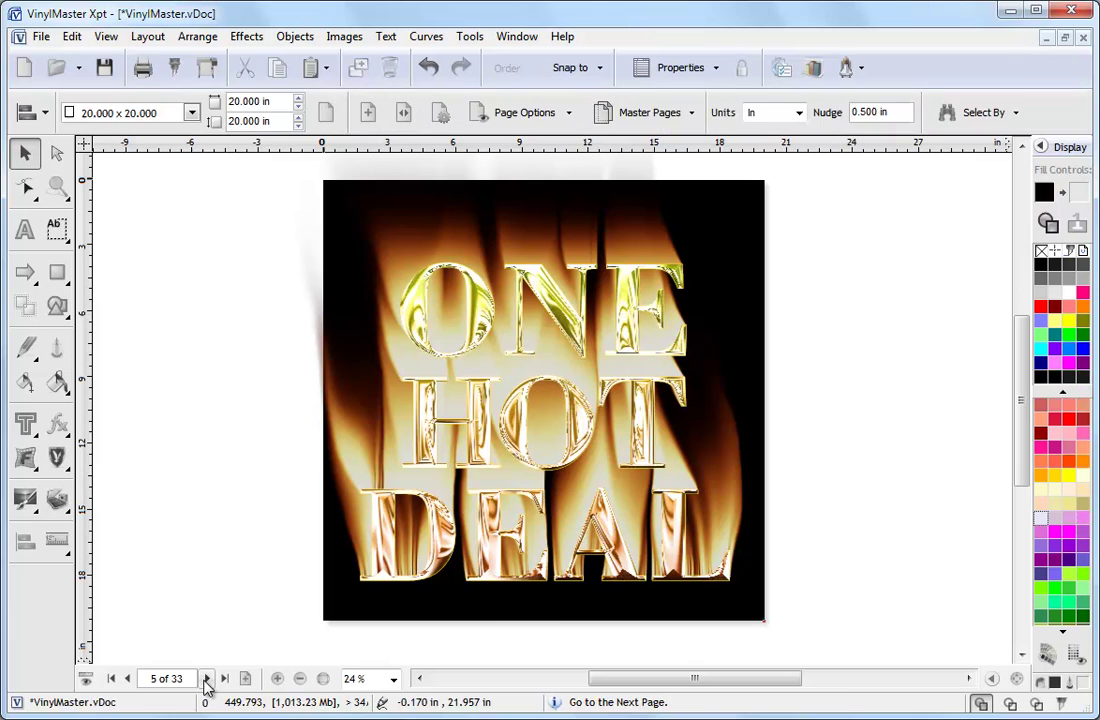
pyautogui.click(322, 364)
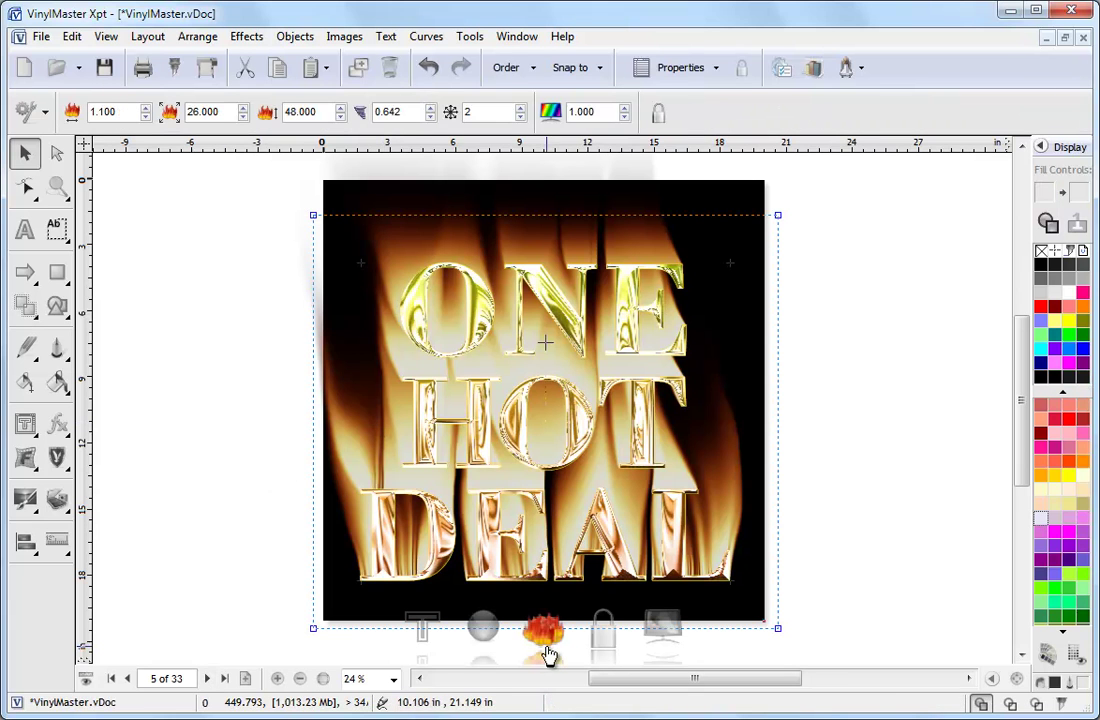
pyautogui.click(519, 116)
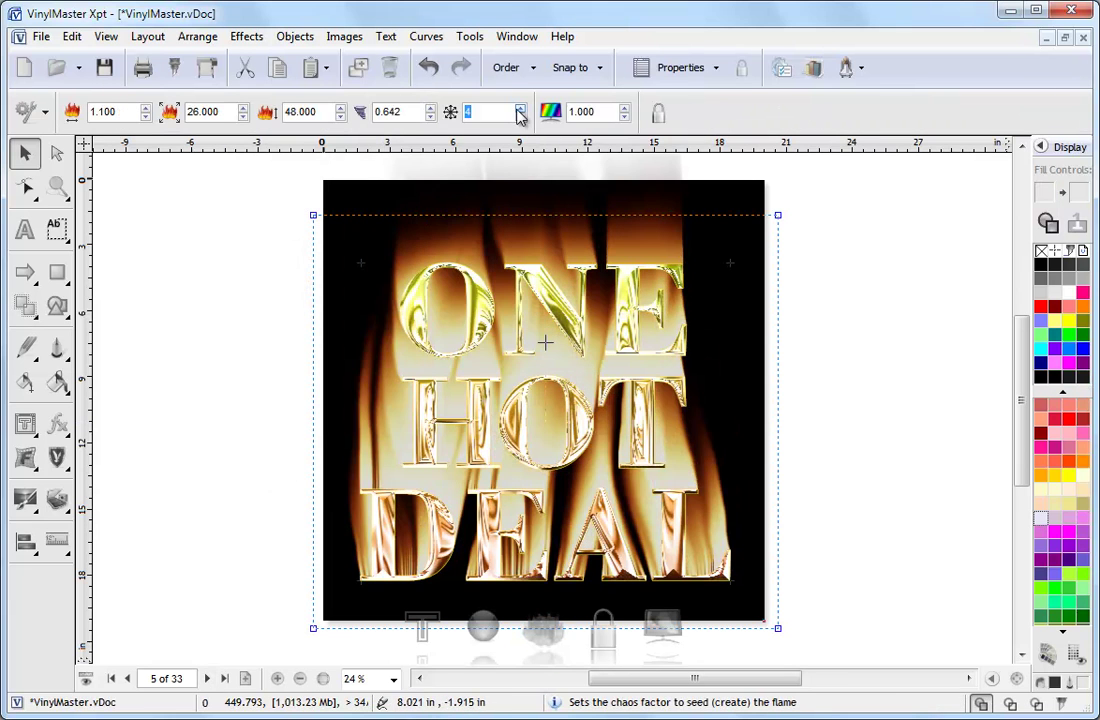
pyautogui.click(519, 110)
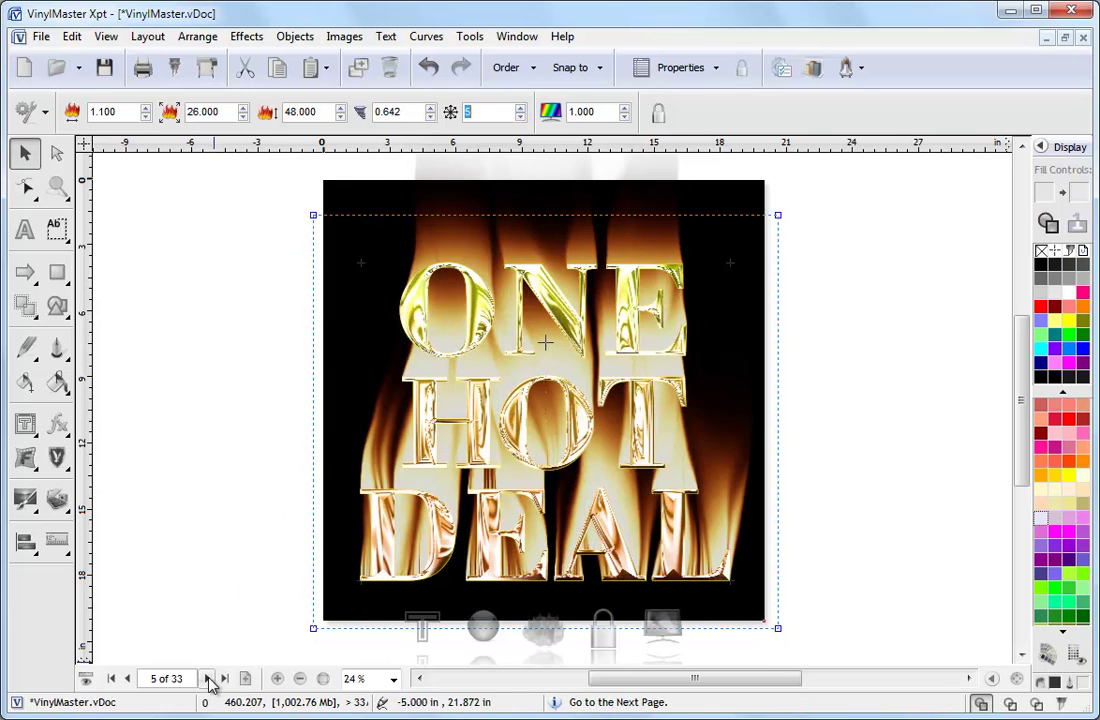
# Change the BIKES neon group's glow colour from green to red
pyautogui.click(210, 680)
pyautogui.click(207, 679)
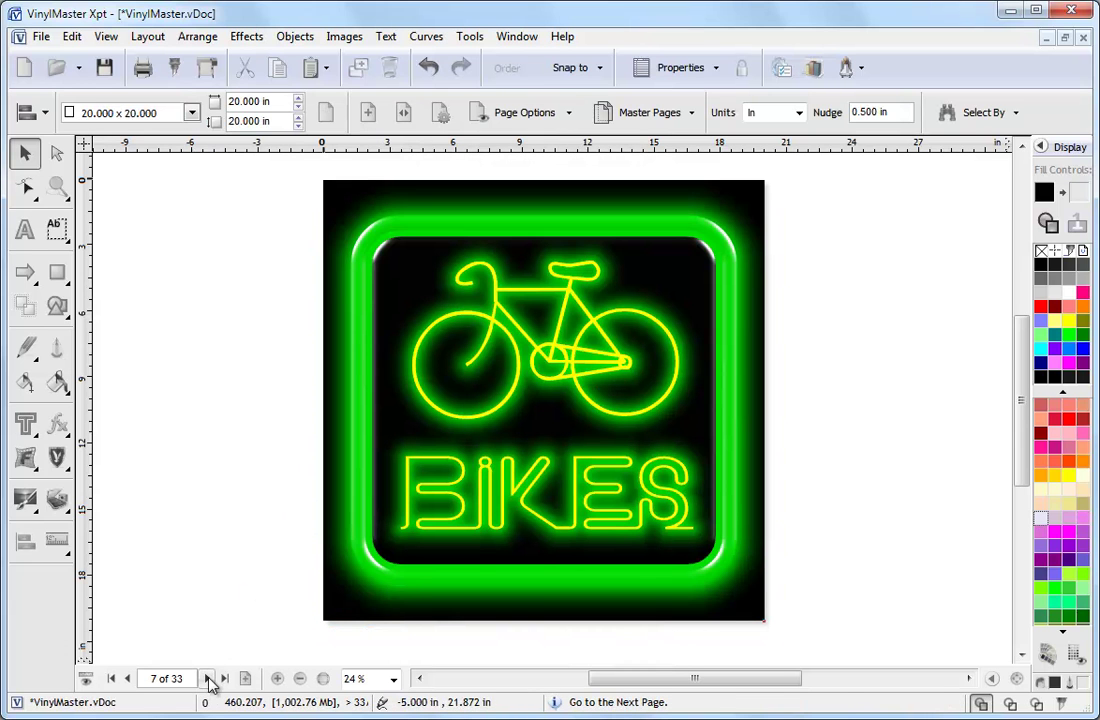
pyautogui.click(439, 417)
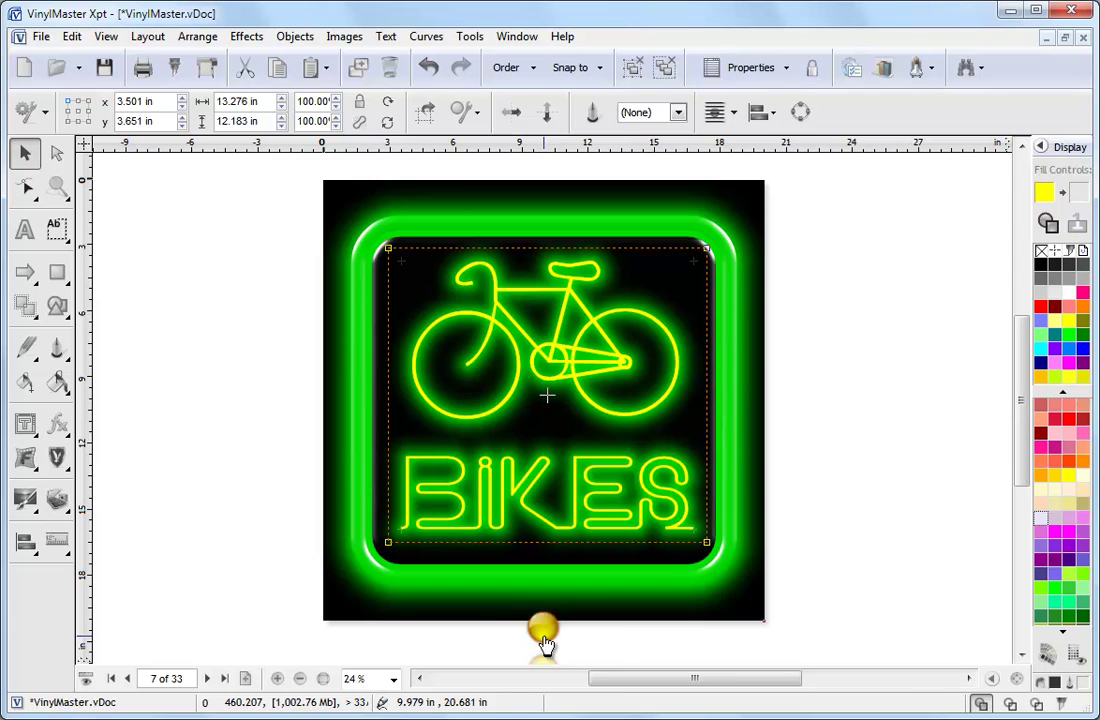
pyautogui.click(543, 627)
pyautogui.click(367, 113)
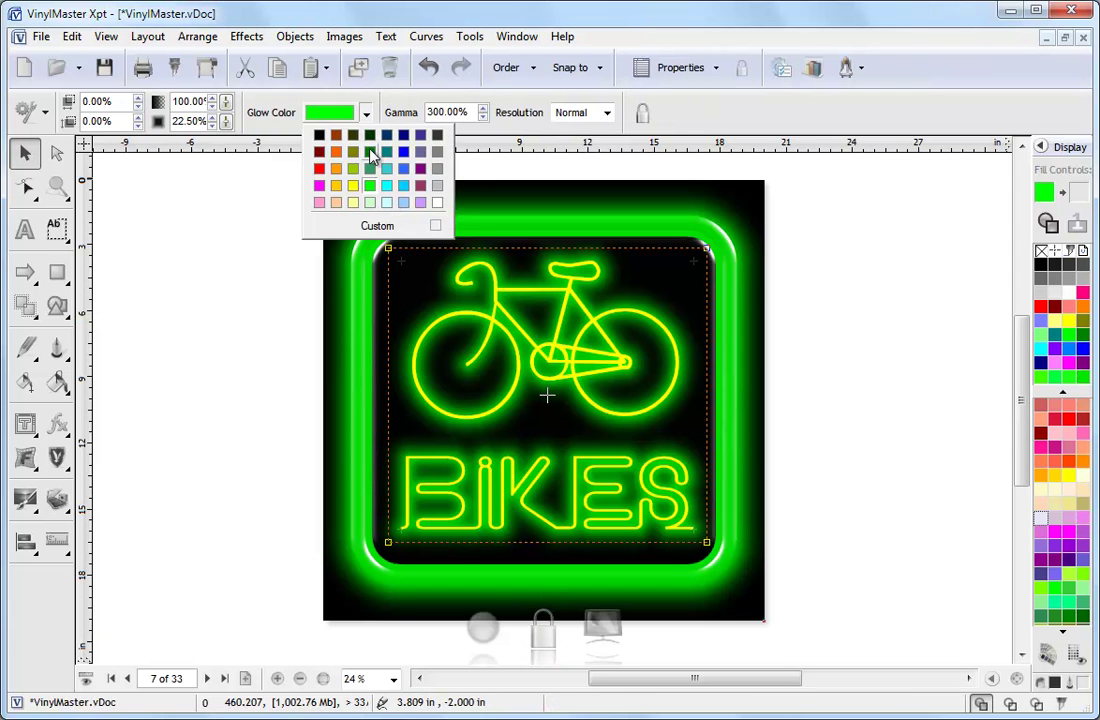
pyautogui.click(320, 169)
pyautogui.click(237, 351)
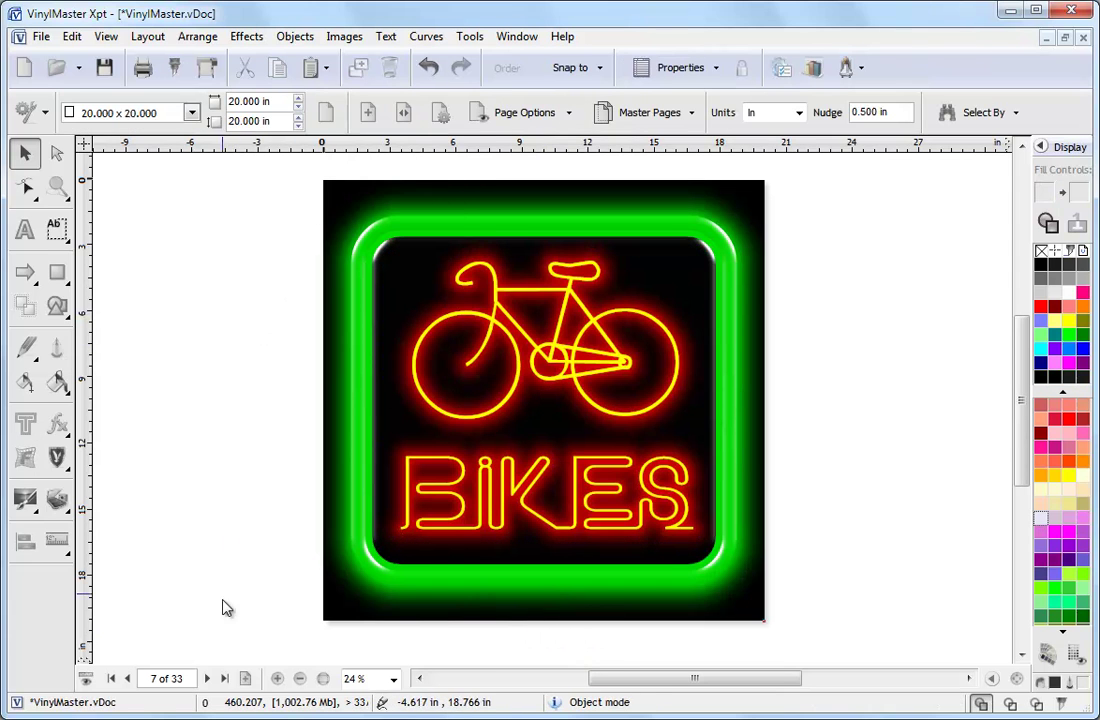
# Give the red Chisel text a rounded bevel with 65% profile height and lower inner radius
pyautogui.click(208, 679)
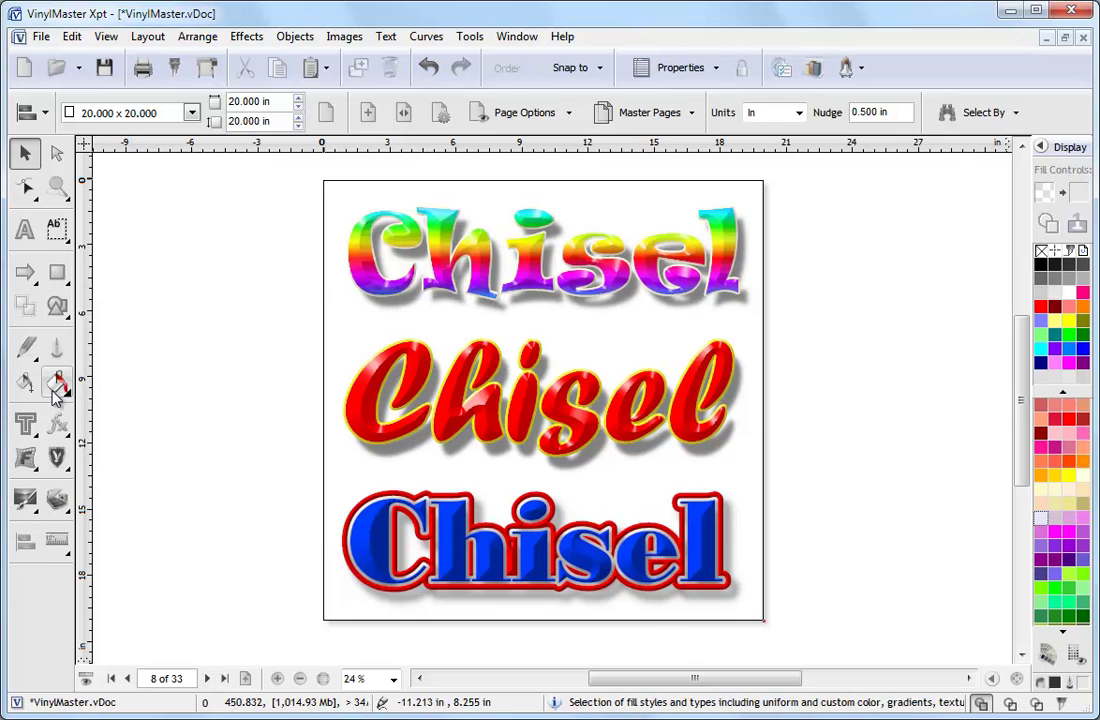
pyautogui.click(57, 425)
pyautogui.click(196, 390)
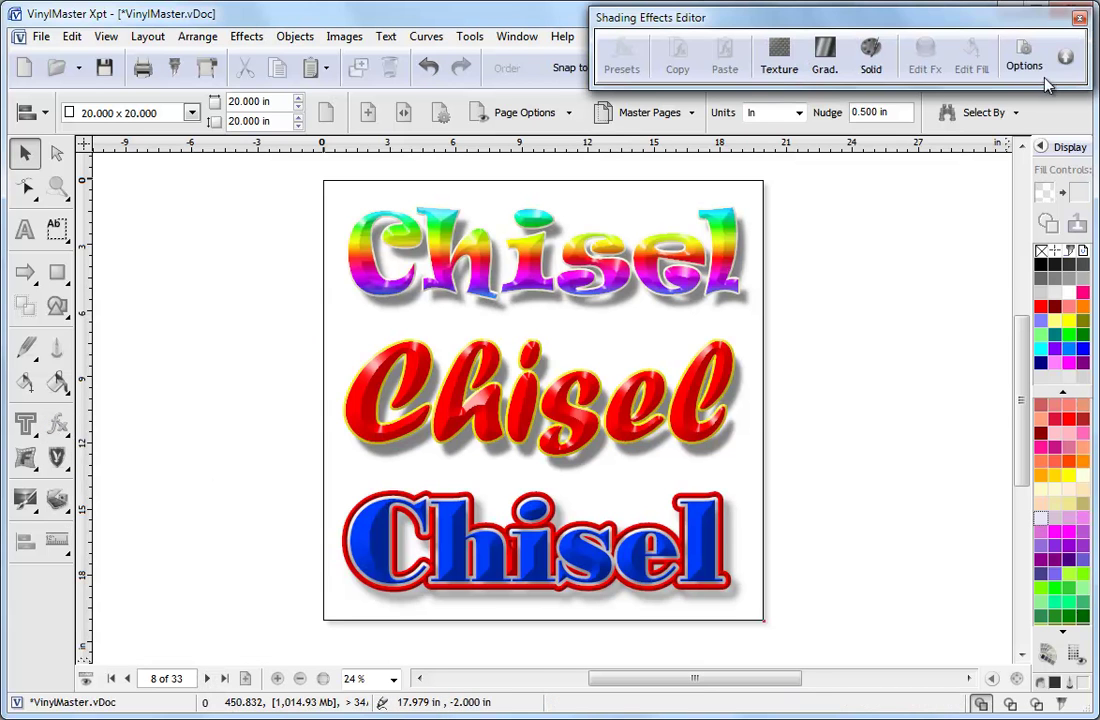
pyautogui.click(1078, 68)
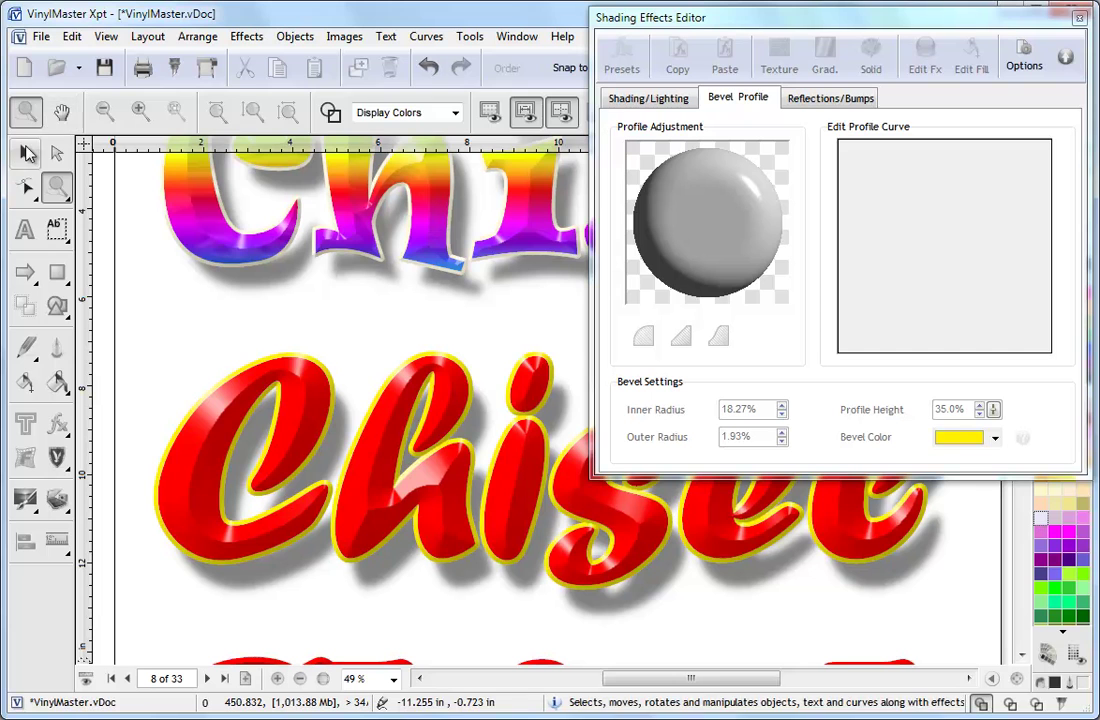
pyautogui.click(273, 401)
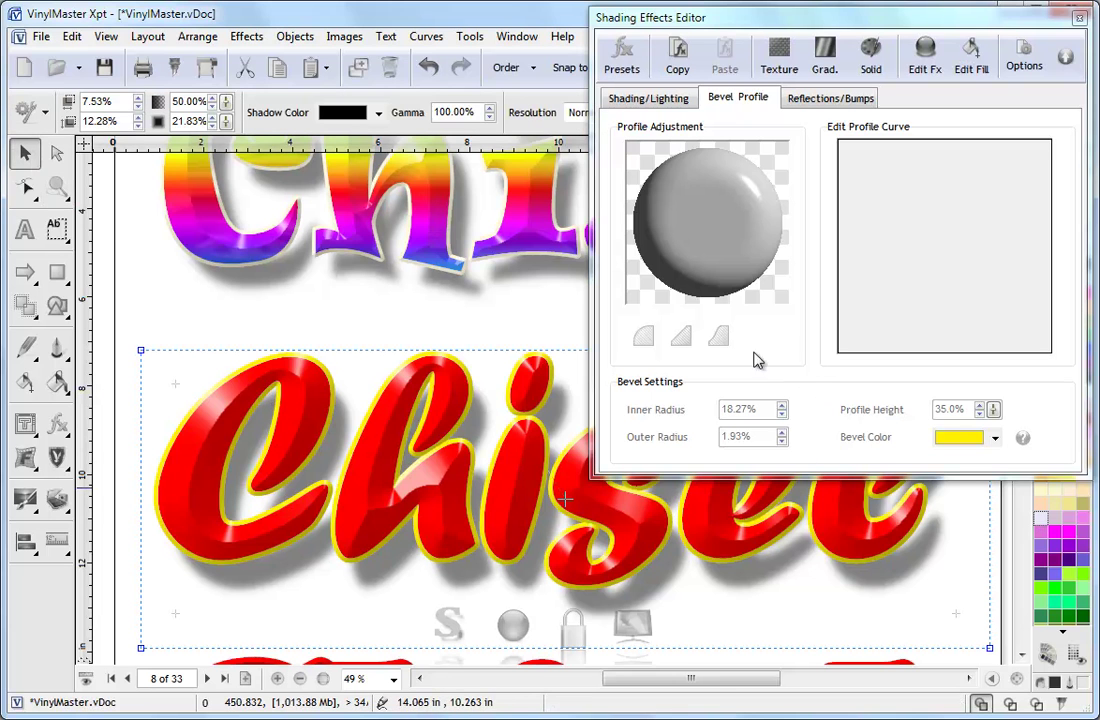
pyautogui.click(523, 449)
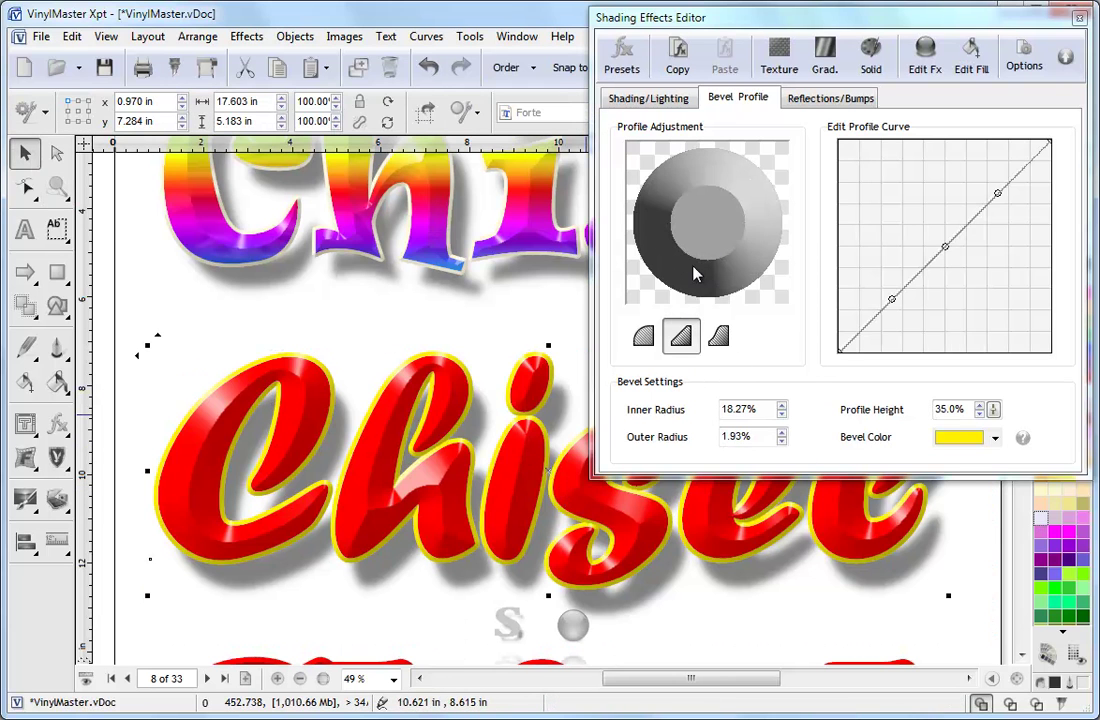
pyautogui.click(644, 337)
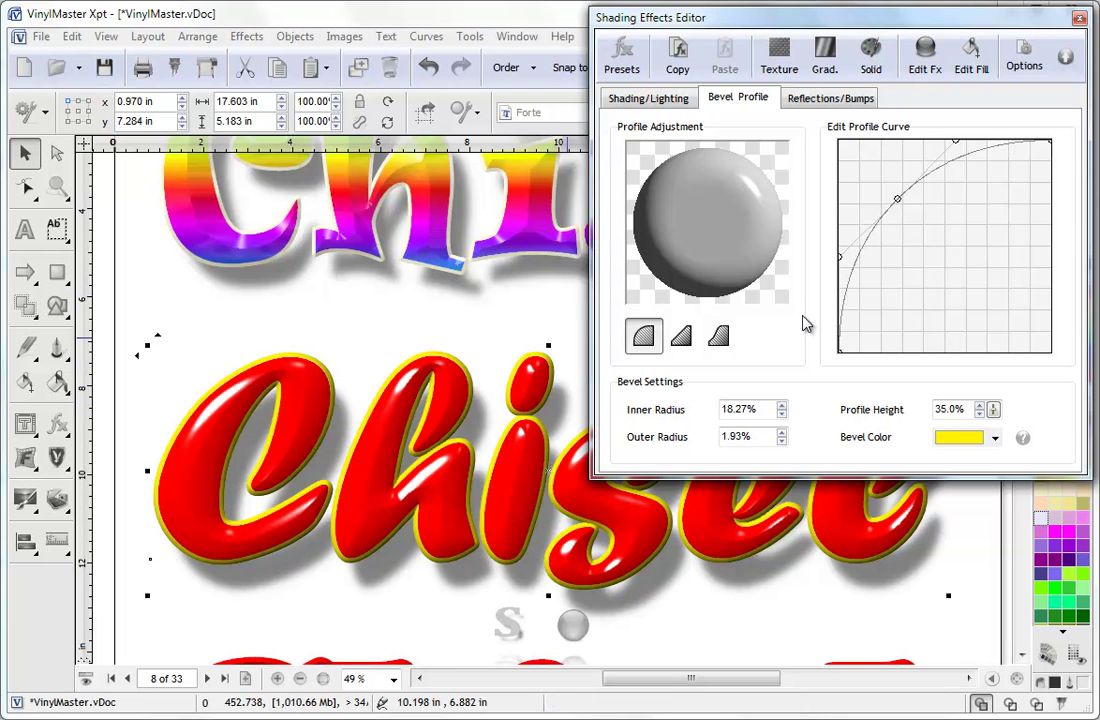
pyautogui.moveTo(994, 409); pyautogui.dragTo(1017, 397)
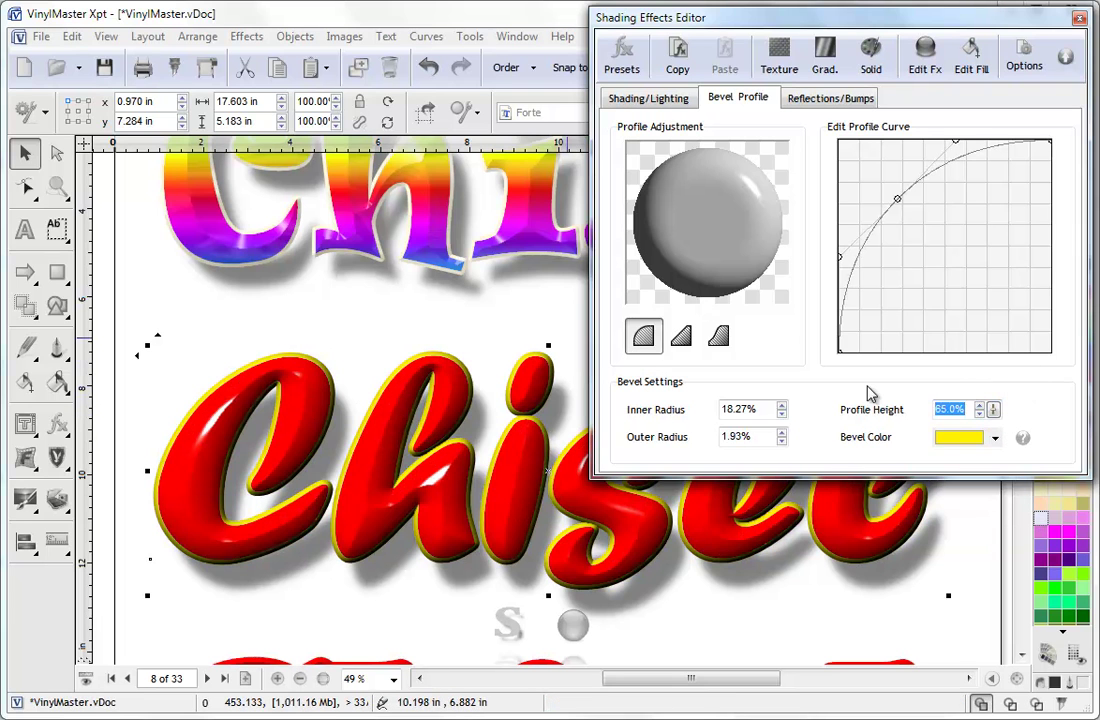
pyautogui.click(781, 414)
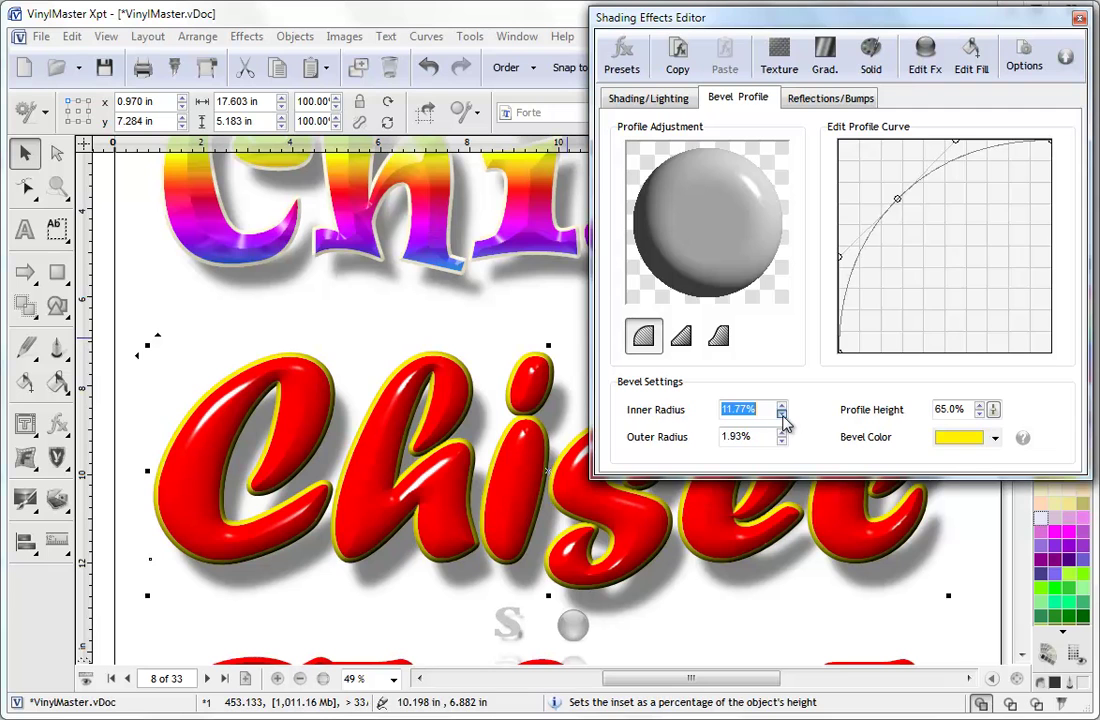
# Reposition both bevel light sources and set the second light's intensity to 30%
pyautogui.click(674, 100)
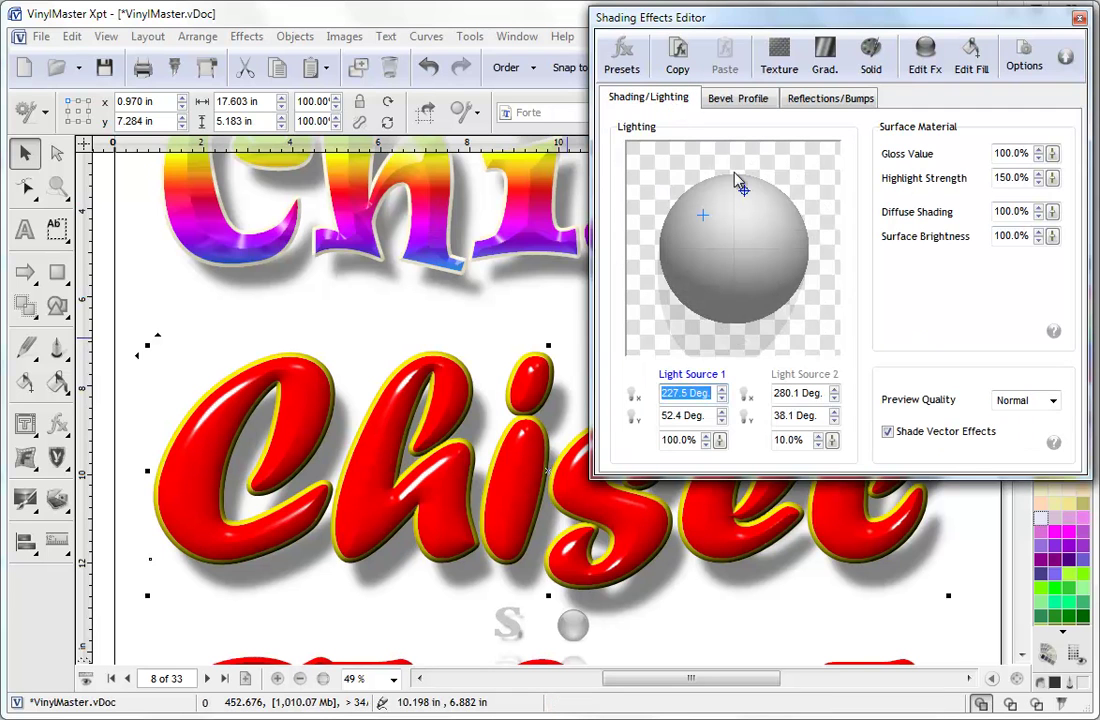
pyautogui.moveTo(705, 218); pyautogui.dragTo(713, 251)
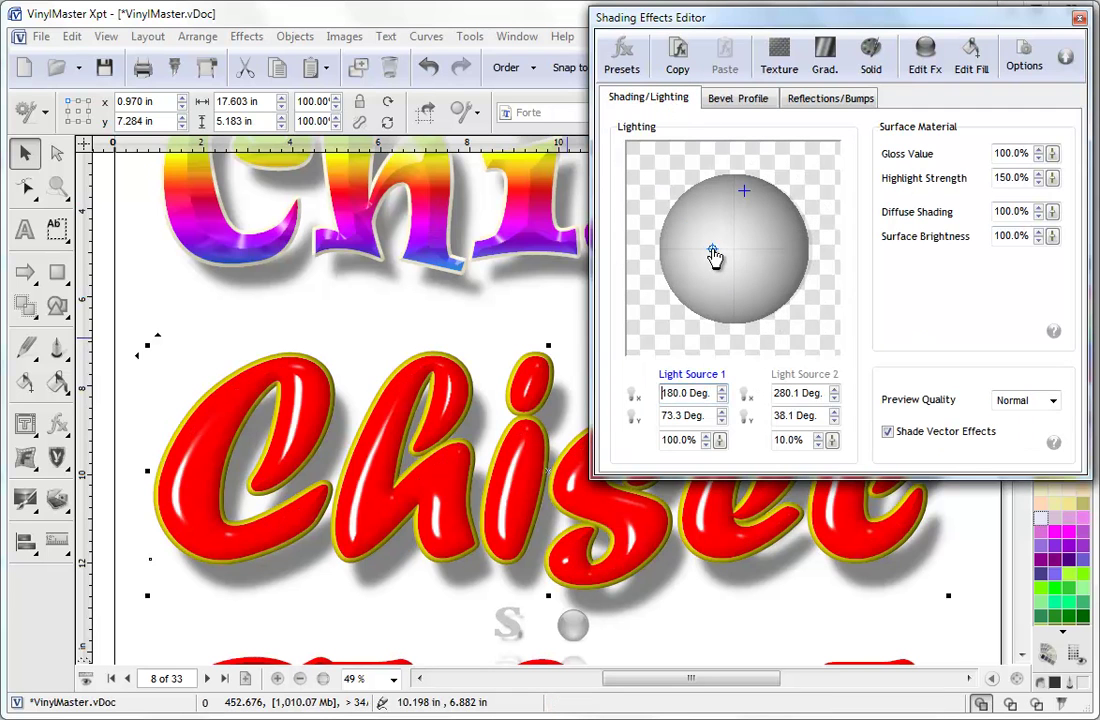
pyautogui.moveTo(743, 196); pyautogui.dragTo(758, 218)
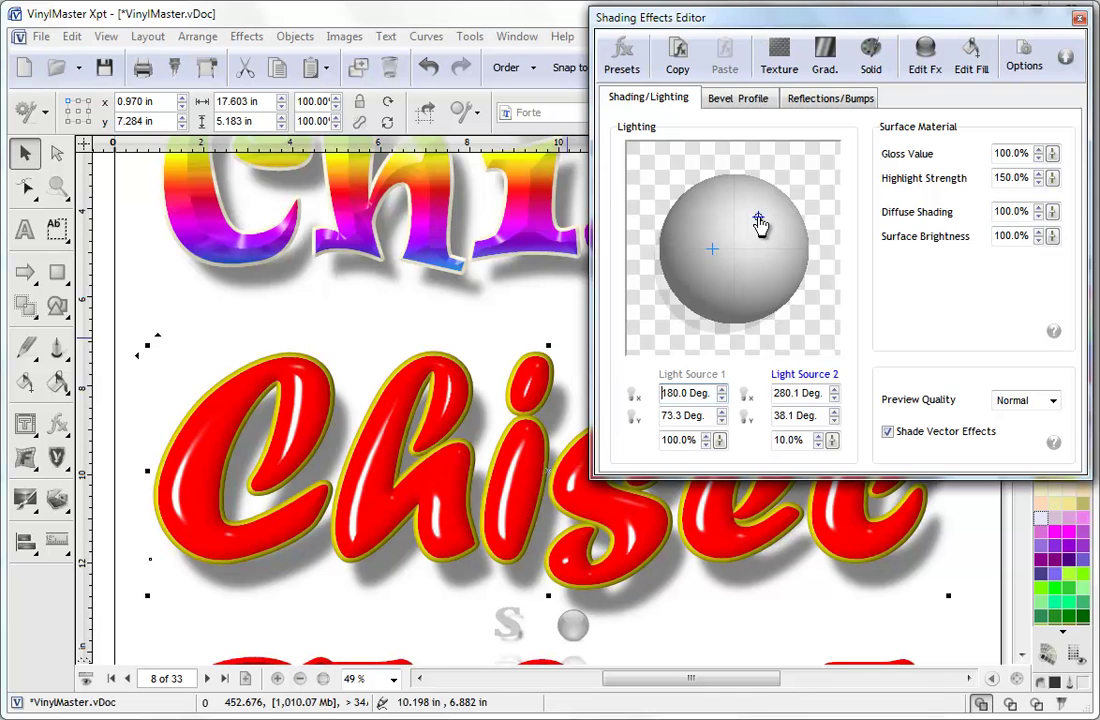
pyautogui.click(832, 437)
pyautogui.click(832, 437)
pyautogui.moveTo(712, 249); pyautogui.dragTo(691, 230)
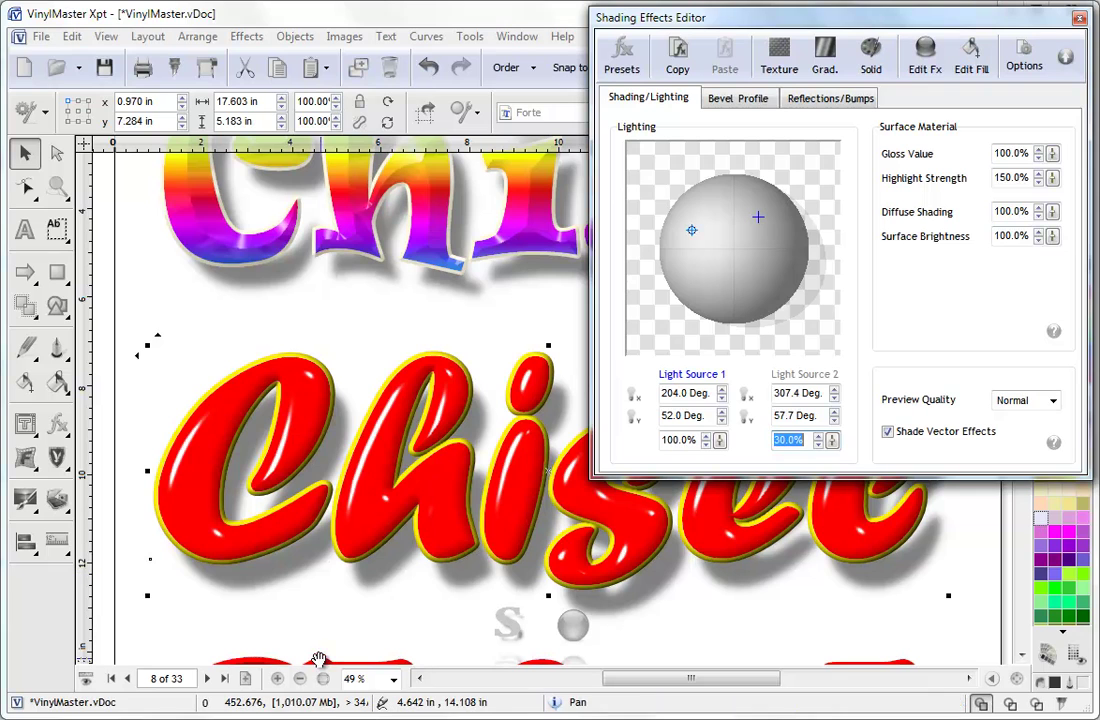
pyautogui.click(207, 678)
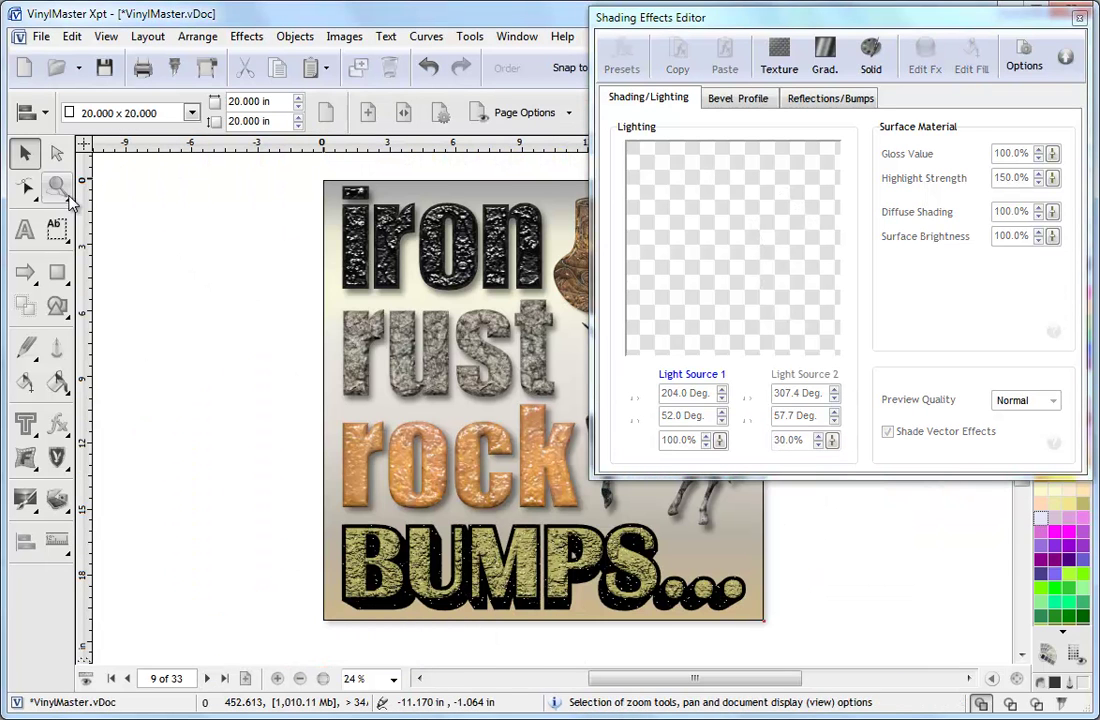
# Texture the rock lettering with Grunge 01_2011 from the Grunge 01 category
pyautogui.click(56, 187)
pyautogui.click(685, 558)
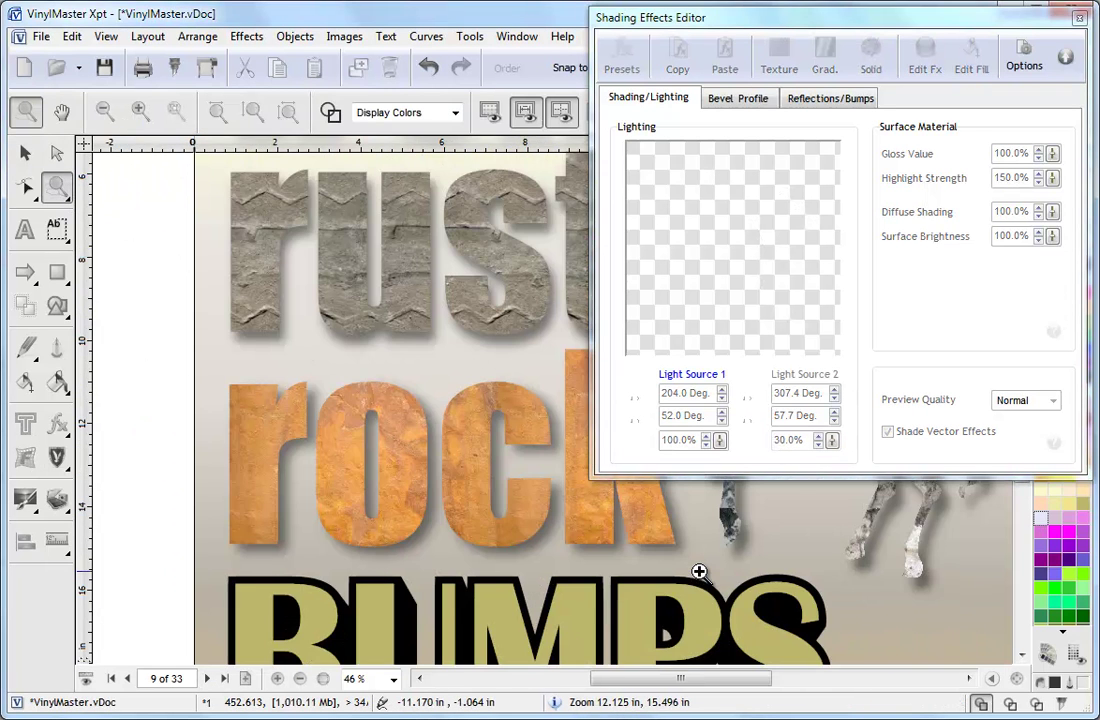
pyautogui.click(781, 60)
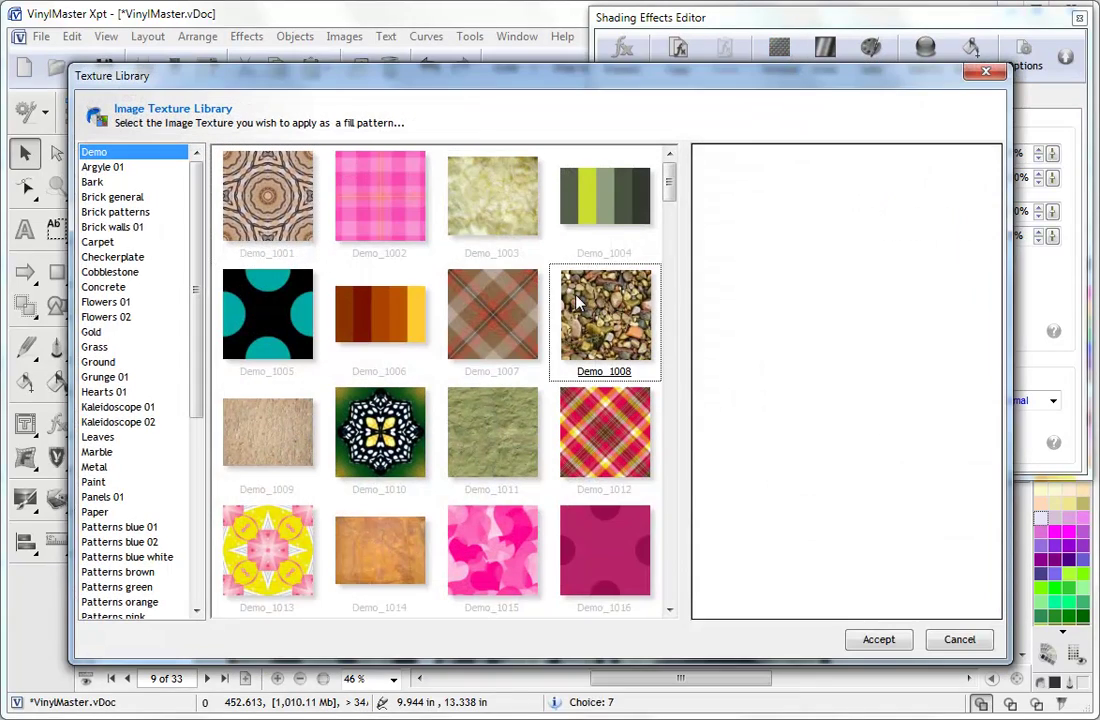
pyautogui.click(140, 228)
pyautogui.click(105, 377)
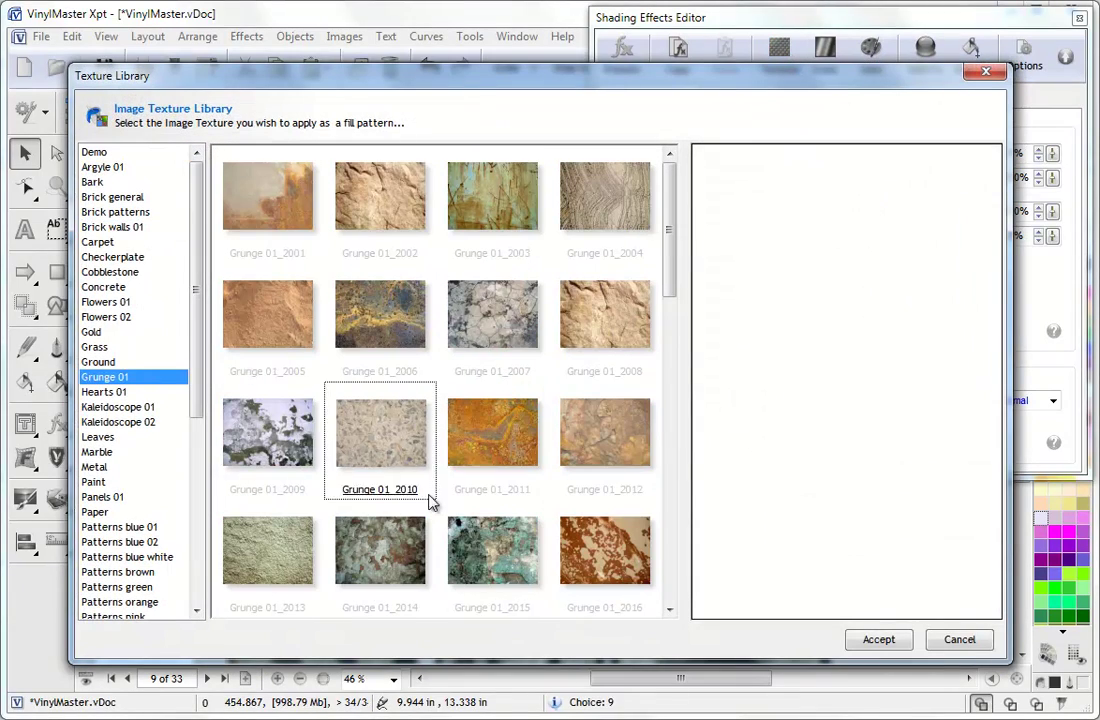
pyautogui.click(512, 430)
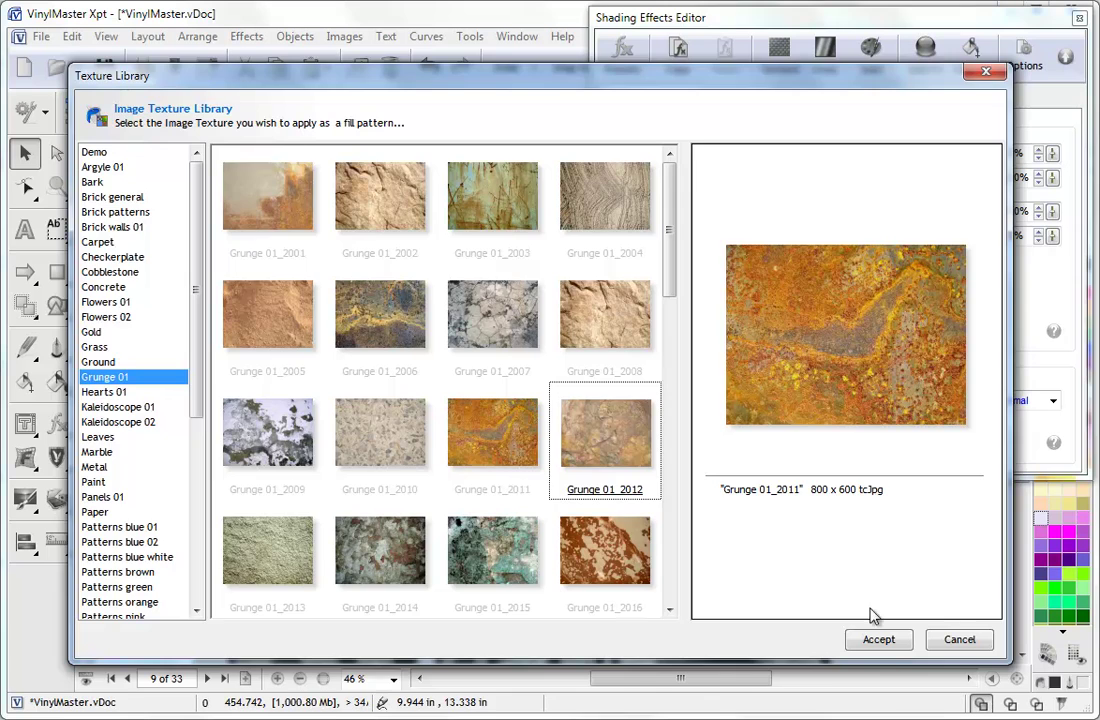
pyautogui.click(878, 638)
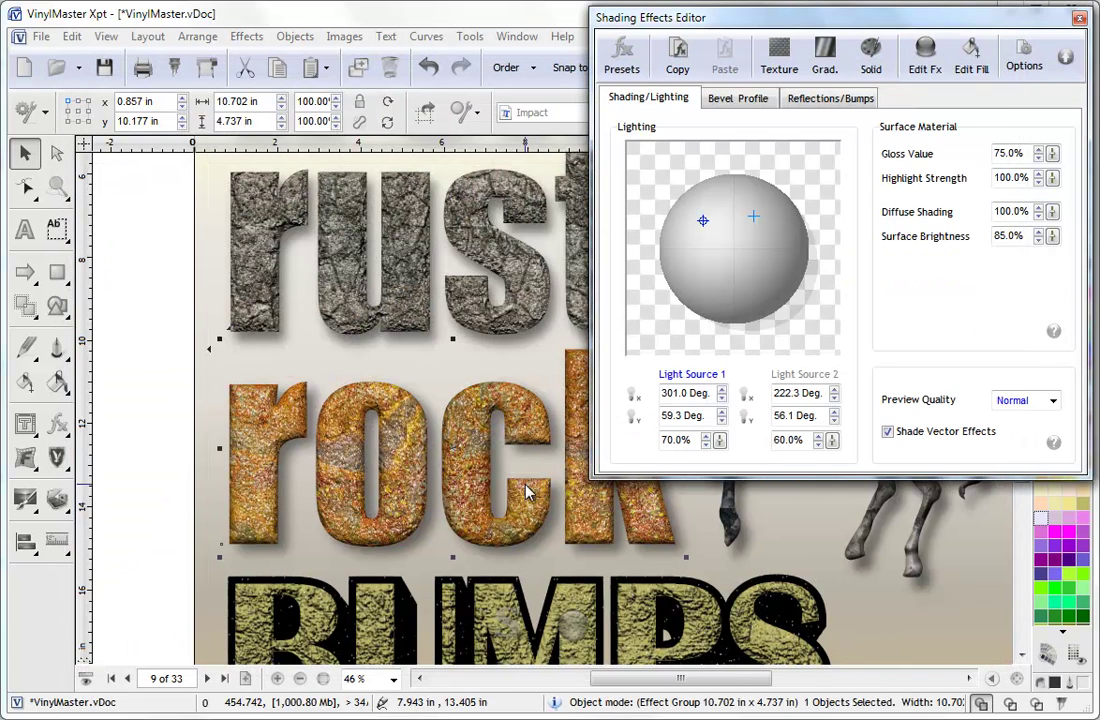
pyautogui.click(1065, 57)
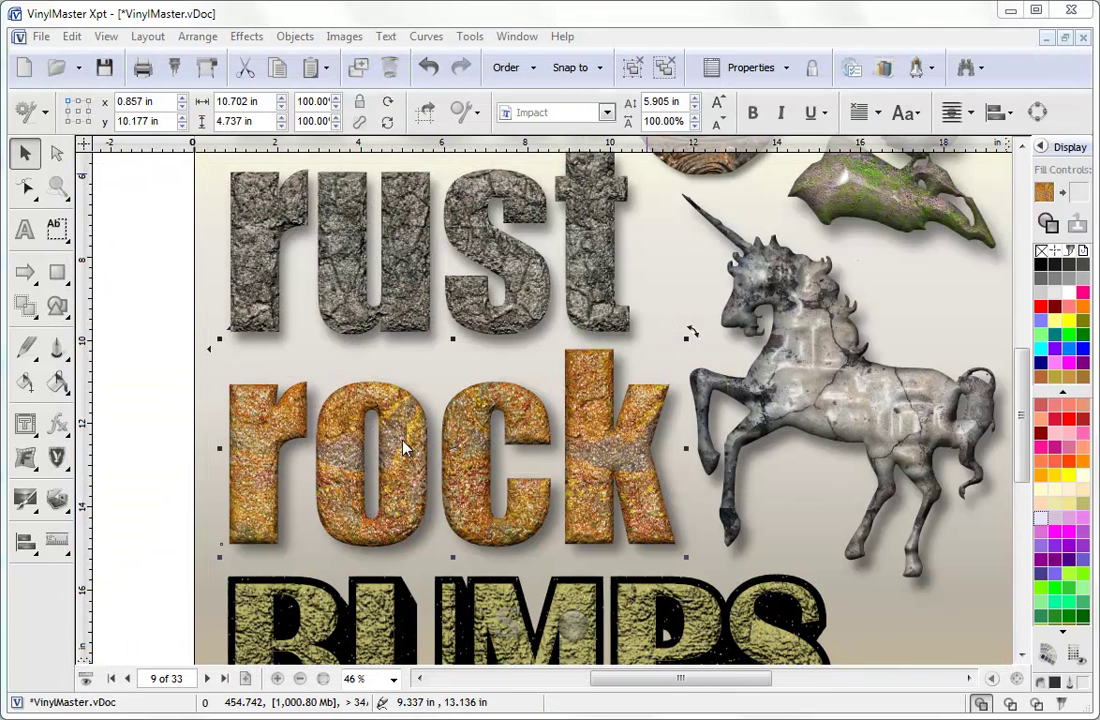
# Darken and sharpen the blue BAR's shadow and tuck it beneath the text
pyautogui.click(208, 679)
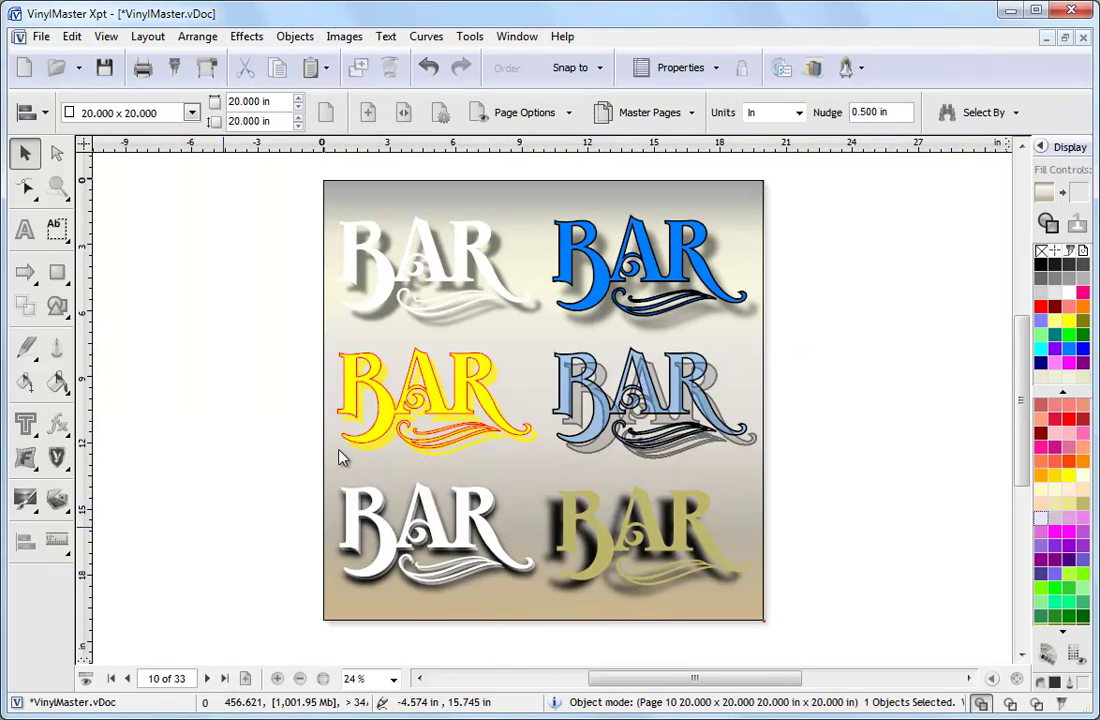
pyautogui.click(701, 315)
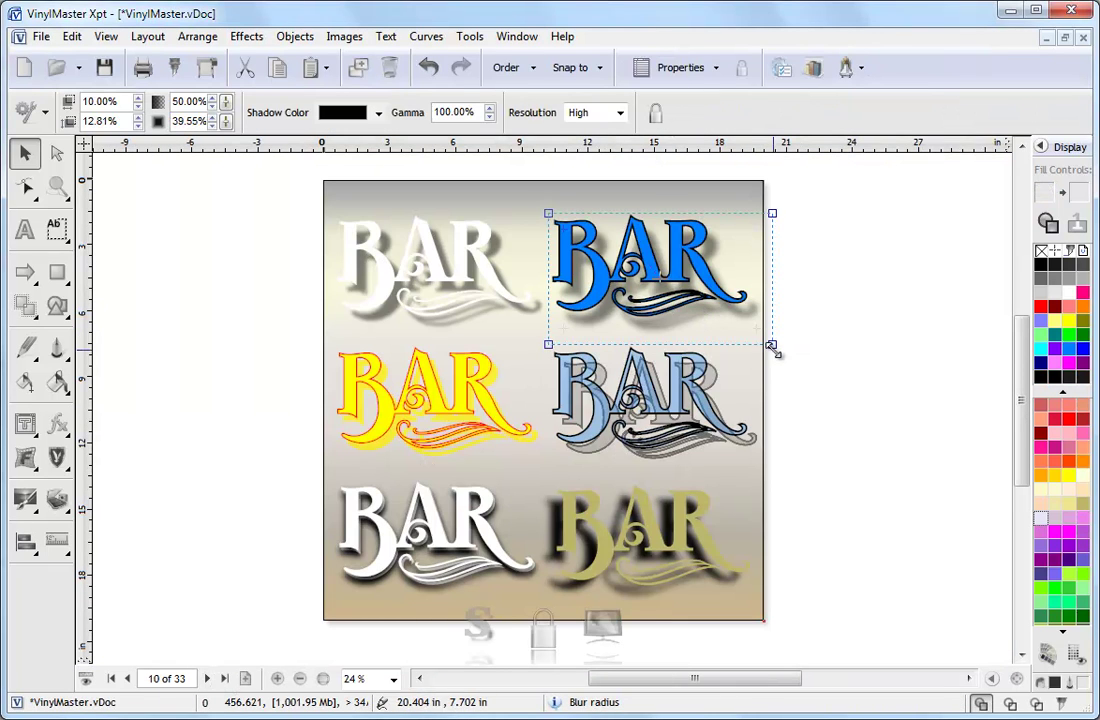
pyautogui.moveTo(226, 121); pyautogui.dragTo(227, 112)
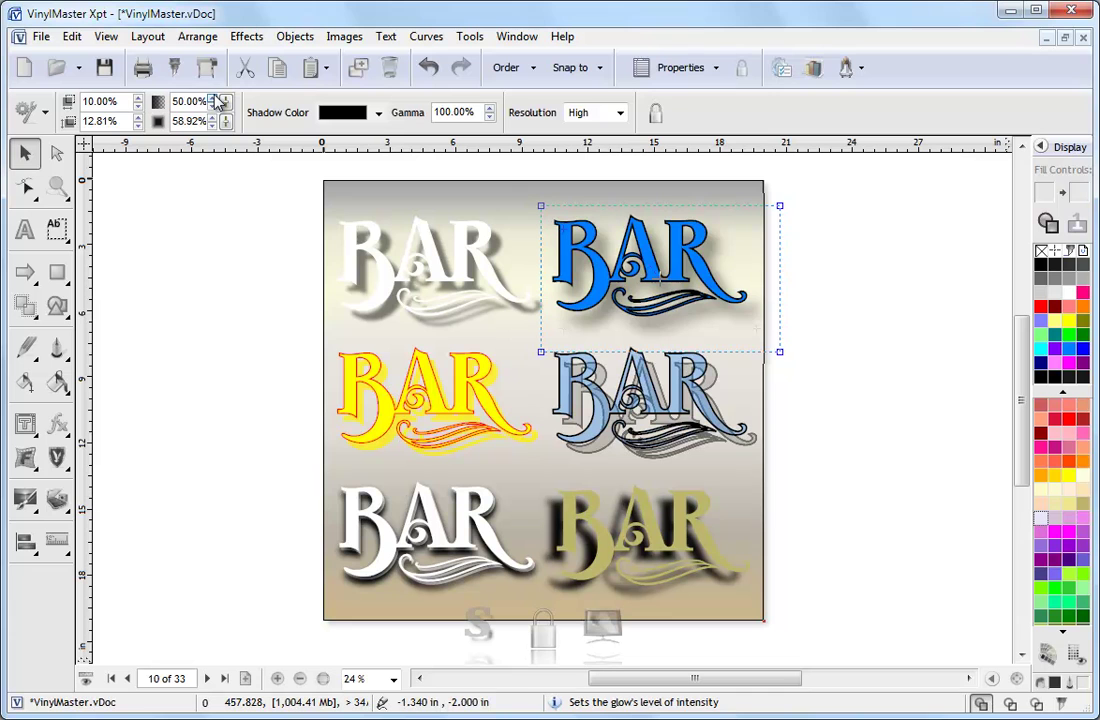
pyautogui.scroll(3, 217, 103)
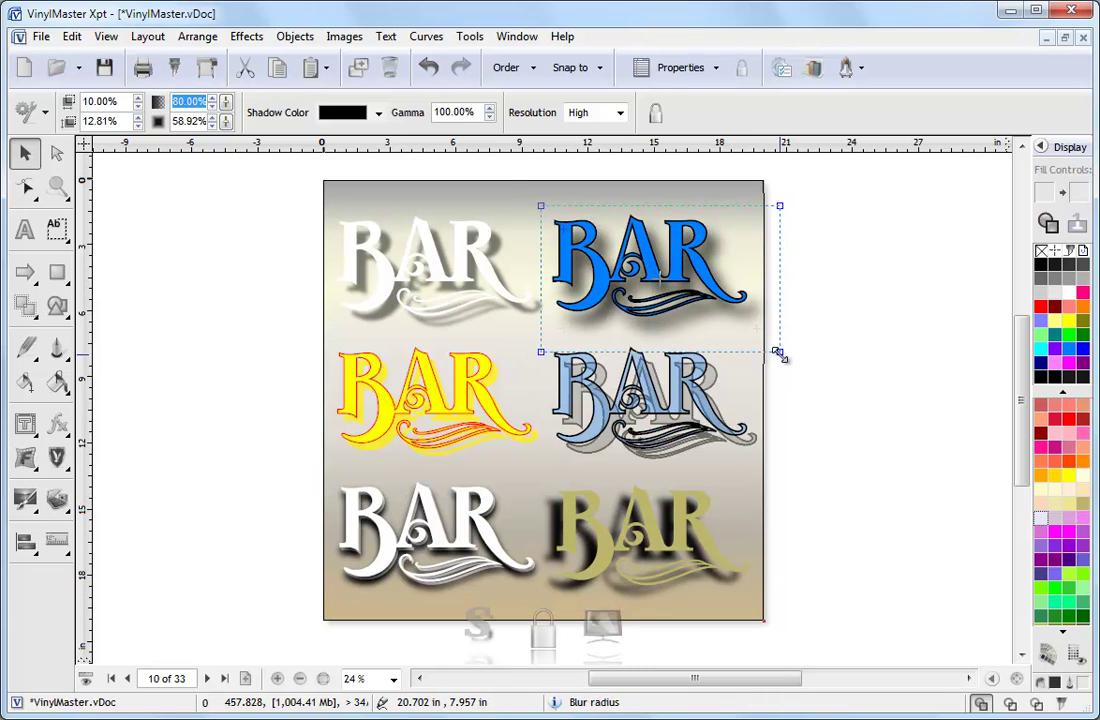
pyautogui.moveTo(770, 350); pyautogui.dragTo(735, 333)
pyautogui.moveTo(668, 289); pyautogui.dragTo(564, 238)
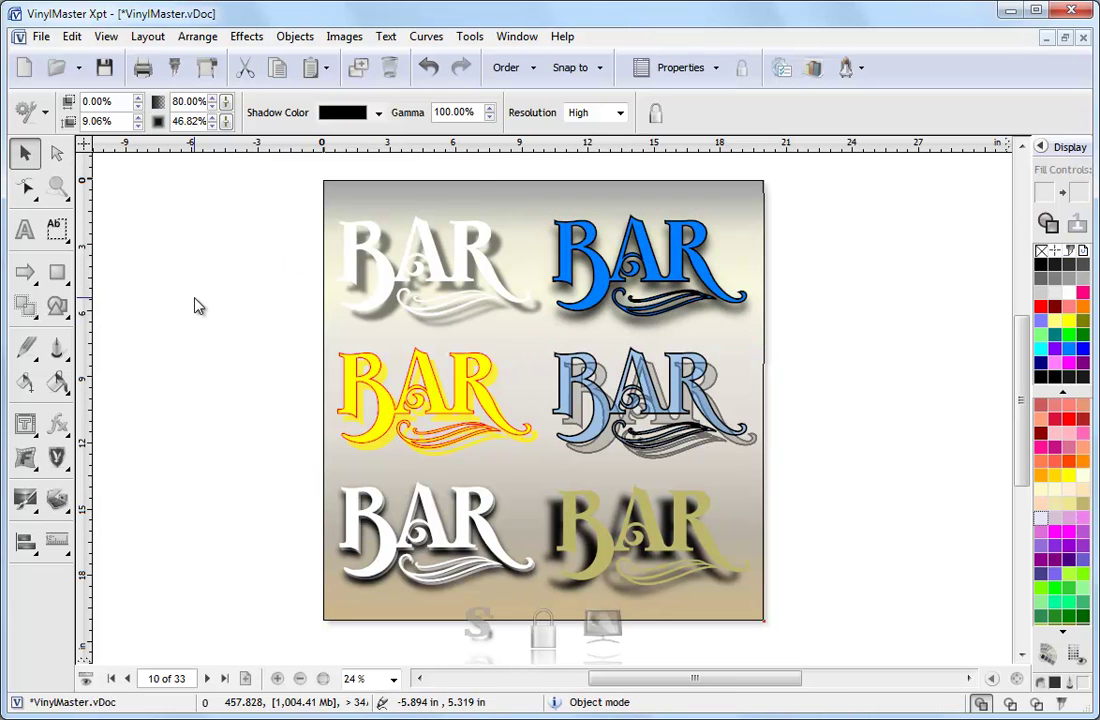
pyautogui.click(196, 304)
# Enlarge the third Block text's black block shadow
pyautogui.click(207, 679)
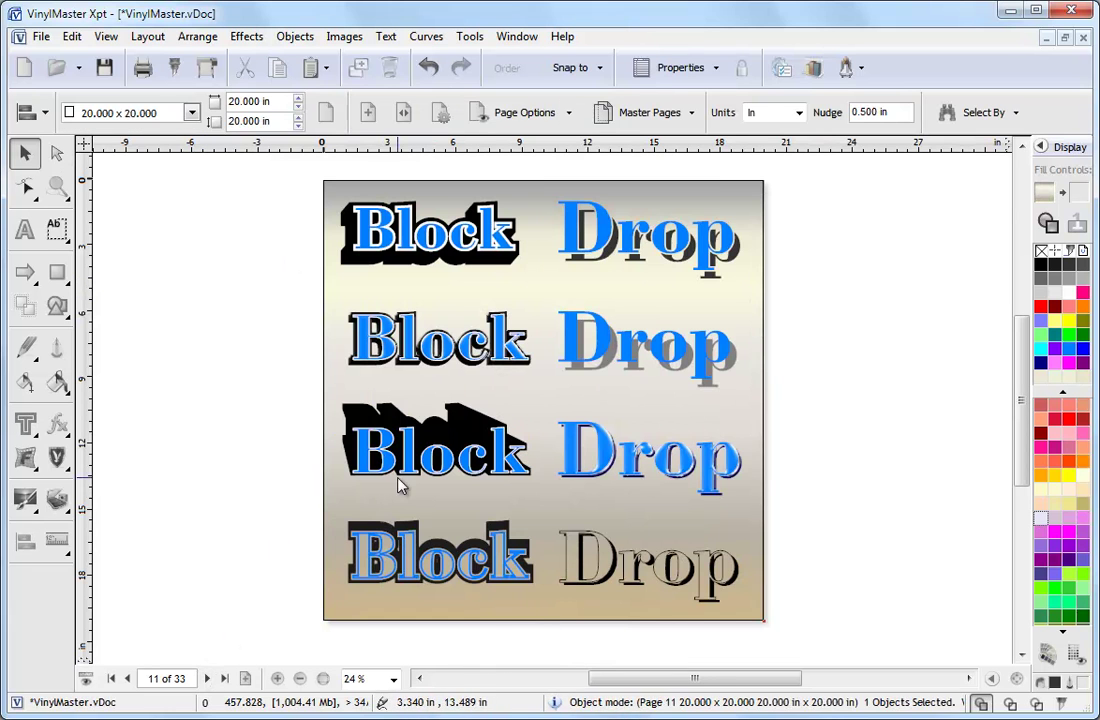
pyautogui.click(356, 408)
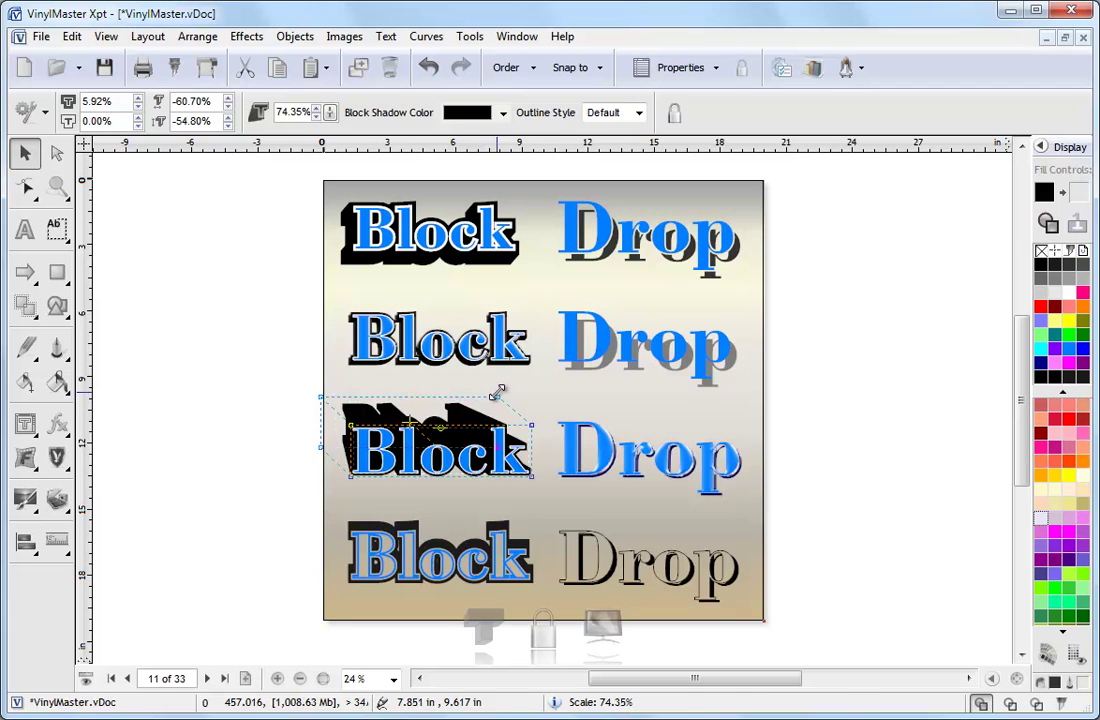
pyautogui.moveTo(497, 392); pyautogui.dragTo(495, 397)
pyautogui.click(207, 679)
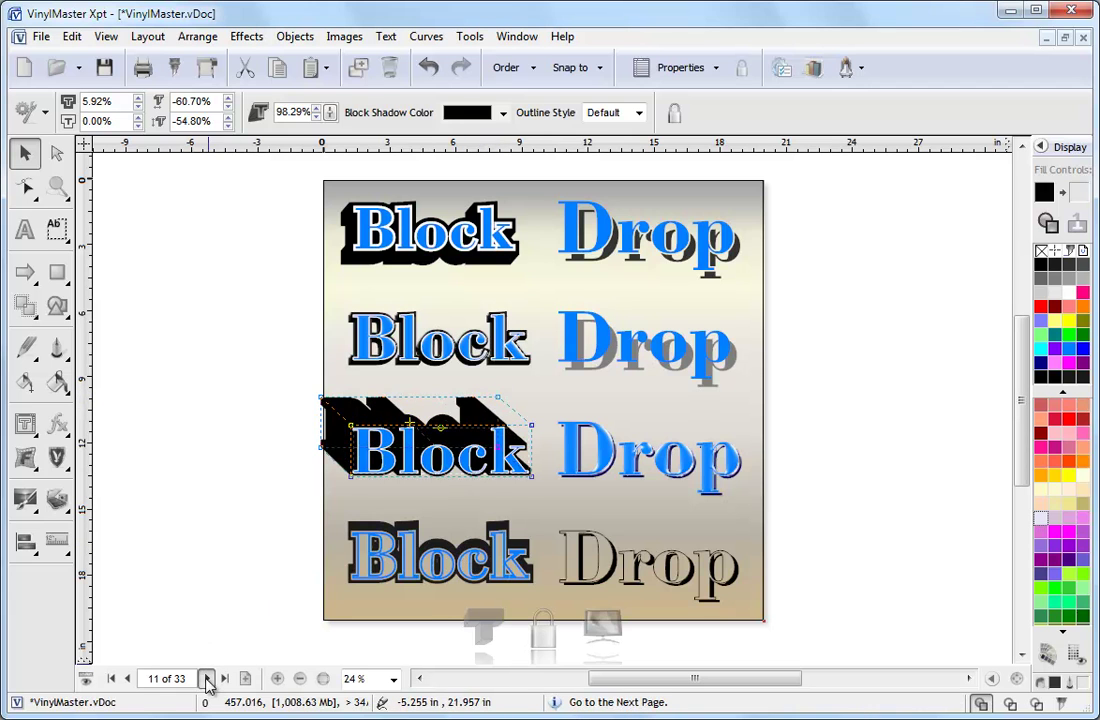
# Set the blue Outline text to 14 outlines using the Combined method
pyautogui.click(366, 382)
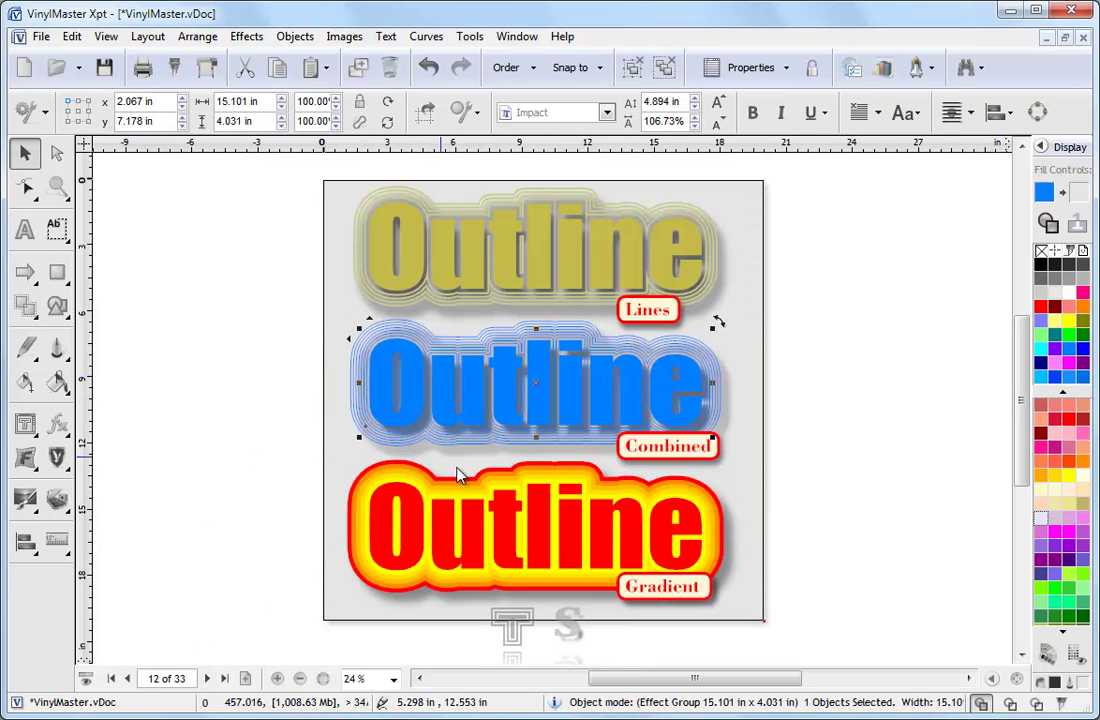
pyautogui.click(508, 620)
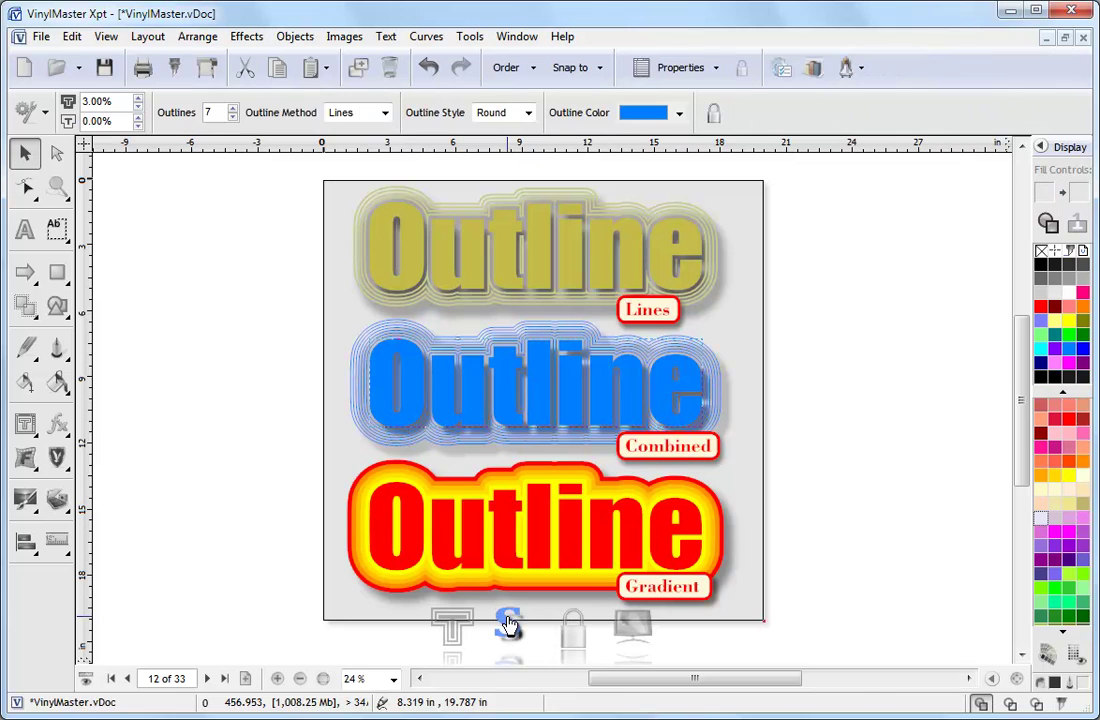
pyautogui.click(233, 108)
pyautogui.click(233, 108)
pyautogui.click(385, 113)
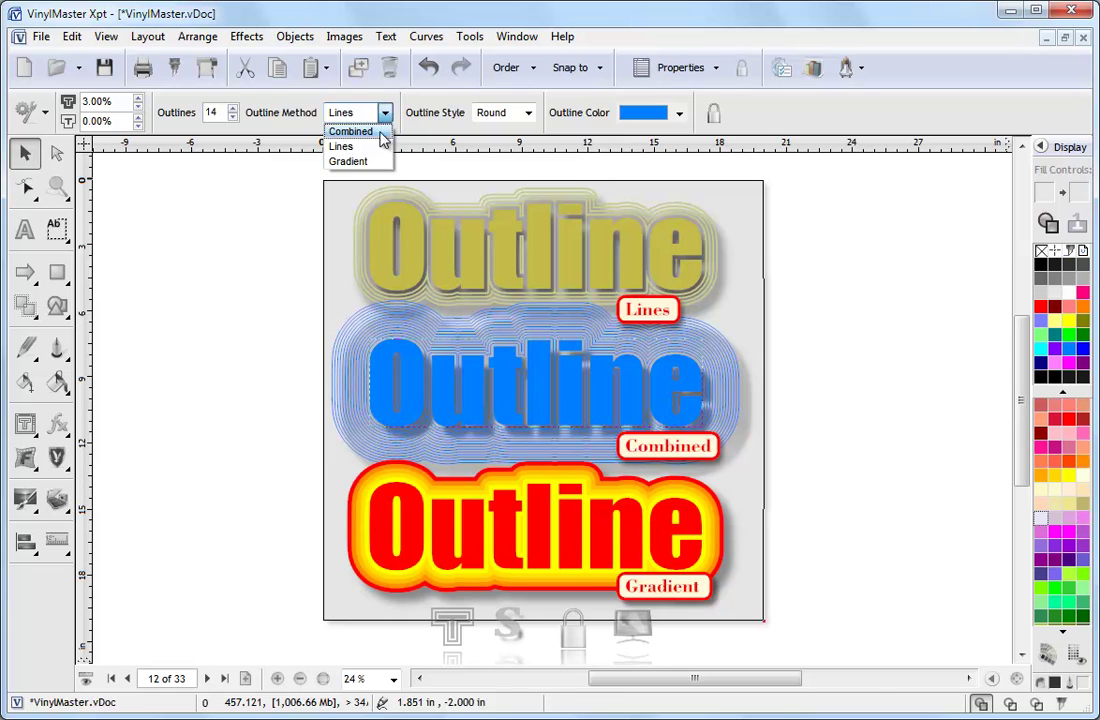
pyautogui.click(340, 131)
pyautogui.click(275, 447)
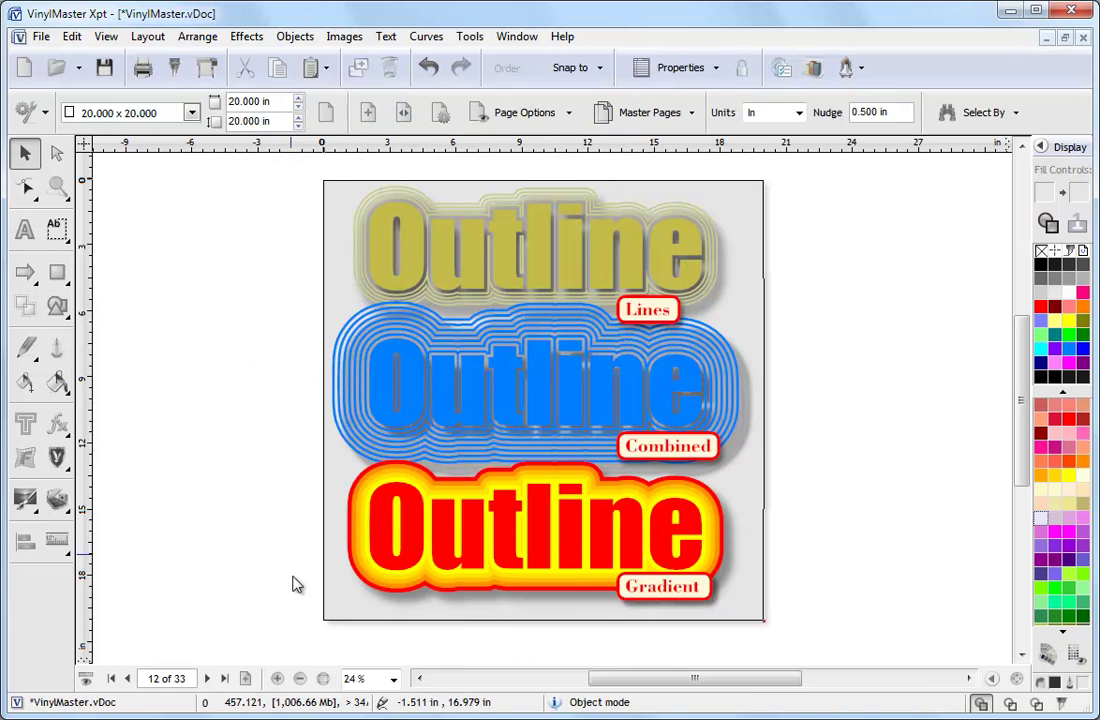
# Set the lower-left Inline Styles lettering's inline corners to mitred
pyautogui.click(207, 681)
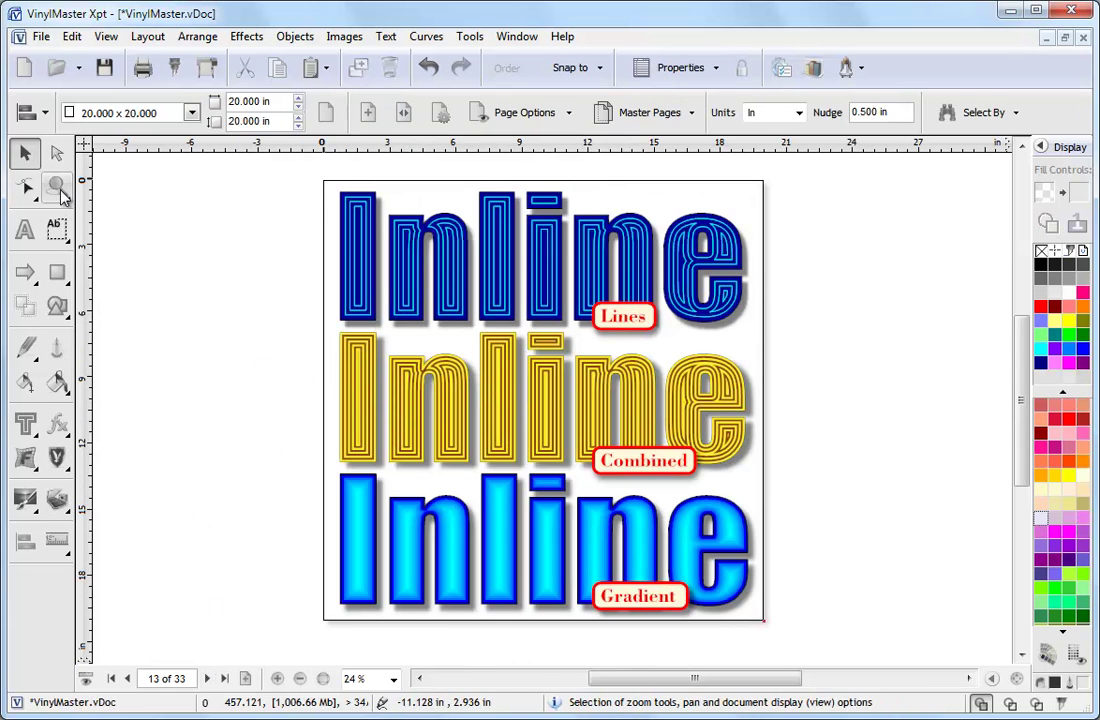
pyautogui.click(57, 187)
pyautogui.moveTo(307, 195); pyautogui.dragTo(725, 558)
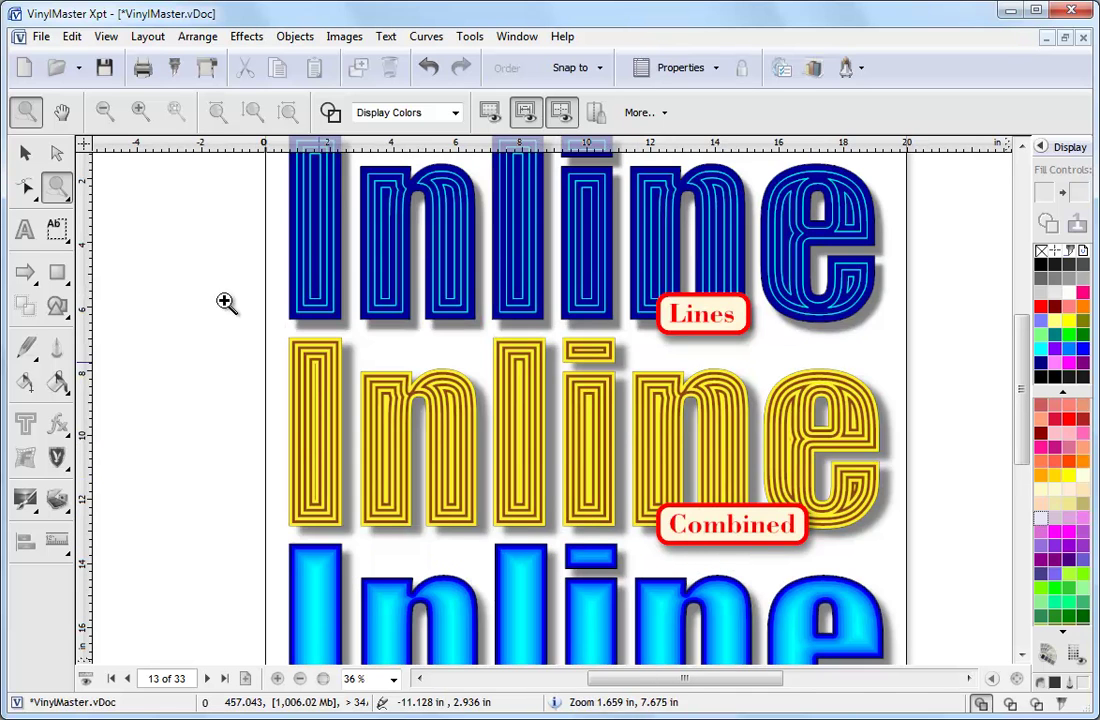
pyautogui.click(25, 152)
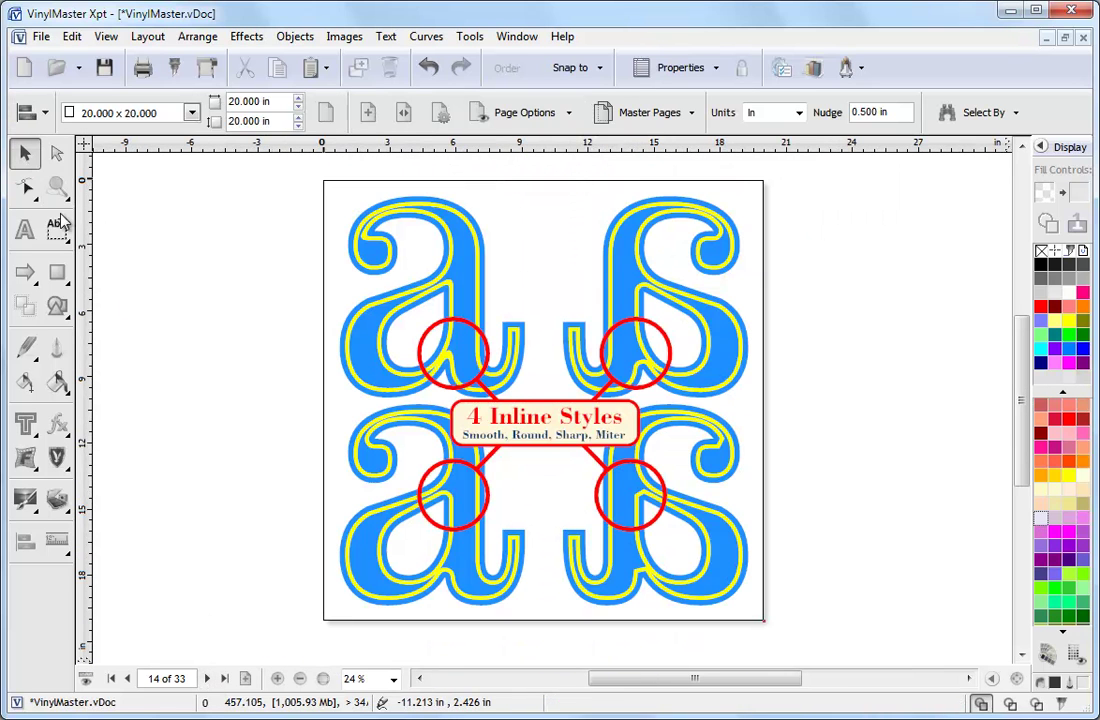
pyautogui.click(57, 187)
pyautogui.moveTo(310, 280)
pyautogui.mouseDown()
pyautogui.moveTo(432, 387)
pyautogui.moveTo(776, 614)
pyautogui.mouseUp()
pyautogui.press('space')
pyautogui.click(352, 568)
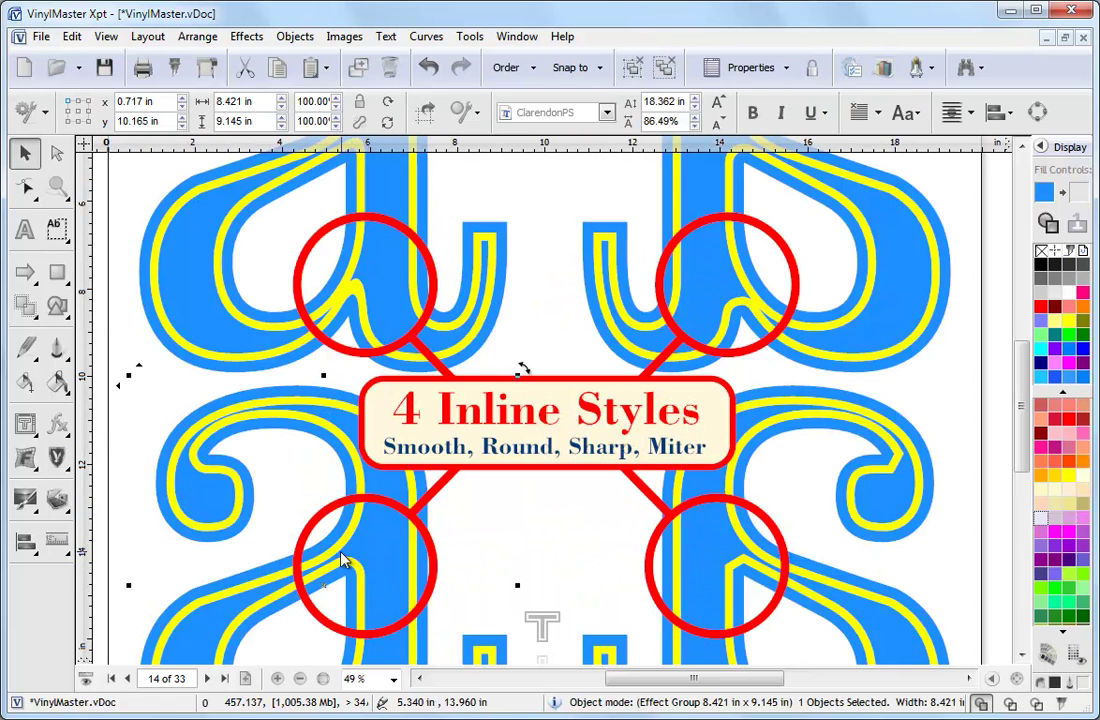
pyautogui.click(574, 112)
pyautogui.click(562, 162)
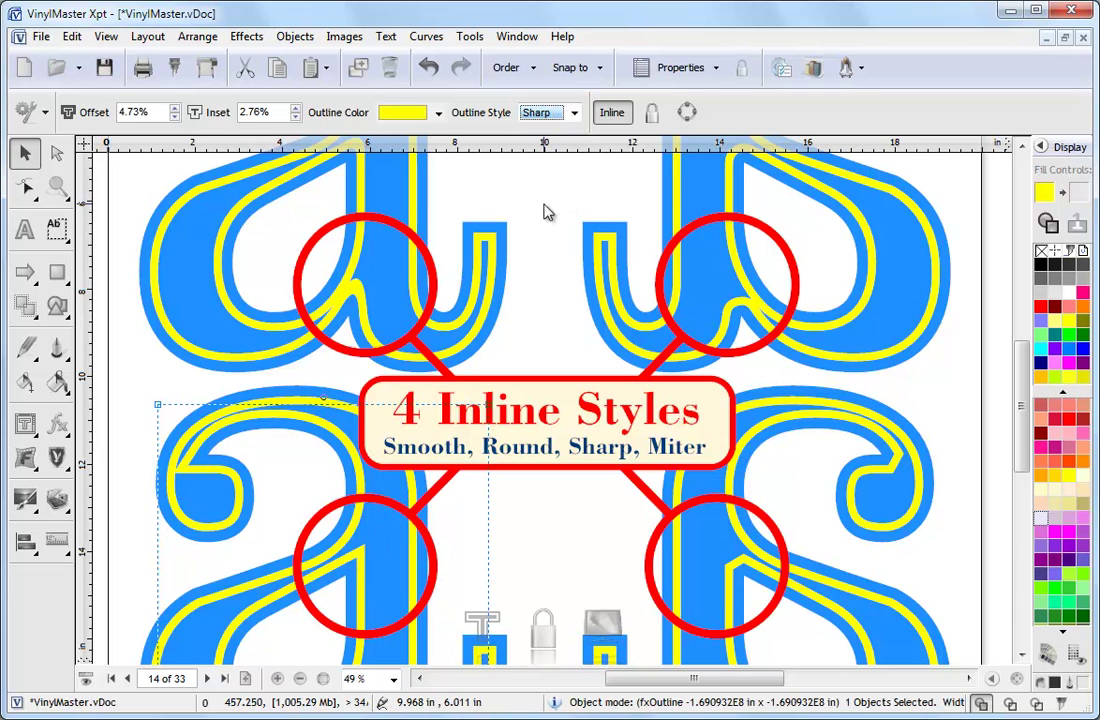
pyautogui.click(576, 113)
pyautogui.click(552, 200)
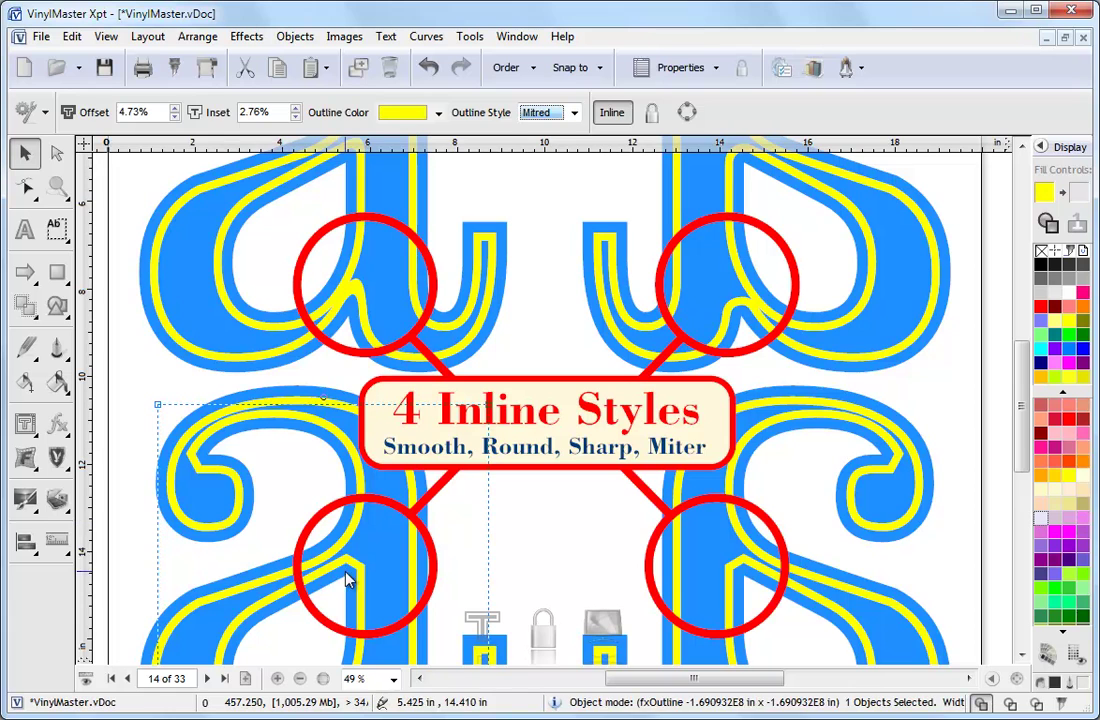
pyautogui.click(207, 678)
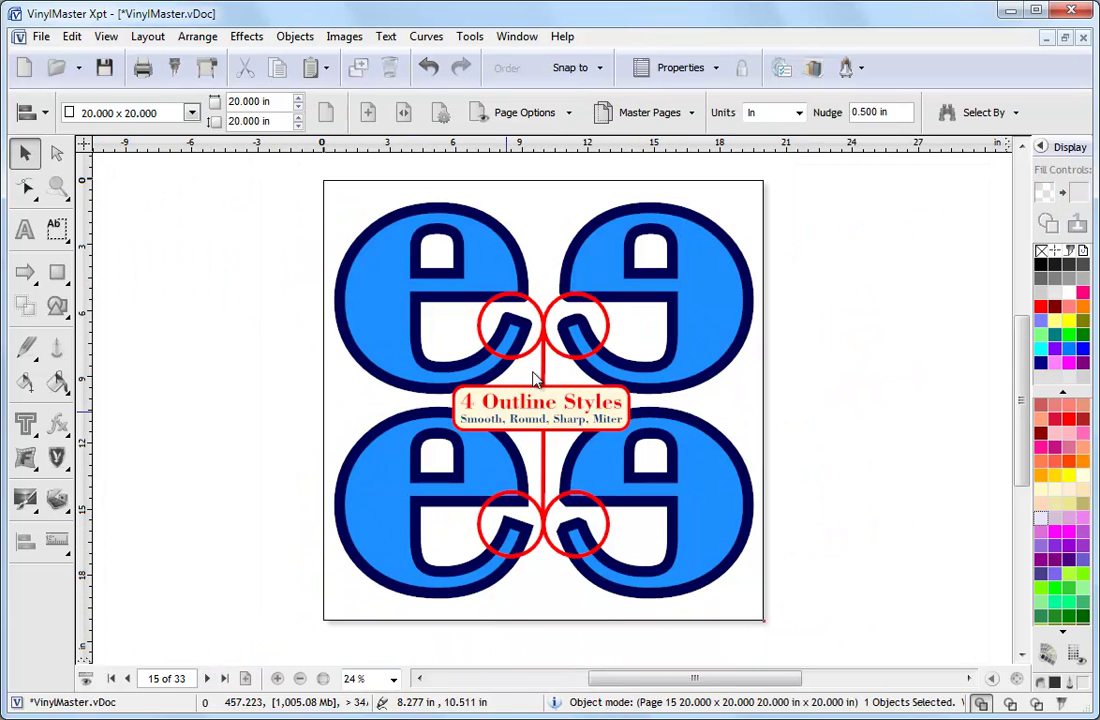
# Make the top-left e a tilted 3D letter with a 60% yellow extrusion
pyautogui.click(397, 284)
pyautogui.click(25, 424)
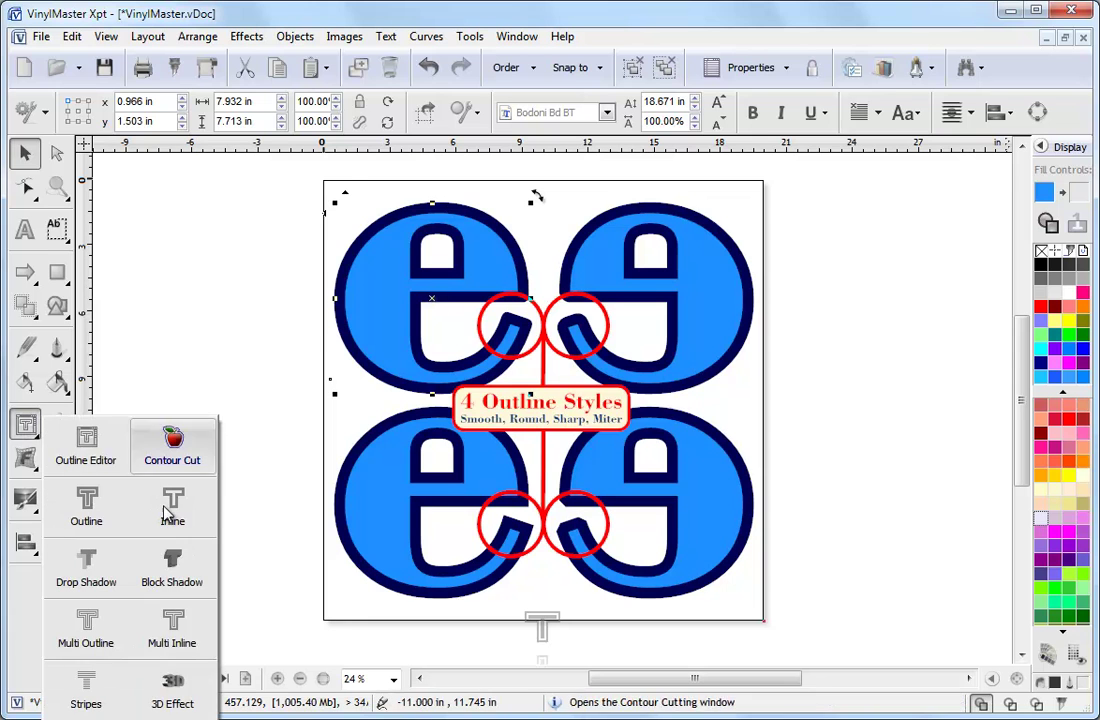
pyautogui.click(172, 688)
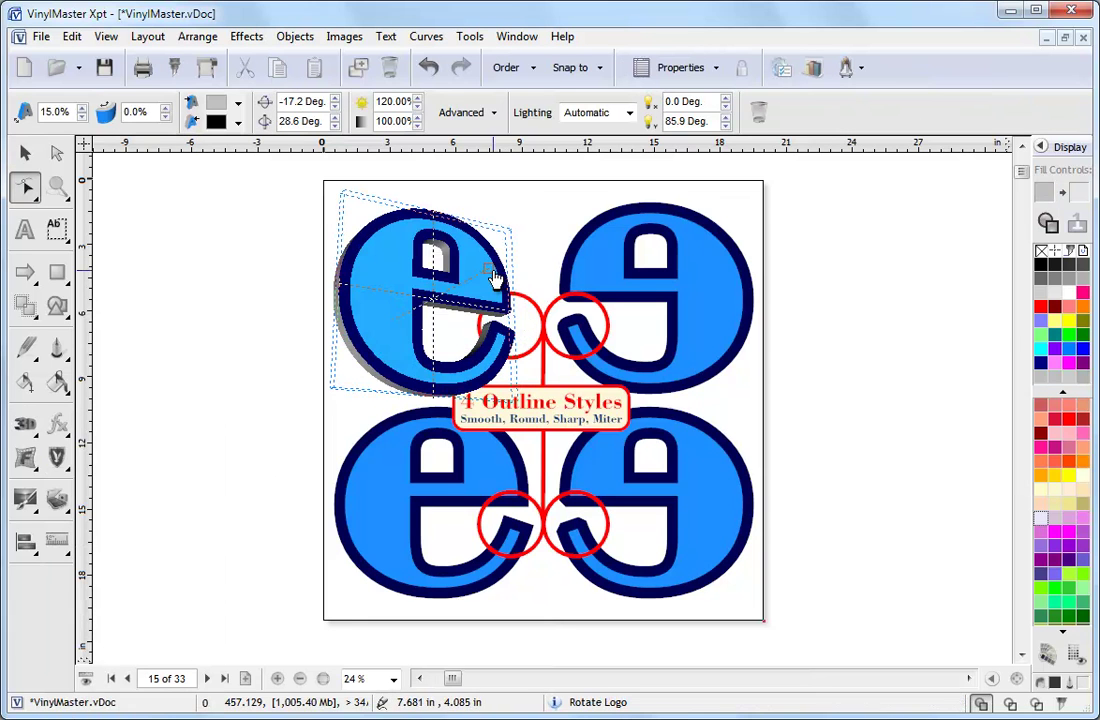
pyautogui.moveTo(495, 279); pyautogui.dragTo(494, 344)
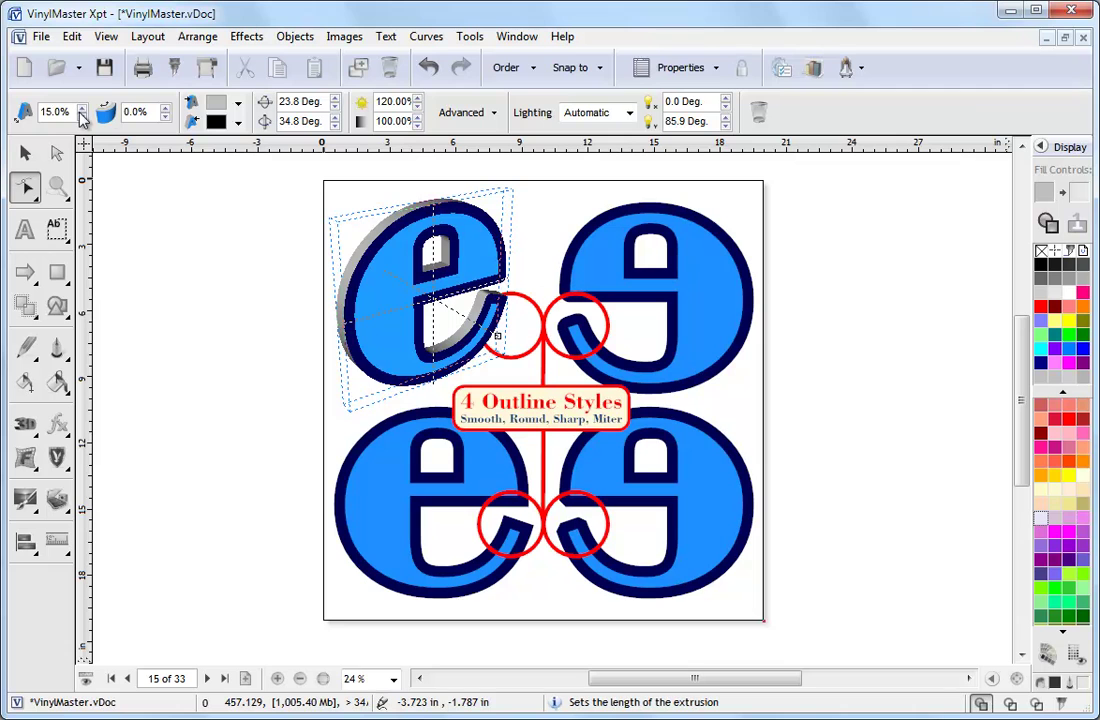
pyautogui.moveTo(84, 117); pyautogui.dragTo(85, 122)
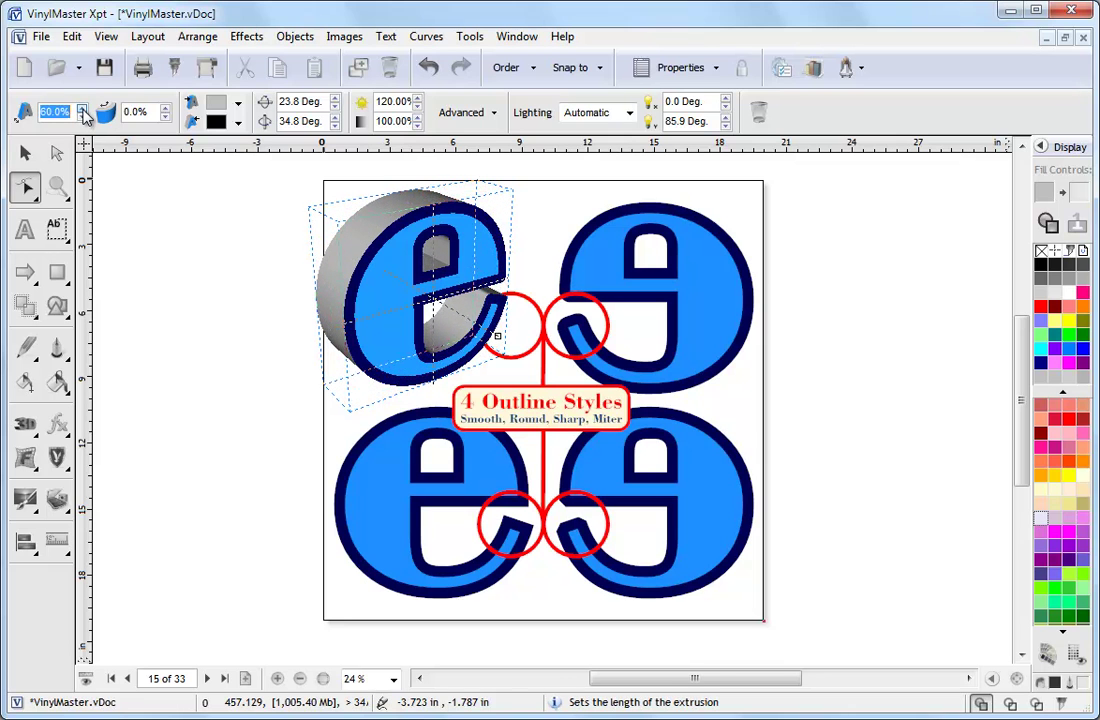
pyautogui.click(238, 104)
pyautogui.click(253, 176)
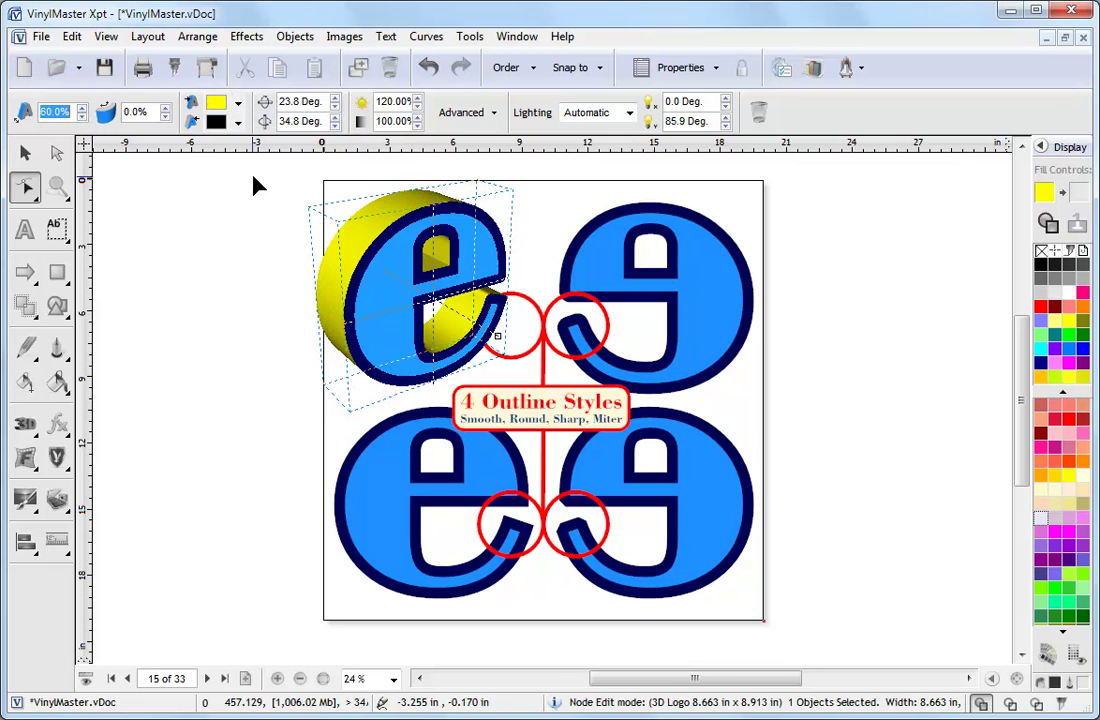
pyautogui.moveTo(506, 342); pyautogui.dragTo(503, 316)
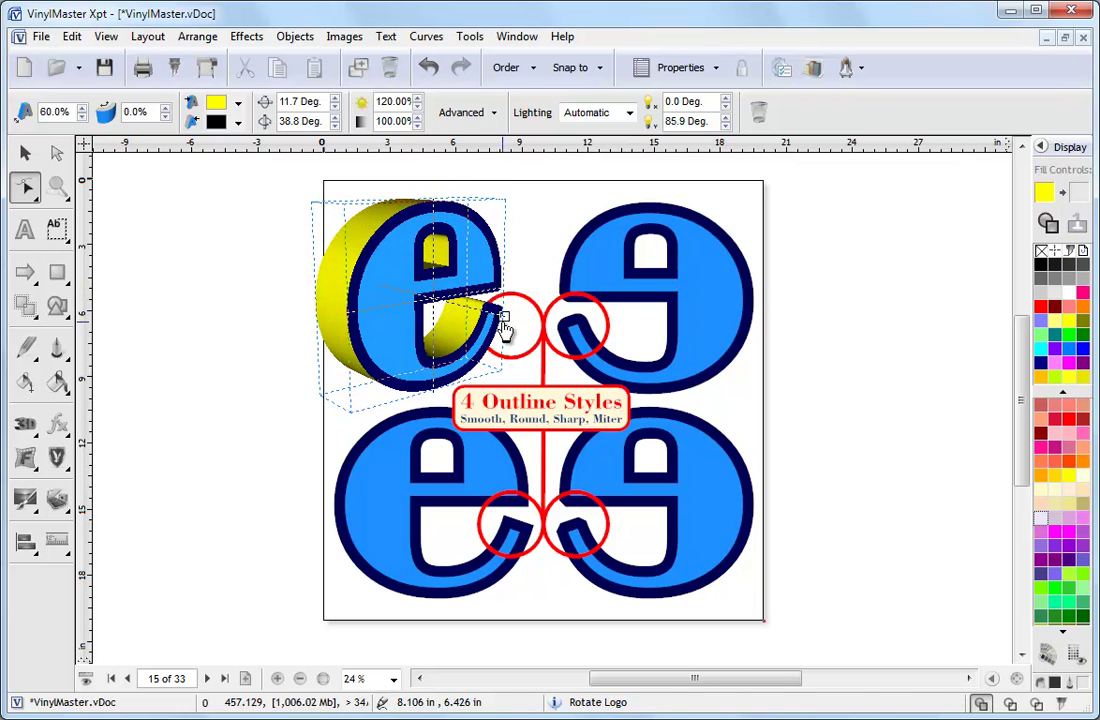
# Zoom into the distortion samples and tighten the ARC DISTORTION arc
pyautogui.click(208, 680)
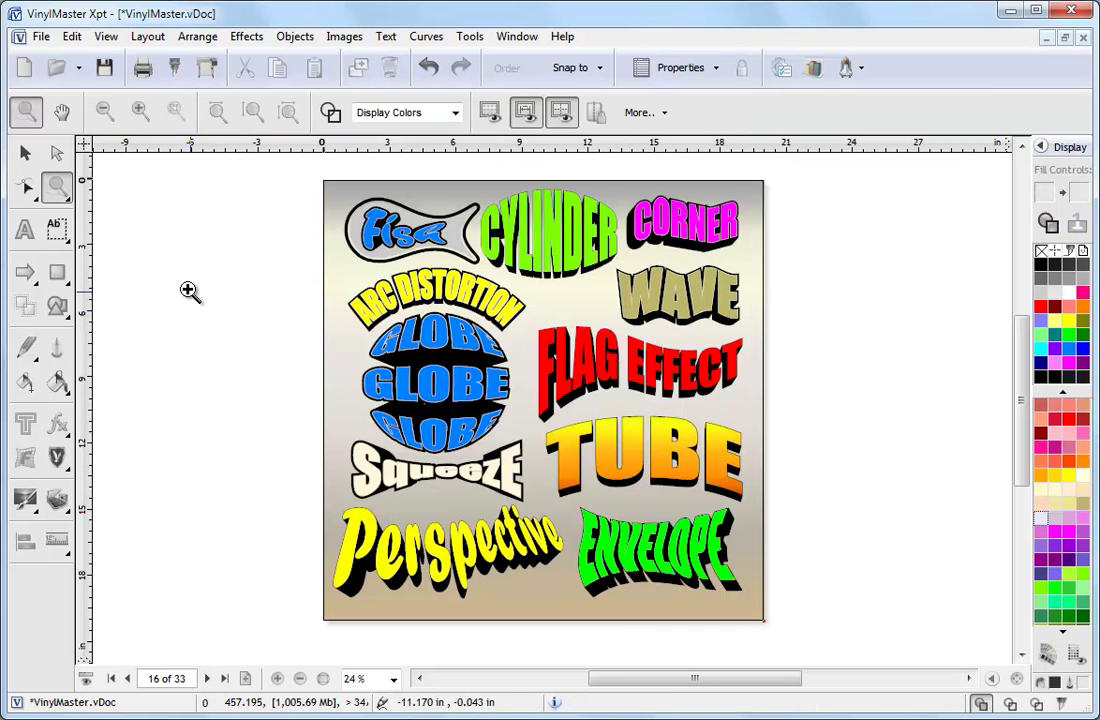
pyautogui.moveTo(321, 241); pyautogui.dragTo(768, 503)
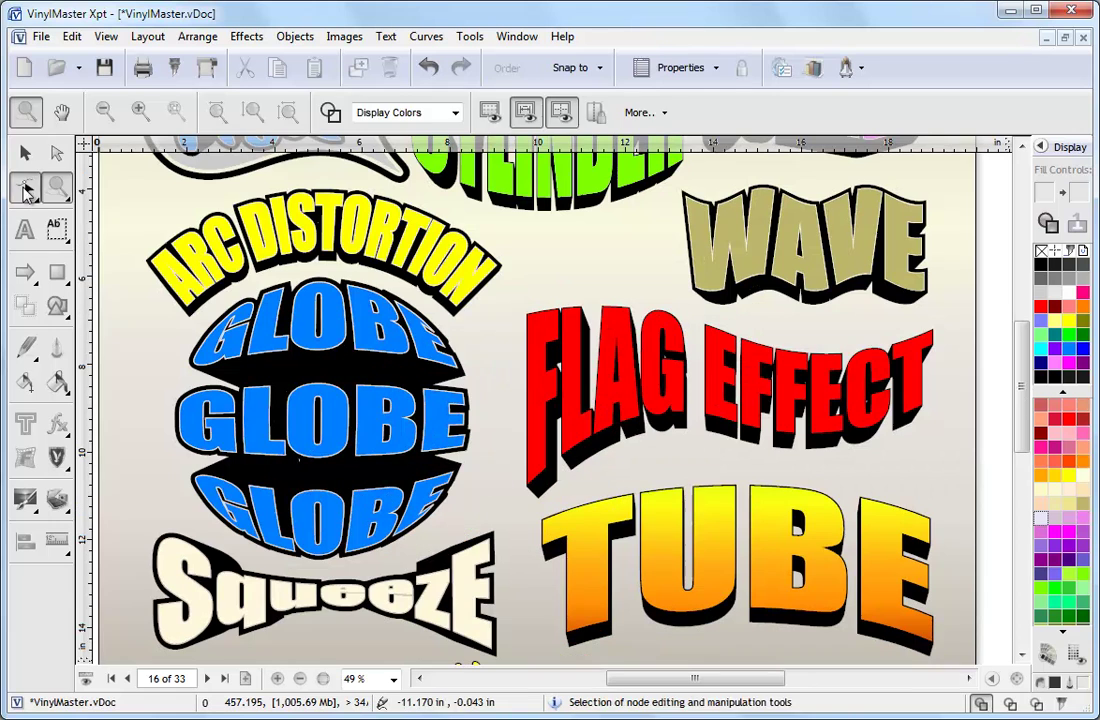
pyautogui.click(345, 251)
pyautogui.moveTo(483, 372)
pyautogui.mouseDown()
pyautogui.moveTo(480, 345)
pyautogui.moveTo(508, 328)
pyautogui.moveTo(523, 275)
pyautogui.moveTo(455, 365)
pyautogui.mouseUp()
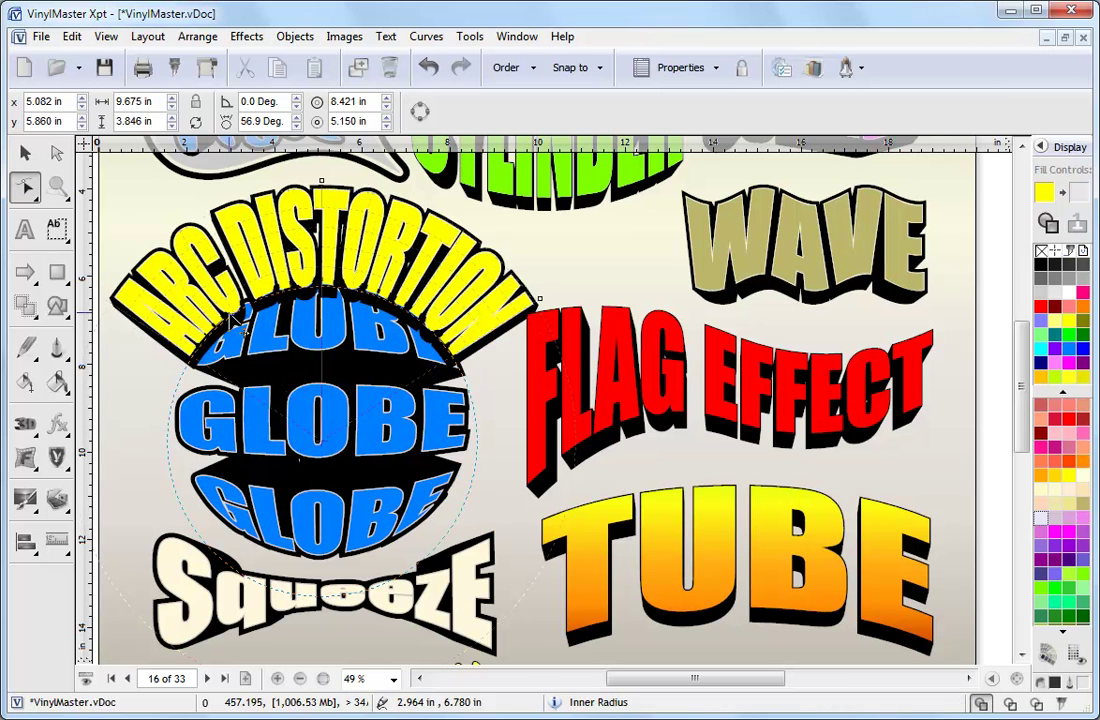
# Raise FLAG EFFECT's top, sag its bottom, and make WAVE's top edge wavier
pyautogui.click(540, 300)
pyautogui.moveTo(629, 275); pyautogui.dragTo(628, 243)
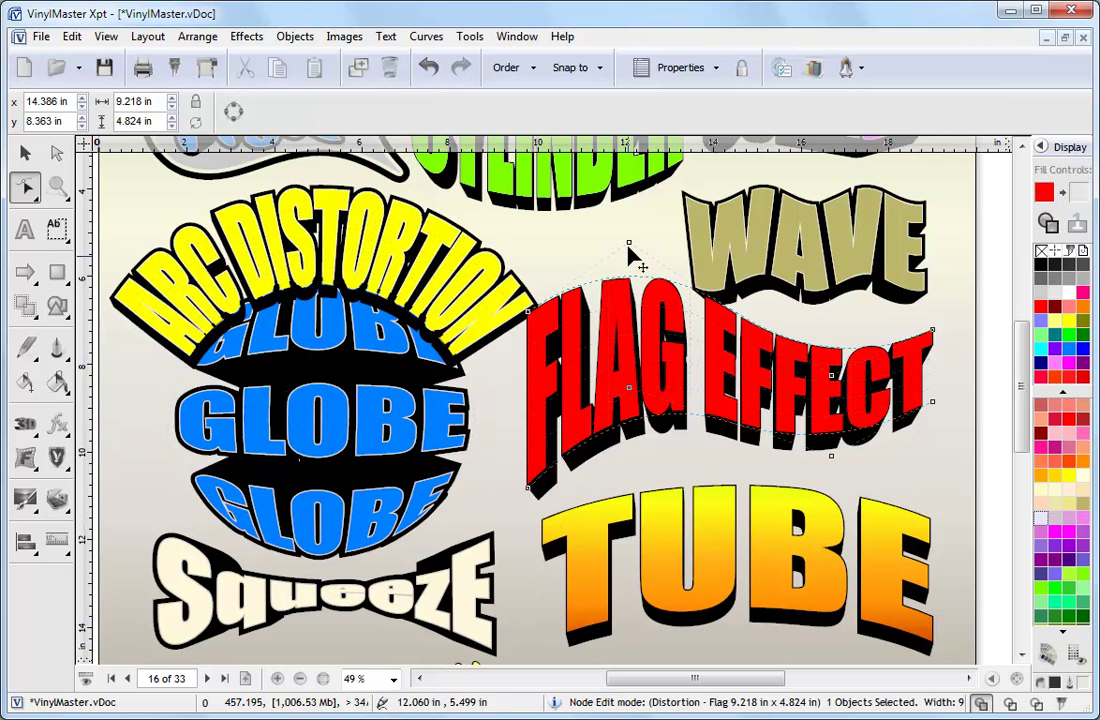
pyautogui.moveTo(834, 455); pyautogui.dragTo(844, 509)
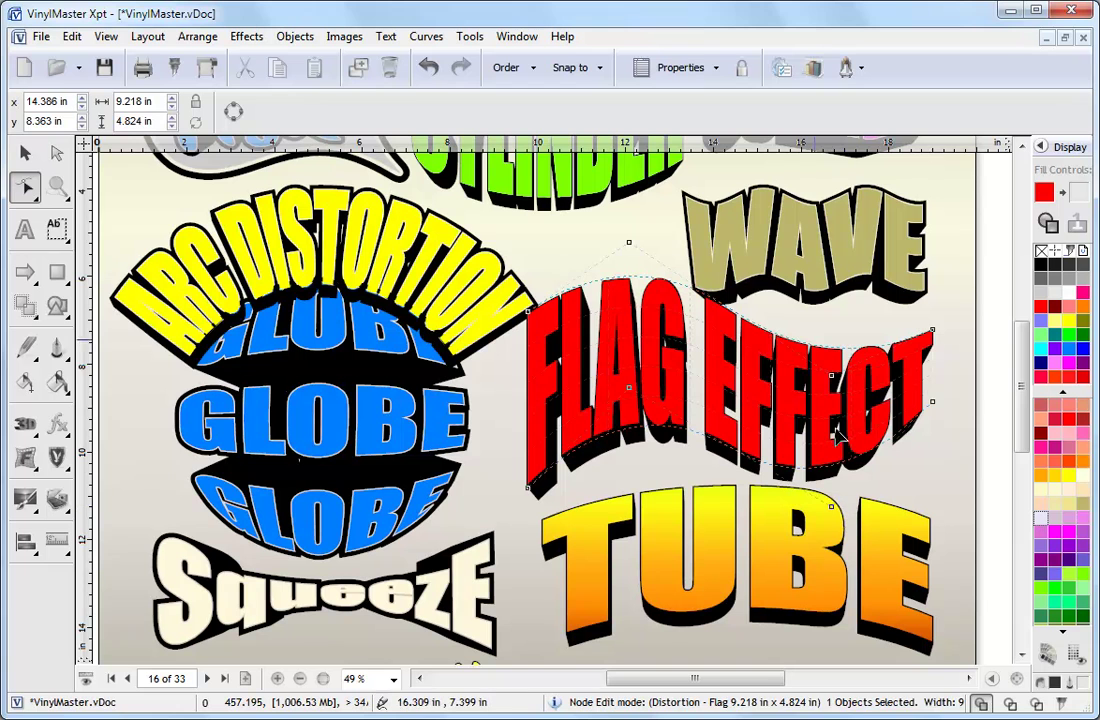
pyautogui.click(800, 262)
pyautogui.moveTo(847, 207); pyautogui.dragTo(790, 212)
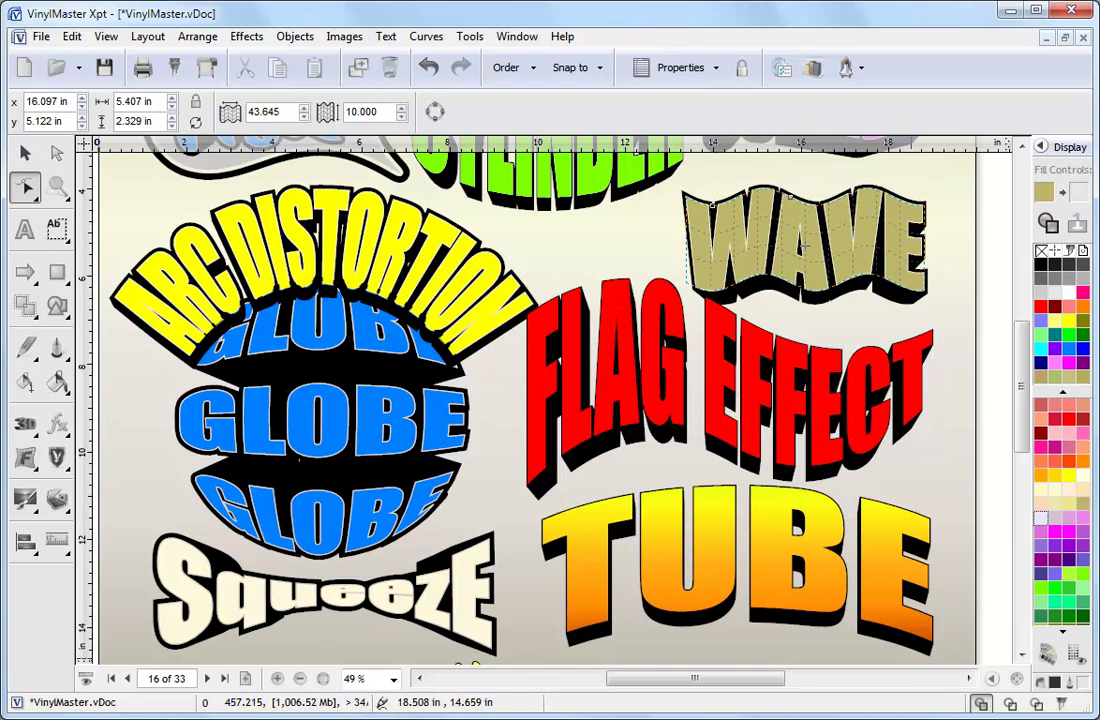
# On the empty page 17, start a file import with all file types listed
pyautogui.click(207, 678)
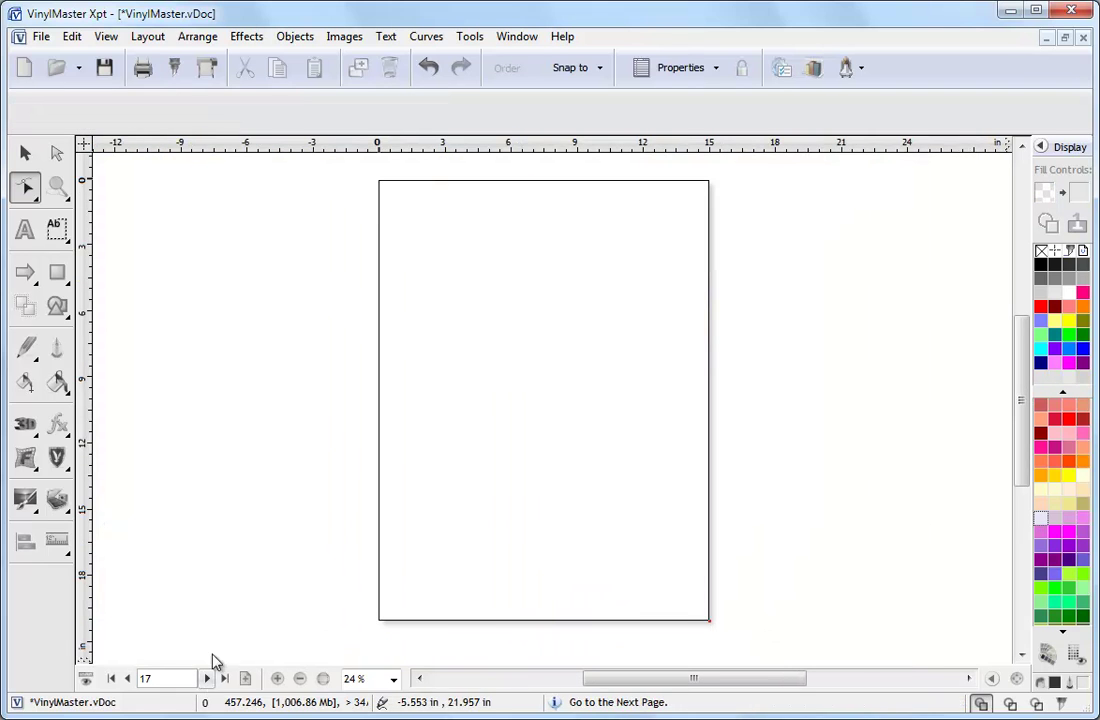
pyautogui.click(42, 37)
pyautogui.moveTo(77, 328)
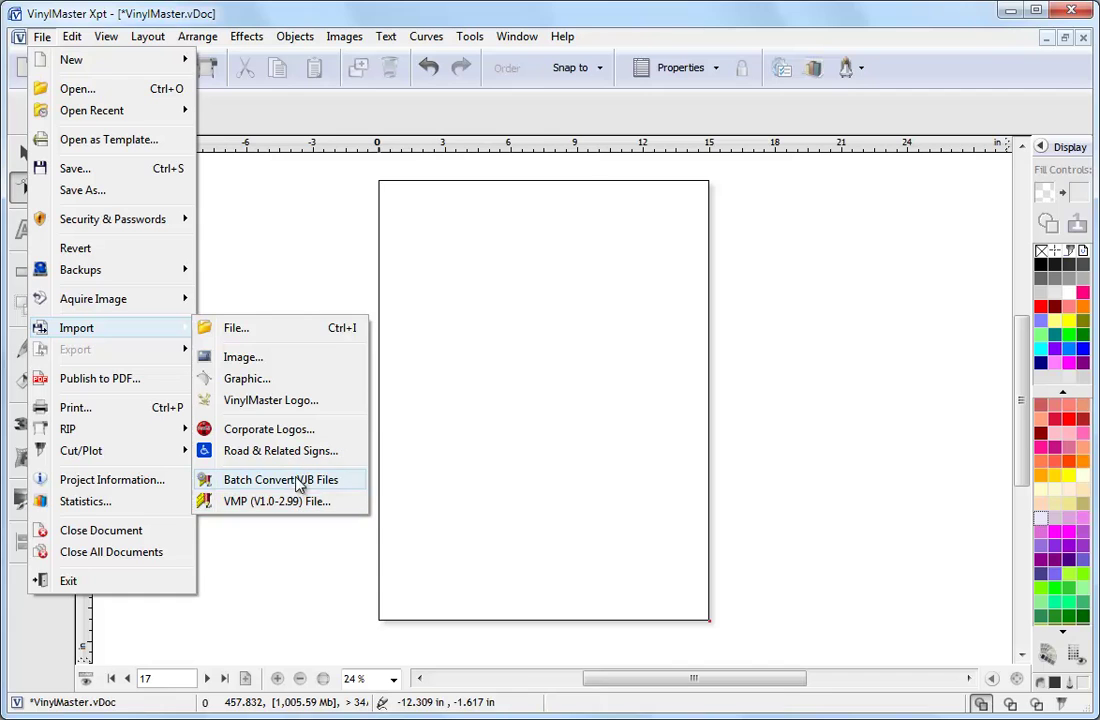
pyautogui.click(249, 334)
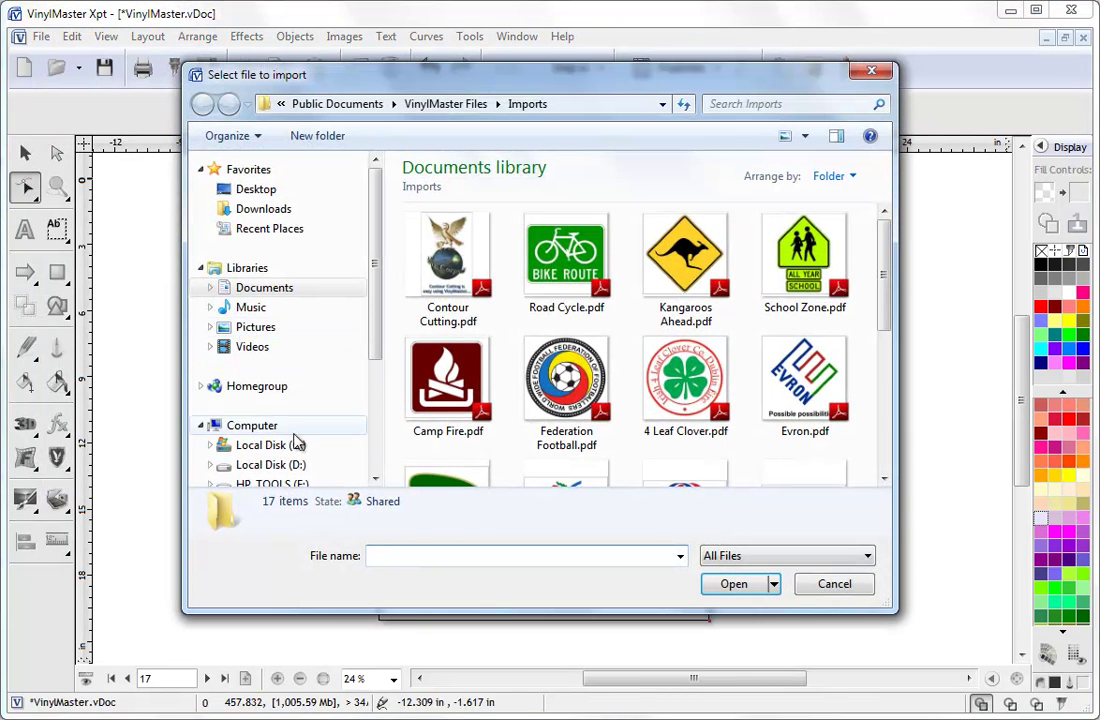
pyautogui.click(869, 556)
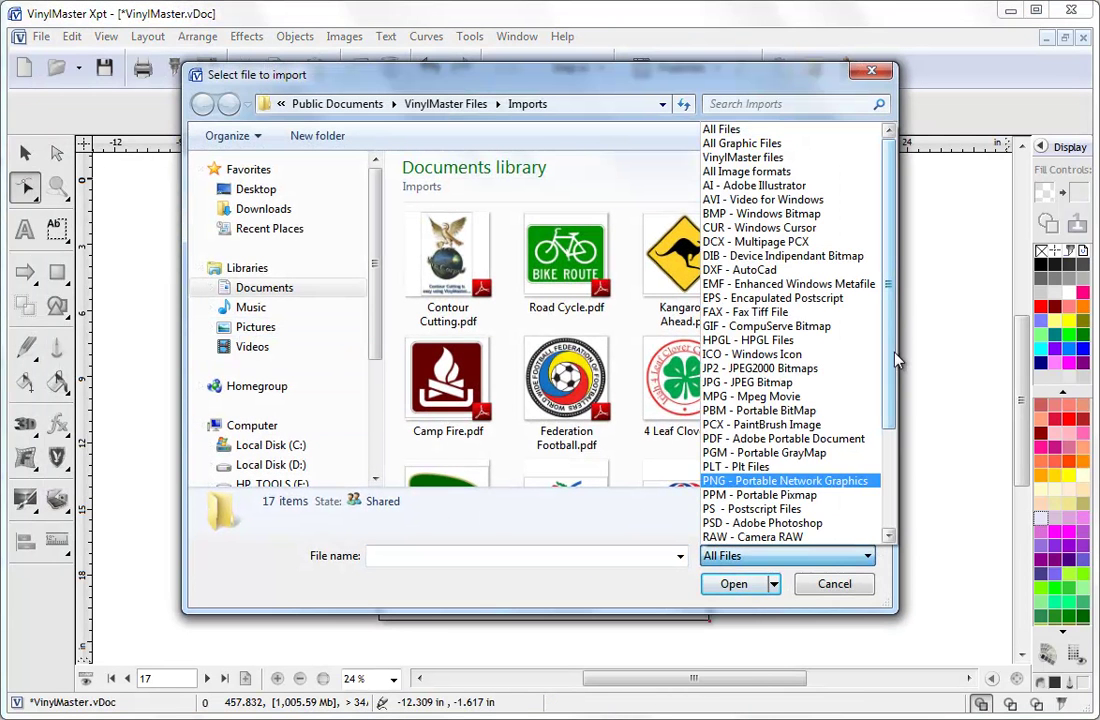
pyautogui.scroll(-1, 765, 284)
pyautogui.scroll(-3, 888, 428)
pyautogui.scroll(3, 884, 450)
pyautogui.scroll(1, 884, 450)
pyautogui.click(600, 385)
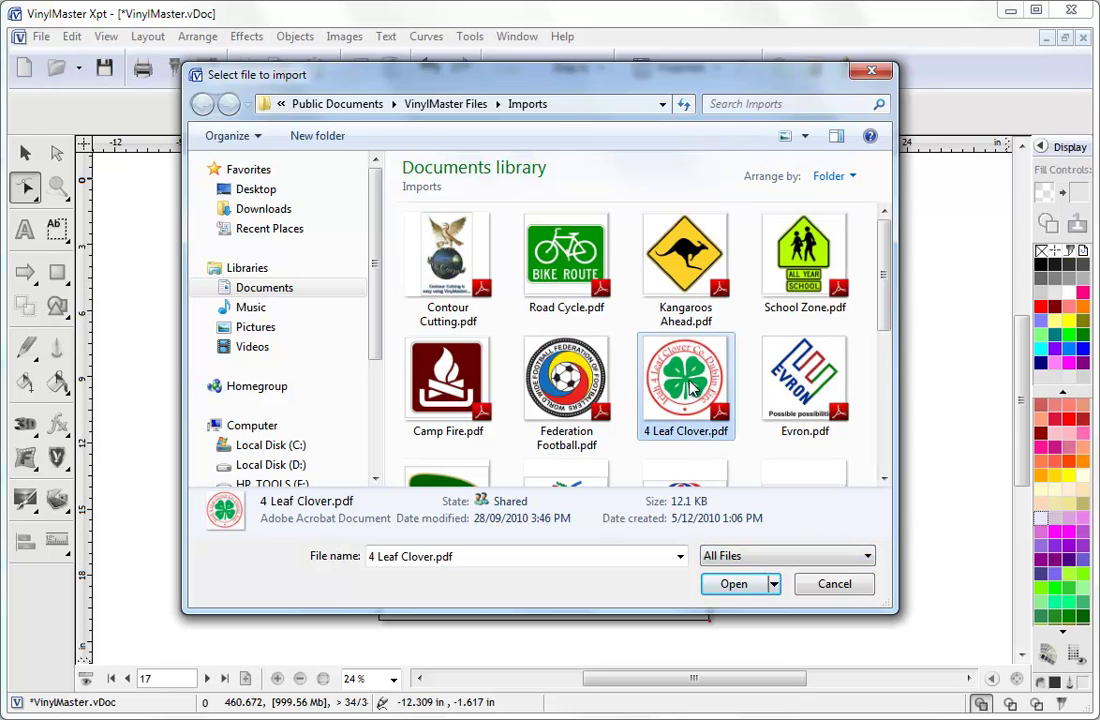
# Import Savannah.pdf and drag it out to fill the page
pyautogui.moveTo(889, 303); pyautogui.dragTo(882, 418)
pyautogui.click(725, 385)
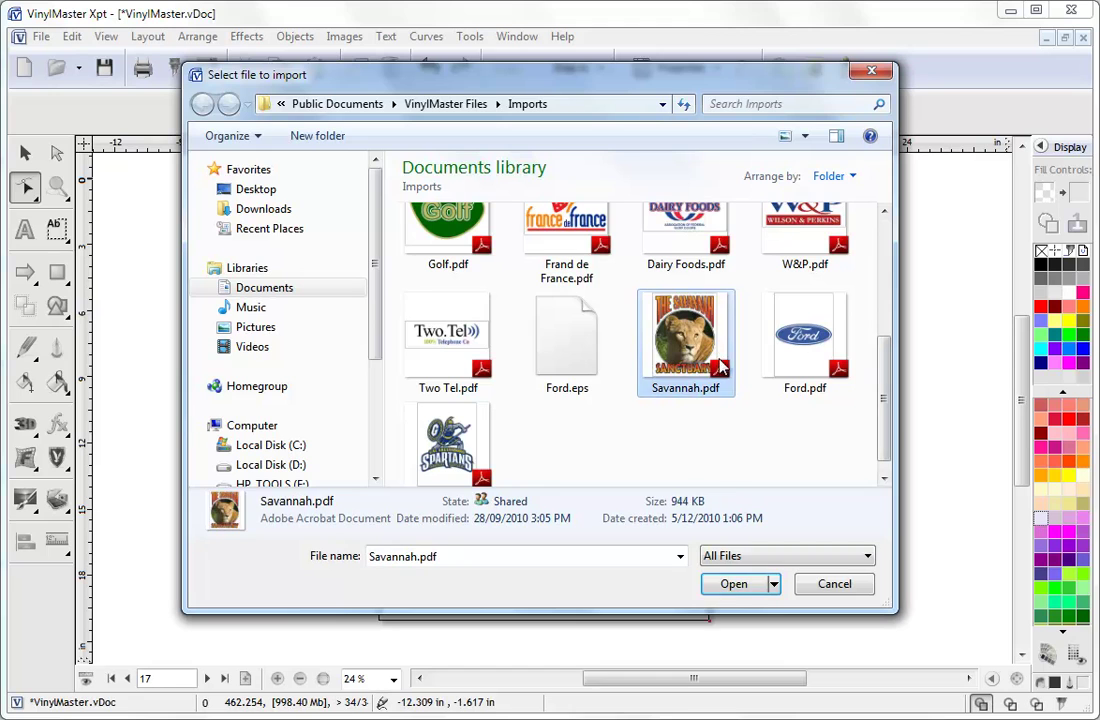
pyautogui.click(742, 585)
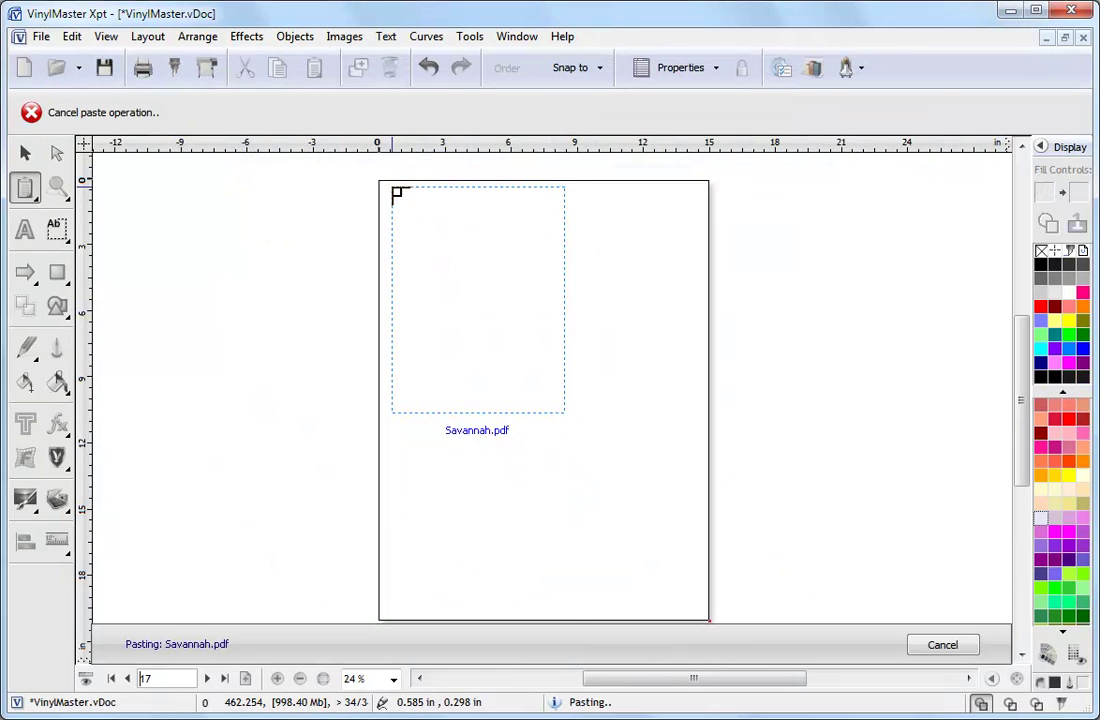
pyautogui.moveTo(590, 437); pyautogui.dragTo(738, 590)
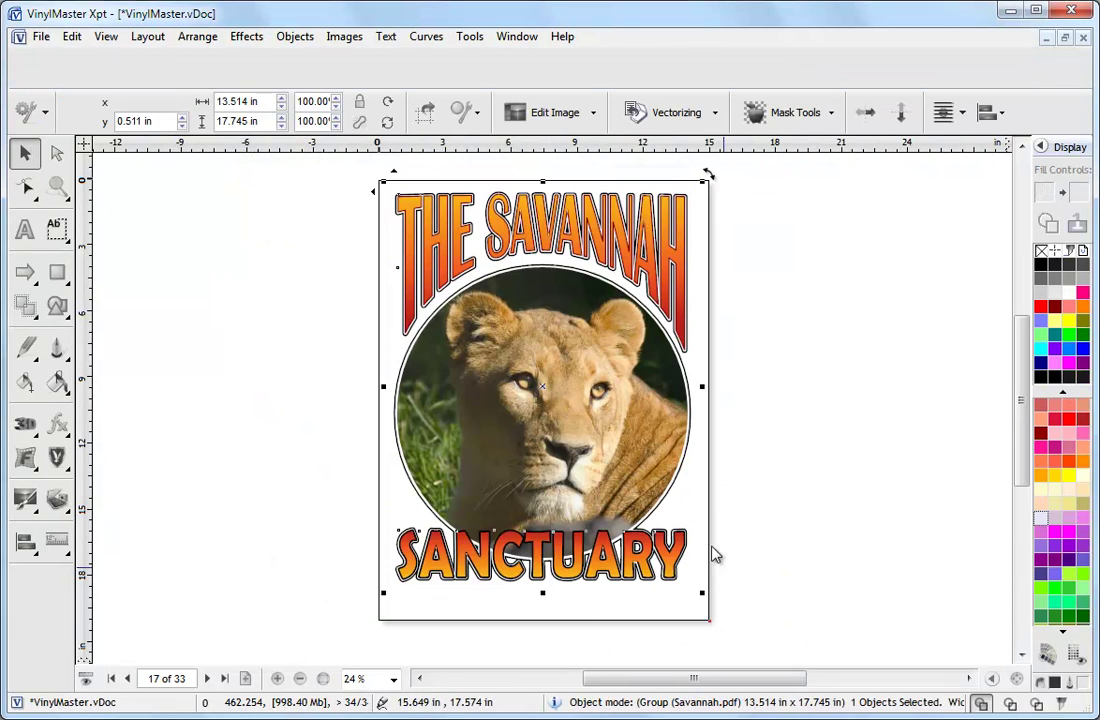
# Zoom in on the road signs page, toggling outline-only view and then full colour
pyautogui.click(207, 678)
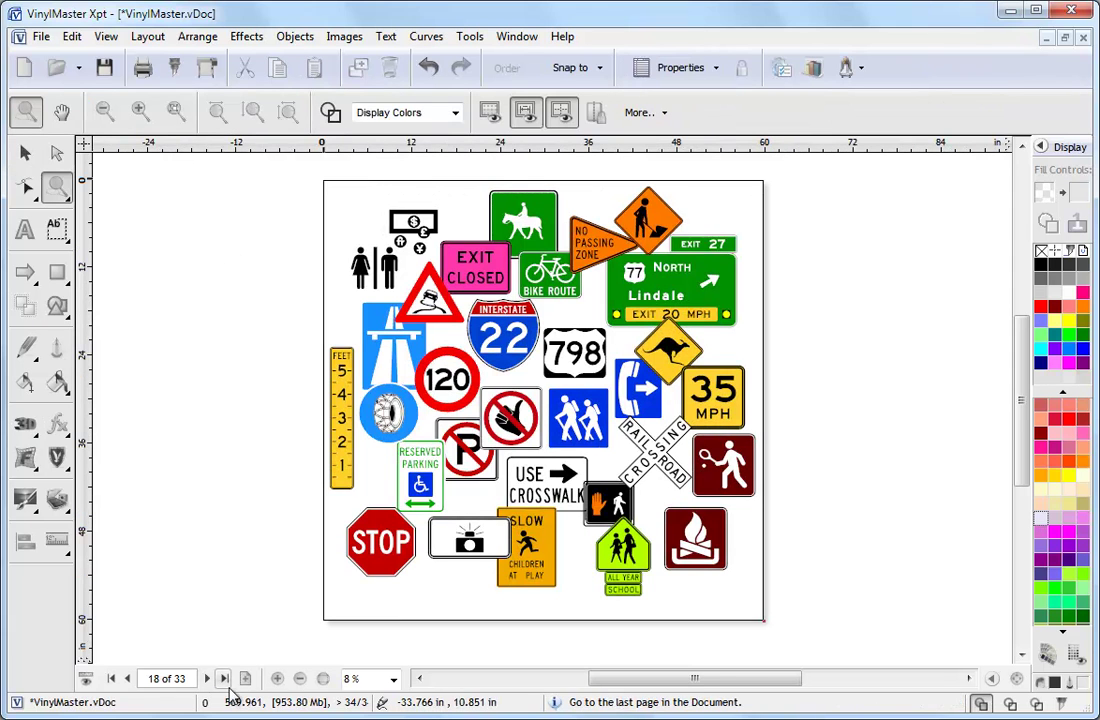
pyautogui.moveTo(330, 238); pyautogui.dragTo(766, 552)
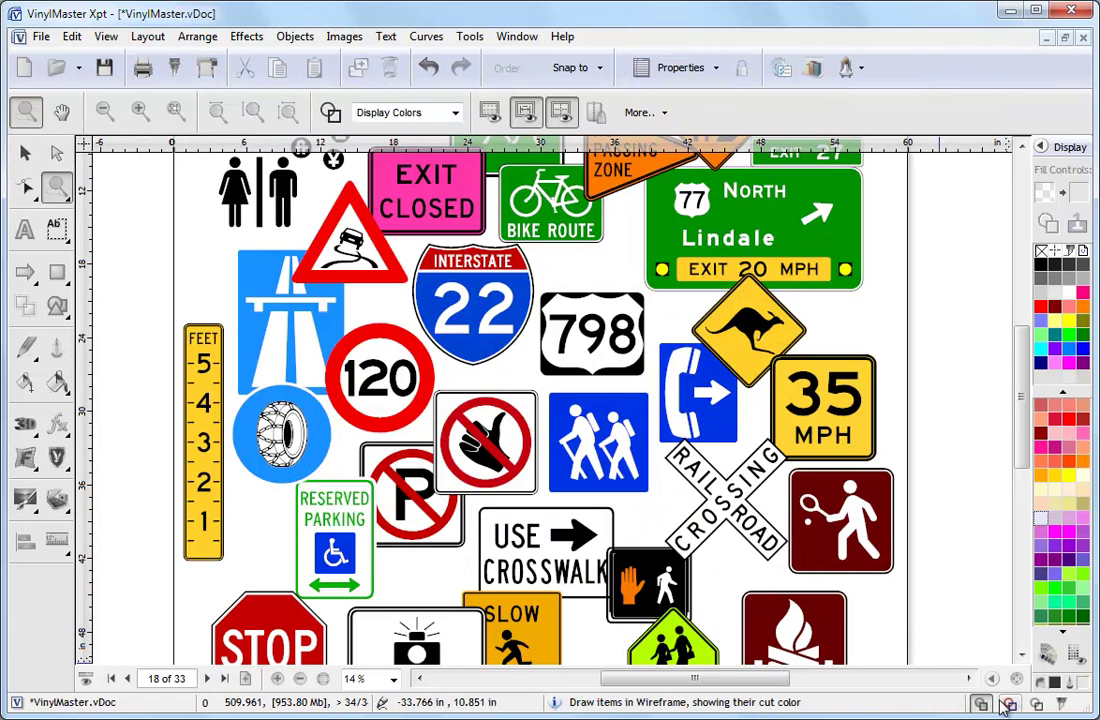
pyautogui.click(1008, 705)
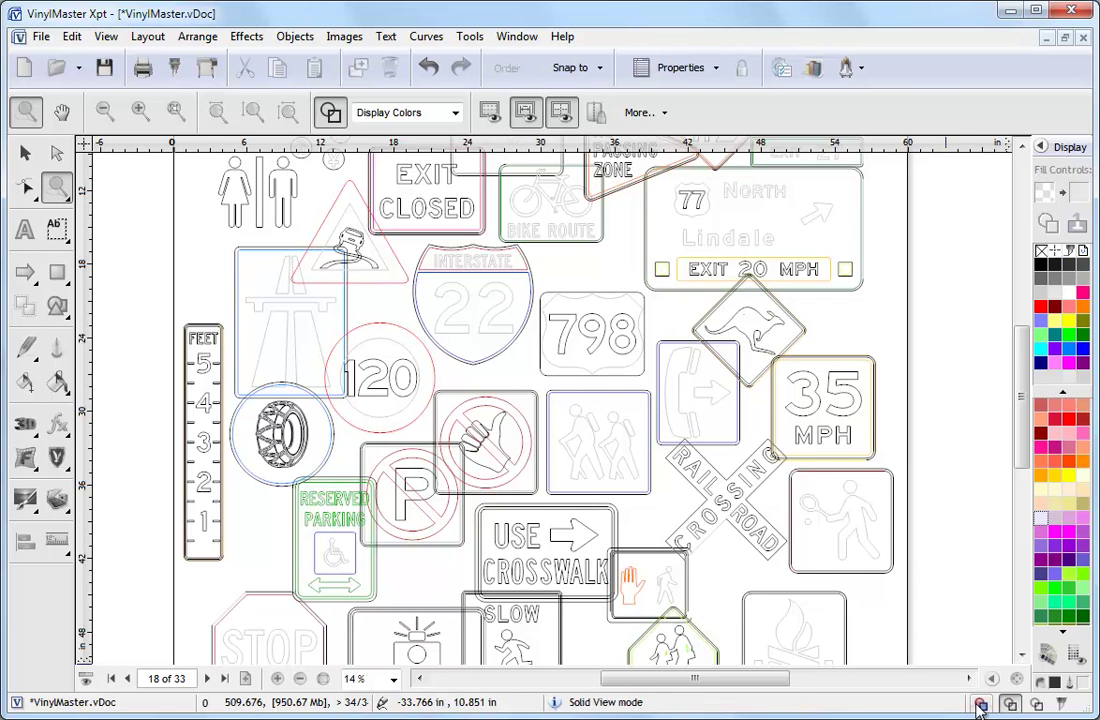
pyautogui.click(980, 705)
# Zoom in on the logo collection page, then advance to the Extras feature list
pyautogui.click(207, 678)
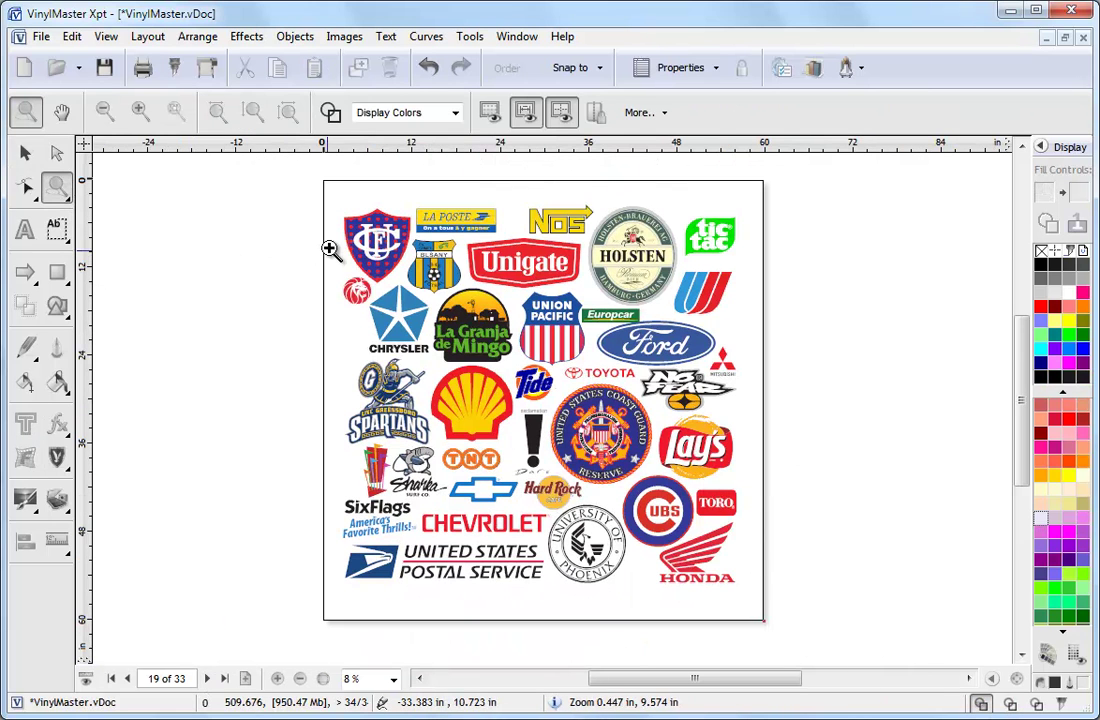
pyautogui.click(749, 542)
pyautogui.click(207, 678)
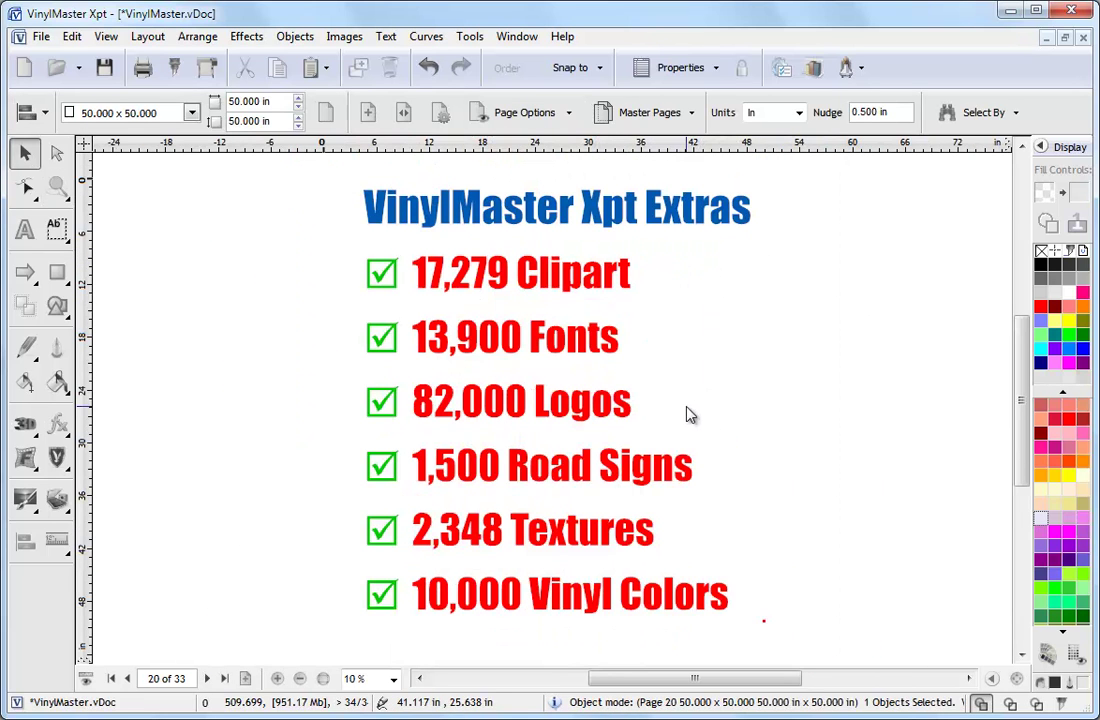
# On the zoomed sample shapes page, give the second green arrow a longer tip, wider head and thinner shaft
pyautogui.click(207, 678)
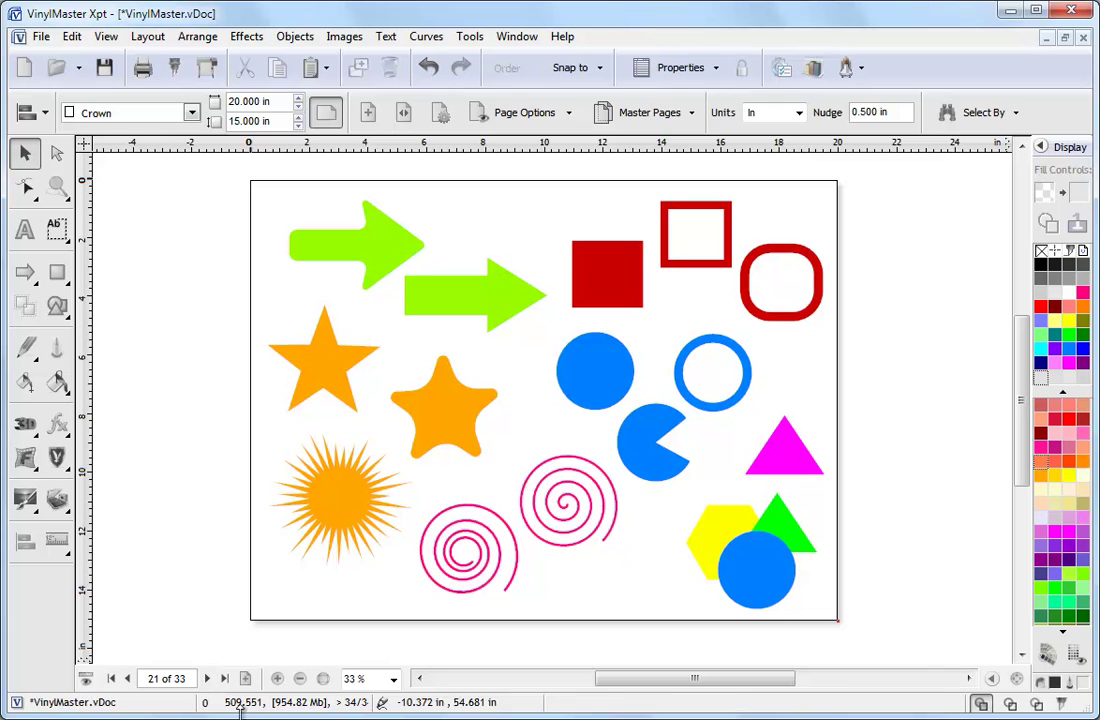
pyautogui.click(57, 186)
pyautogui.moveTo(255, 195); pyautogui.dragTo(842, 575)
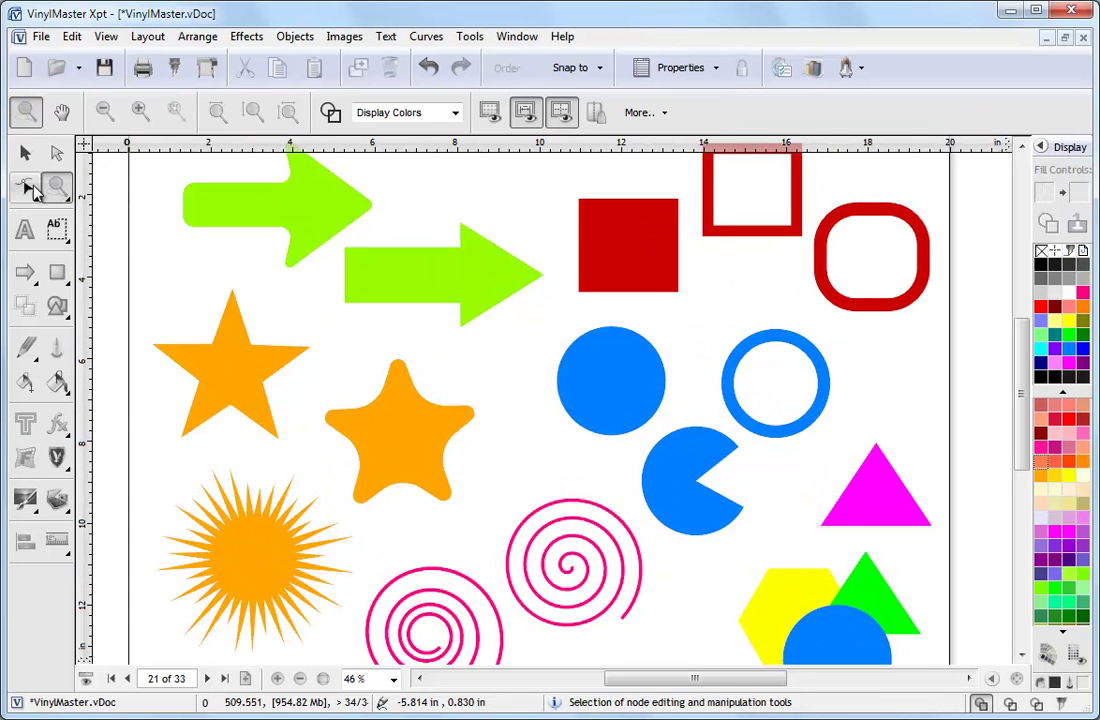
pyautogui.click(25, 186)
pyautogui.click(430, 277)
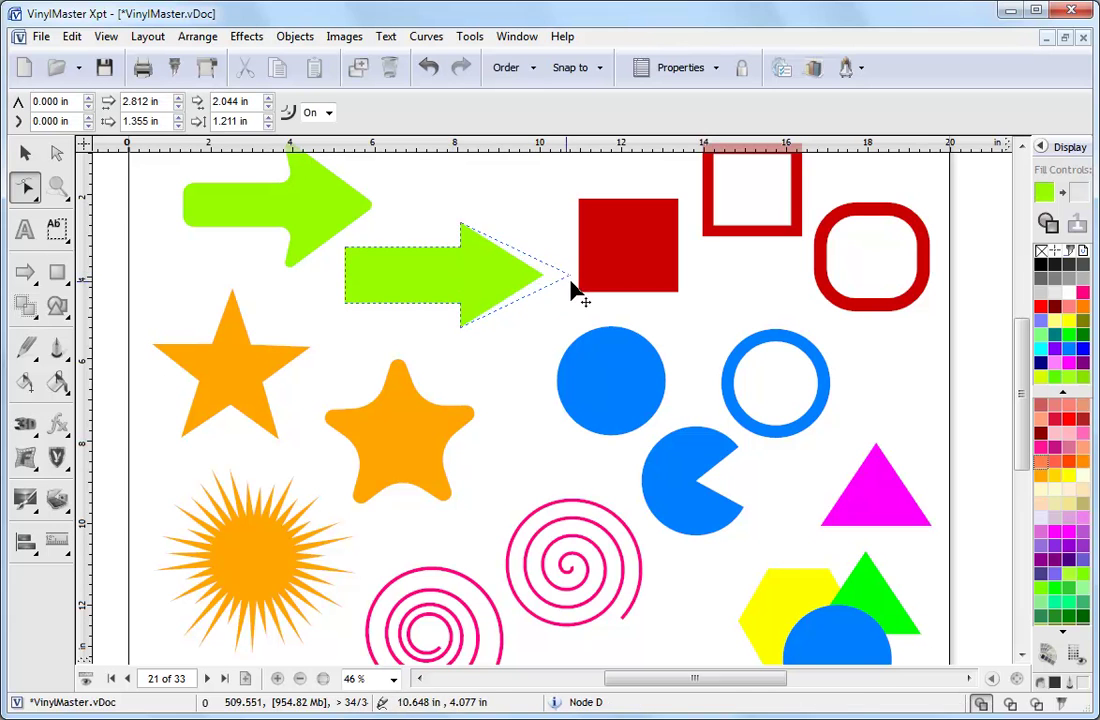
pyautogui.moveTo(573, 283); pyautogui.dragTo(575, 278)
pyautogui.moveTo(460, 325); pyautogui.dragTo(438, 348)
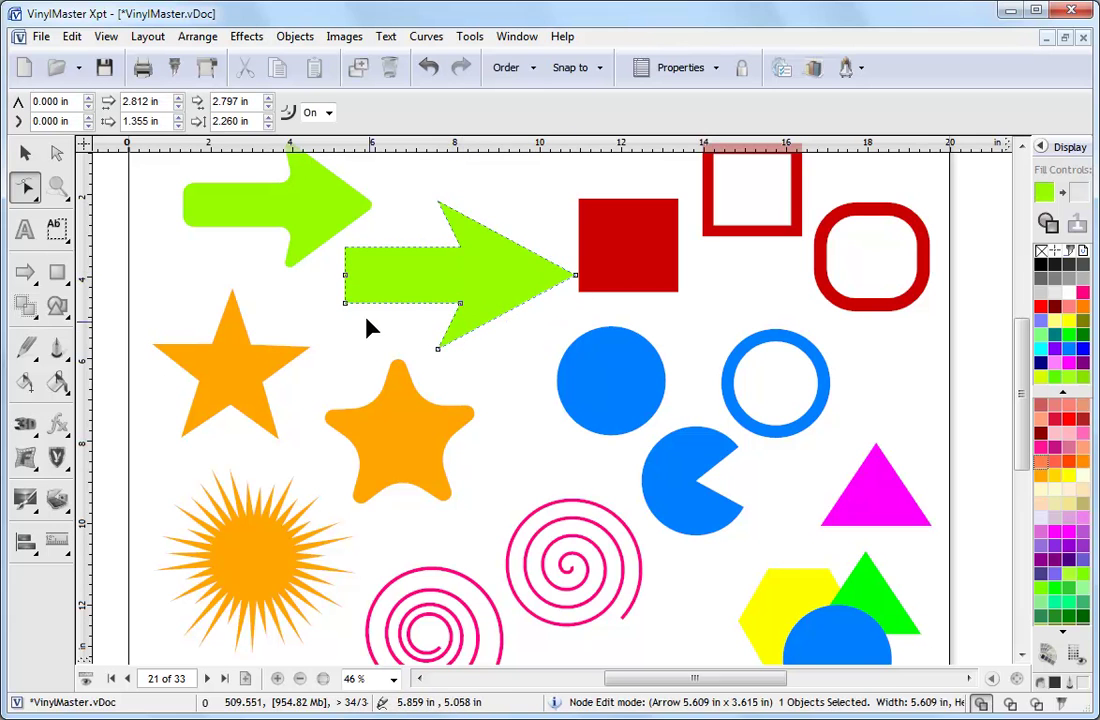
pyautogui.moveTo(346, 302); pyautogui.dragTo(346, 289)
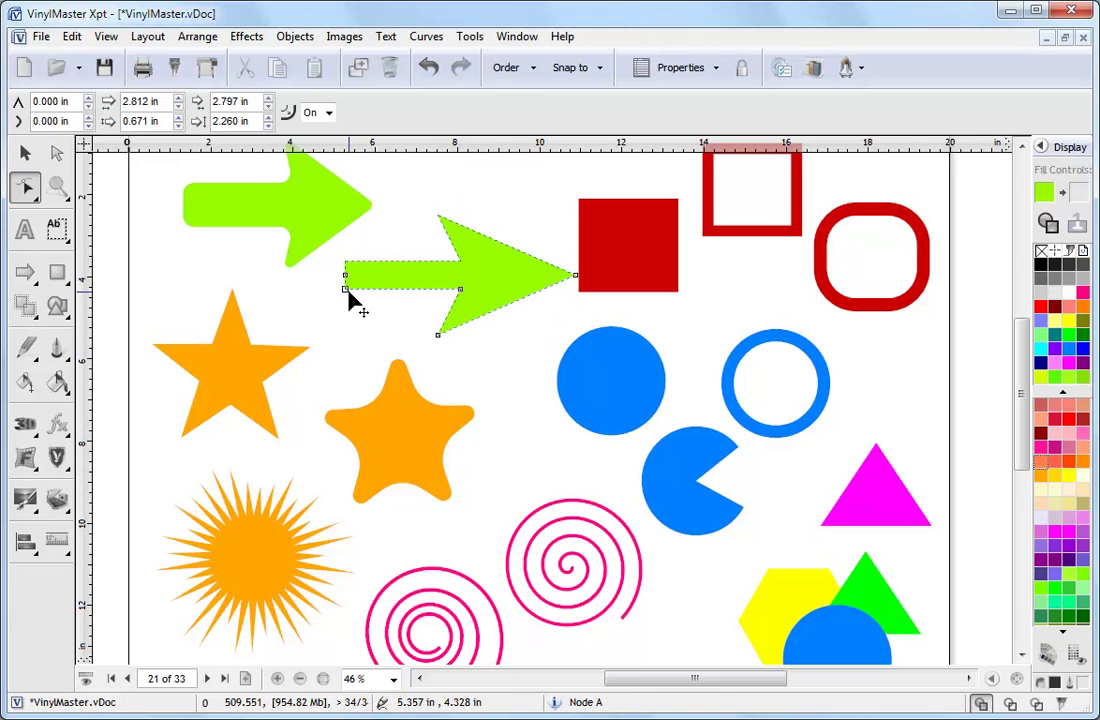
# Round the red square's corners and set its Corner Style to Negative
pyautogui.click(621, 233)
pyautogui.moveTo(629, 218); pyautogui.dragTo(687, 238)
pyautogui.click(142, 112)
pyautogui.click(141, 148)
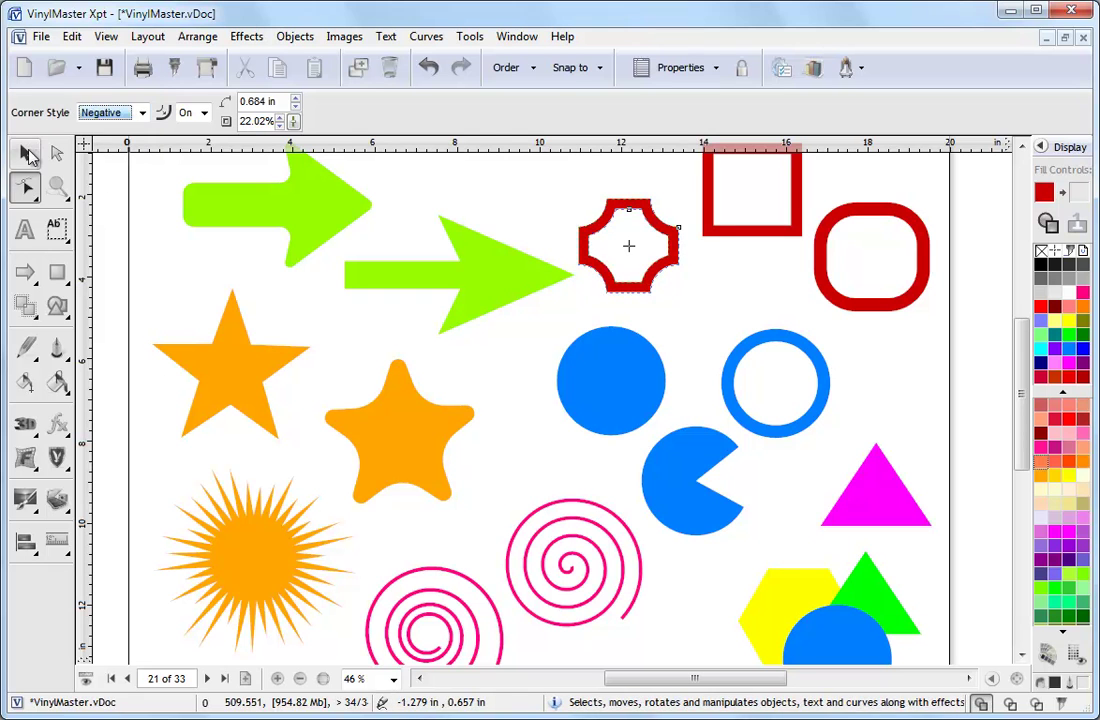
# Increase the number of loops on the pink spiral
pyautogui.click(25, 152)
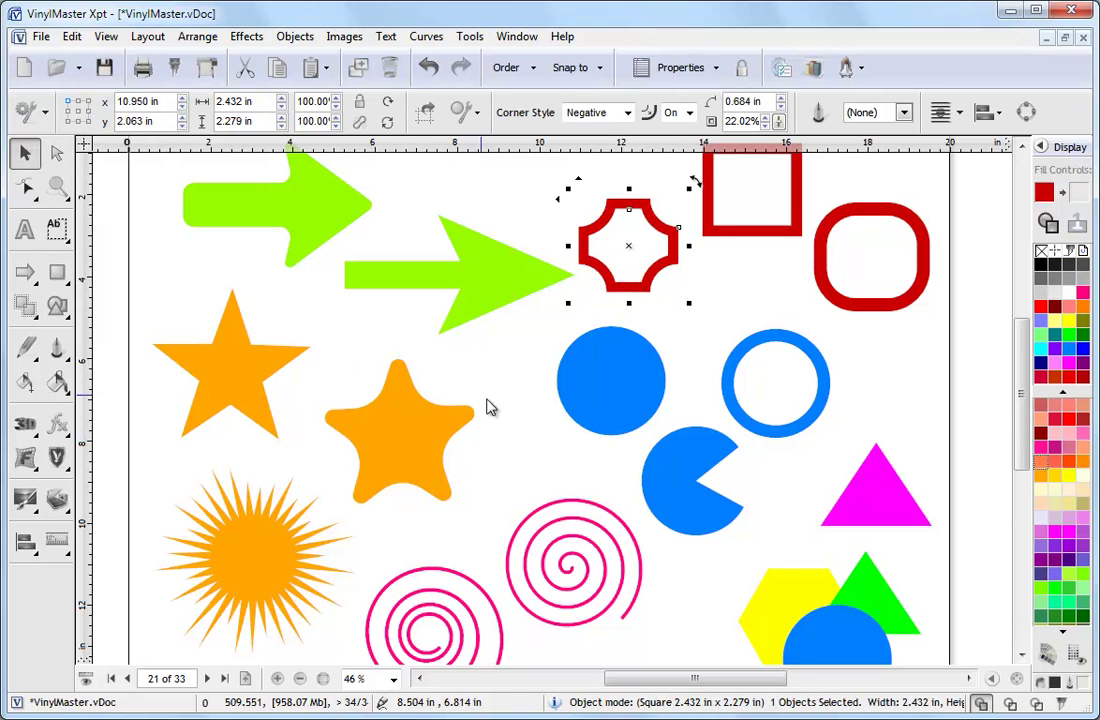
pyautogui.click(575, 503)
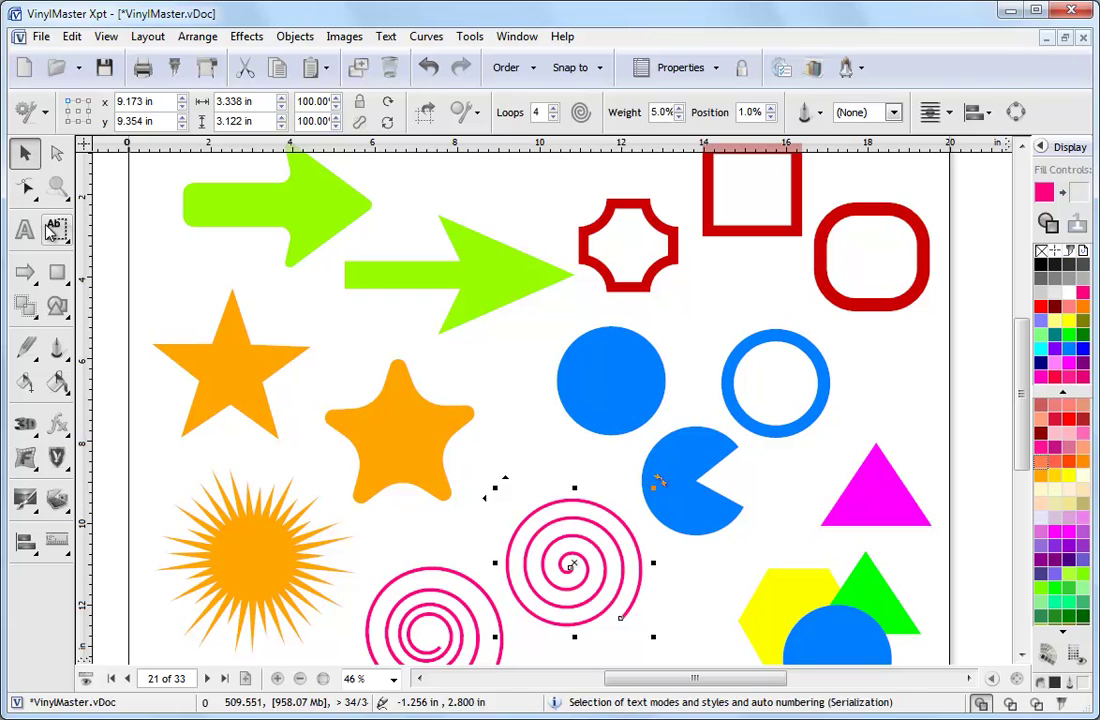
pyautogui.click(28, 188)
pyautogui.click(67, 107)
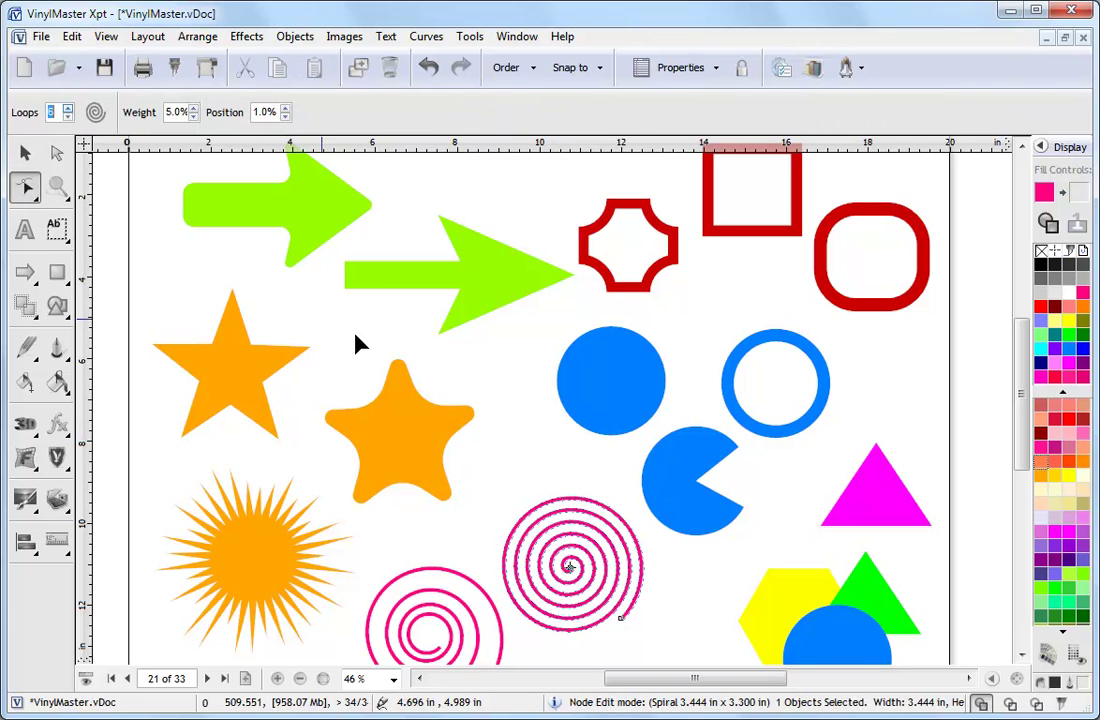
# Close the blue pac-man into a full ring and colour the second arrow lavender
pyautogui.click(675, 462)
pyautogui.moveTo(652, 497); pyautogui.dragTo(656, 484)
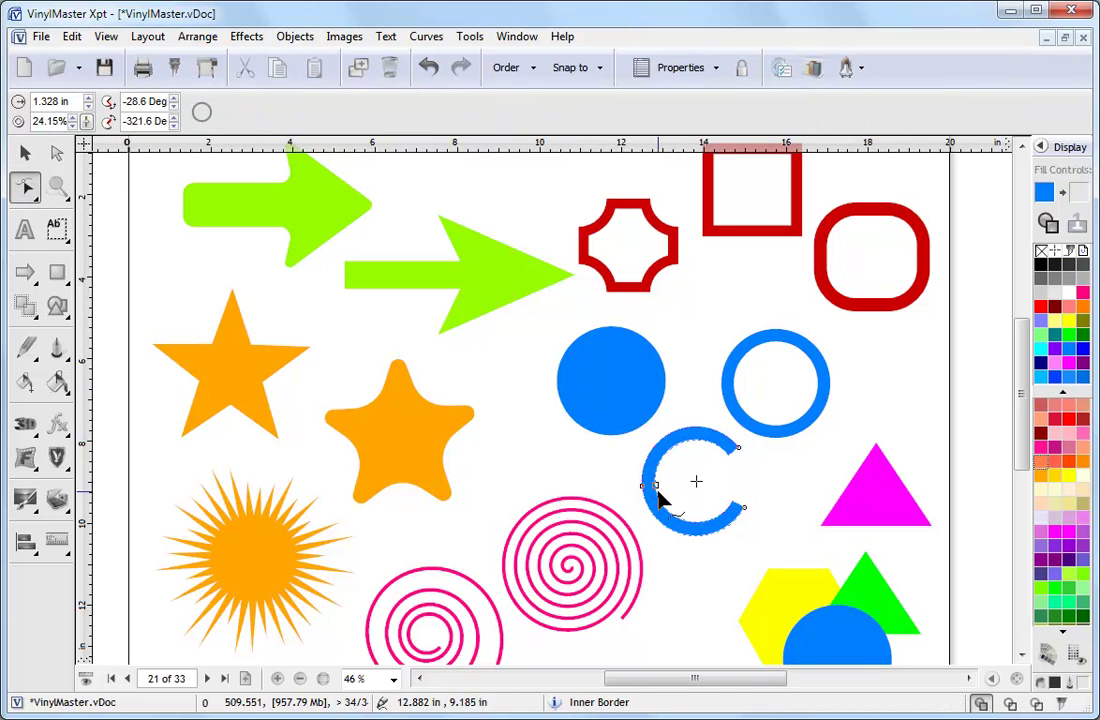
pyautogui.moveTo(752, 517); pyautogui.dragTo(700, 442)
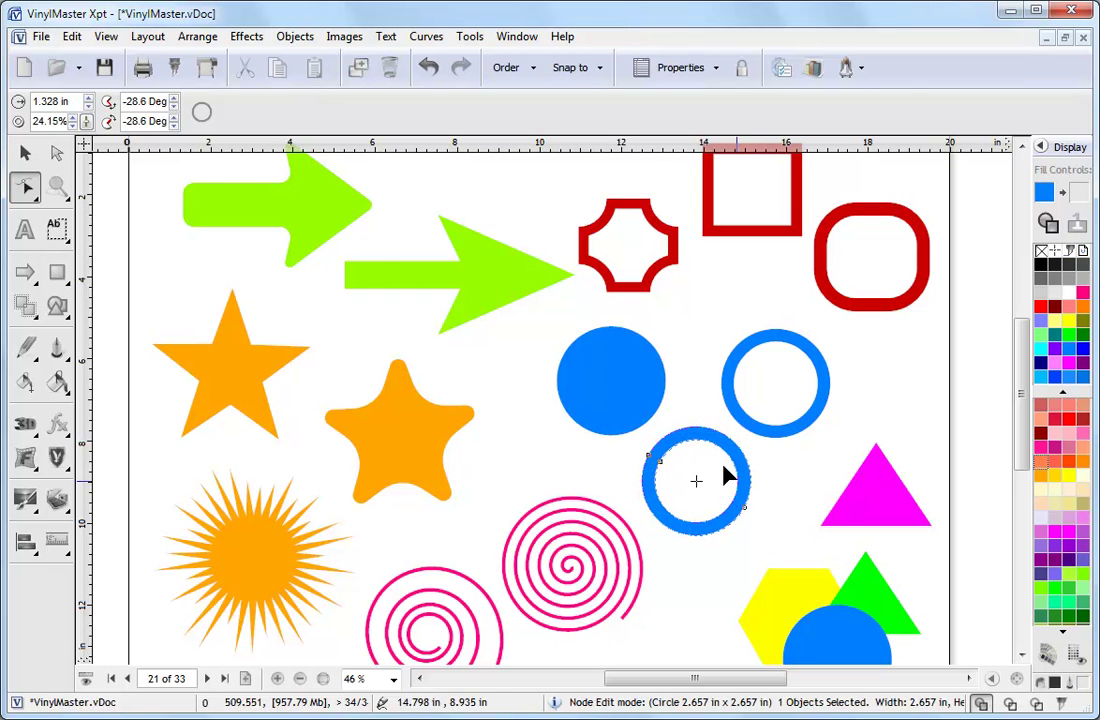
pyautogui.click(25, 152)
pyautogui.click(493, 297)
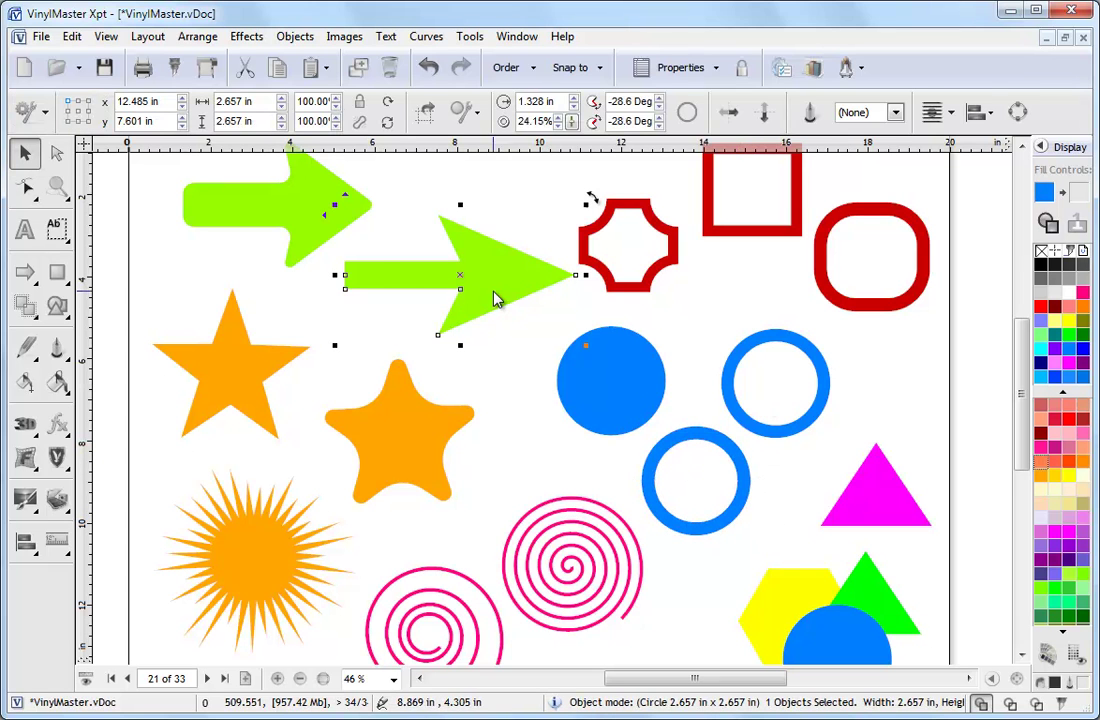
# Colour the solid circle magenta and browse the 3M 180 Controltac Plus Graphic Film vinyl colours
pyautogui.click(1055, 590)
pyautogui.click(1047, 653)
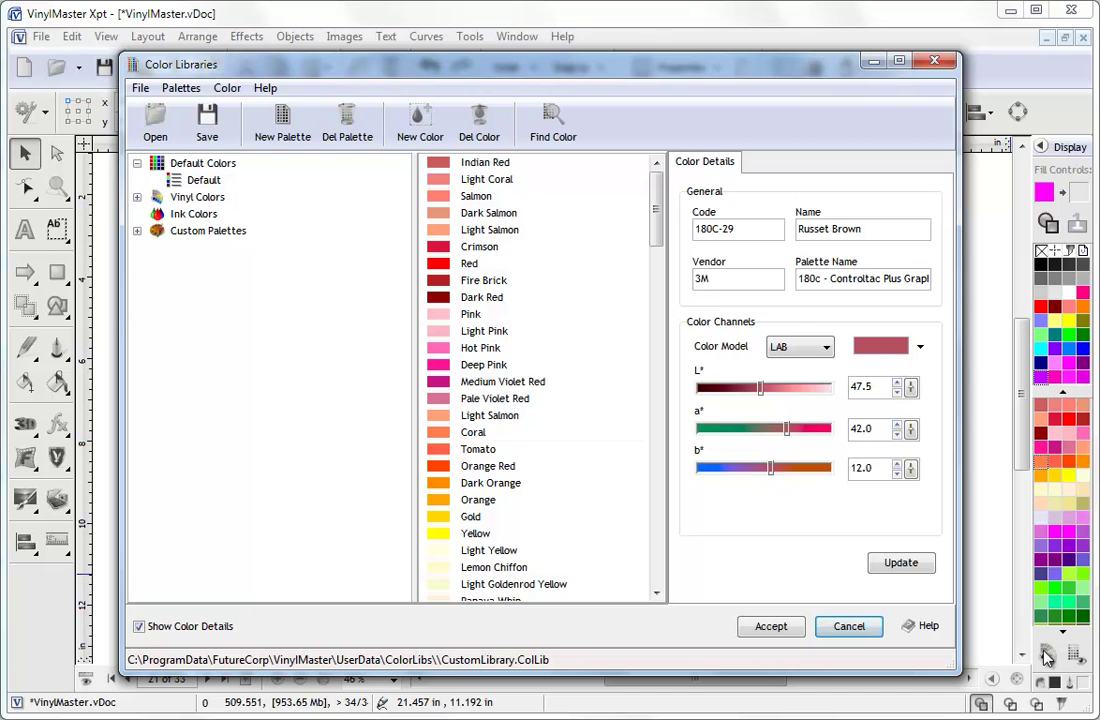
pyautogui.click(137, 197)
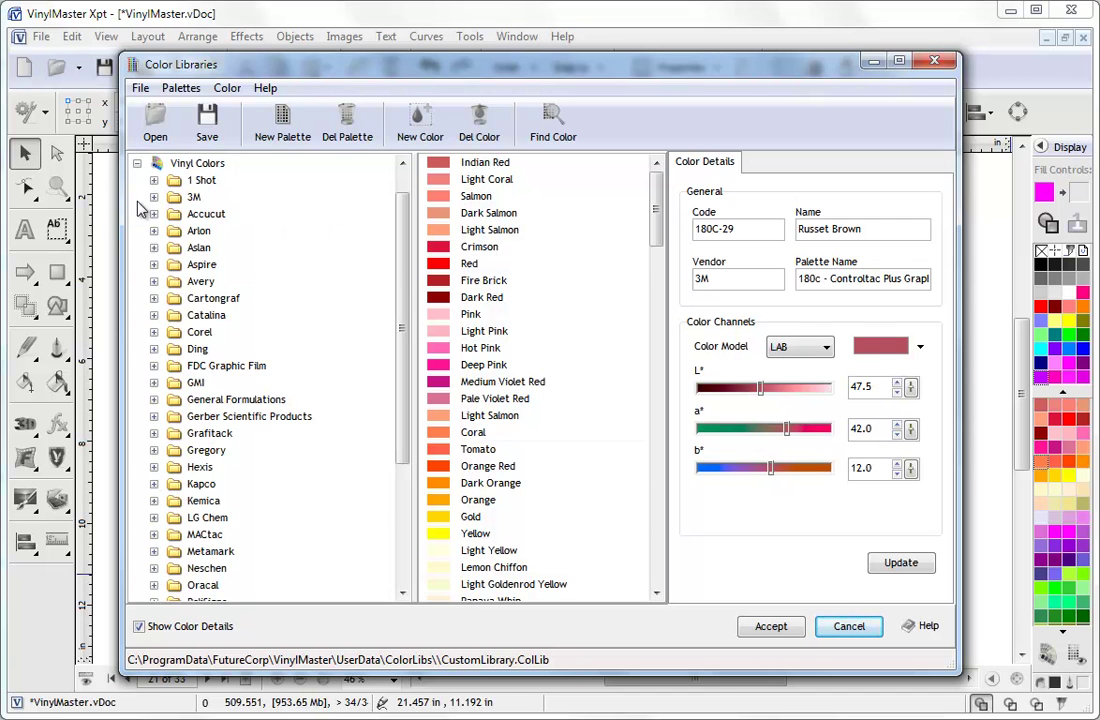
pyautogui.click(153, 197)
pyautogui.click(240, 248)
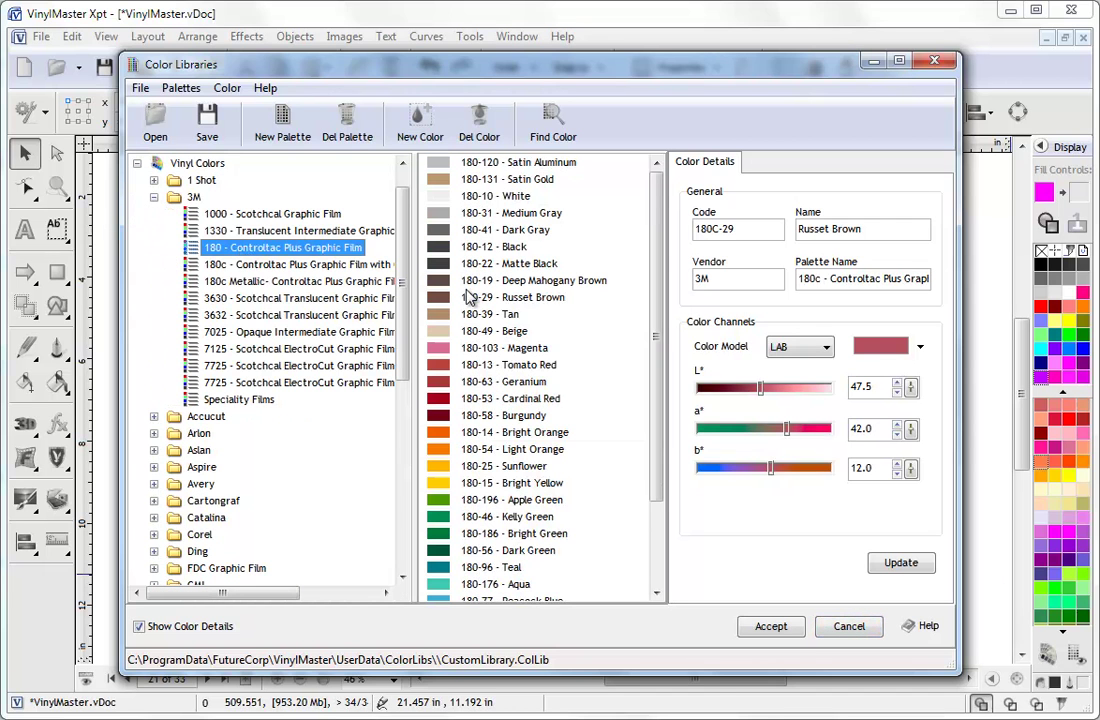
# Inspect Apple Green, nudge its L* and a* values, then cancel without applying
pyautogui.click(452, 501)
pyautogui.moveTo(775, 390); pyautogui.dragTo(789, 398)
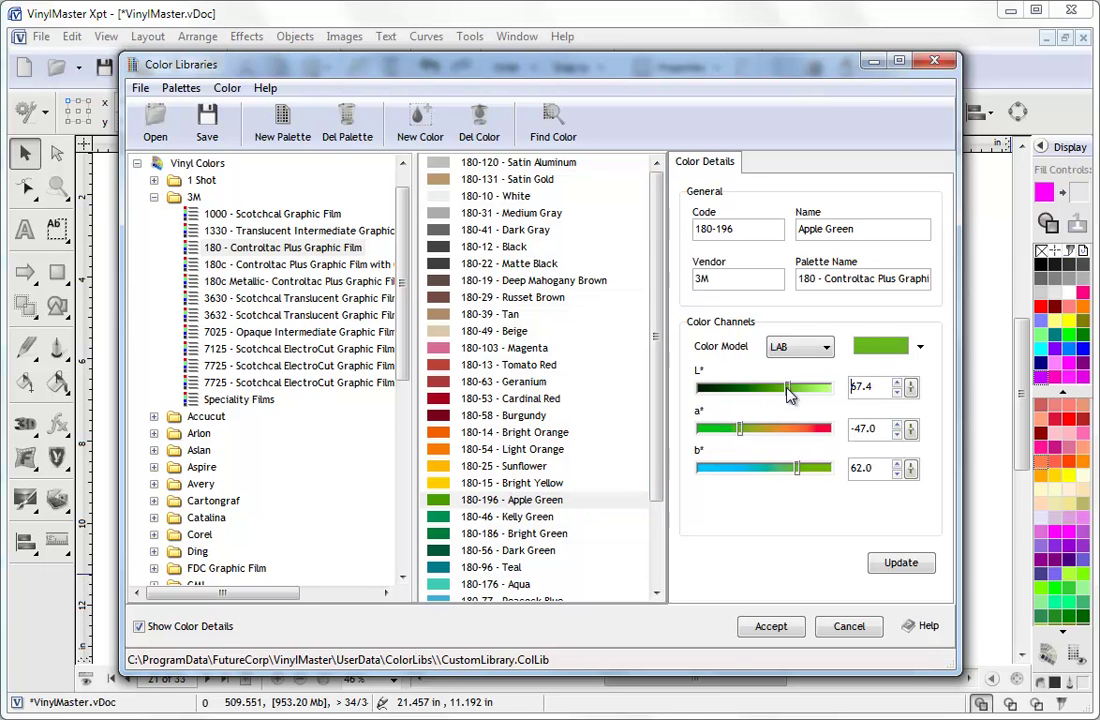
pyautogui.moveTo(742, 437); pyautogui.dragTo(764, 432)
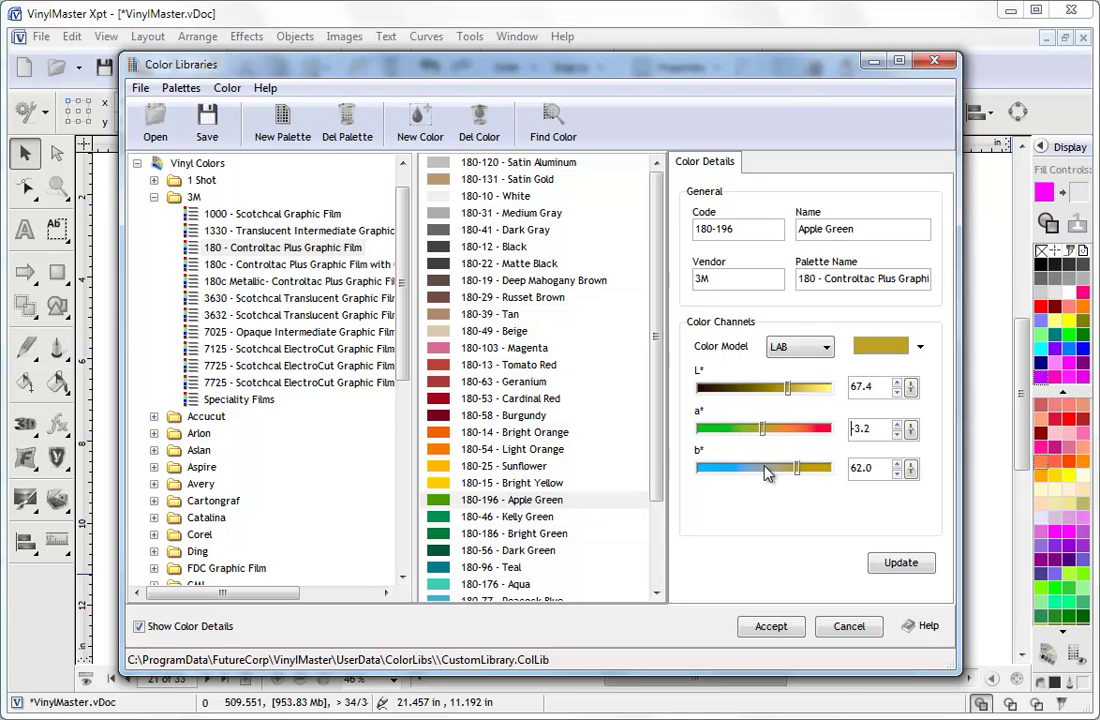
pyautogui.click(838, 630)
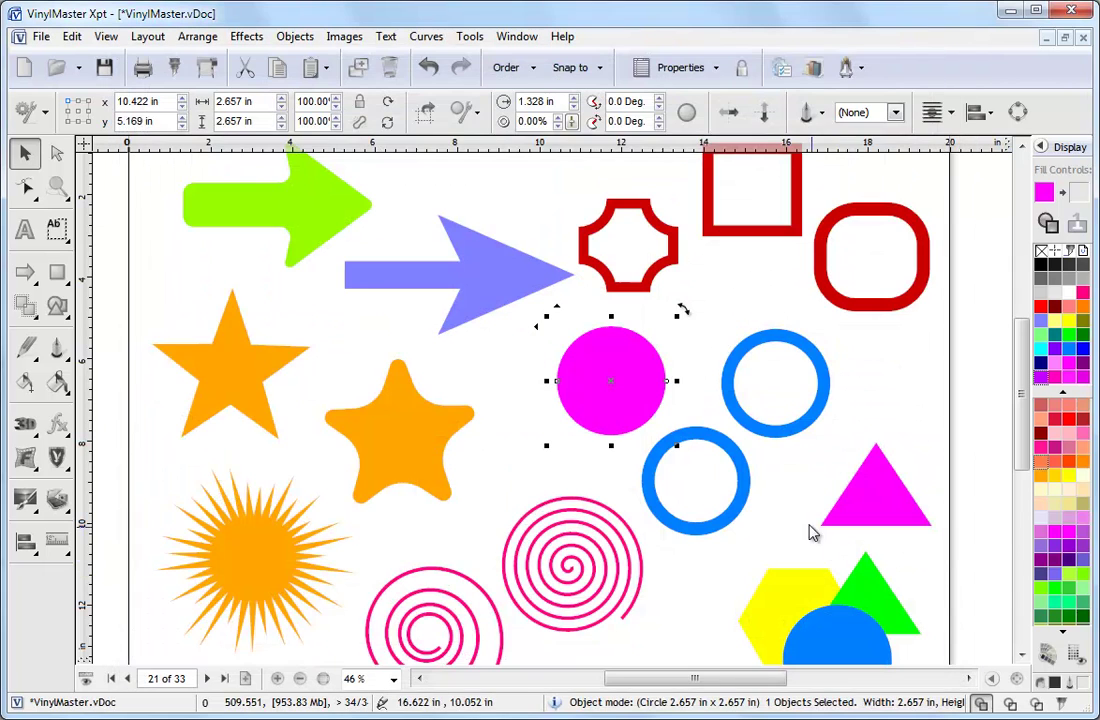
# Choose the rainbow gradient from the Bright gradients for the circle's fill
pyautogui.click(58, 384)
pyautogui.click(137, 488)
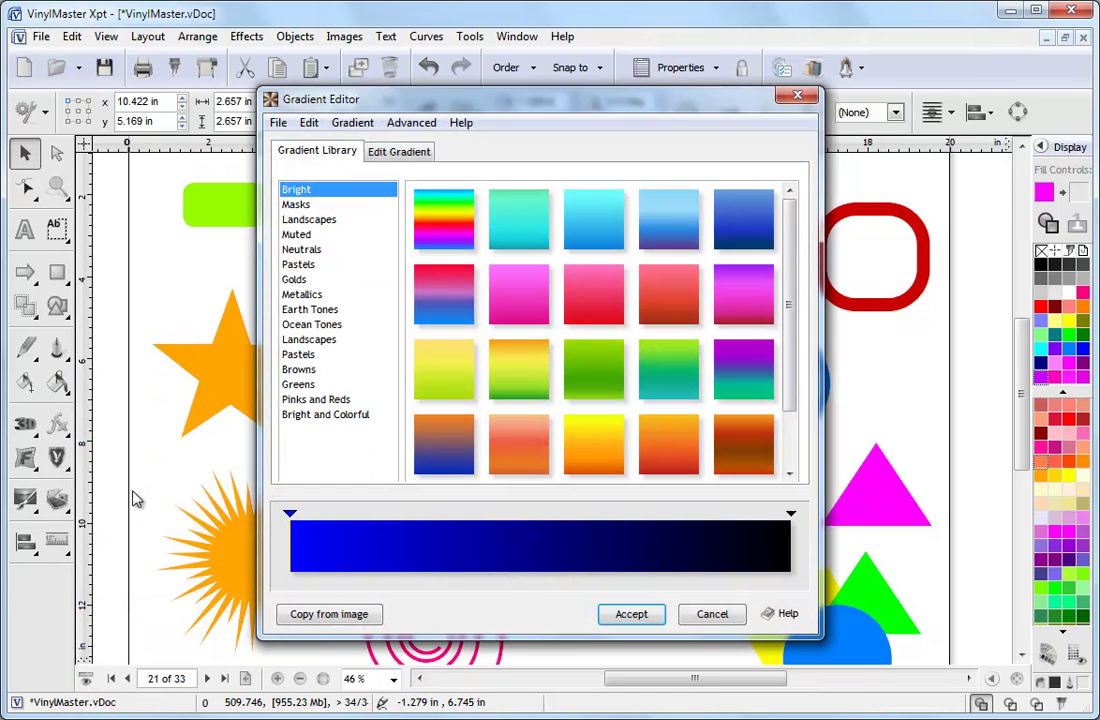
pyautogui.click(330, 325)
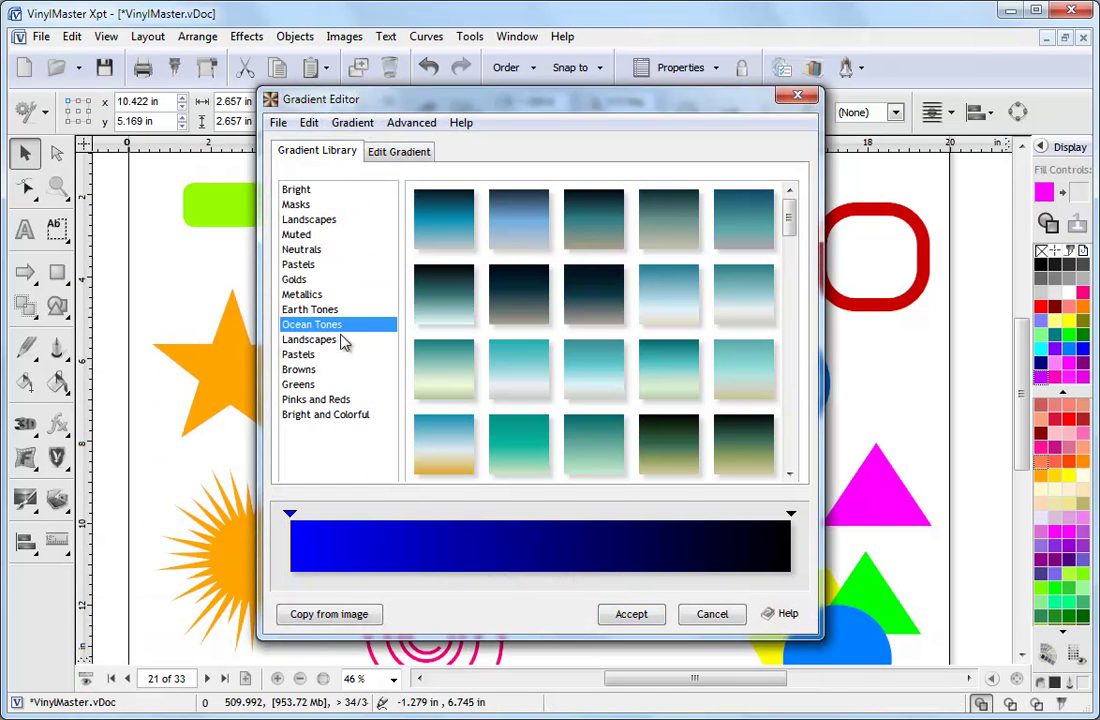
pyautogui.click(338, 415)
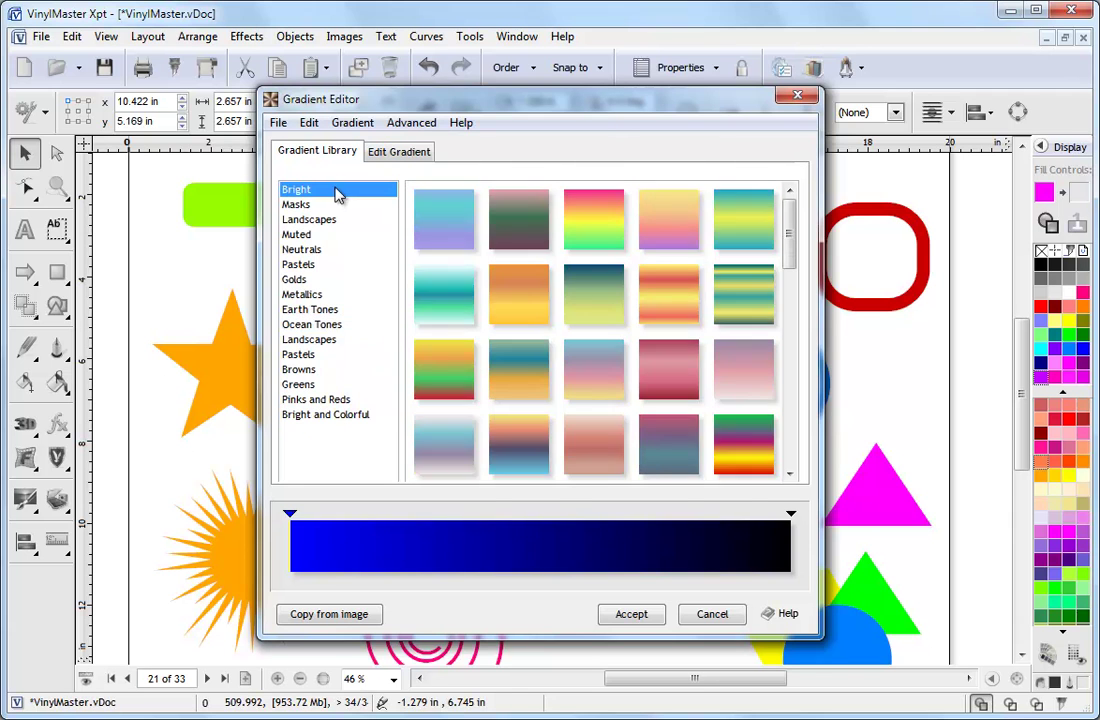
pyautogui.click(337, 192)
pyautogui.click(440, 218)
# Make the rainbow gradient conical, shift its yellow and purple stops, apply it, and enlarge the circle
pyautogui.click(412, 153)
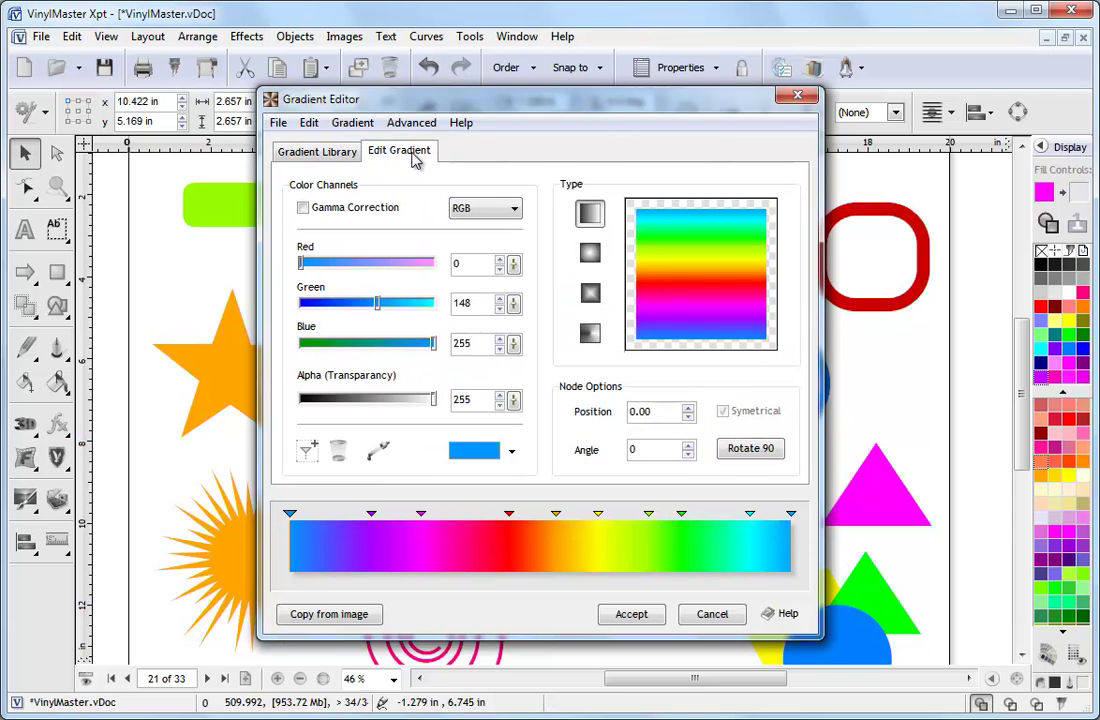
pyautogui.click(585, 253)
pyautogui.click(589, 292)
pyautogui.click(589, 332)
pyautogui.moveTo(601, 515); pyautogui.dragTo(614, 515)
pyautogui.moveTo(371, 515); pyautogui.dragTo(337, 515)
pyautogui.click(627, 616)
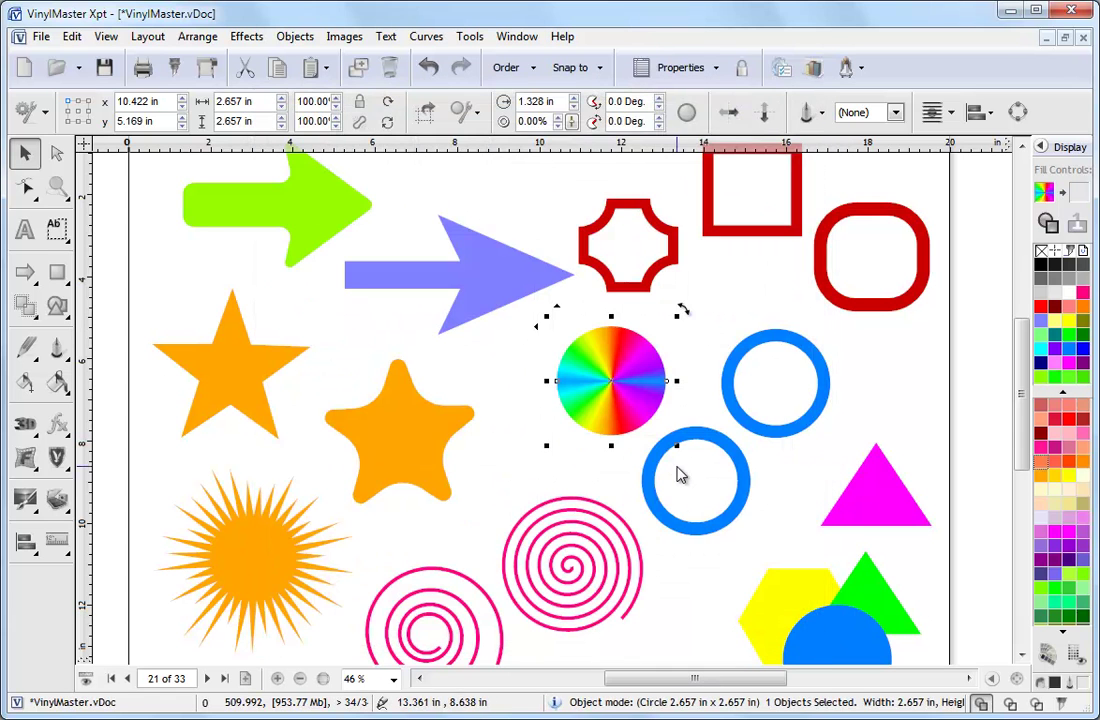
pyautogui.moveTo(677, 445); pyautogui.dragTo(719, 487)
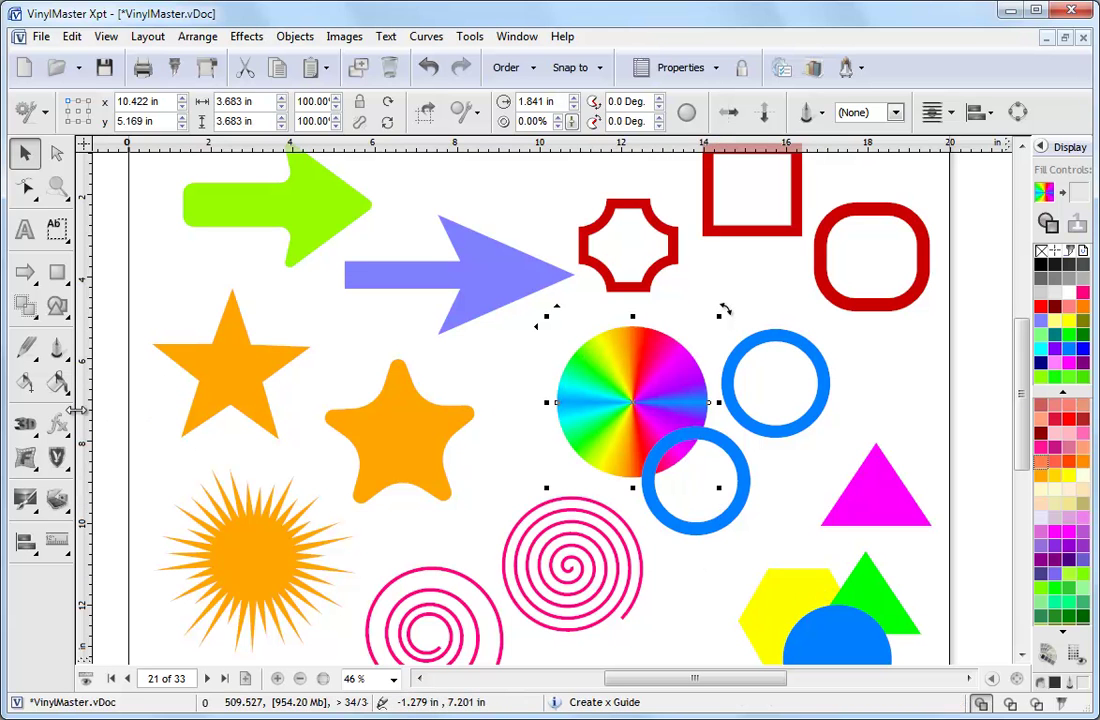
# Fill the circle with a grey stone texture from the Brick general category
pyautogui.click(56, 383)
pyautogui.click(143, 512)
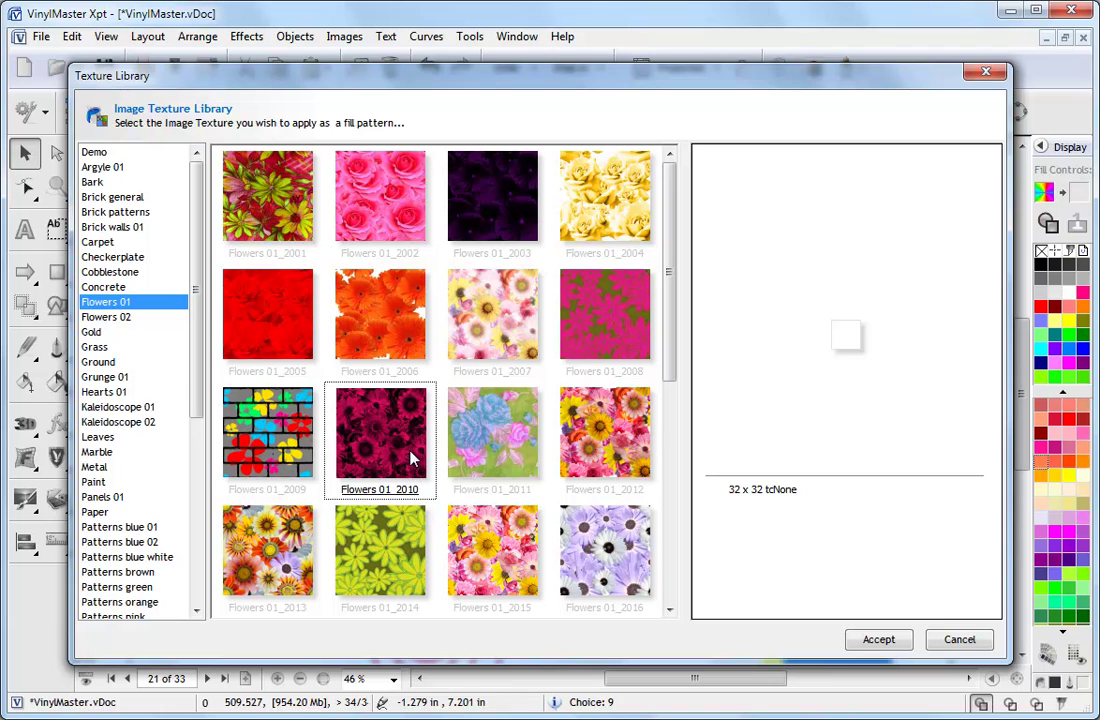
pyautogui.click(589, 442)
pyautogui.click(98, 362)
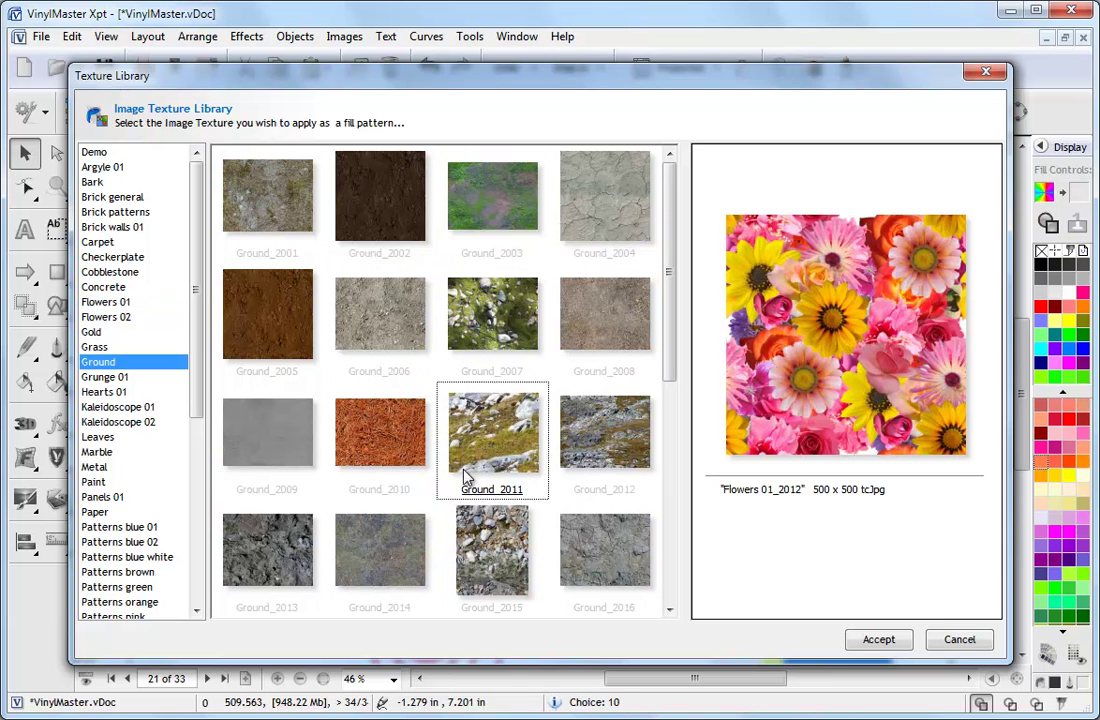
pyautogui.click(445, 395)
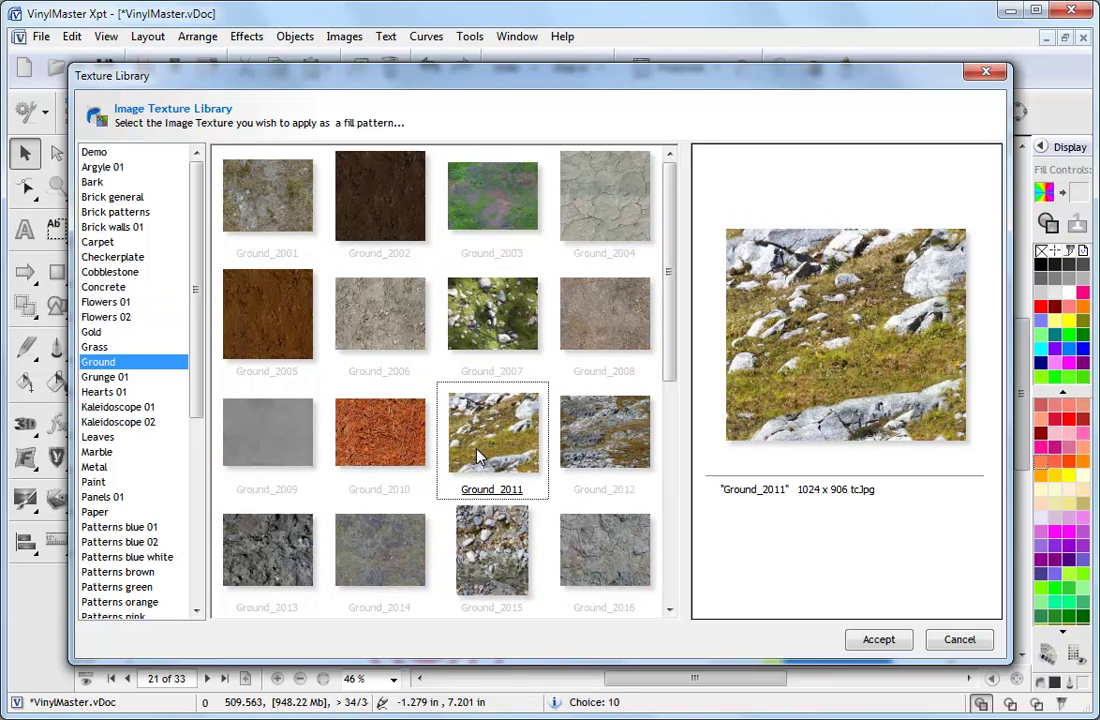
pyautogui.click(116, 206)
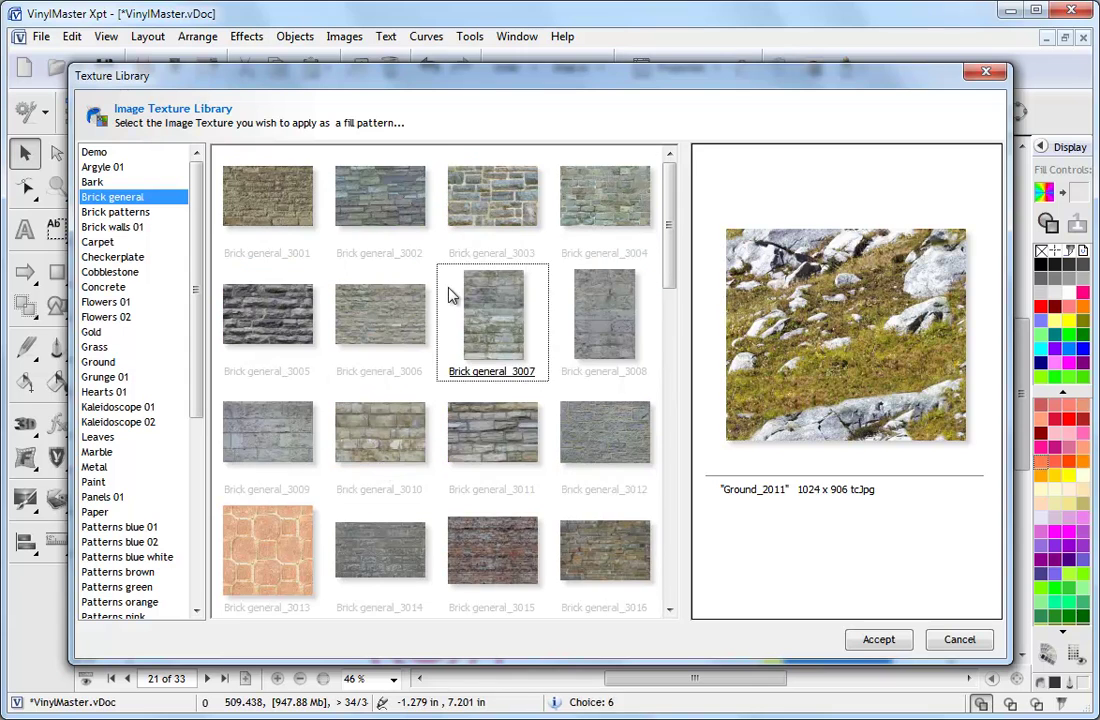
pyautogui.click(495, 225)
pyautogui.click(877, 641)
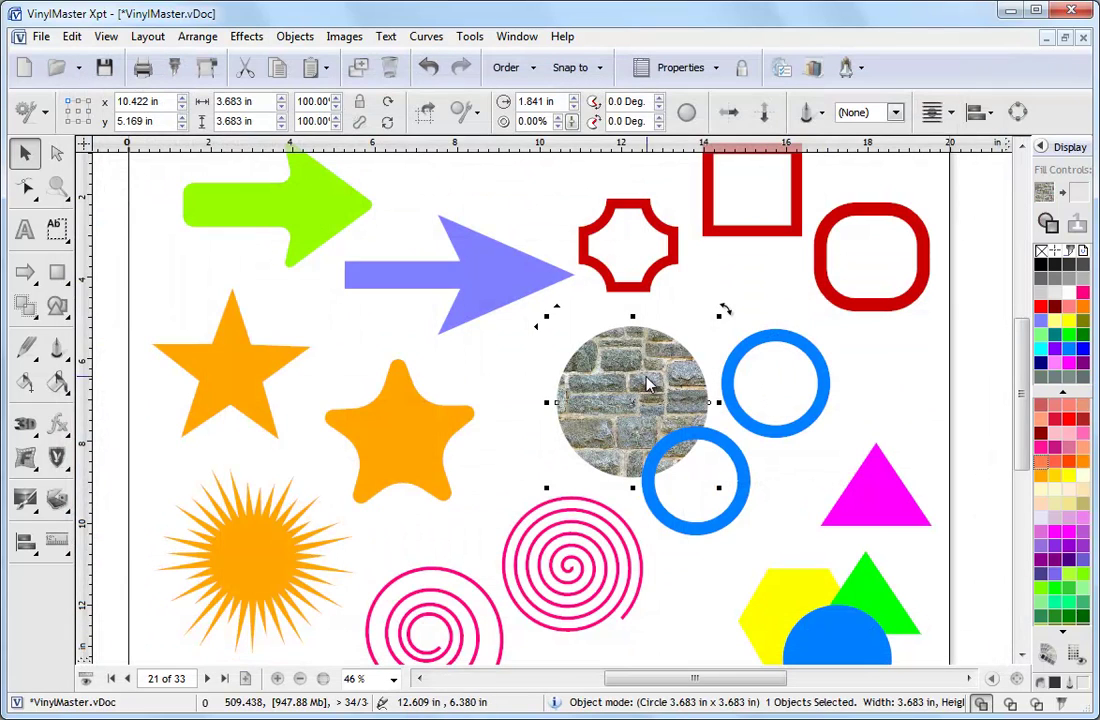
# Give the rounded orange star a Medium Hvy black outline
pyautogui.click(430, 420)
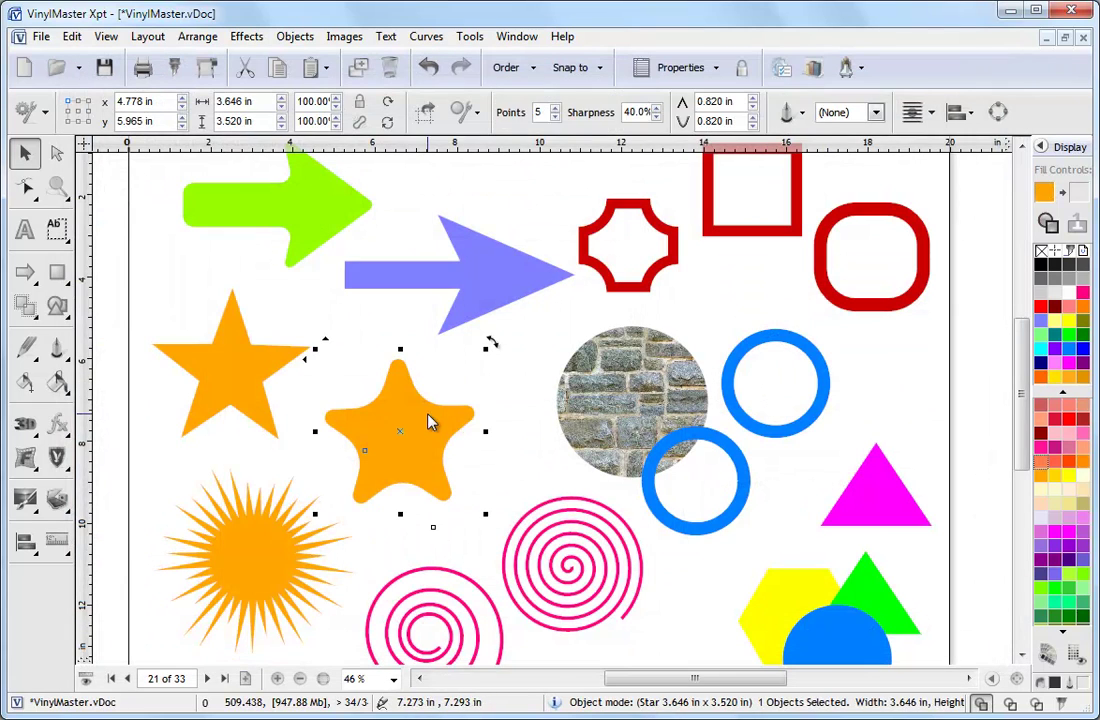
pyautogui.click(64, 347)
pyautogui.click(222, 487)
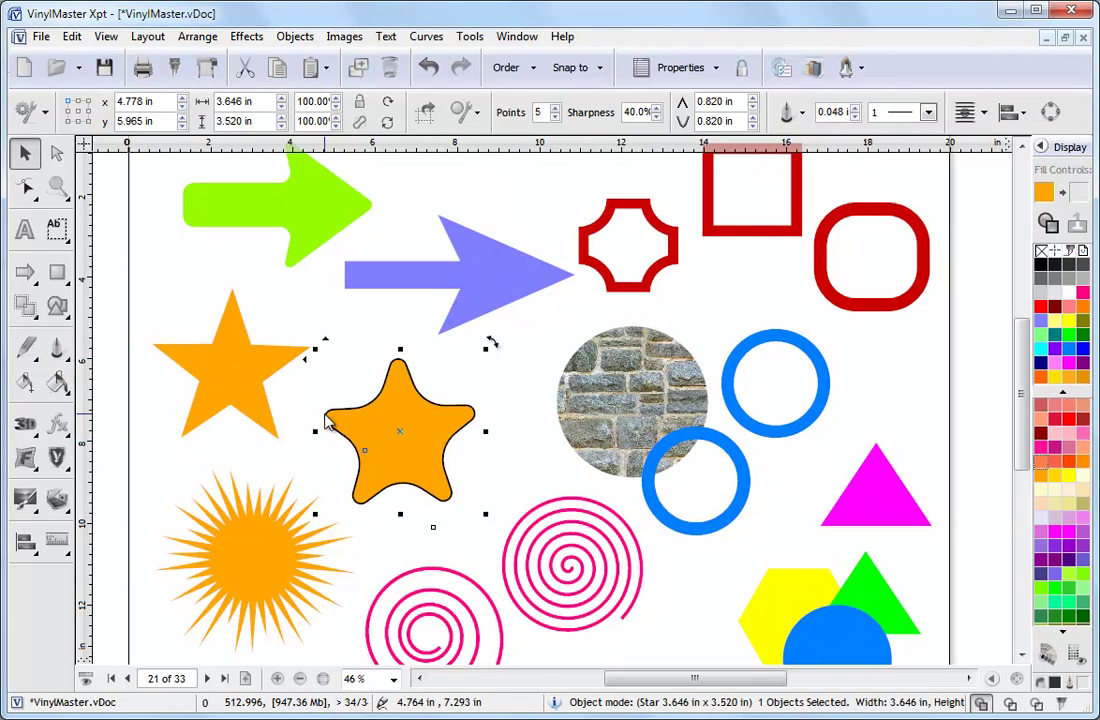
# Switch the star's outline to a dashed pen style and deselect it to check
pyautogui.click(57, 347)
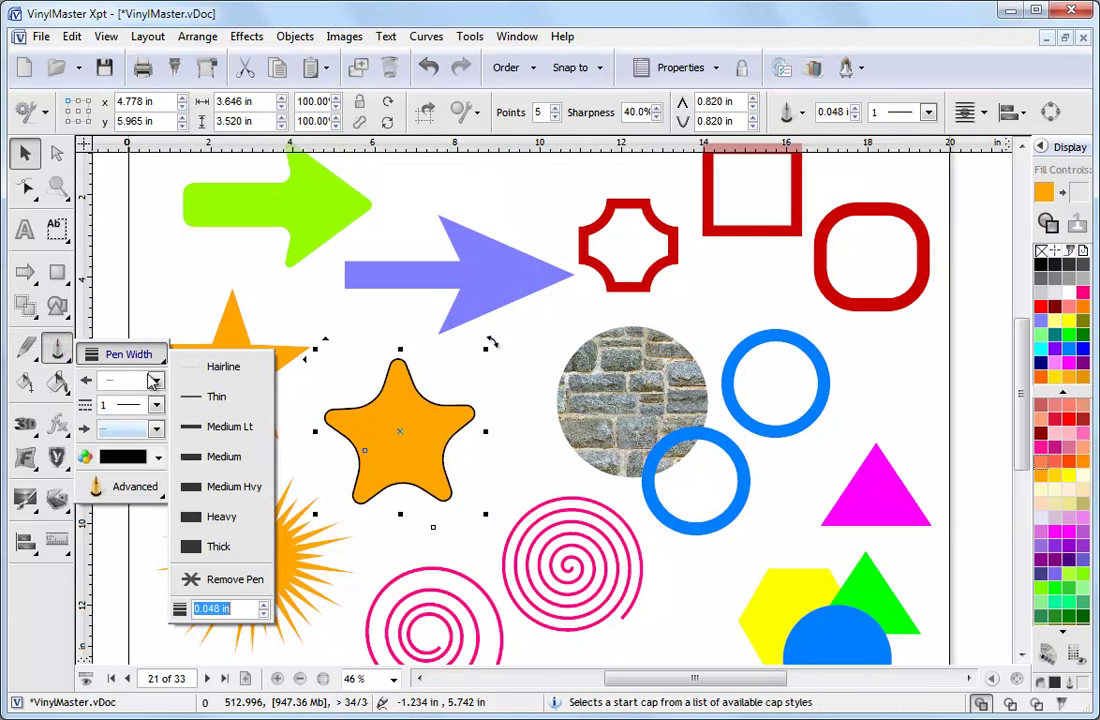
pyautogui.click(157, 405)
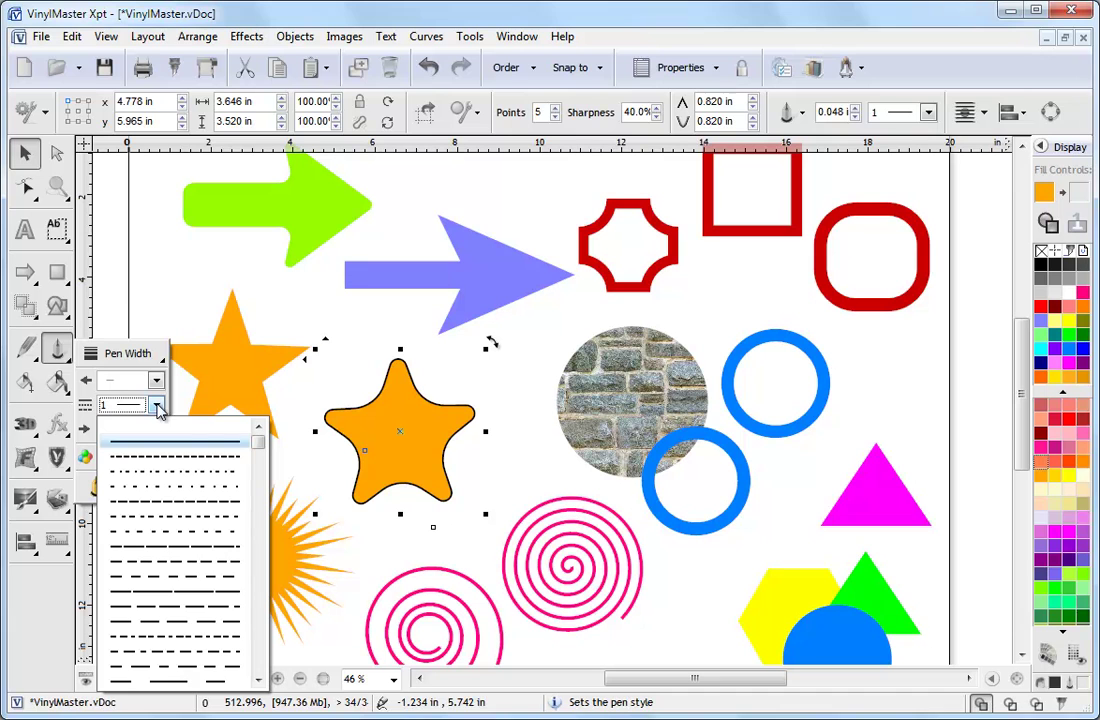
pyautogui.click(177, 553)
pyautogui.click(527, 470)
pyautogui.scroll(-3, 940, 493)
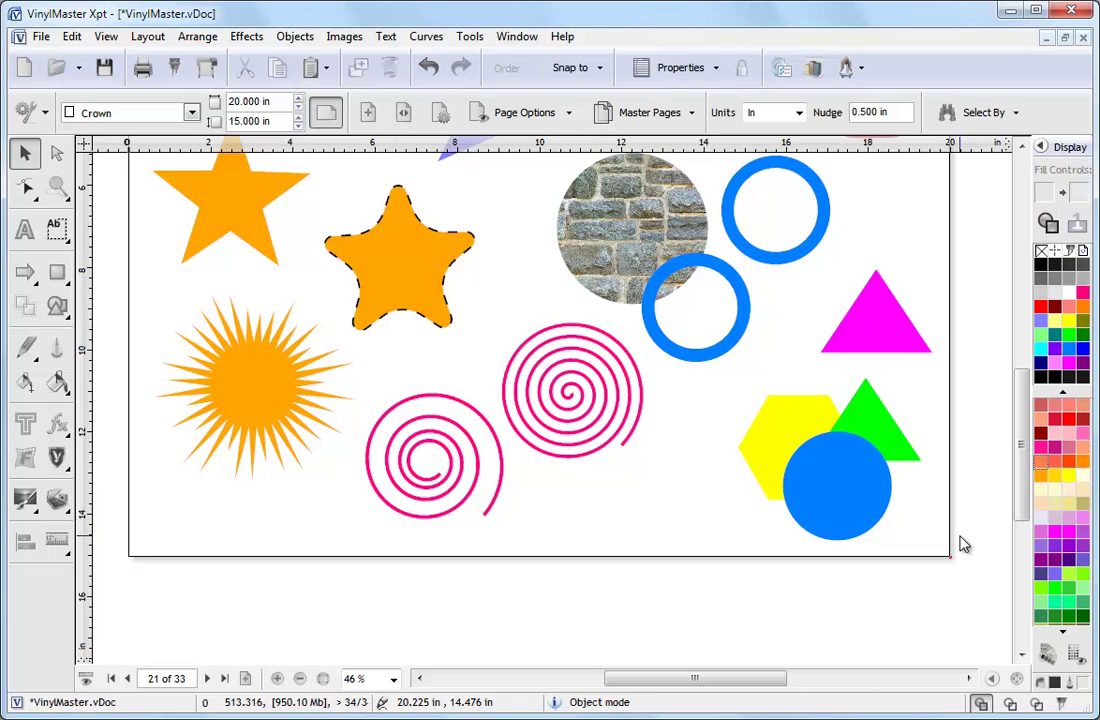
# Trim the overlapping yellow hexagon, green triangle and blue circle against each other, then go to the eagle page
pyautogui.moveTo(960, 577)
pyautogui.mouseDown()
pyautogui.moveTo(910, 517)
pyautogui.moveTo(728, 362)
pyautogui.mouseUp()
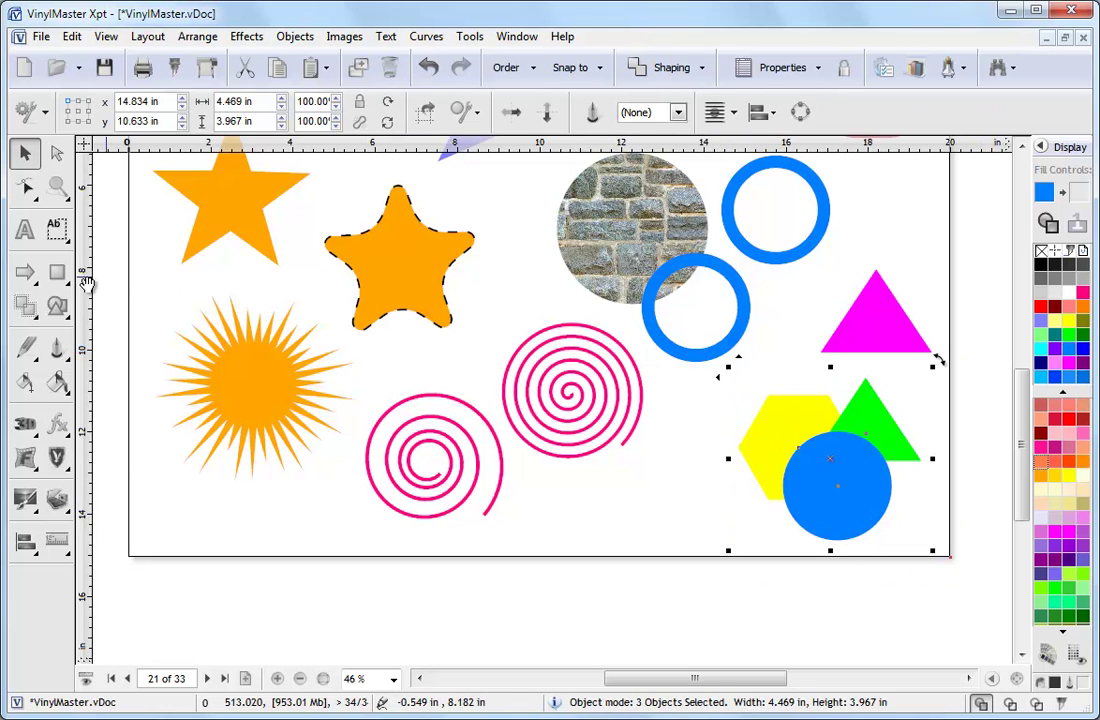
pyautogui.click(25, 305)
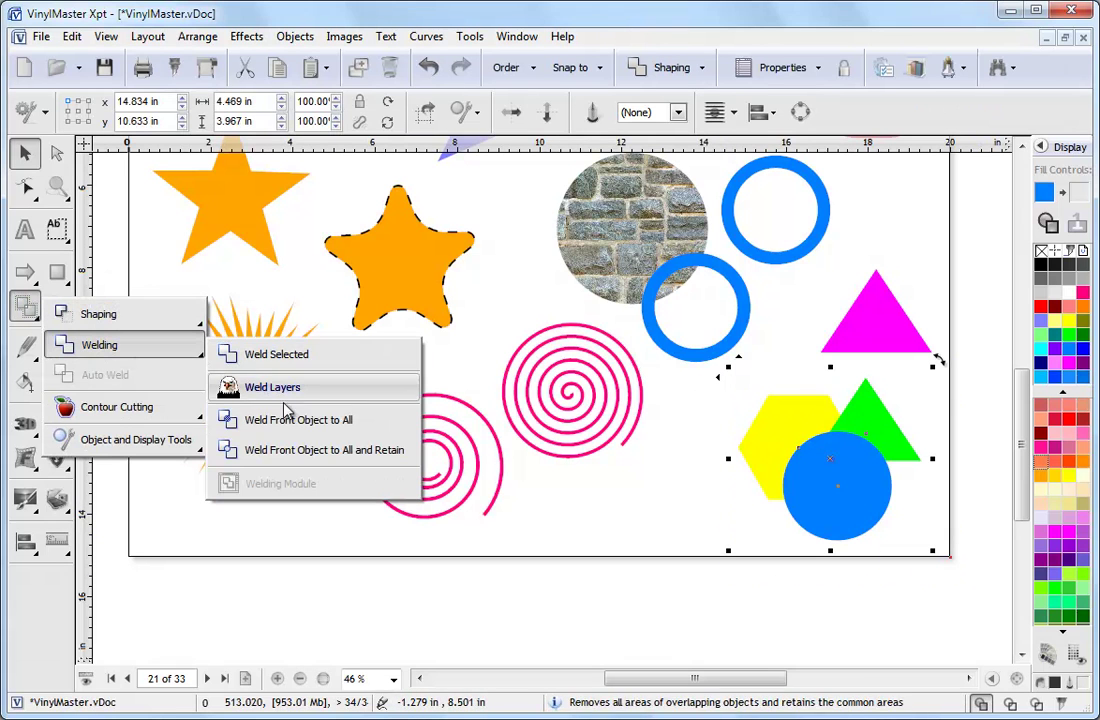
pyautogui.moveTo(99, 315)
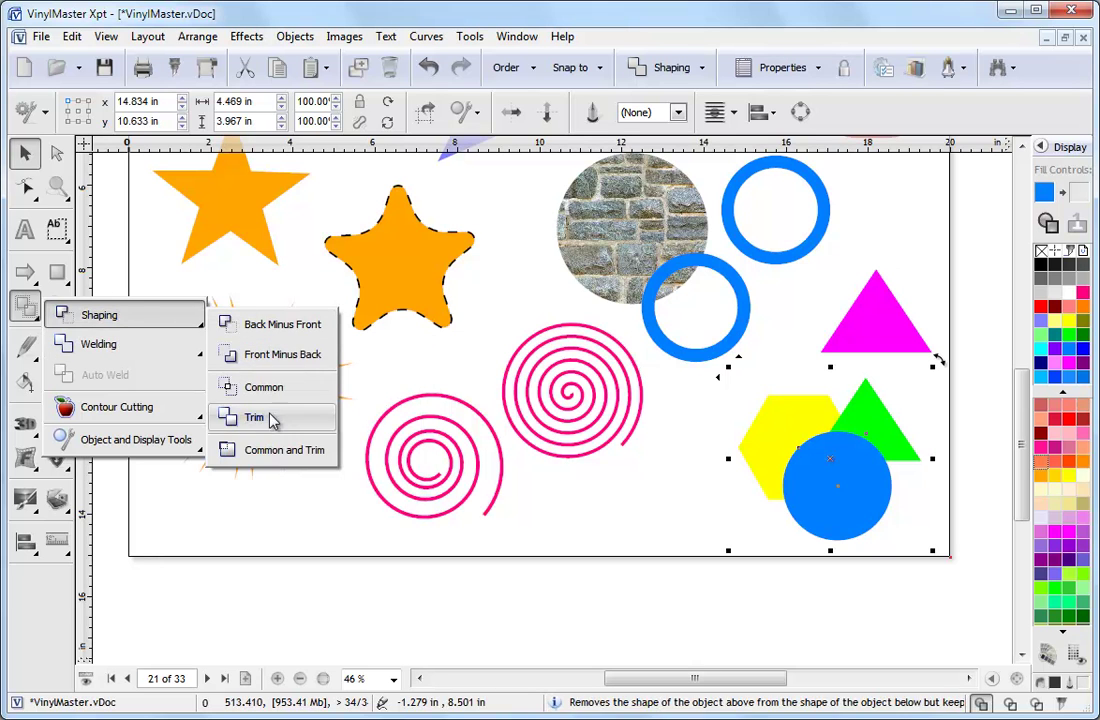
pyautogui.click(307, 355)
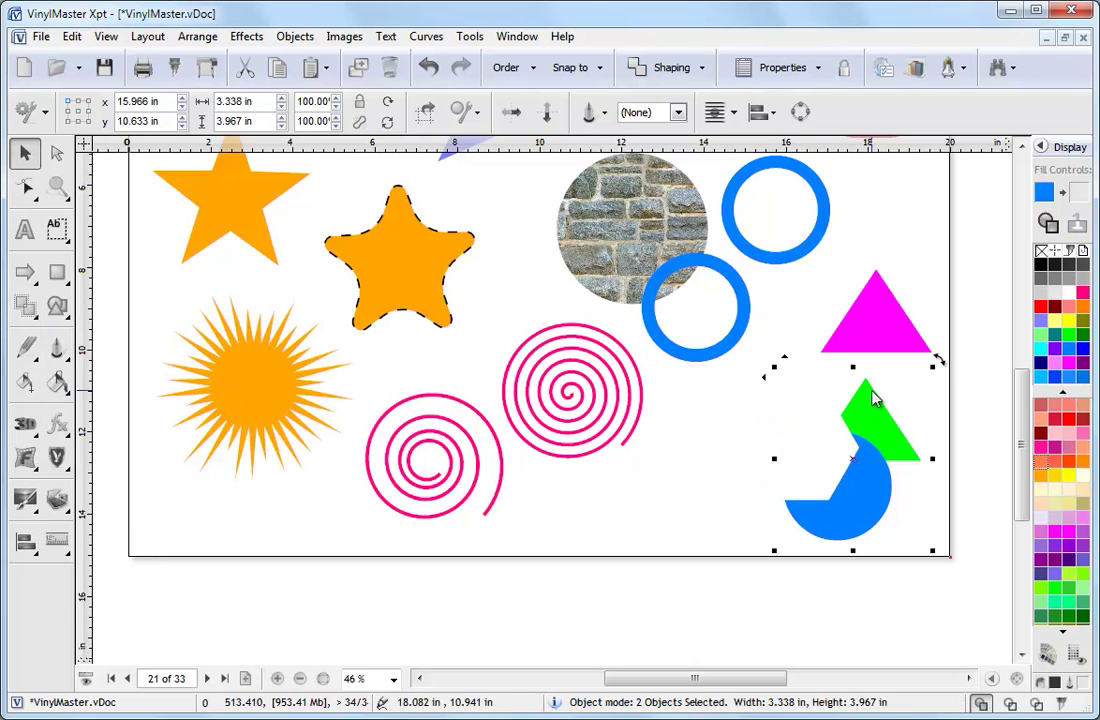
pyautogui.click(207, 678)
# Put the eagle outline in node editing and zoom in on its right wing curve
pyautogui.click(703, 247)
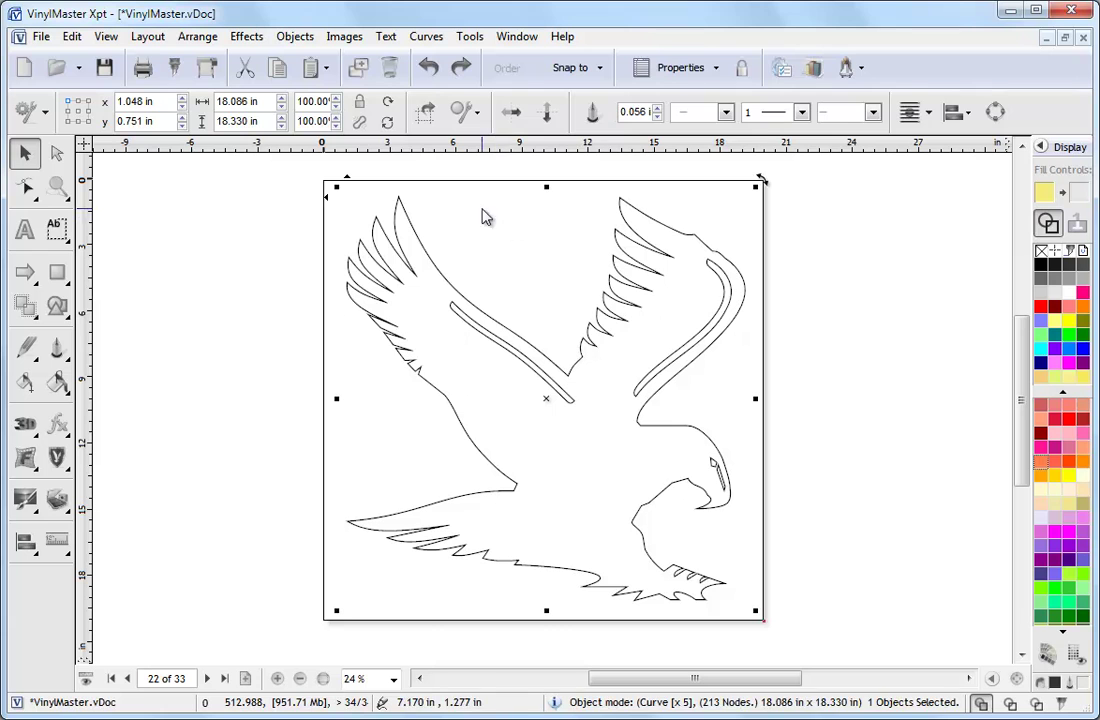
pyautogui.click(30, 190)
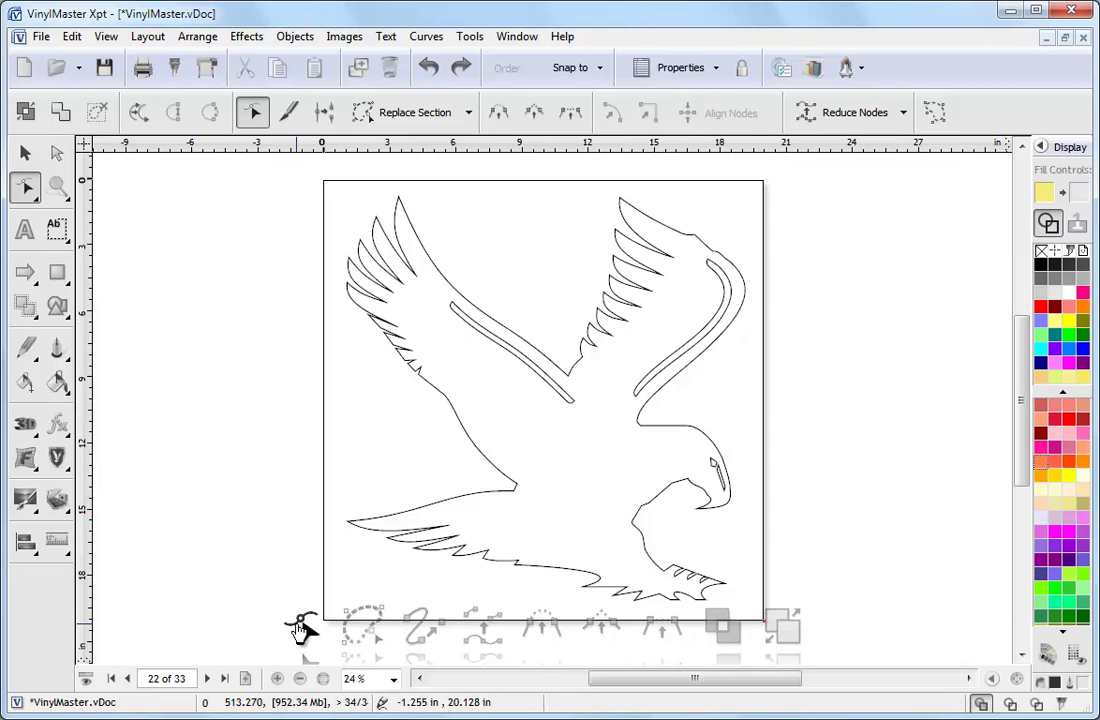
pyautogui.click(57, 187)
pyautogui.moveTo(565, 183); pyautogui.dragTo(829, 408)
pyautogui.click(25, 187)
pyautogui.click(385, 206)
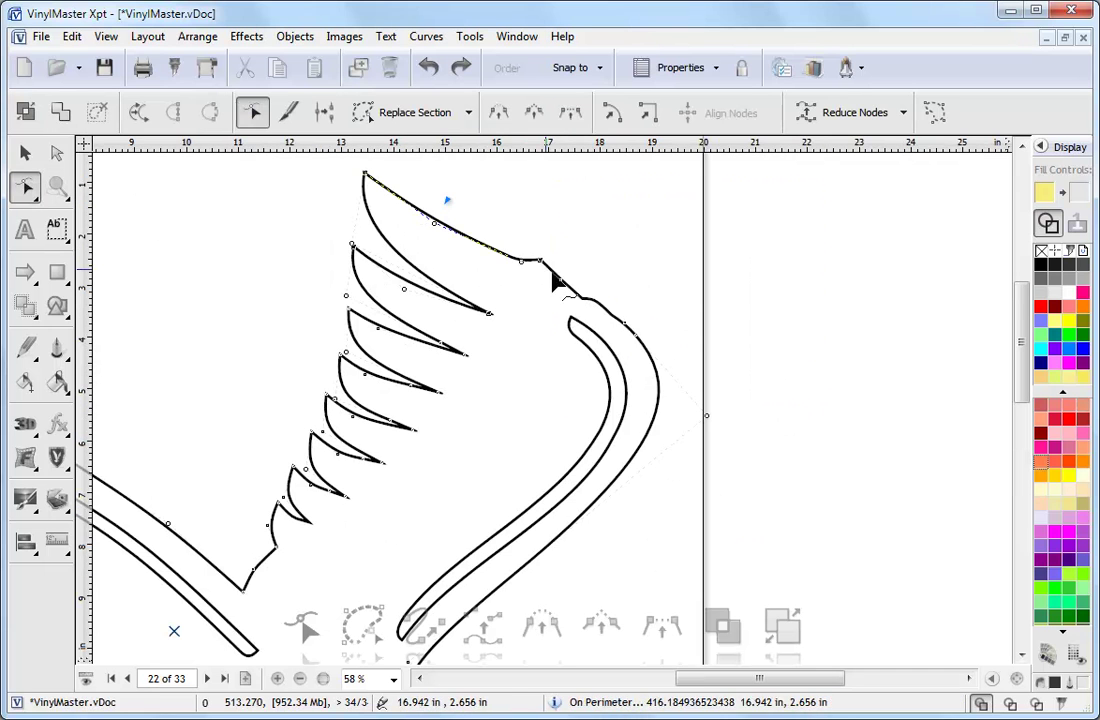
# Replace the wing's bumpy top section between two end nodes with one smooth curve
pyautogui.click(469, 114)
pyautogui.click(417, 157)
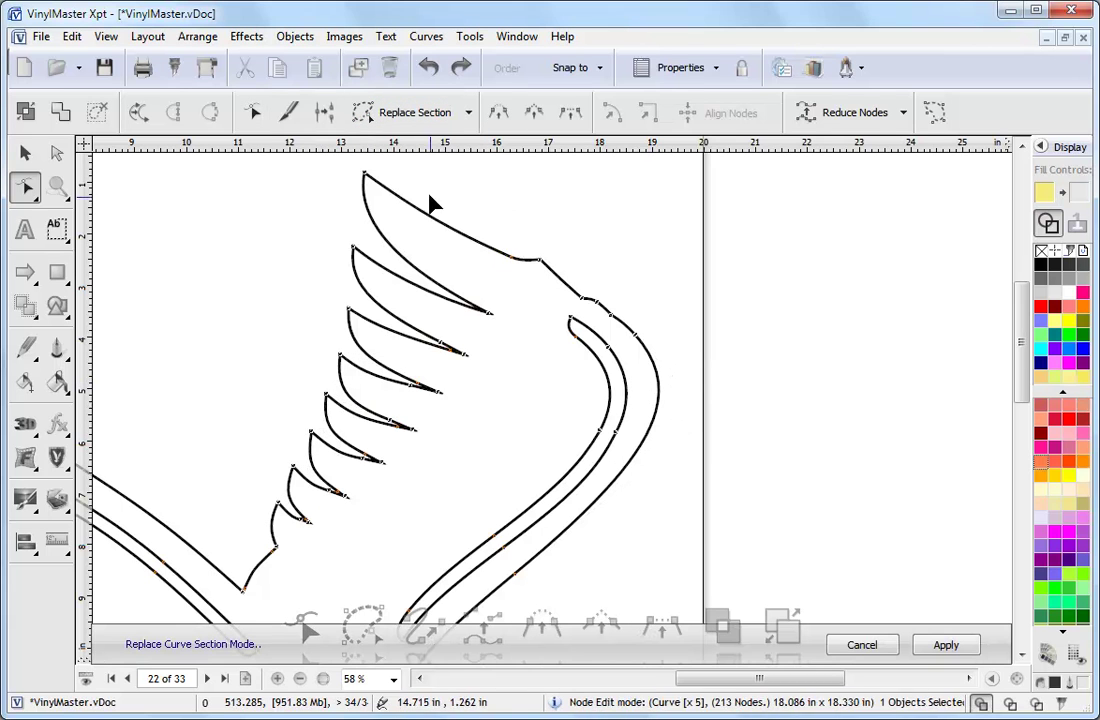
pyautogui.click(569, 289)
pyautogui.click(649, 357)
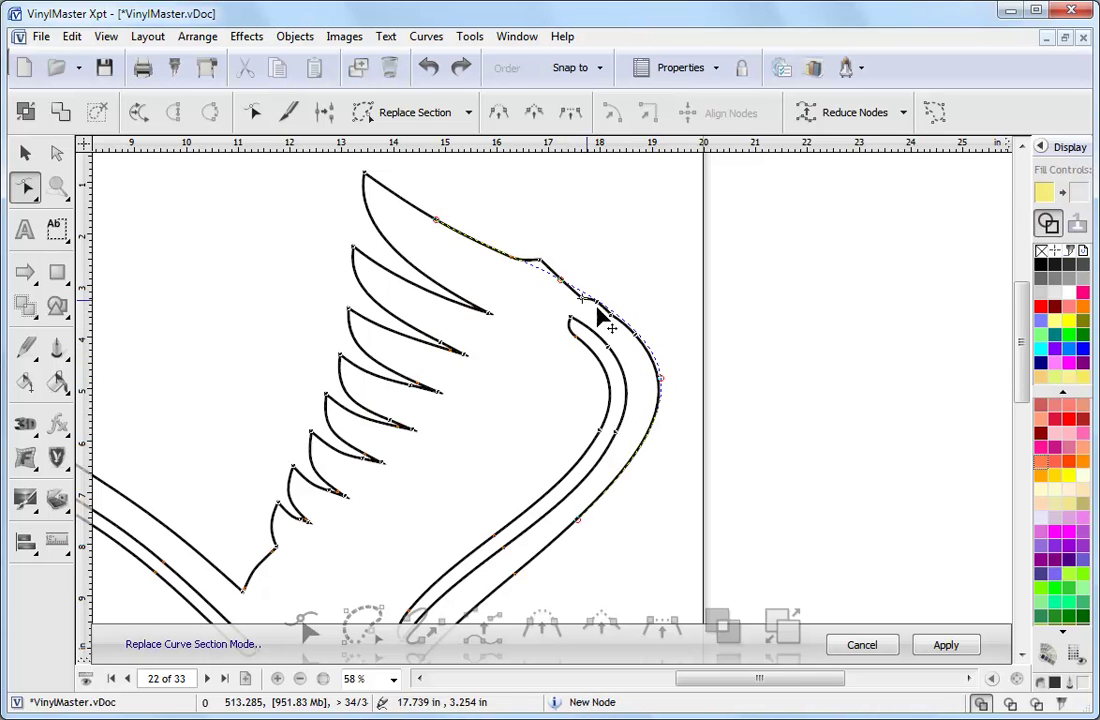
pyautogui.click(955, 647)
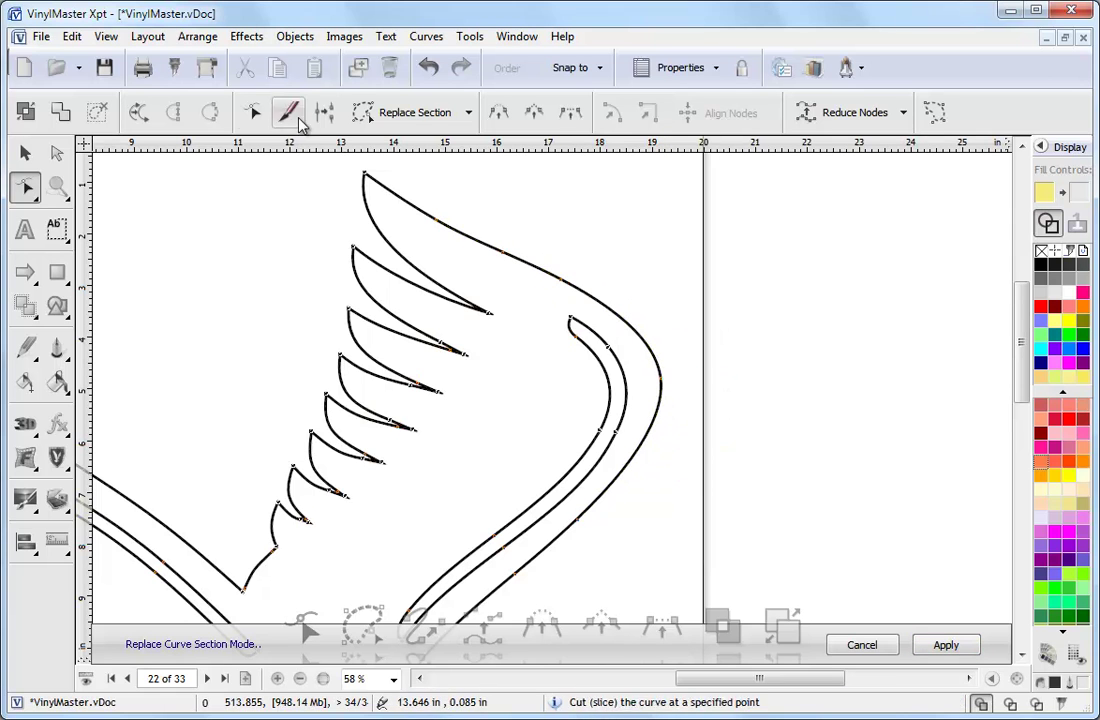
pyautogui.click(253, 112)
# Pull a control handle to reshape the eagle's head curve above the eye
pyautogui.moveTo(1012, 305); pyautogui.dragTo(1019, 398)
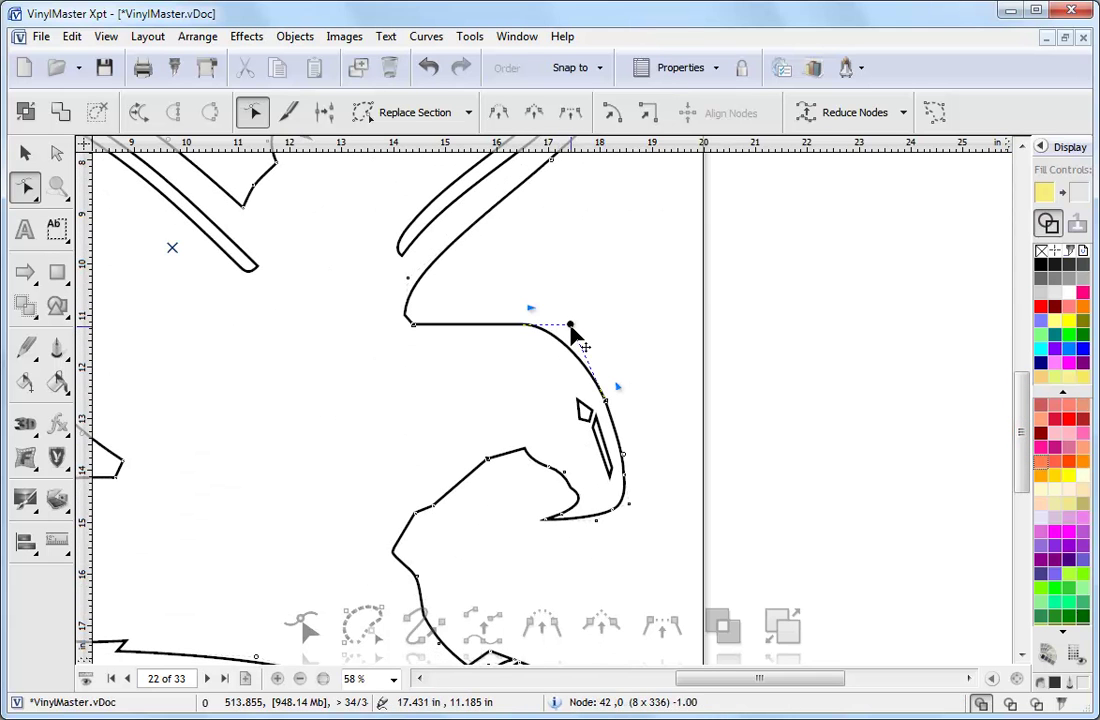
pyautogui.click(570, 326)
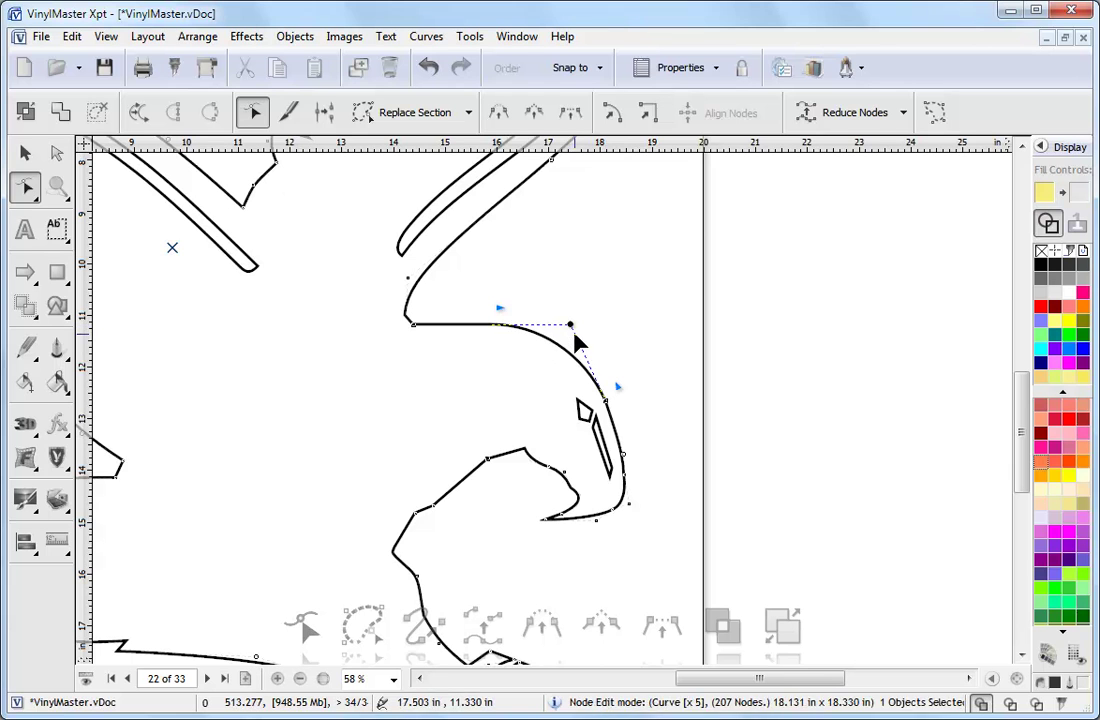
pyautogui.moveTo(579, 337); pyautogui.dragTo(502, 332)
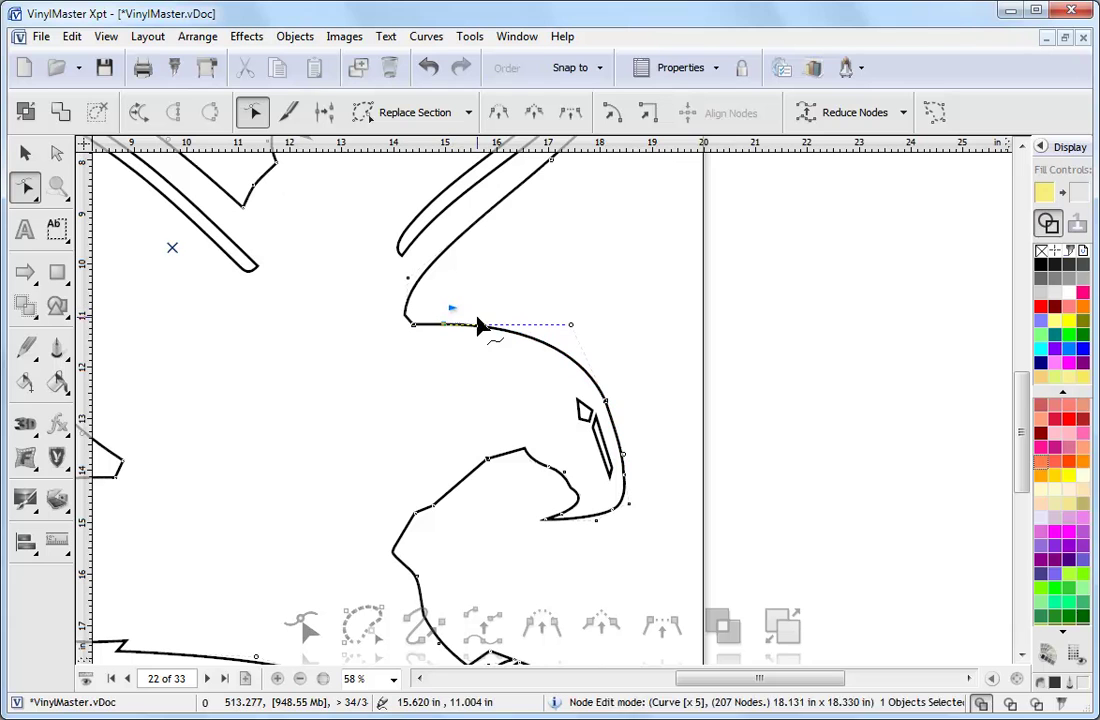
# Straighten the top-of-head node's segment, restore its curve, and bend it into a smoother arc
pyautogui.click(604, 402)
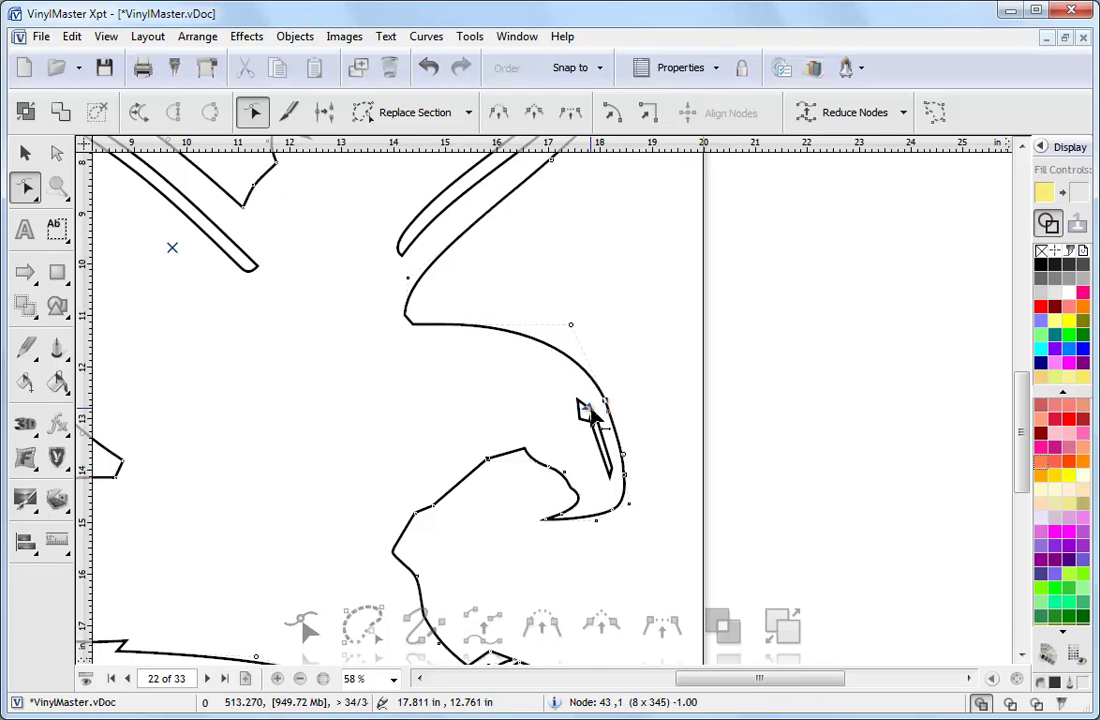
pyautogui.click(571, 330)
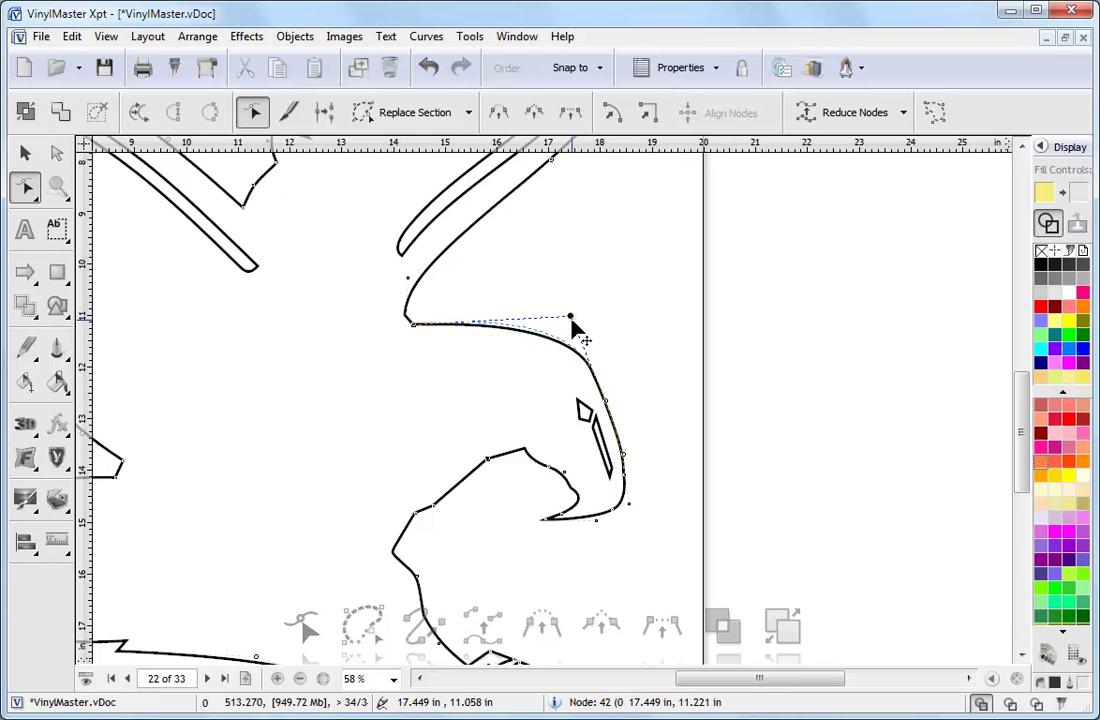
pyautogui.click(589, 362)
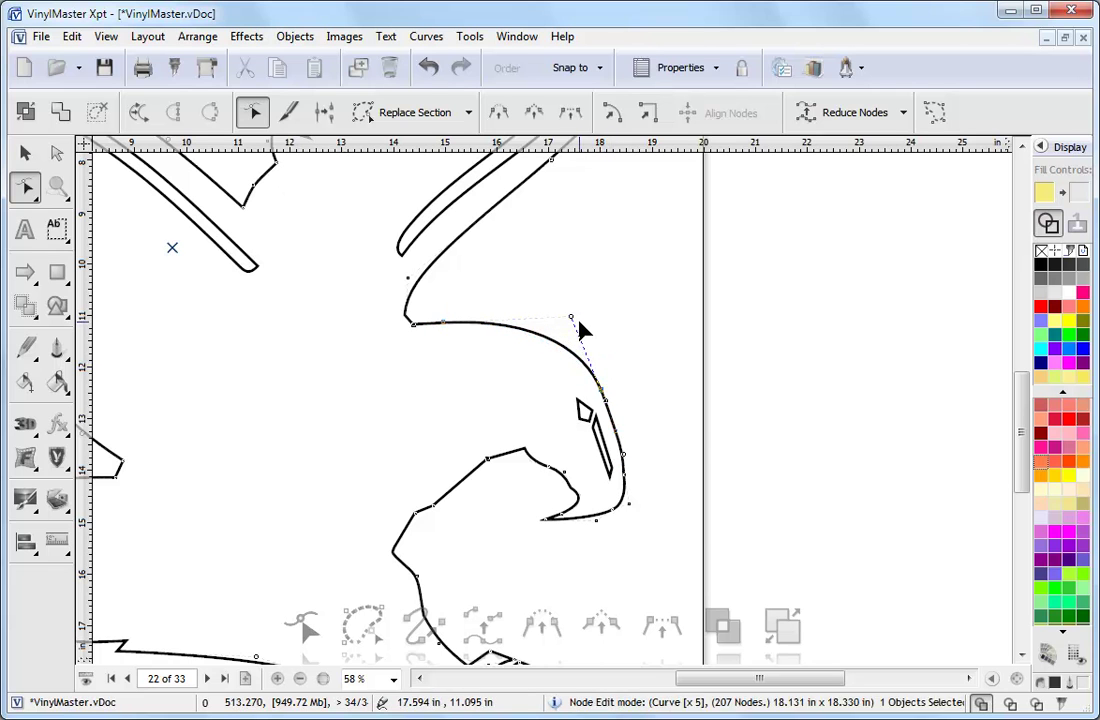
pyautogui.click(571, 318)
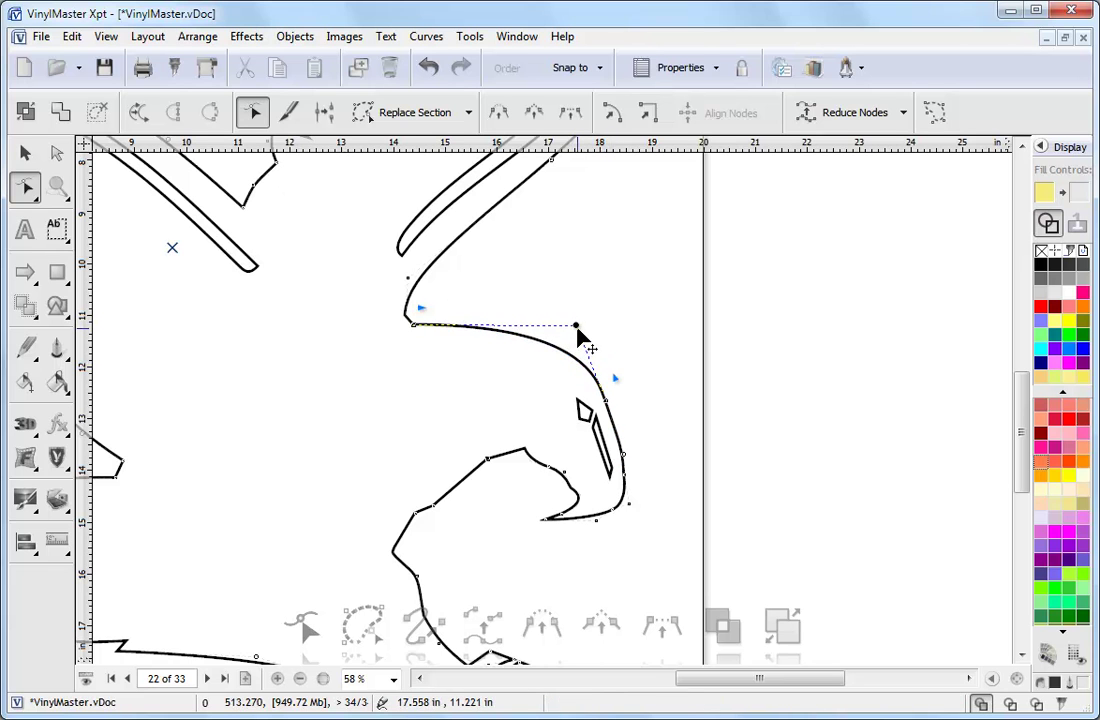
pyautogui.press('Delete')
pyautogui.click(577, 332)
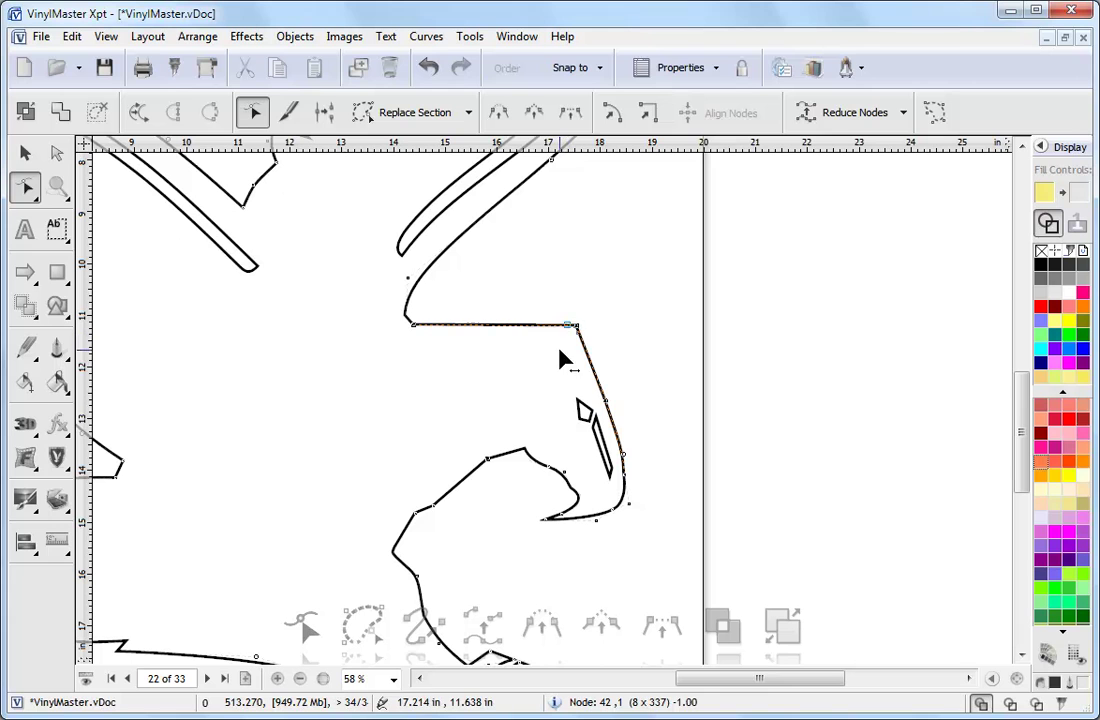
pyautogui.hotkey('ctrl', 'z')
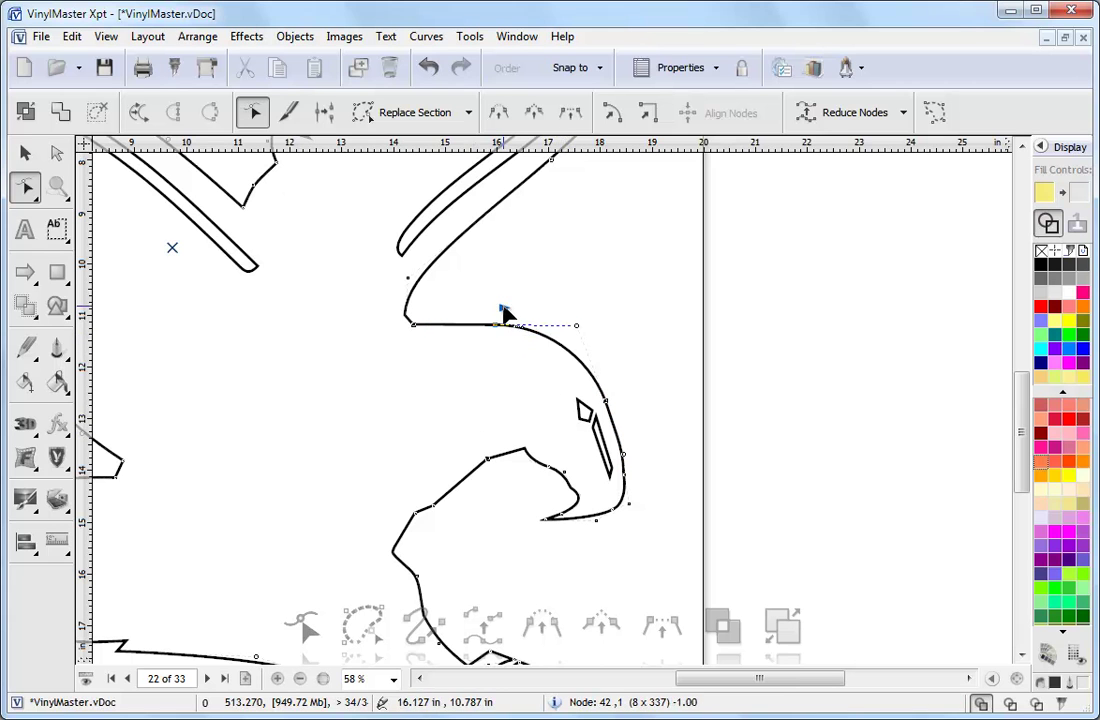
pyautogui.moveTo(577, 325); pyautogui.dragTo(557, 332)
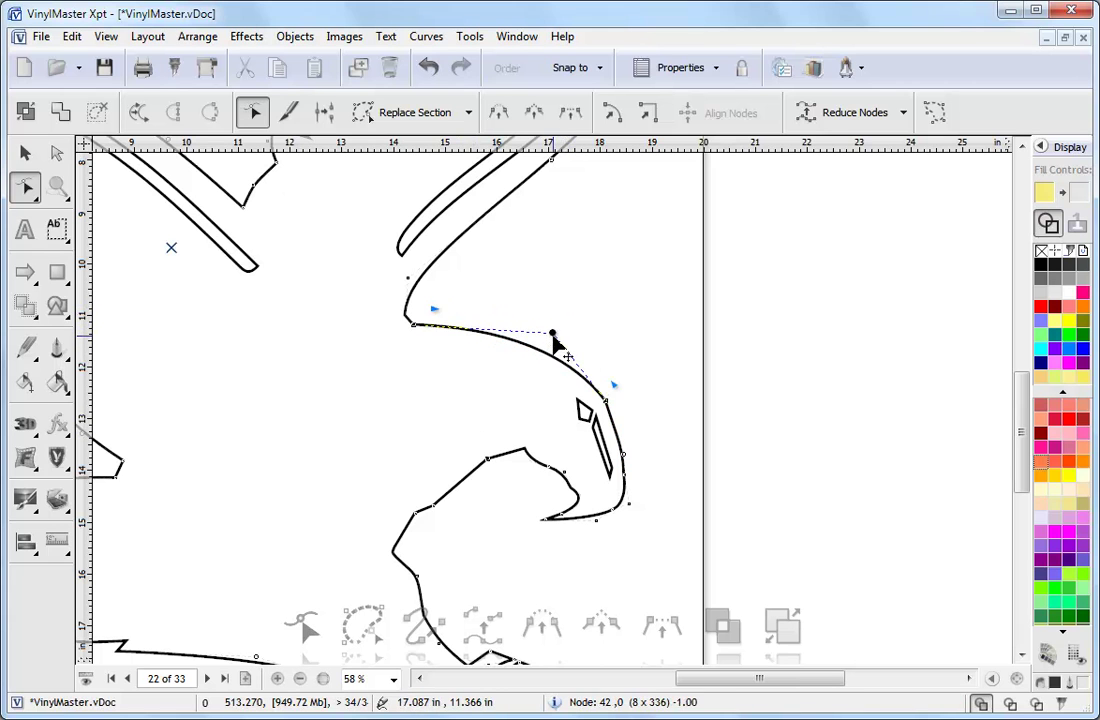
# On the next text samples page, add a Wingdings telephone glyph to the ALL CAPS sample
pyautogui.click(207, 678)
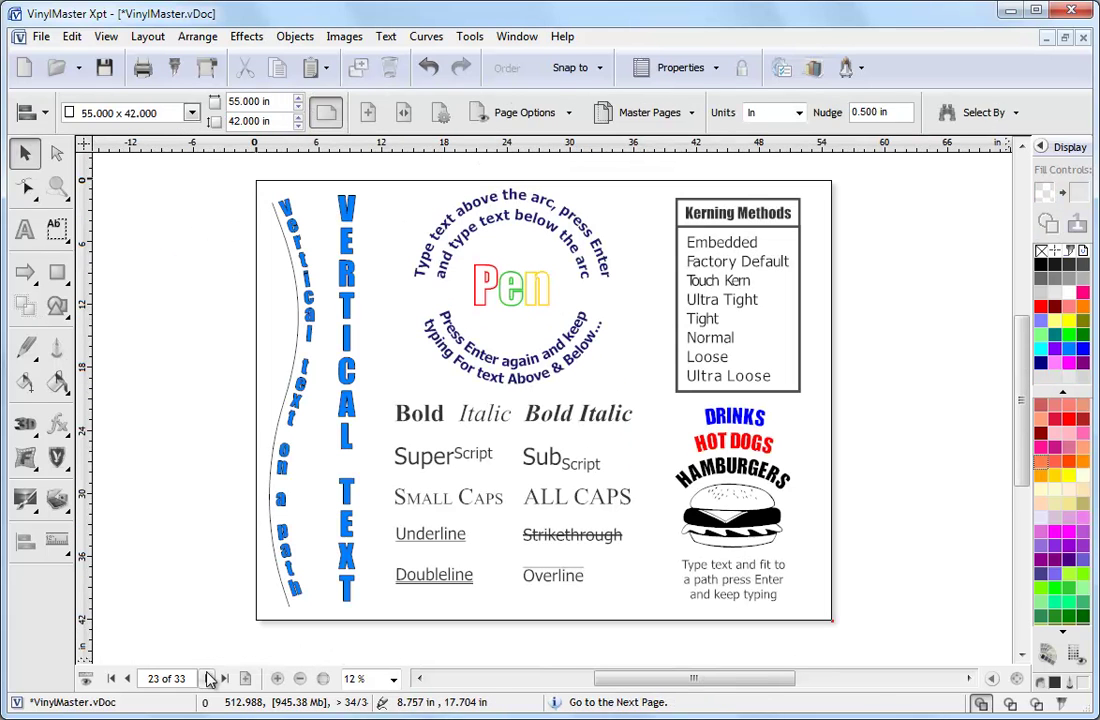
pyautogui.click(30, 238)
pyautogui.click(346, 263)
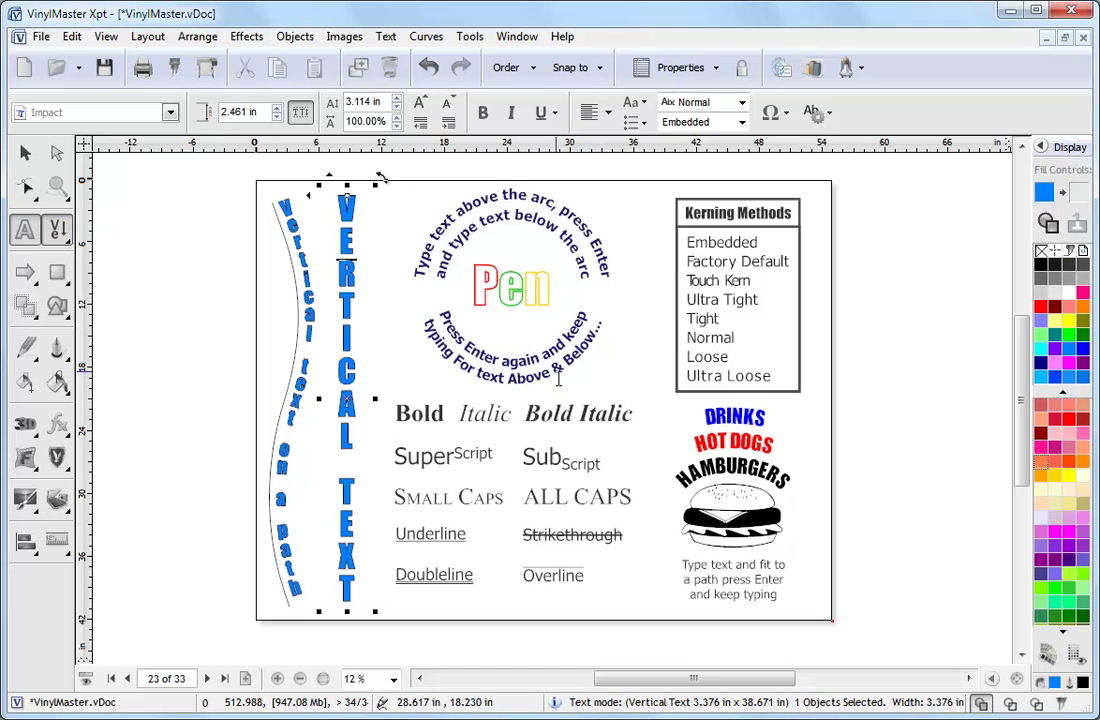
pyautogui.click(484, 453)
pyautogui.click(551, 497)
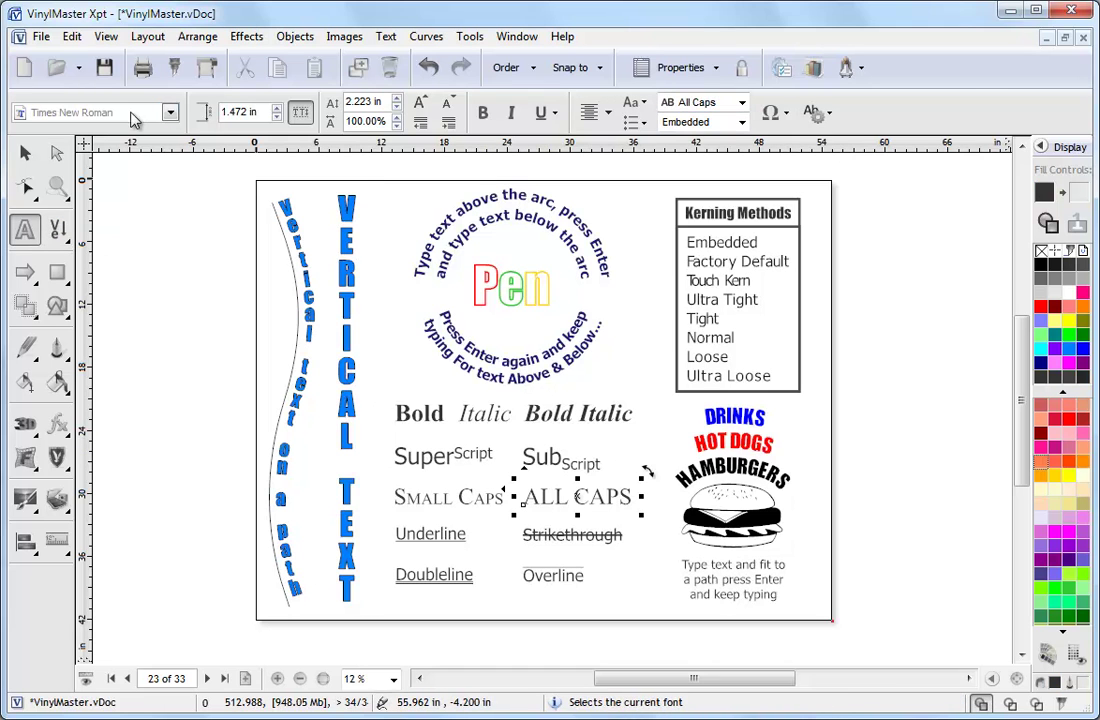
pyautogui.click(814, 115)
pyautogui.moveTo(778, 377)
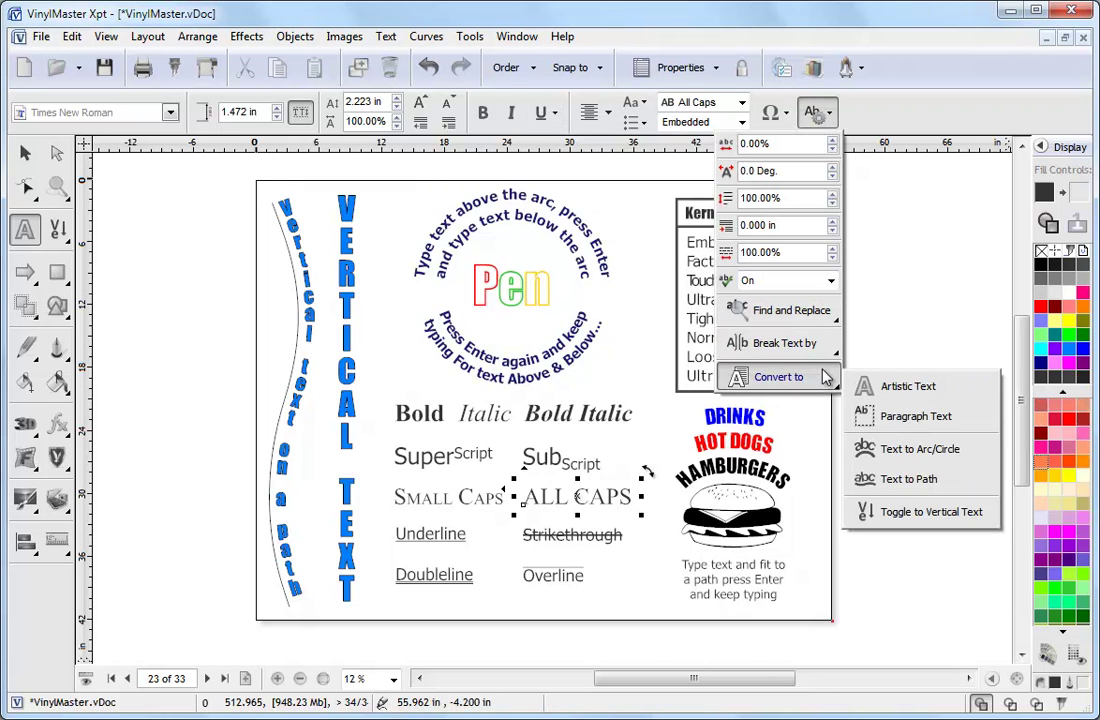
pyautogui.click(789, 114)
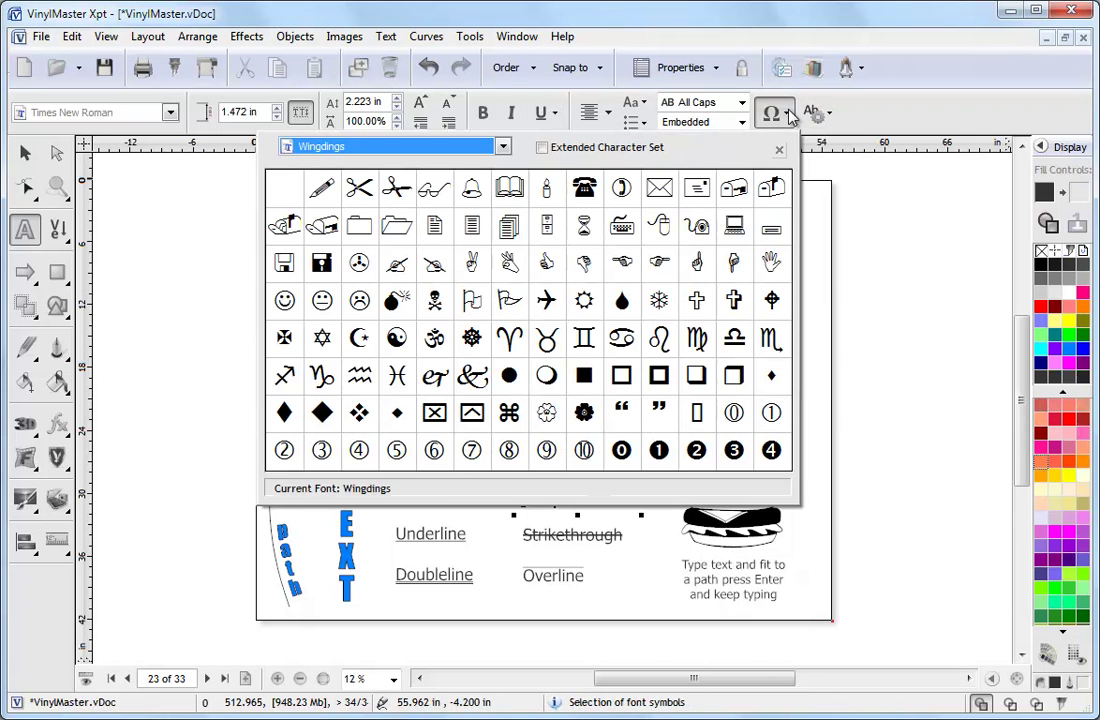
pyautogui.click(594, 186)
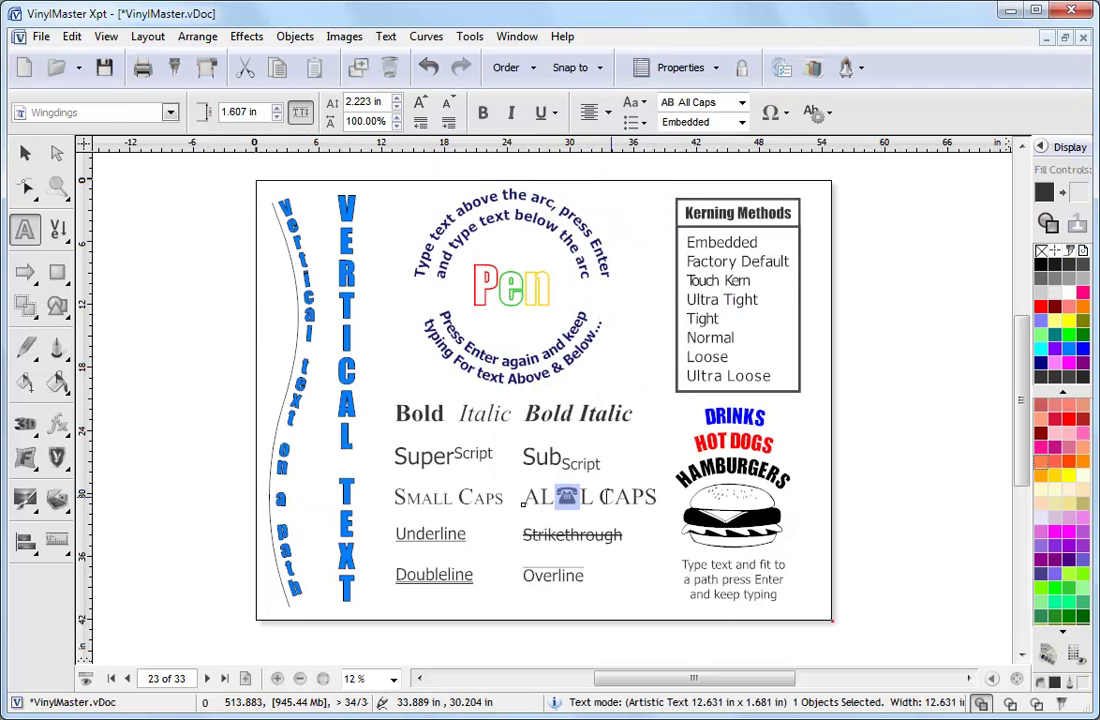
# Flush-justify the top paragraph sample and open the price list's tab stops for editing
pyautogui.click(207, 679)
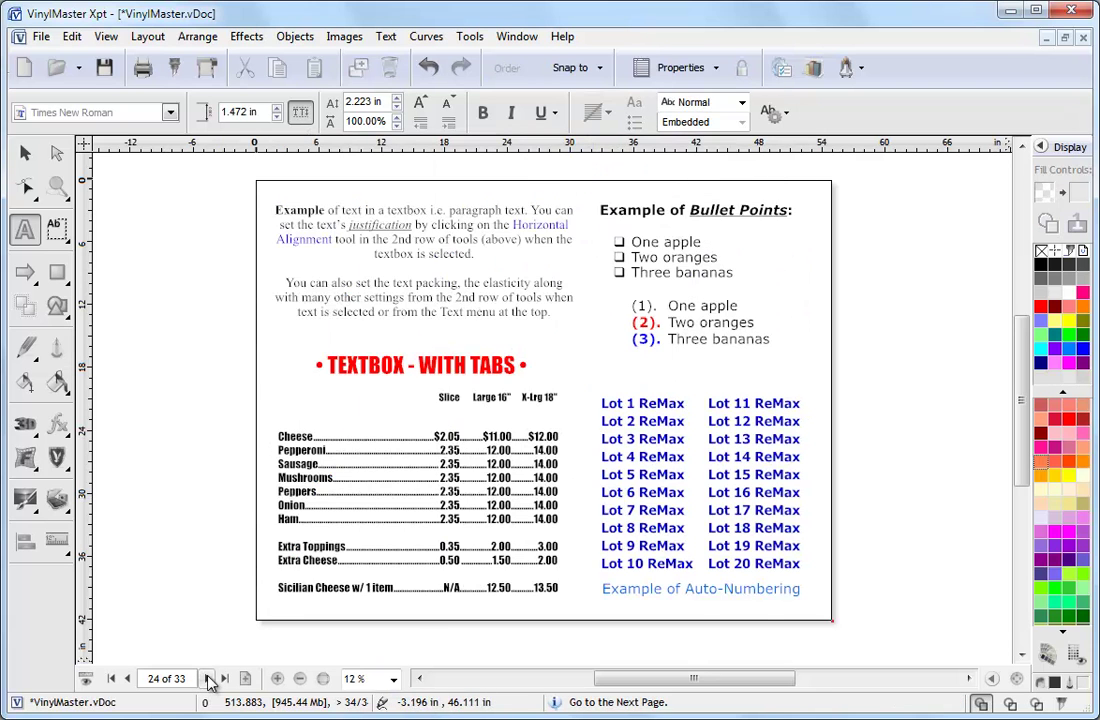
pyautogui.click(25, 152)
pyautogui.click(437, 255)
pyautogui.click(876, 114)
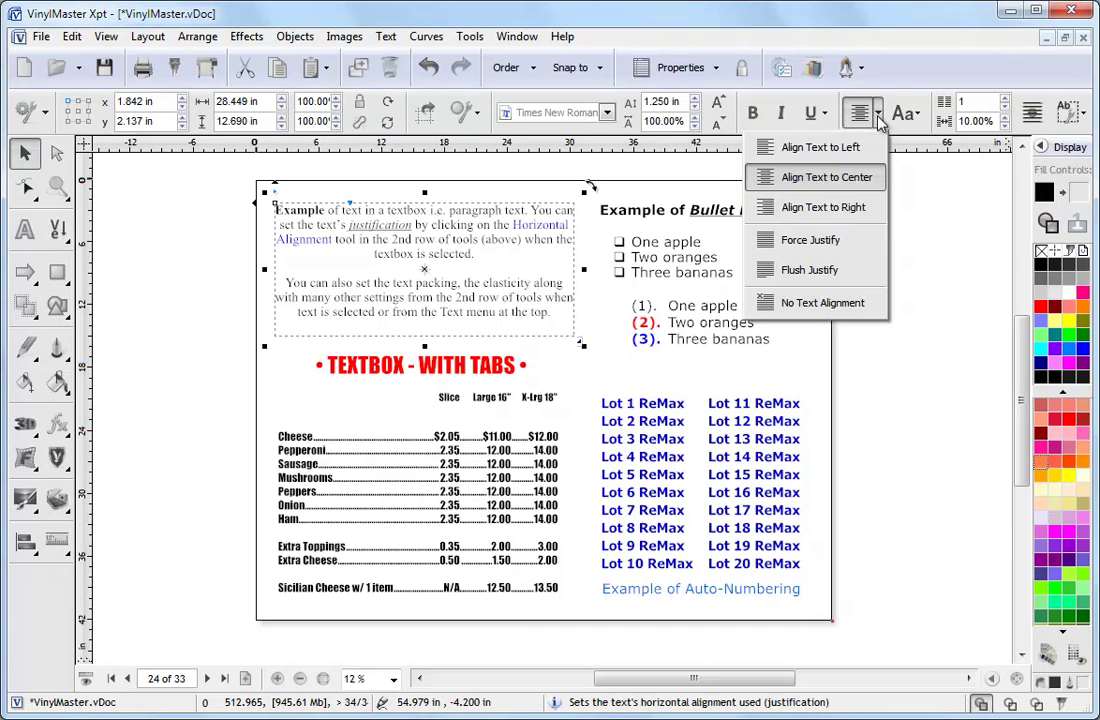
pyautogui.click(820, 147)
pyautogui.click(877, 114)
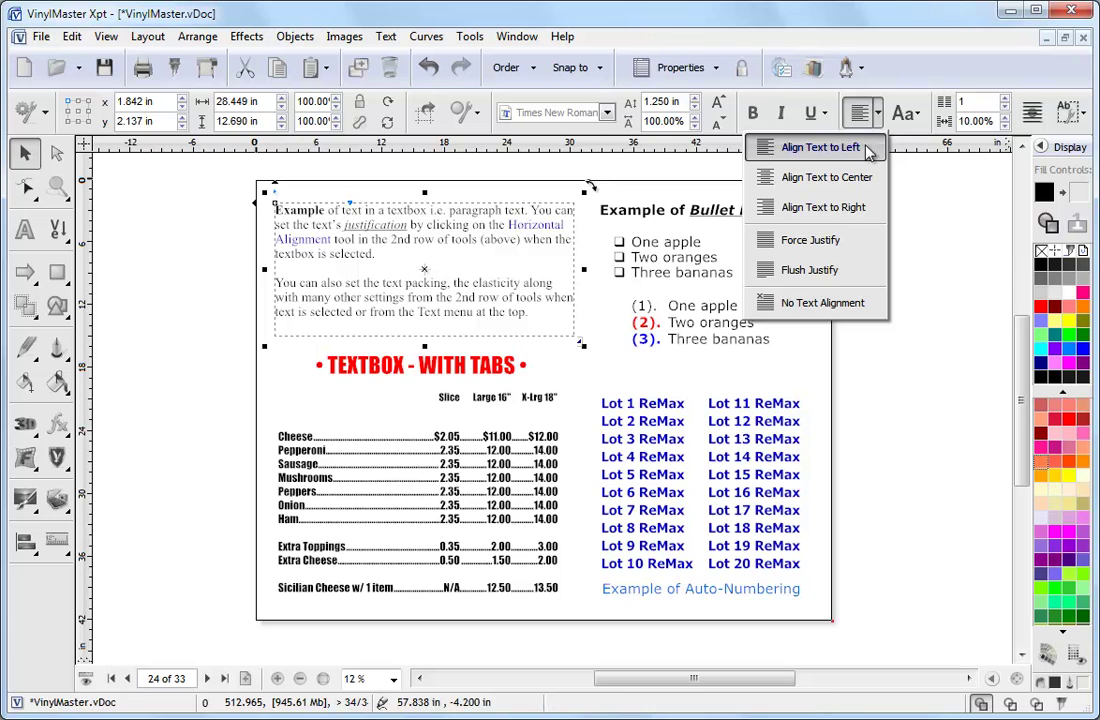
pyautogui.click(857, 271)
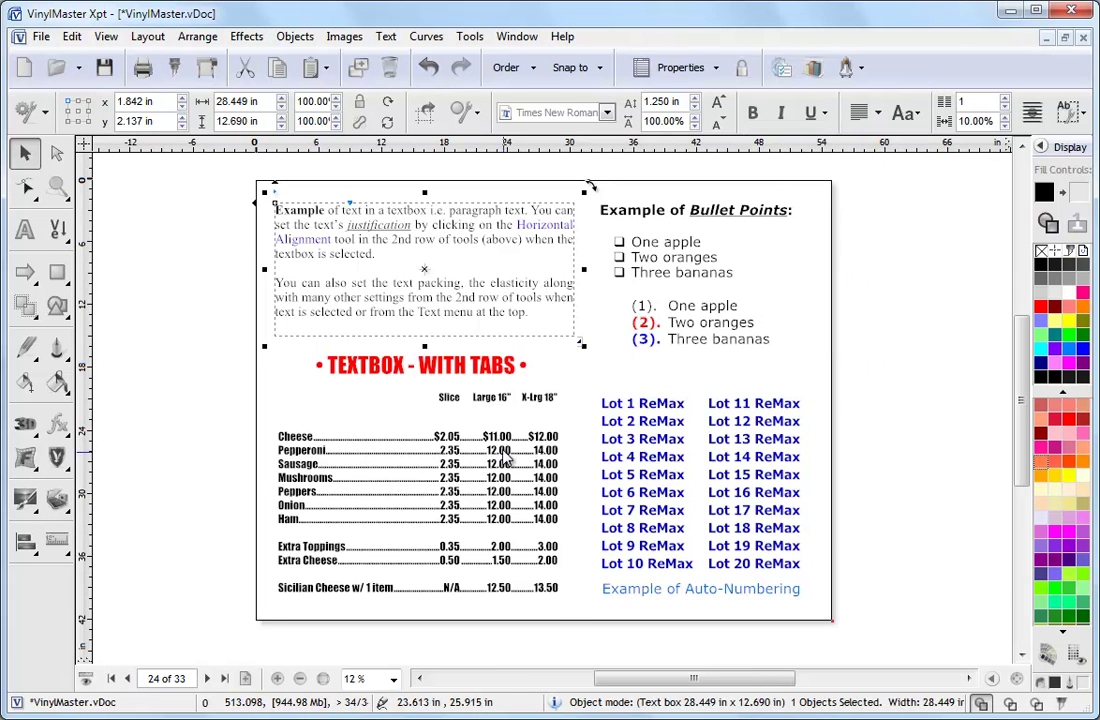
pyautogui.doubleClick(477, 347)
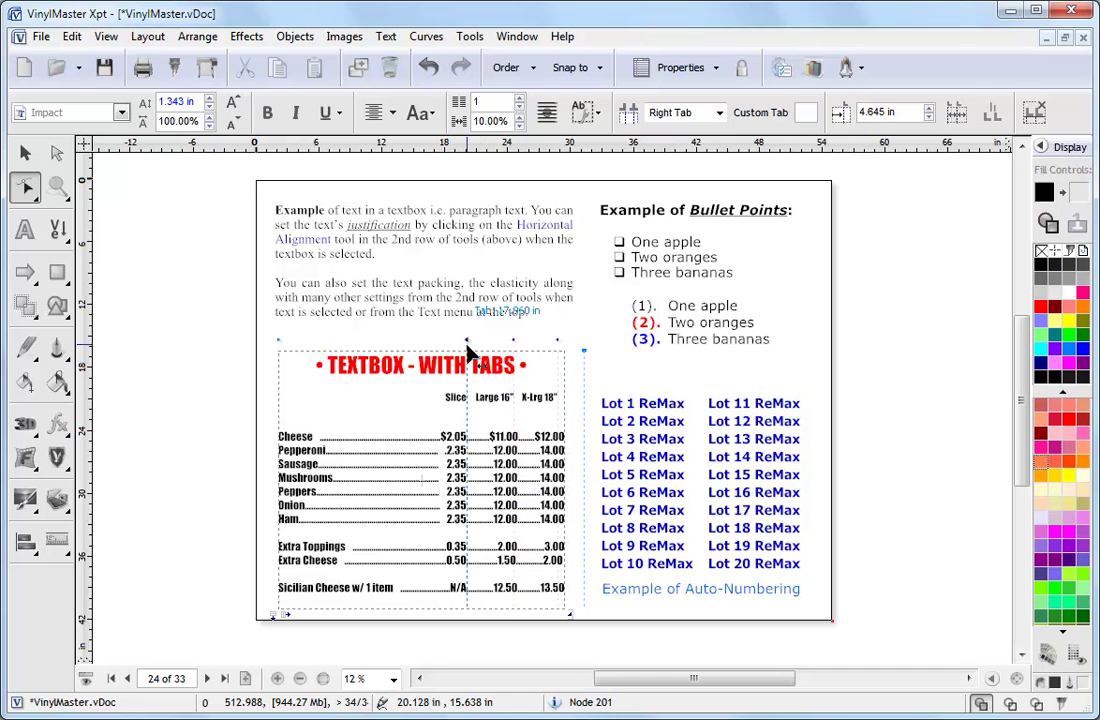
# Select each apple text-wrap box on the Text Wrapping Examples page in turn
pyautogui.click(209, 680)
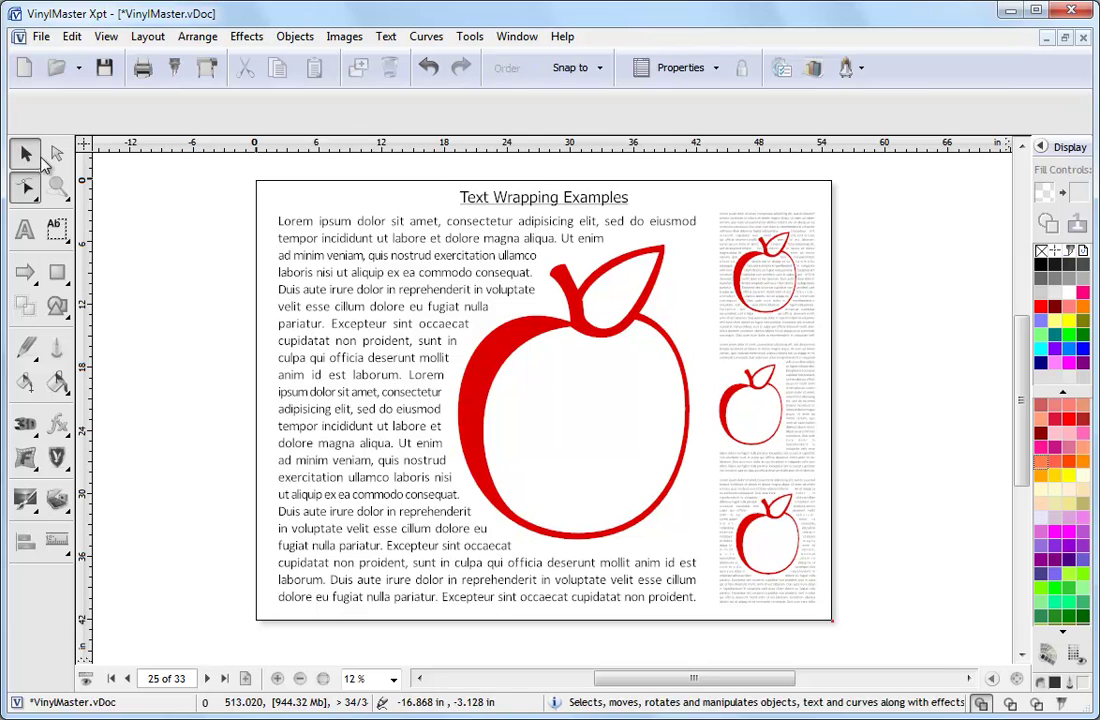
pyautogui.click(393, 316)
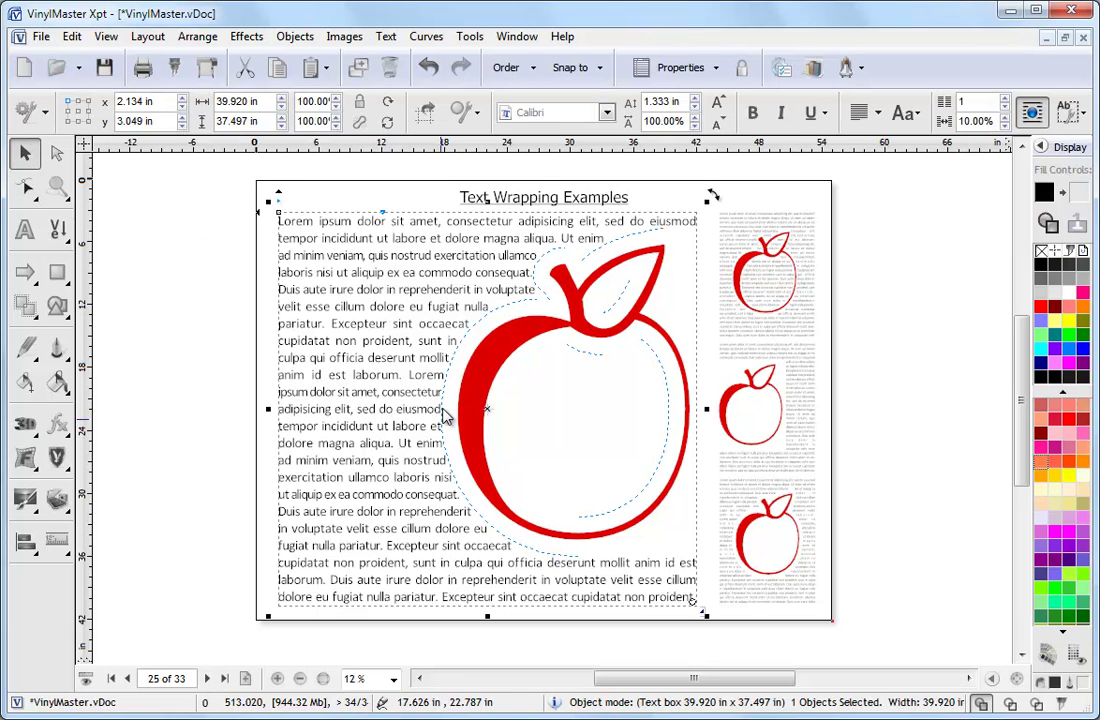
pyautogui.click(787, 399)
pyautogui.click(808, 305)
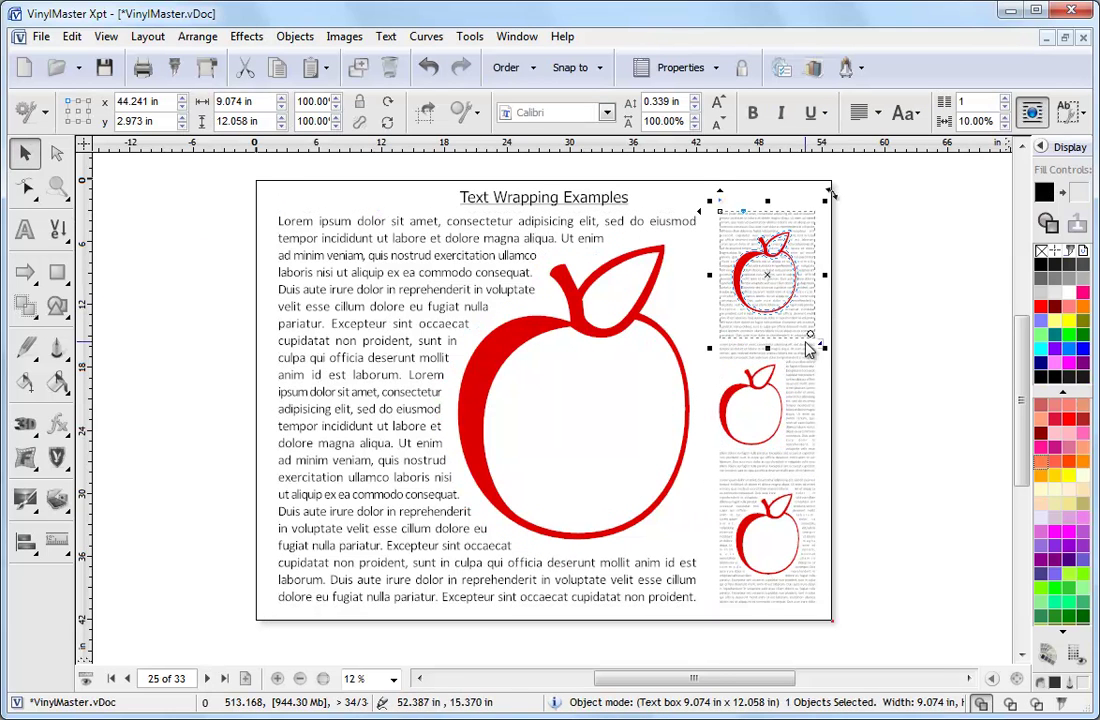
pyautogui.click(806, 491)
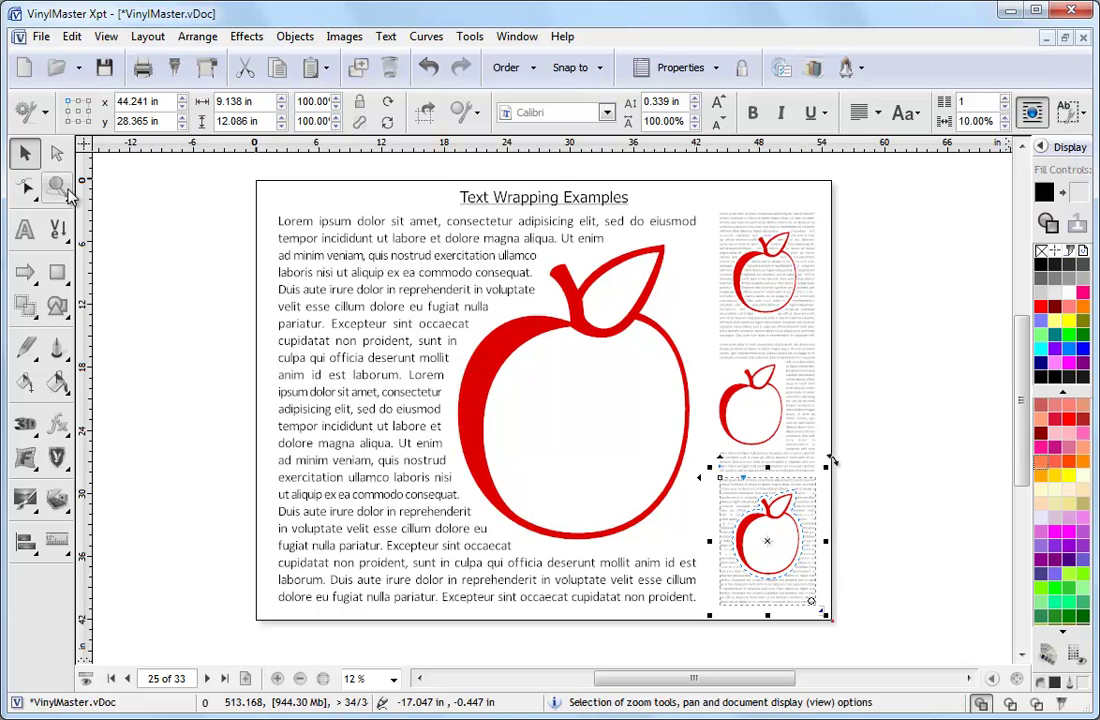
# Zoom into the bottom-right apple example and select it to show its wrap outline
pyautogui.click(57, 187)
pyautogui.moveTo(673, 466); pyautogui.dragTo(851, 620)
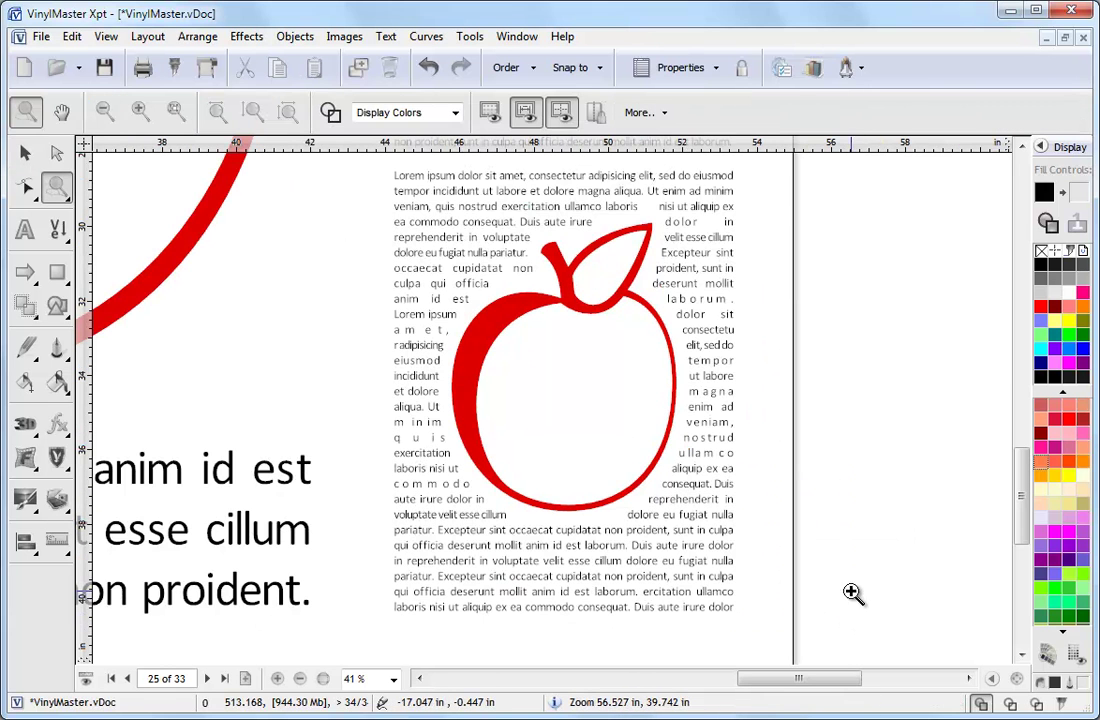
pyautogui.click(25, 152)
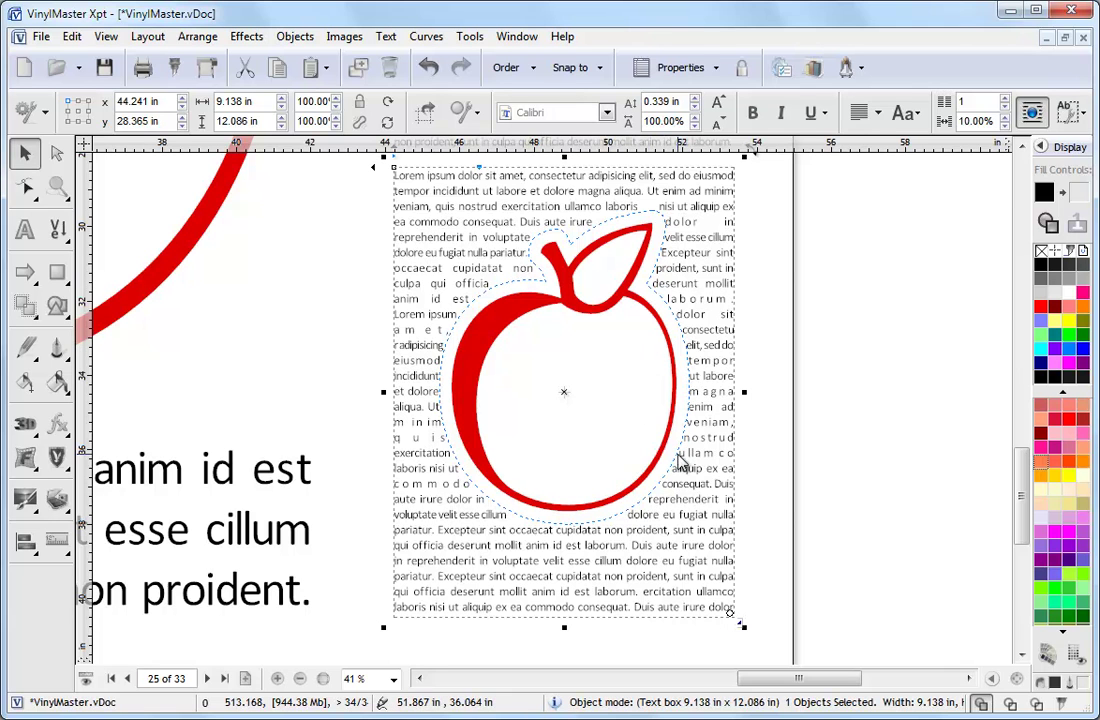
# On the font style samples page, toggle bold and italic on the word Bold
pyautogui.click(207, 678)
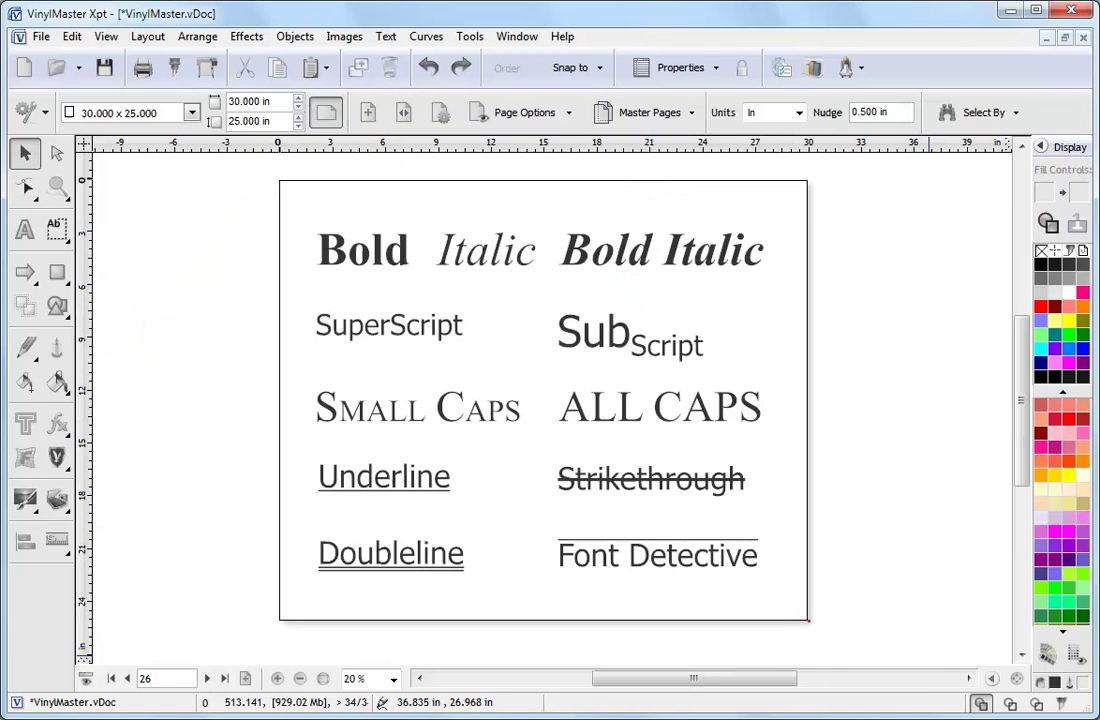
pyautogui.click(25, 229)
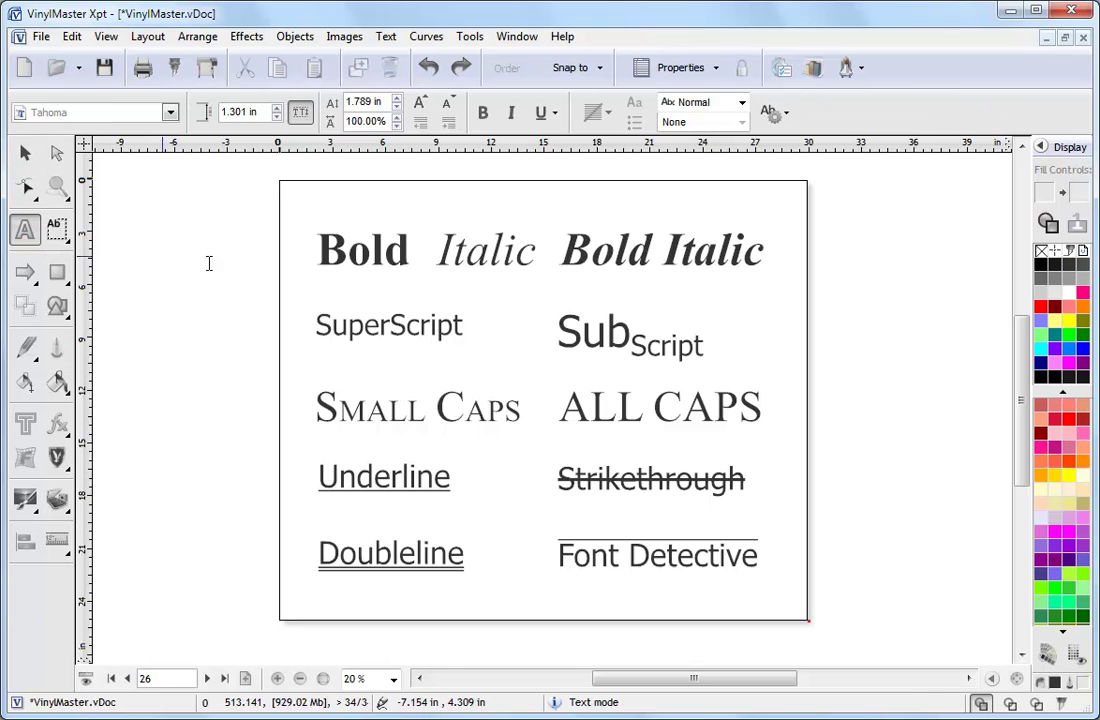
pyautogui.doubleClick(373, 249)
pyautogui.click(484, 113)
pyautogui.click(509, 113)
pyautogui.click(509, 115)
pyautogui.click(606, 248)
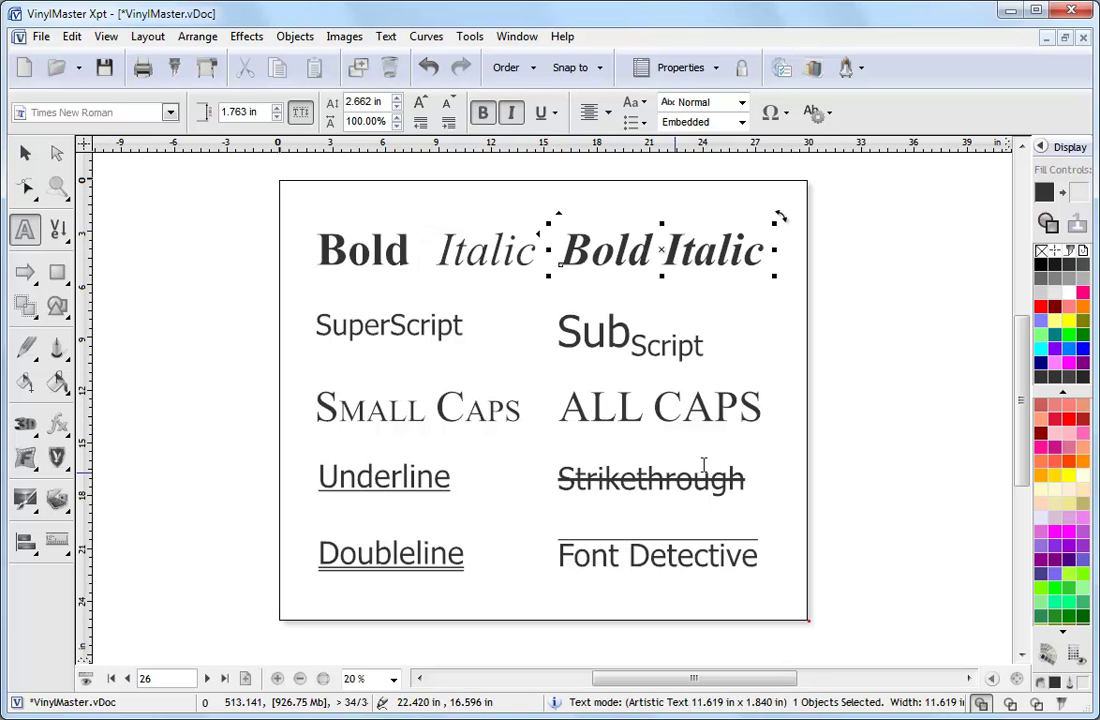
# Show the object tree, select the Underline and Font Detective entries, then edit ALL CAPS
pyautogui.click(1042, 148)
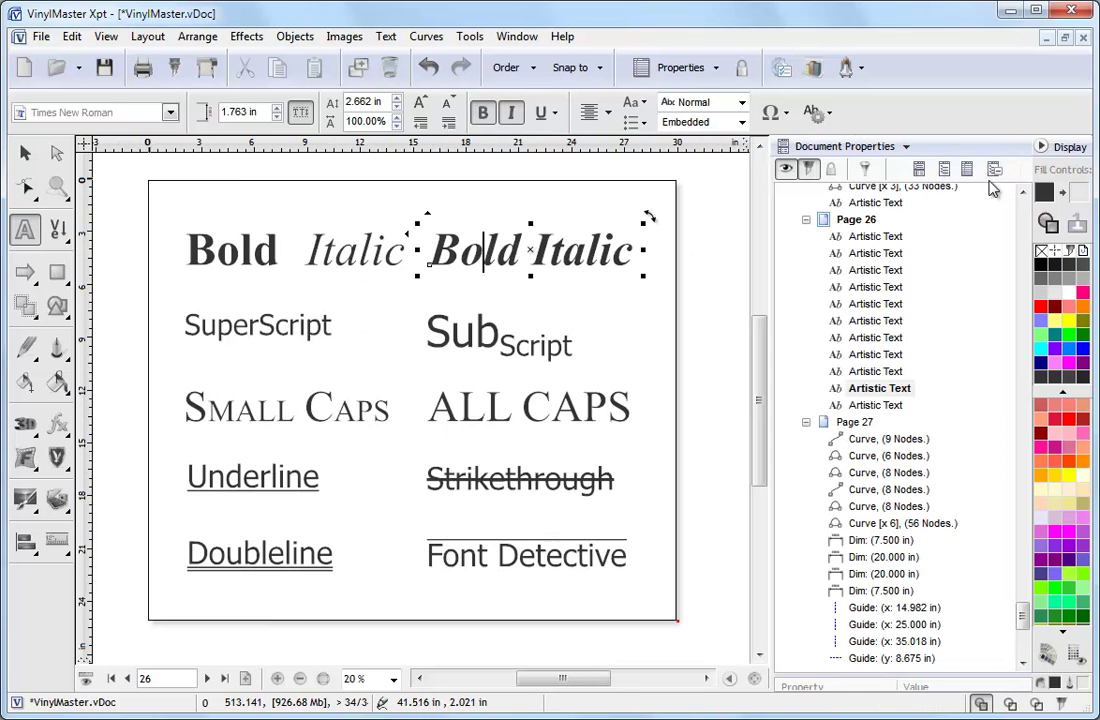
pyautogui.click(893, 238)
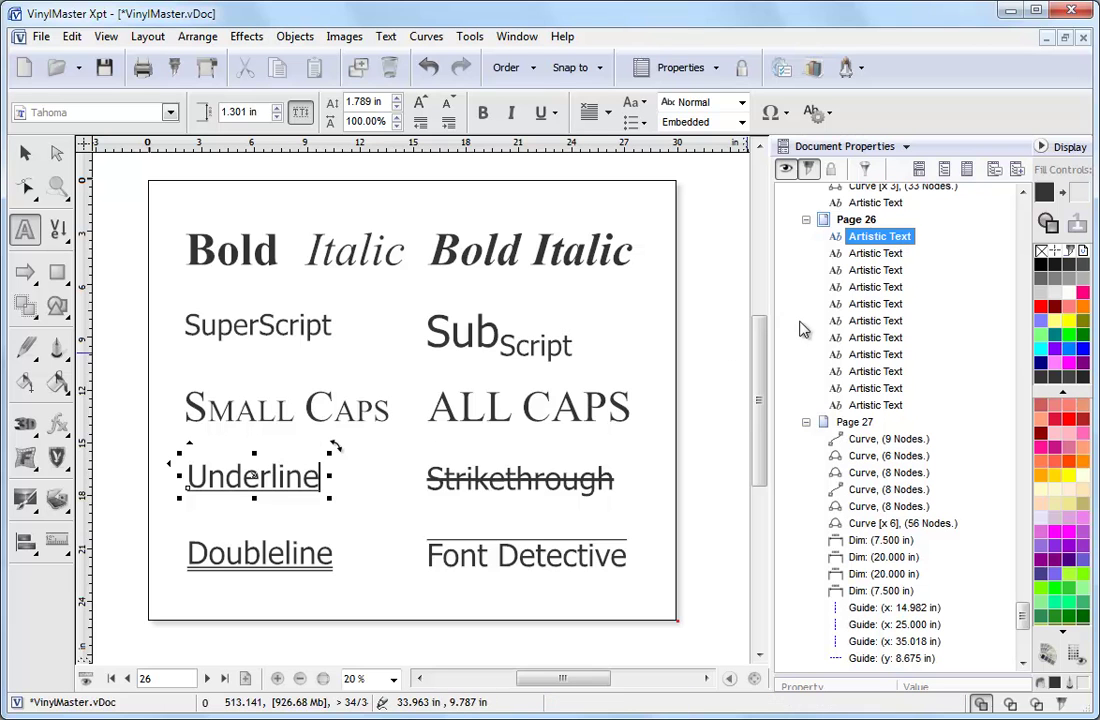
pyautogui.click(852, 290)
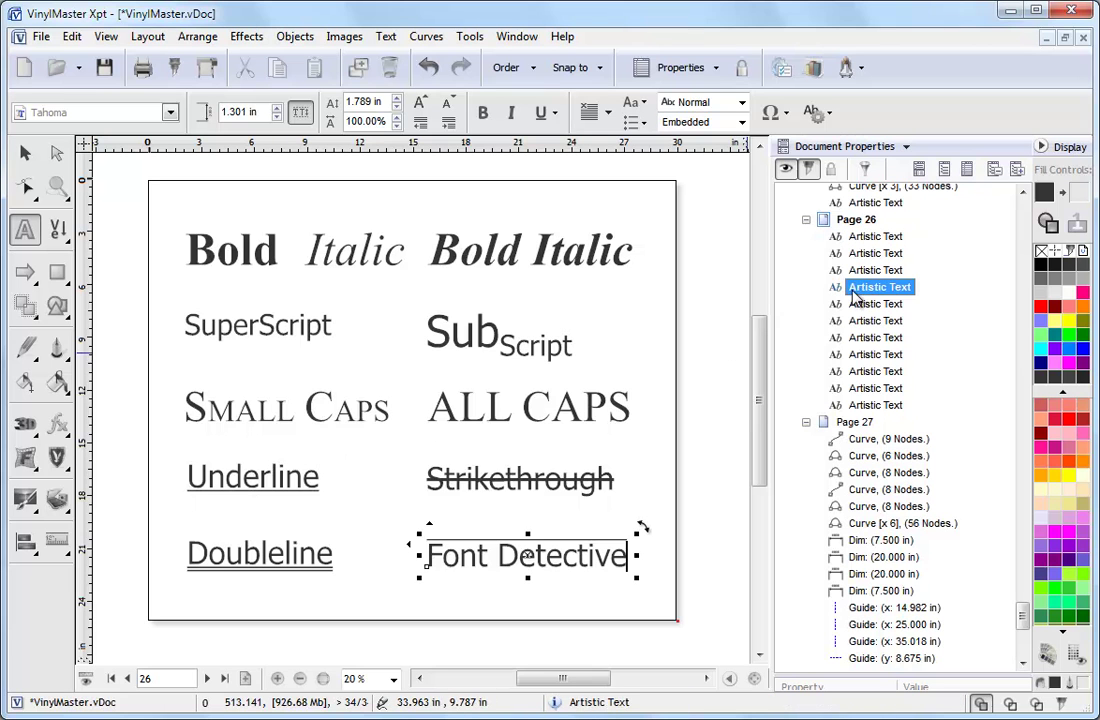
pyautogui.click(597, 418)
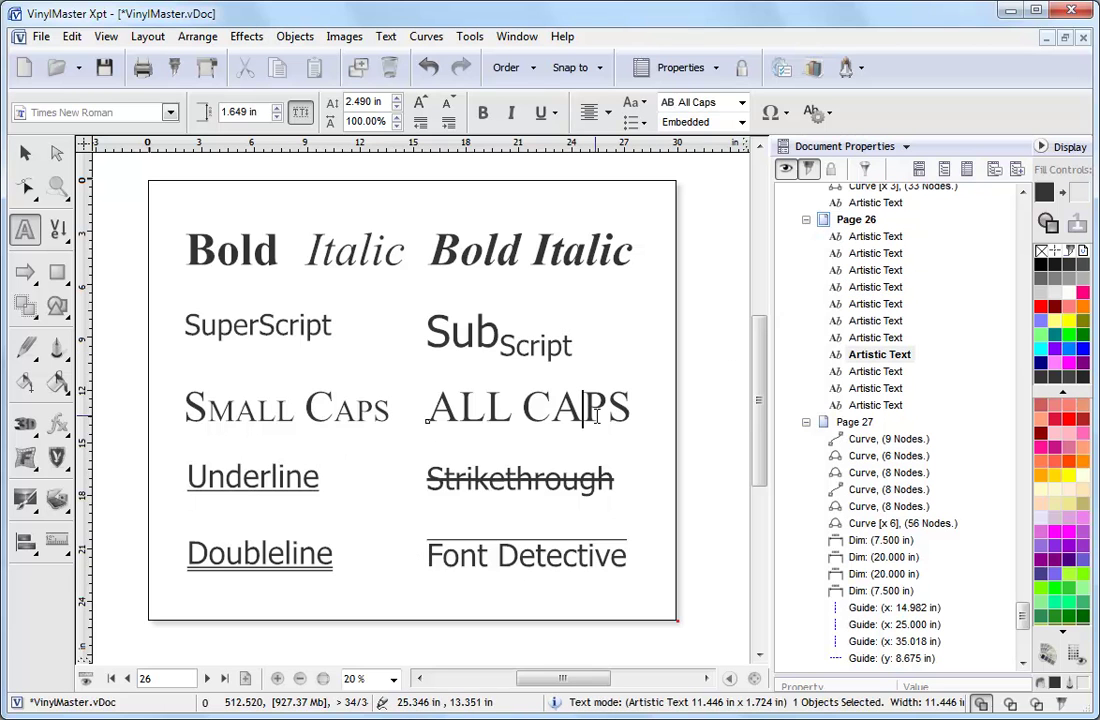
# Set the SubScript sample's character style to Sub Script in the Property Inspector
pyautogui.click(965, 172)
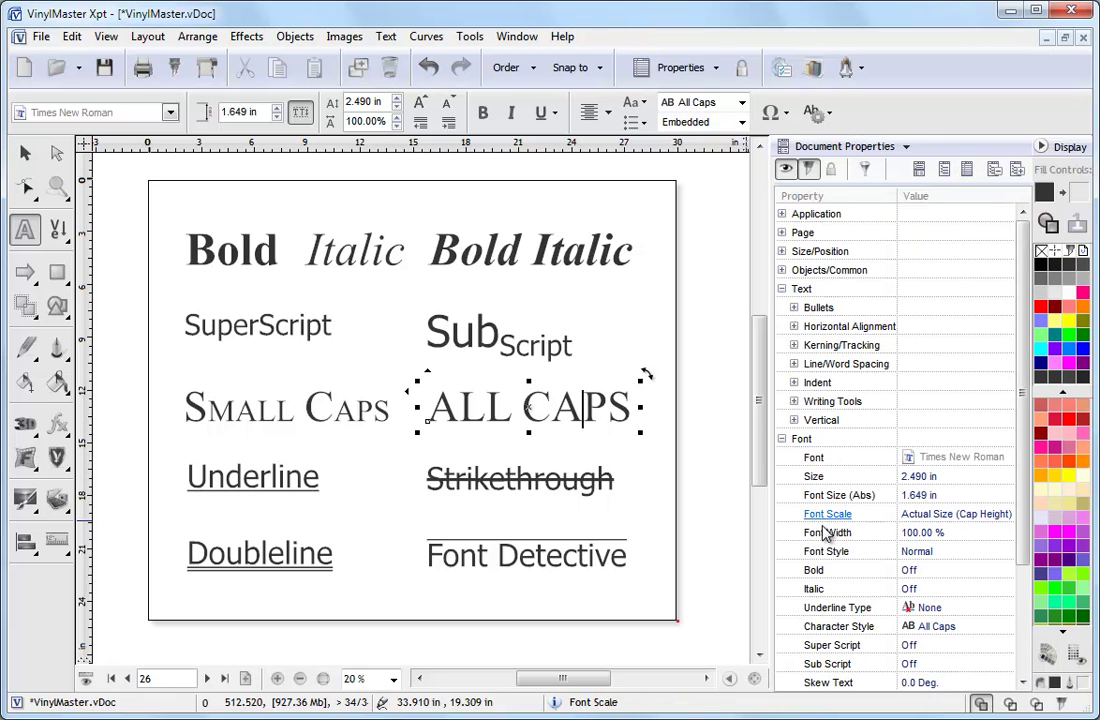
pyautogui.click(541, 346)
pyautogui.click(1005, 627)
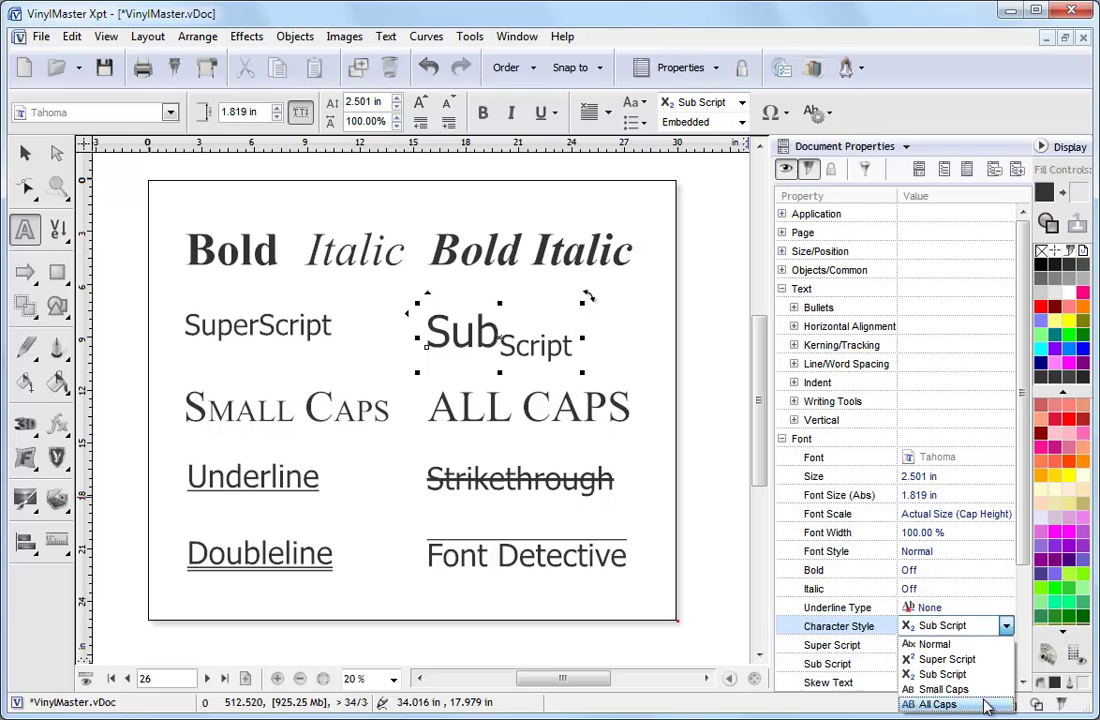
pyautogui.click(268, 289)
# Select the Bold and ALL CAPS samples and set them to Small Caps
pyautogui.click(25, 153)
pyautogui.click(258, 252)
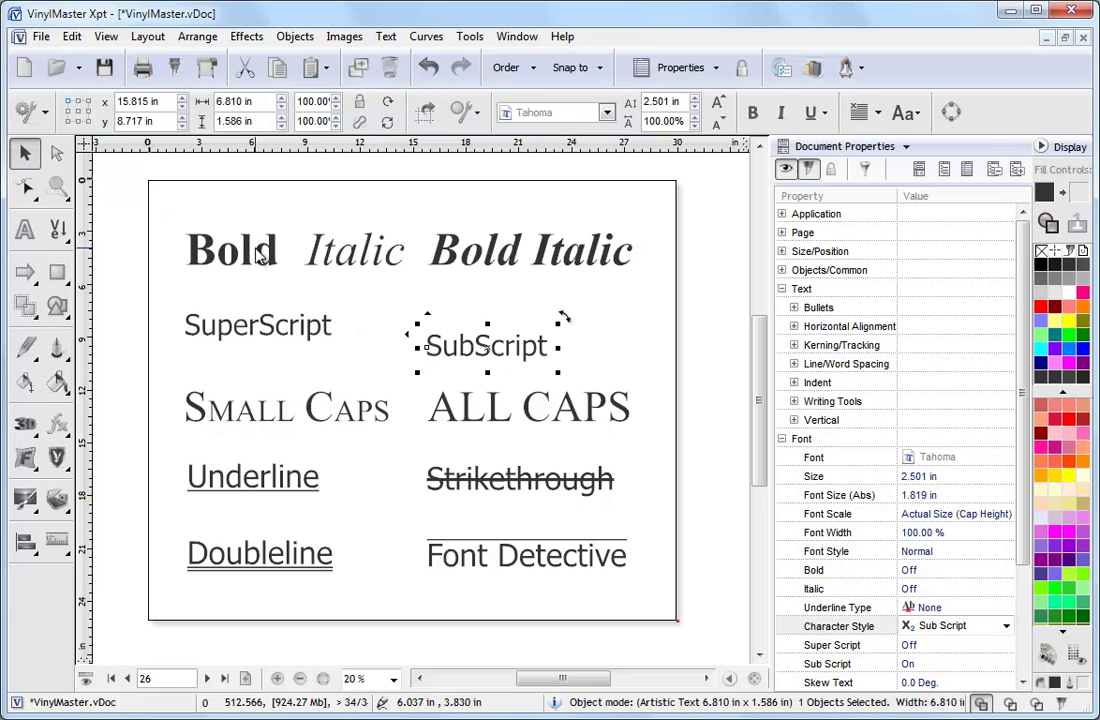
pyautogui.keyDown('shift'); pyautogui.click(497, 421); pyautogui.keyUp('shift')
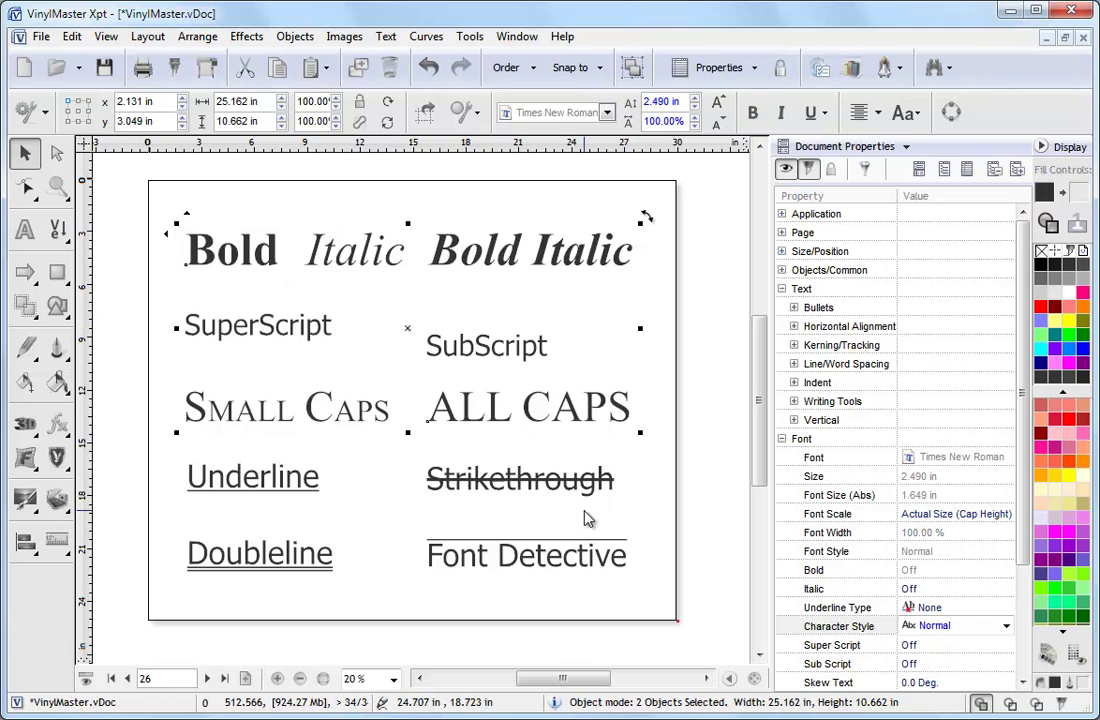
pyautogui.click(1006, 627)
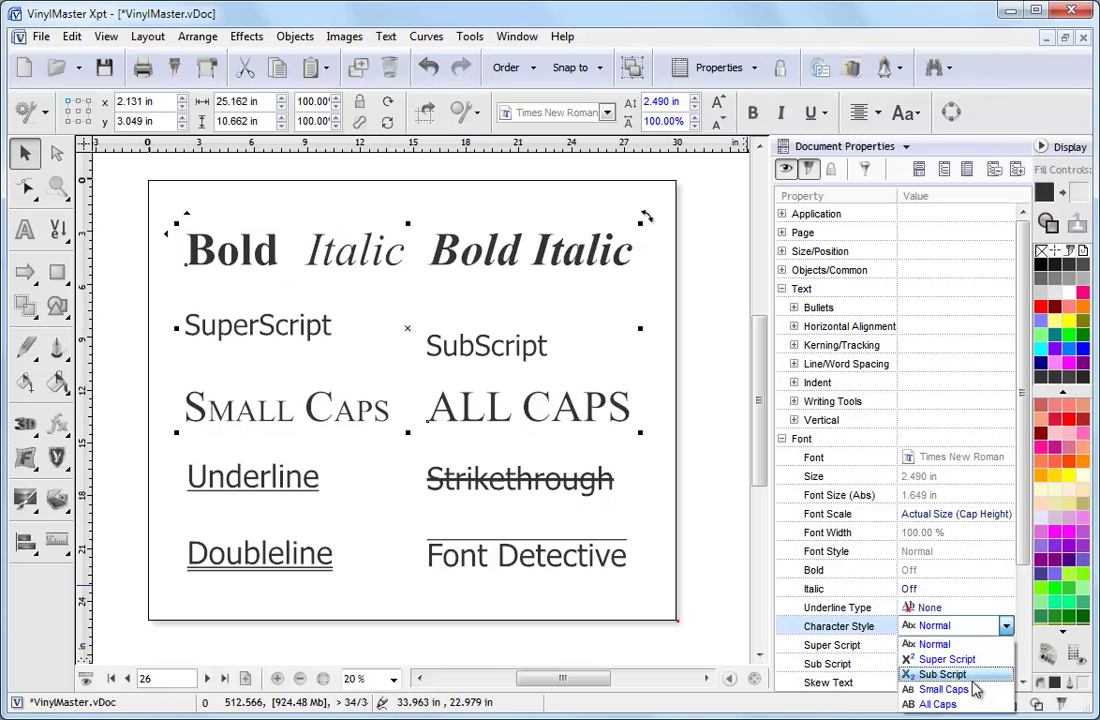
pyautogui.click(1000, 689)
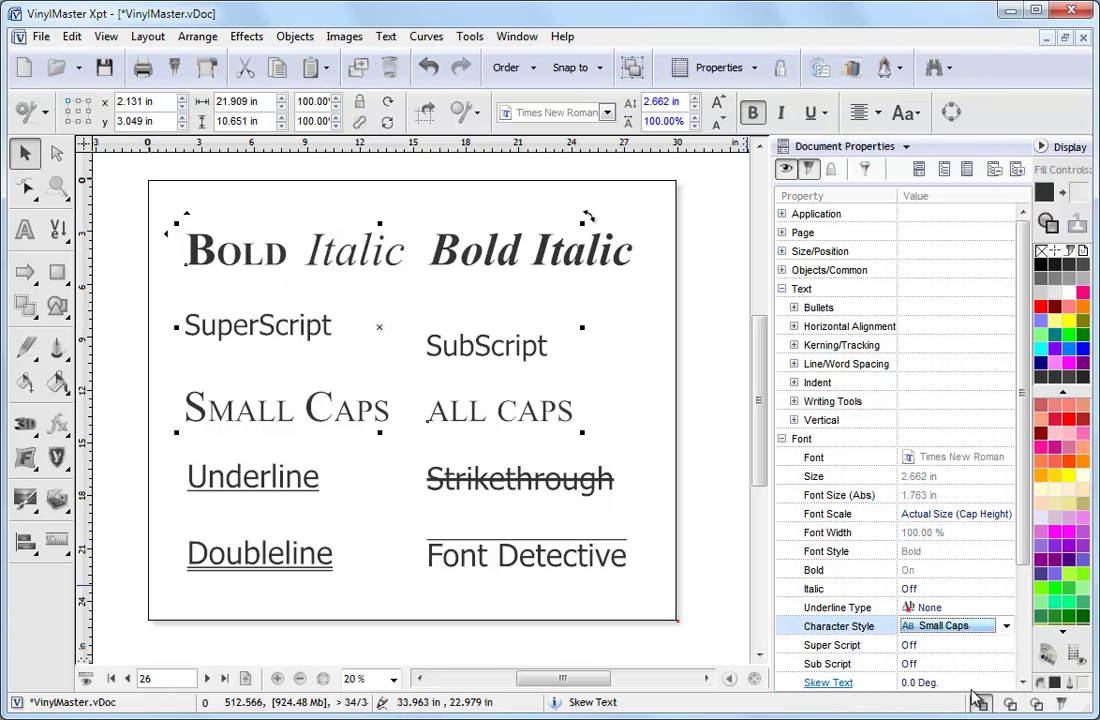
pyautogui.click(1040, 308)
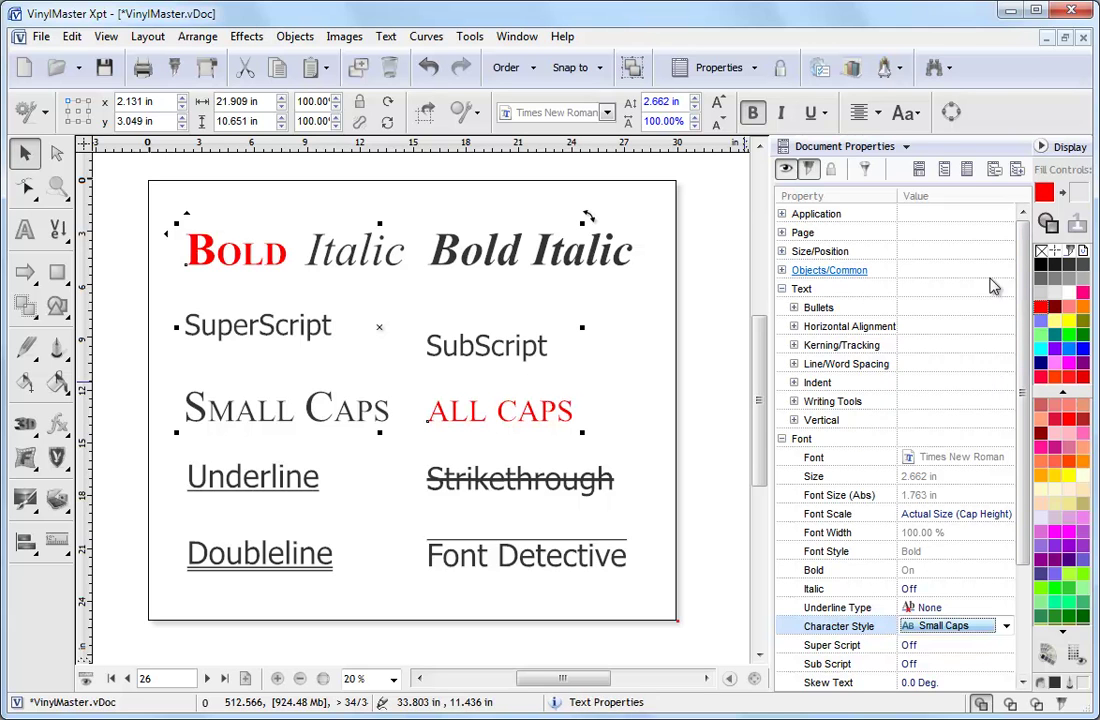
# Give the selected Bold and ALL CAPS samples a magenta fill colour
pyautogui.click(786, 168)
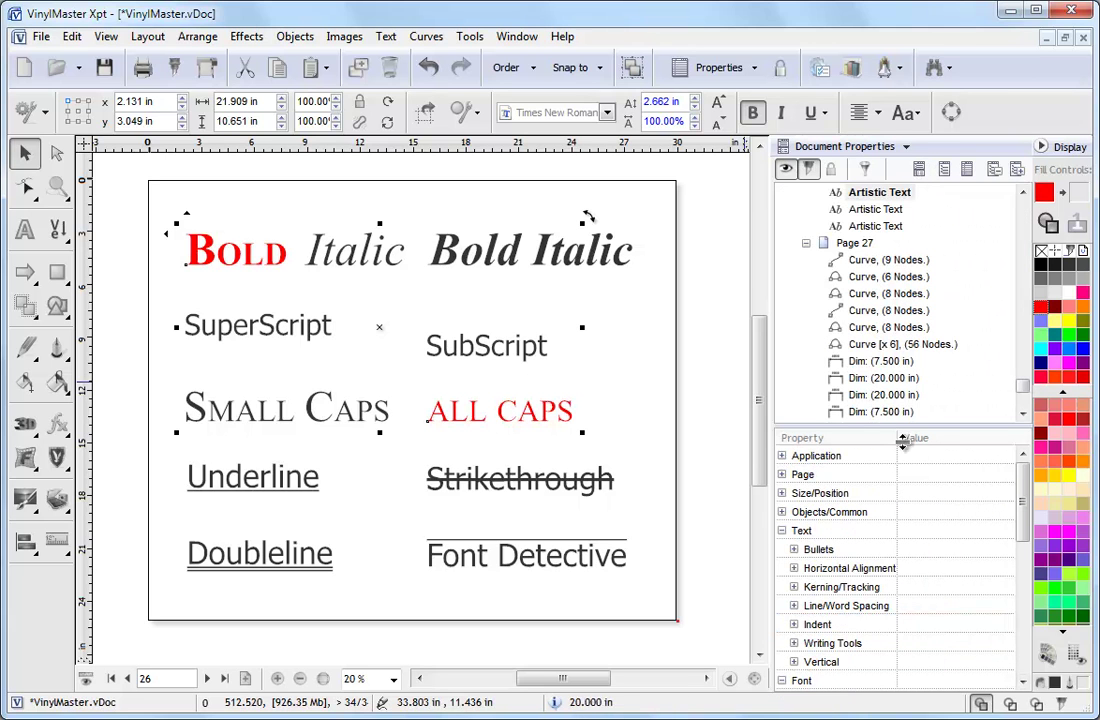
pyautogui.click(680, 68)
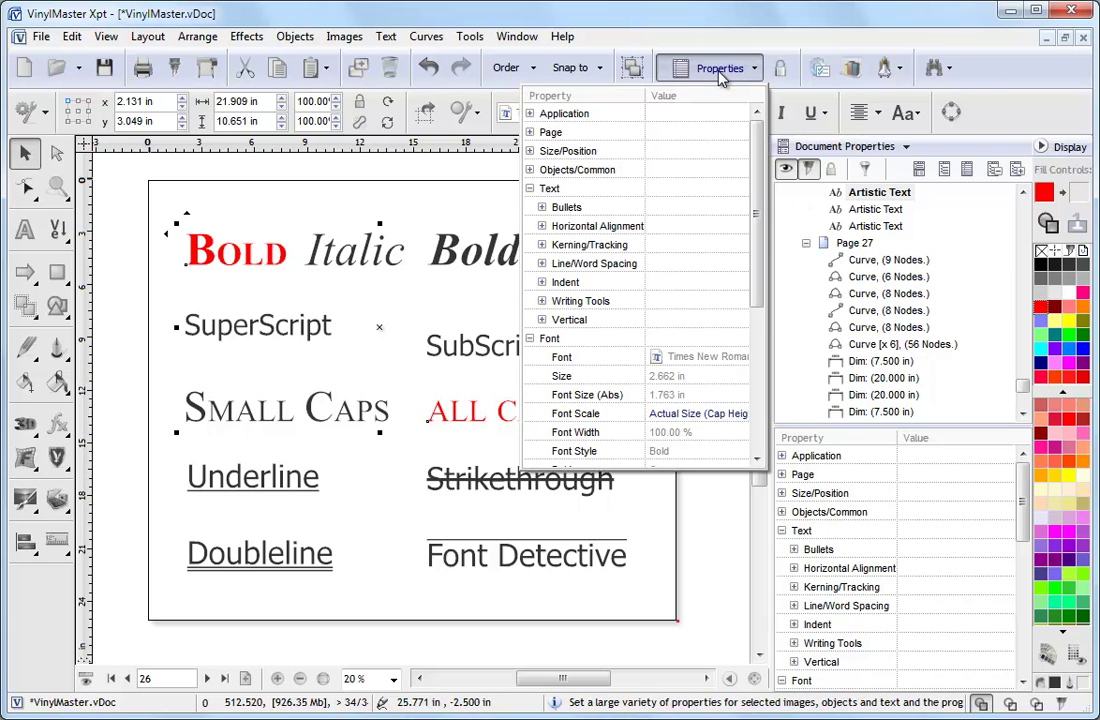
pyautogui.scroll(-3, 757, 168)
pyautogui.moveTo(757, 168); pyautogui.dragTo(759, 268)
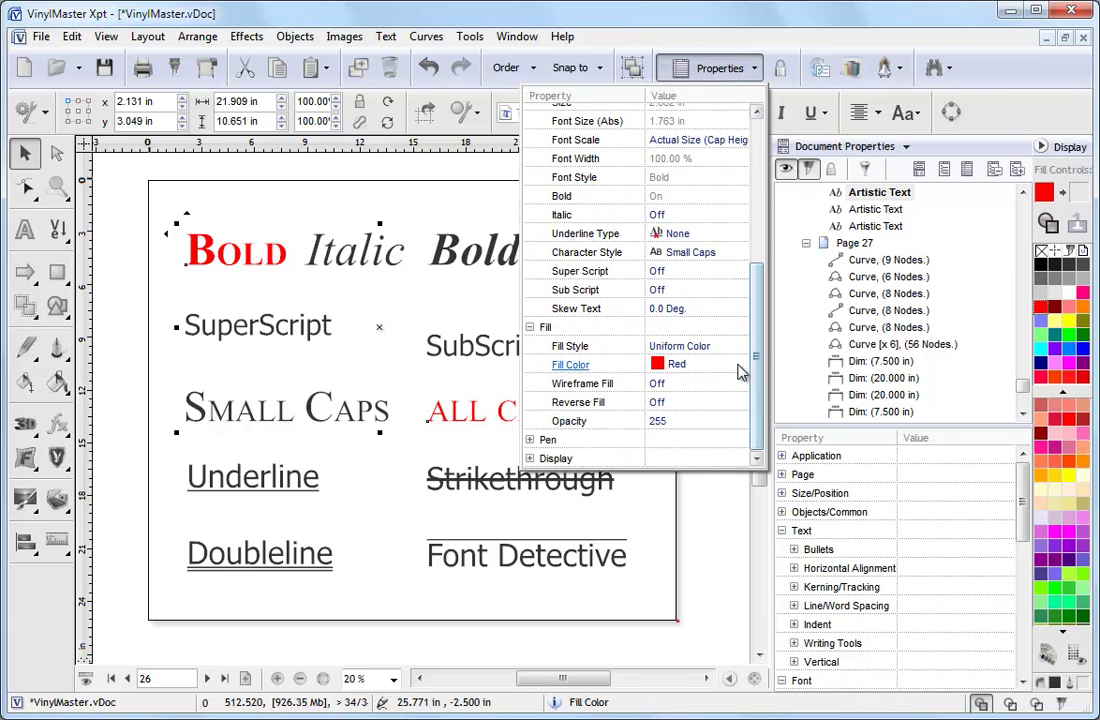
pyautogui.click(741, 364)
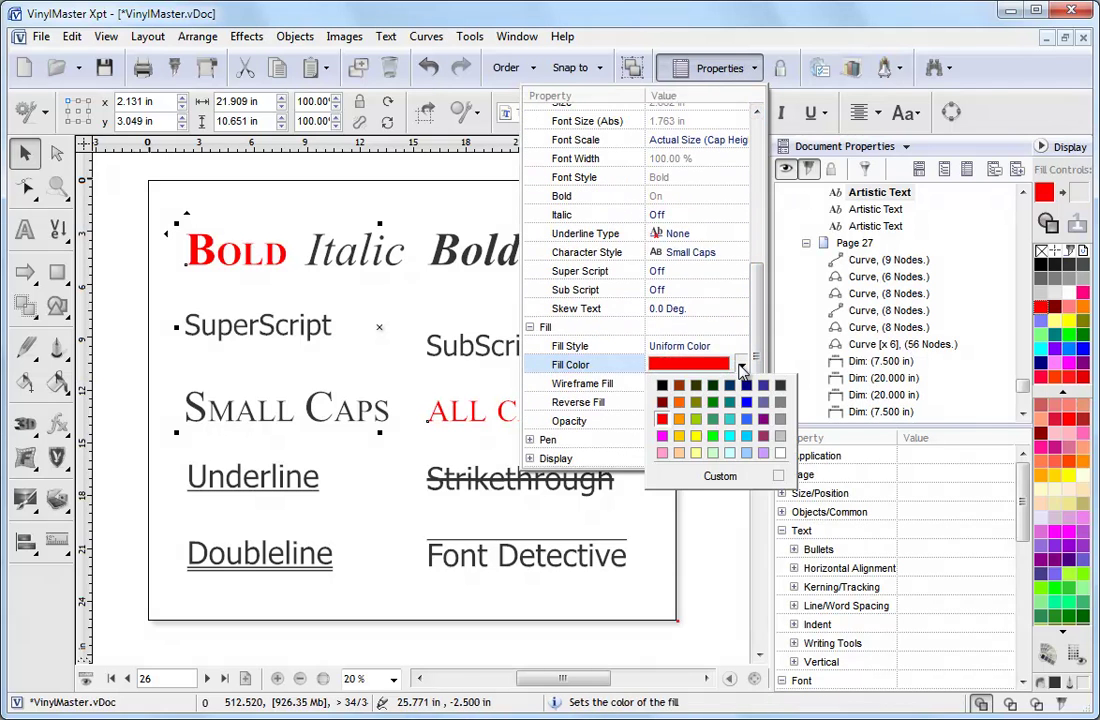
pyautogui.click(663, 437)
pyautogui.click(717, 543)
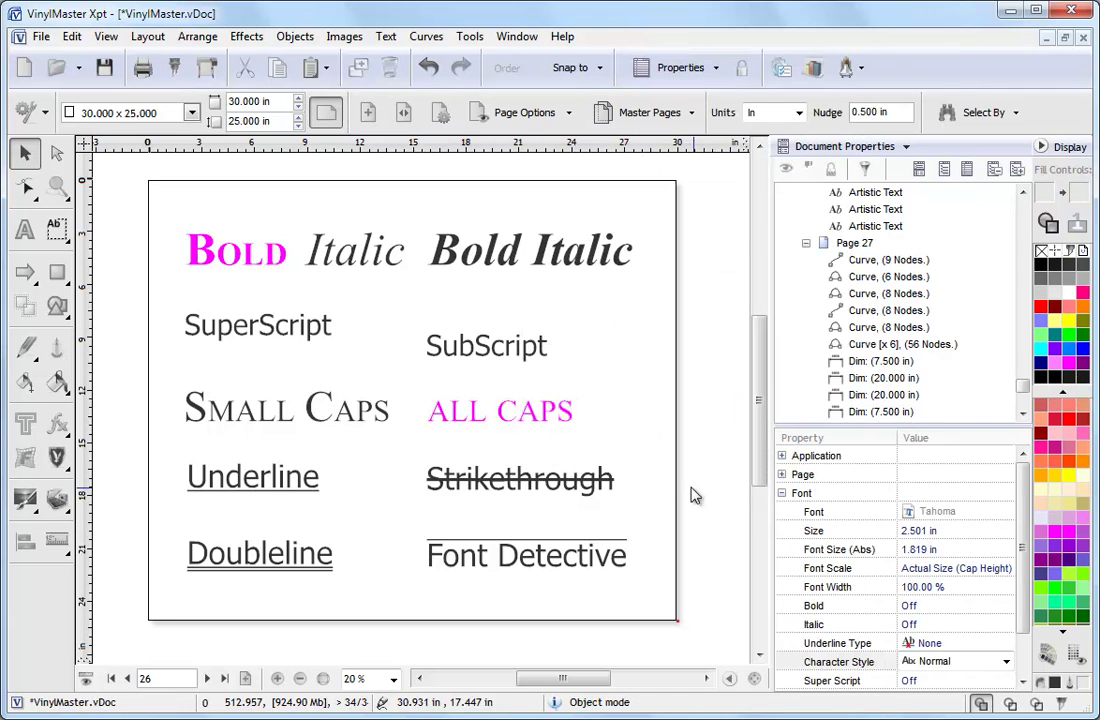
# Use Font Detective to match the word JOHN to Grafarald, then close it
pyautogui.click(850, 68)
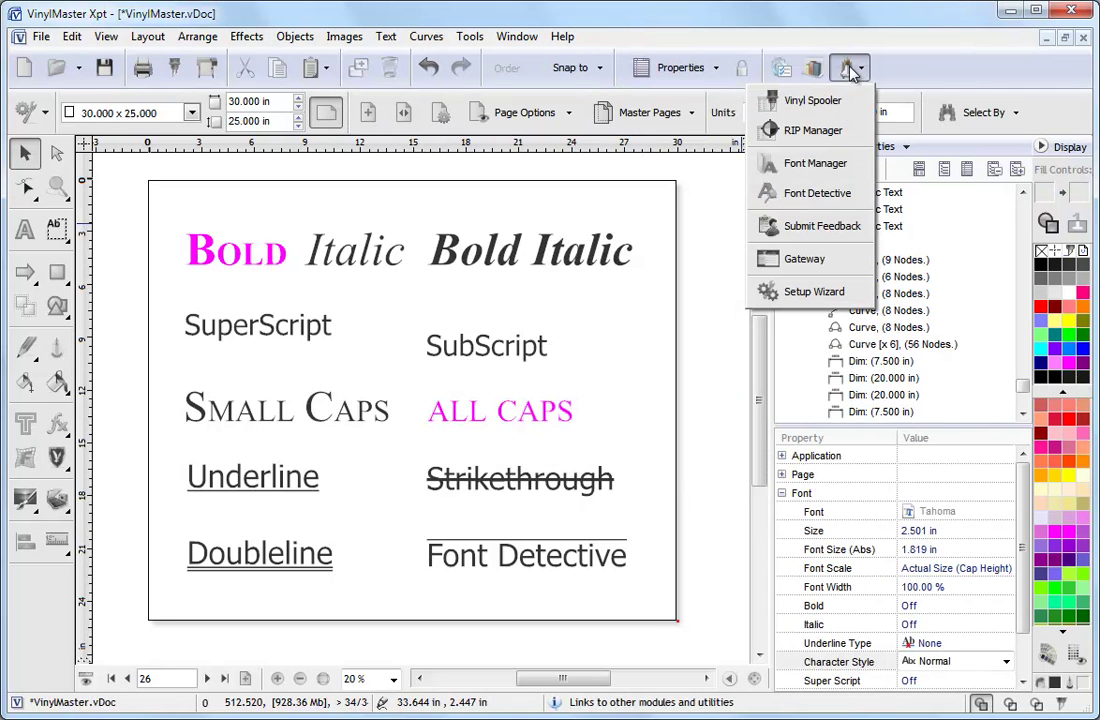
pyautogui.click(826, 196)
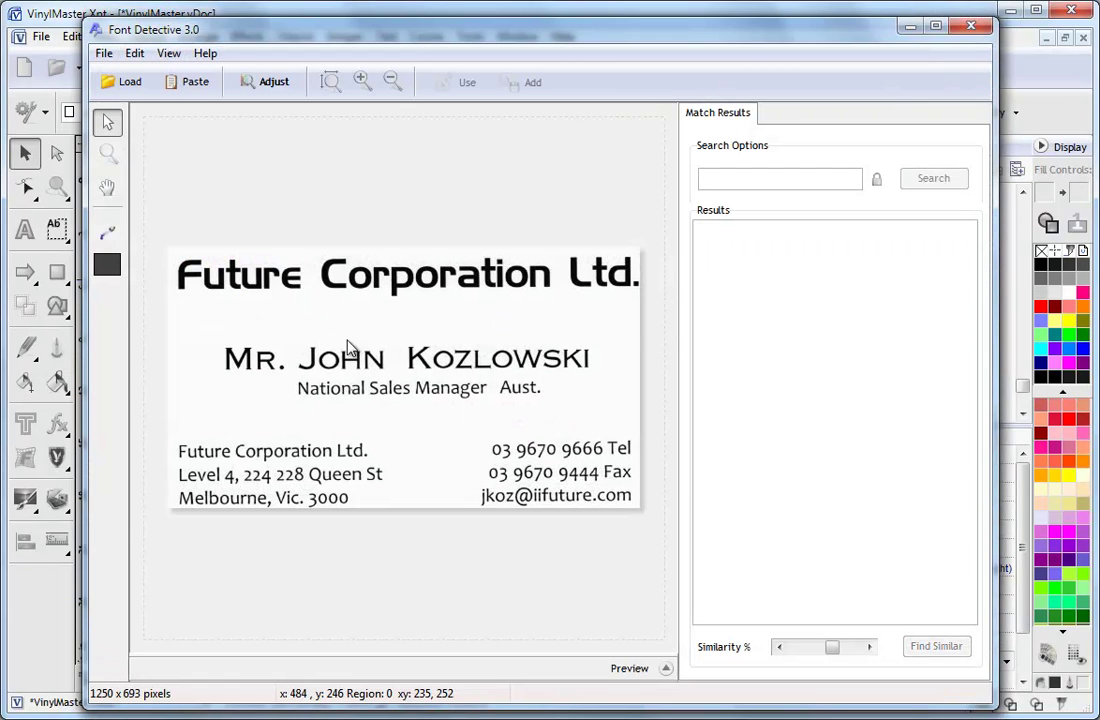
pyautogui.moveTo(390, 381); pyautogui.dragTo(392, 381)
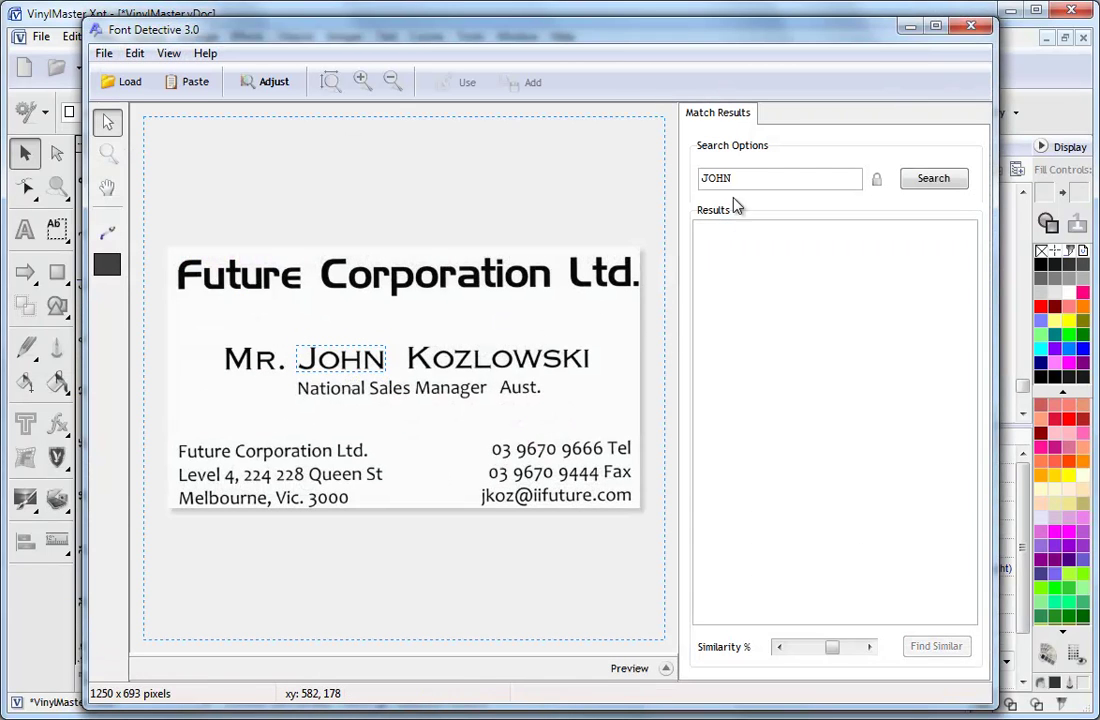
pyautogui.click(930, 184)
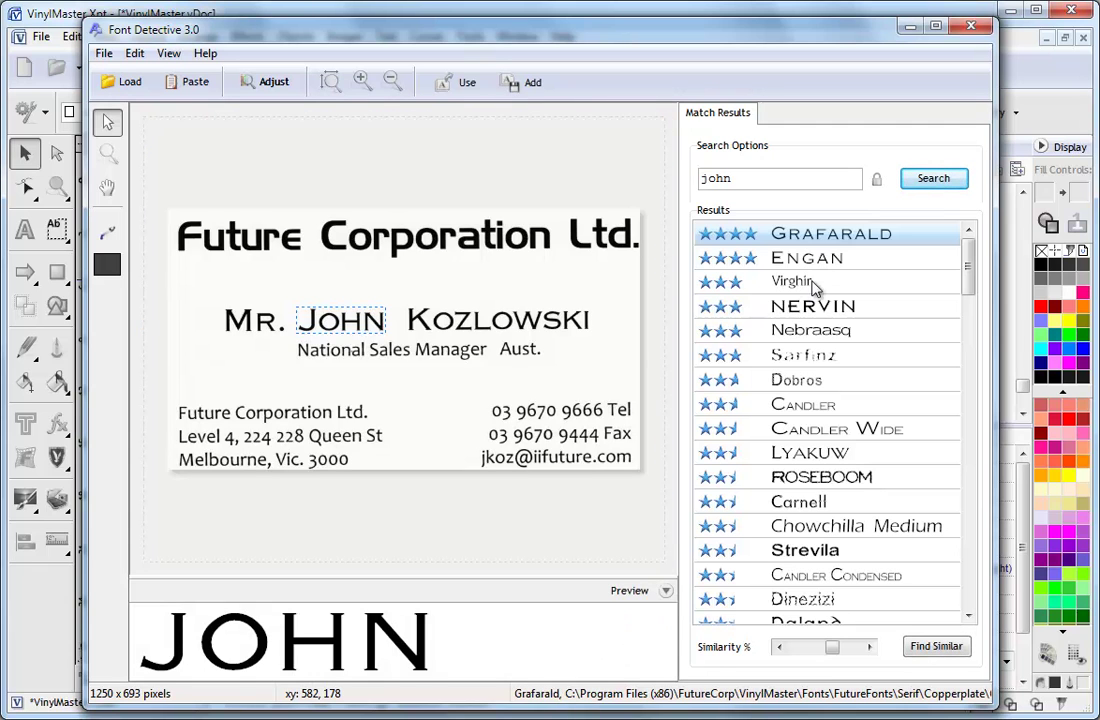
pyautogui.click(813, 240)
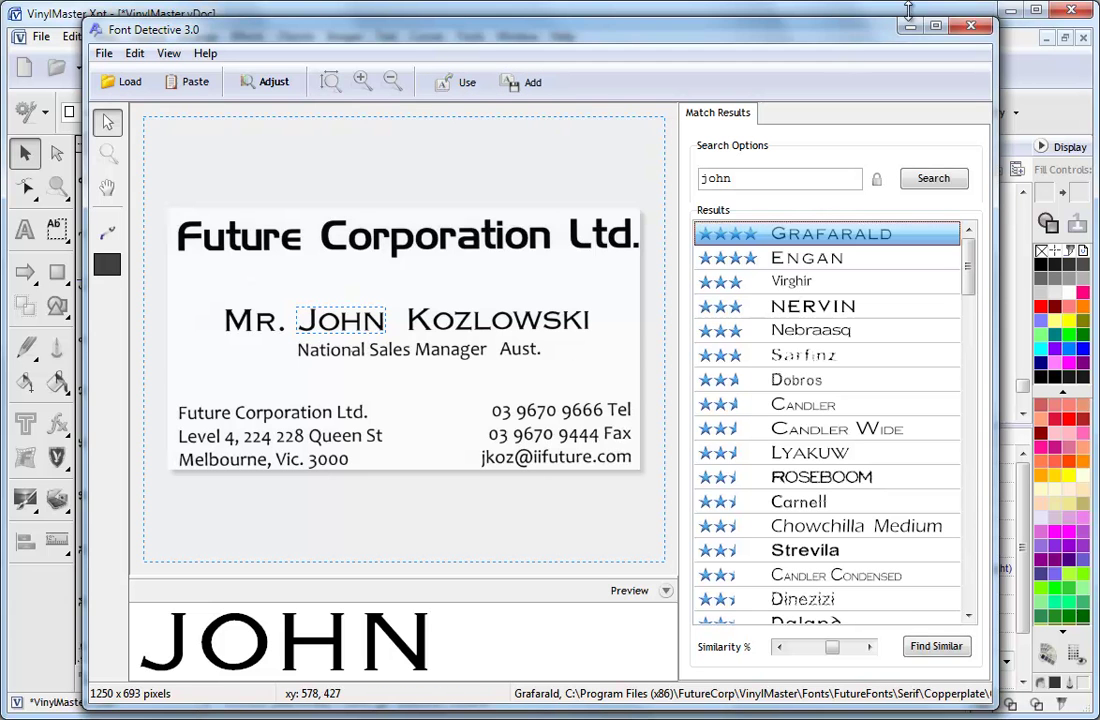
pyautogui.click(971, 27)
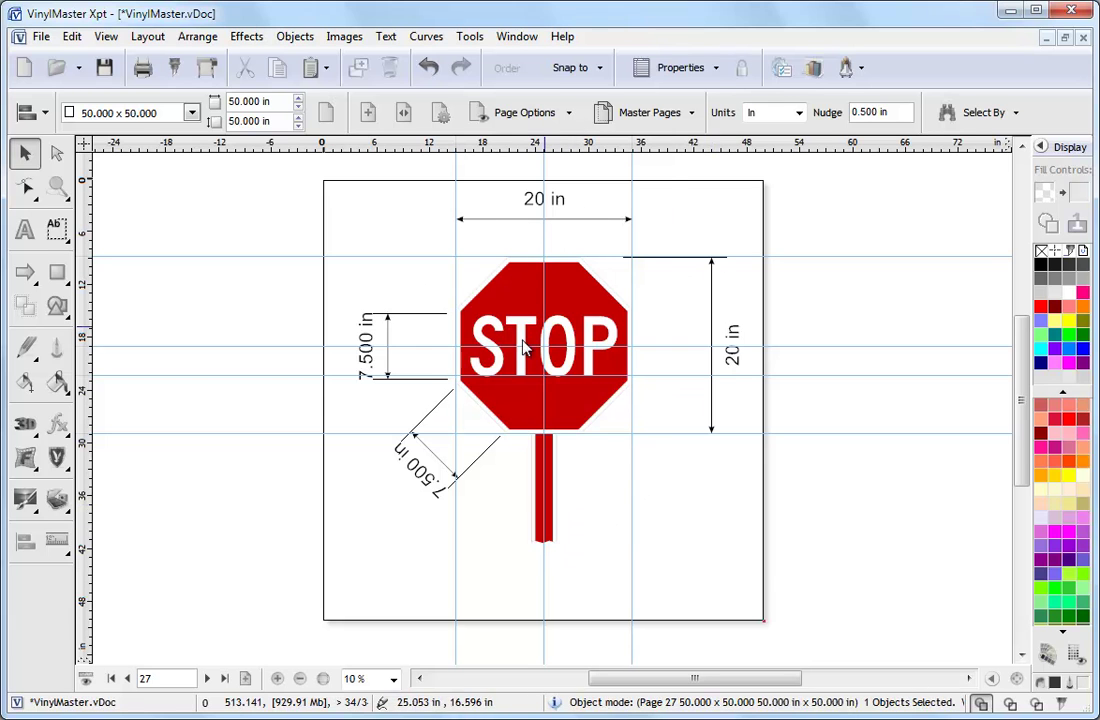
pyautogui.moveTo(1012, 146); pyautogui.dragTo(1010, 168)
pyautogui.moveTo(87, 647)
pyautogui.mouseDown()
pyautogui.moveTo(316, 660)
pyautogui.moveTo(87, 660)
pyautogui.mouseUp()
pyautogui.moveTo(1003, 173); pyautogui.dragTo(1011, 146)
pyautogui.click(193, 115)
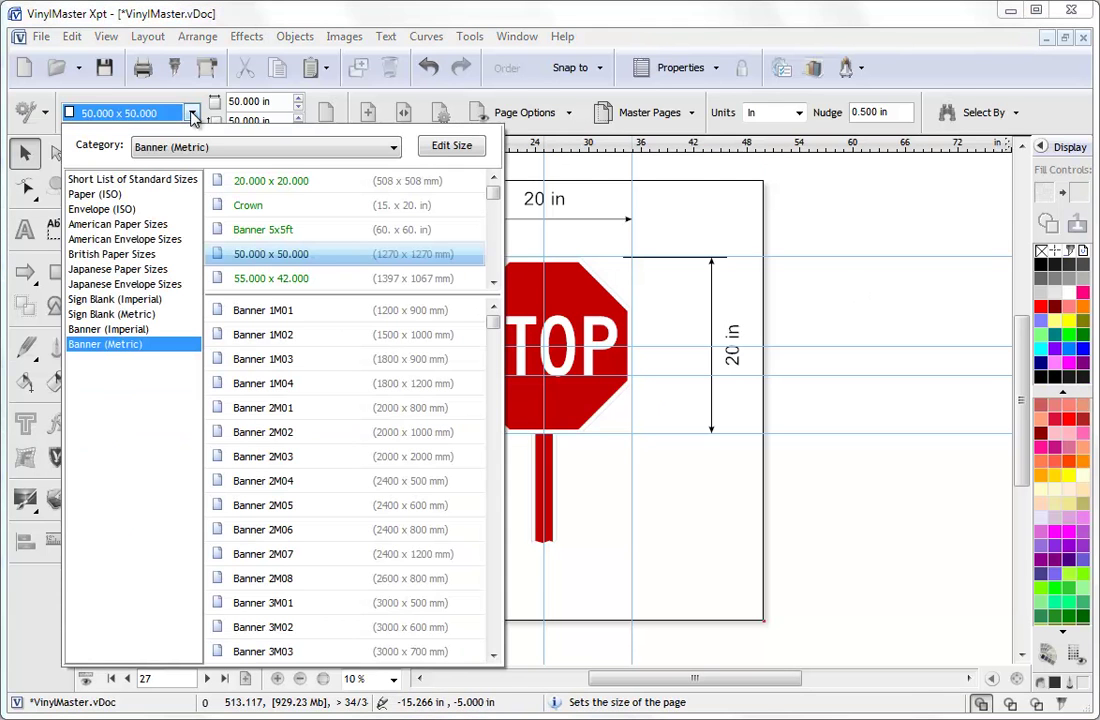
pyautogui.click(150, 194)
pyautogui.moveTo(494, 325); pyautogui.dragTo(494, 446)
pyautogui.scroll(-2, 470, 435)
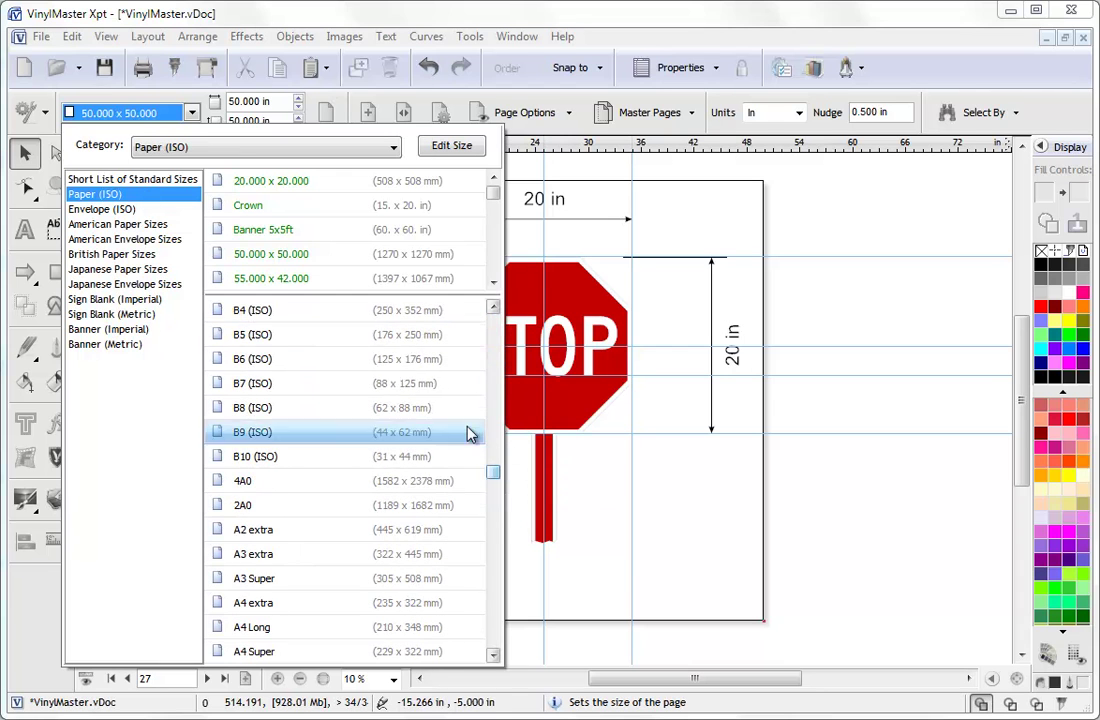
pyautogui.click(115, 209)
pyautogui.click(128, 300)
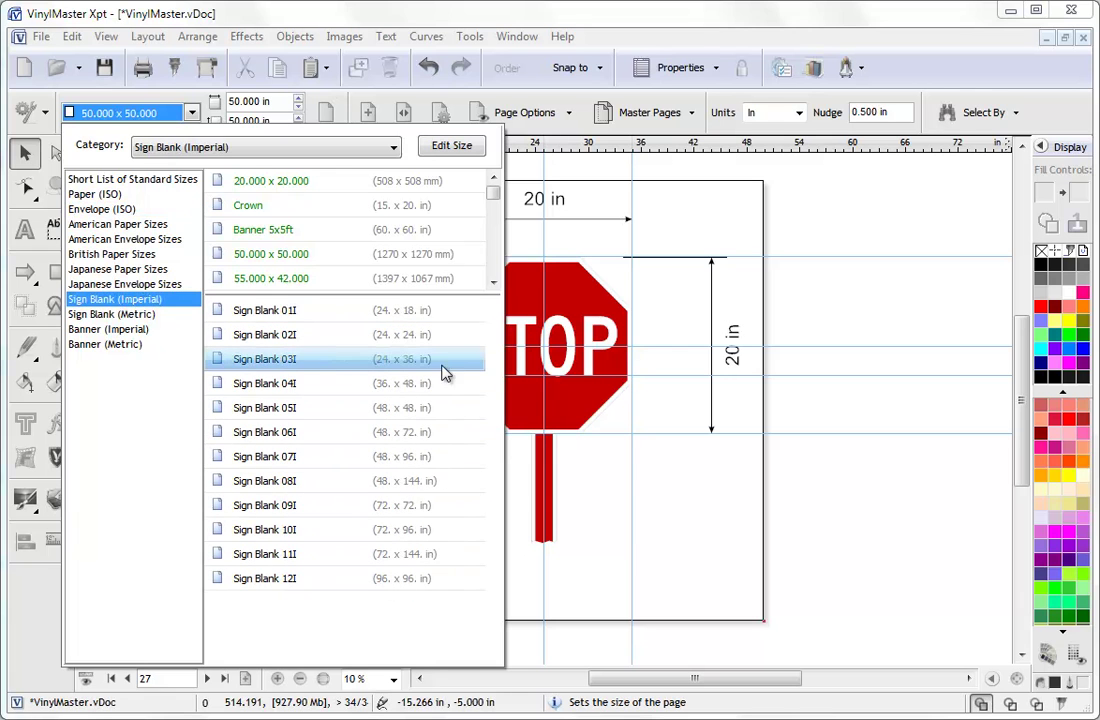
pyautogui.click(645, 316)
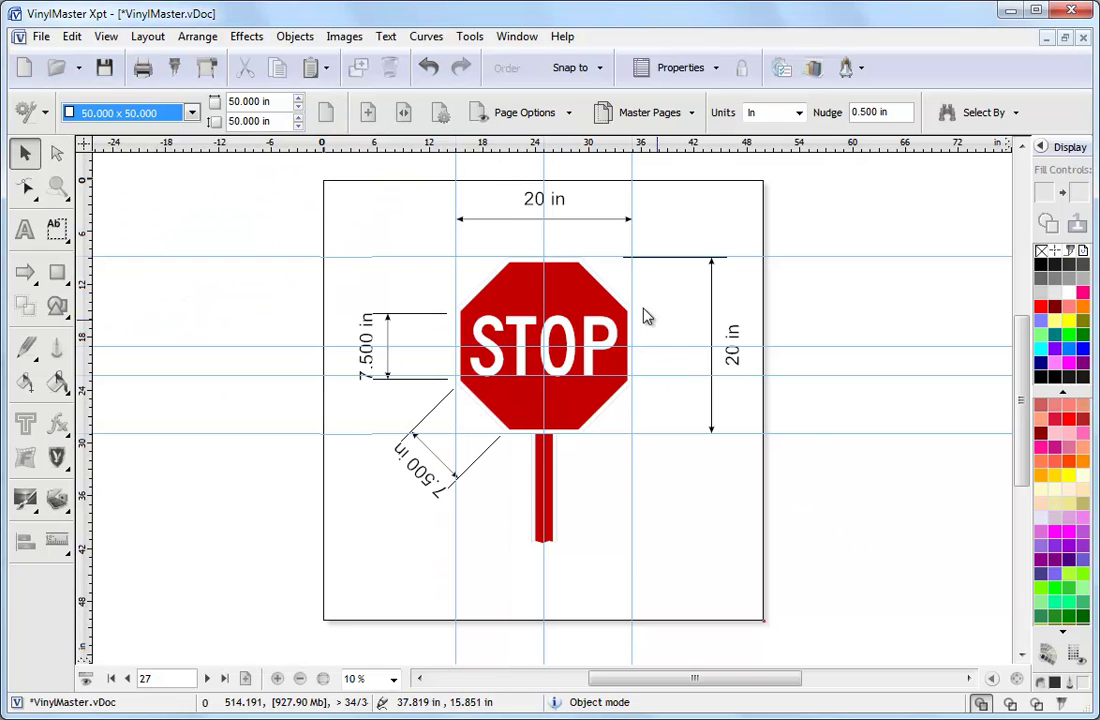
# Set the page background to a uniform yellow fill in Page Setup
pyautogui.click(440, 112)
pyautogui.click(674, 169)
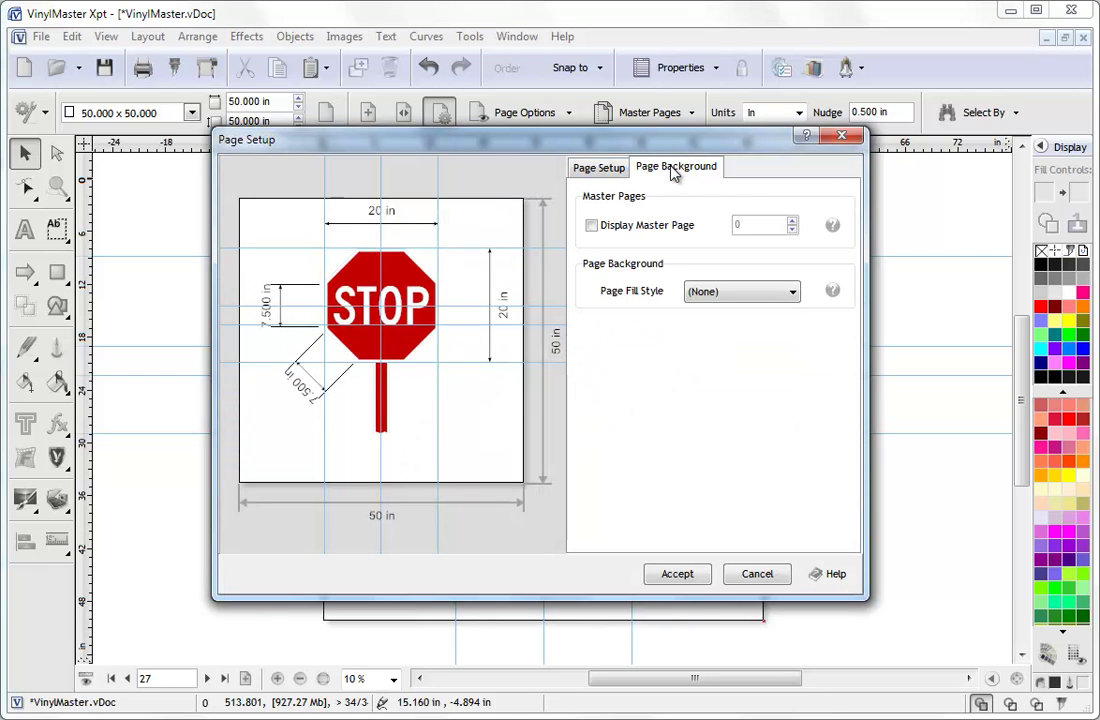
pyautogui.click(712, 291)
pyautogui.click(716, 326)
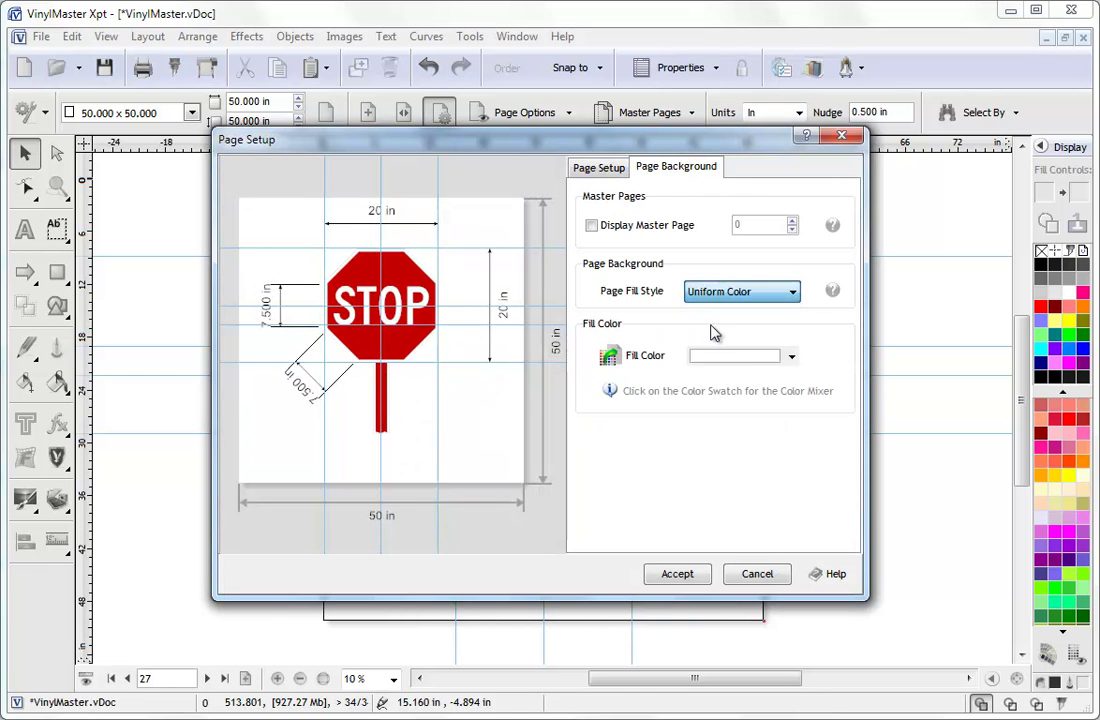
pyautogui.click(791, 357)
pyautogui.click(738, 430)
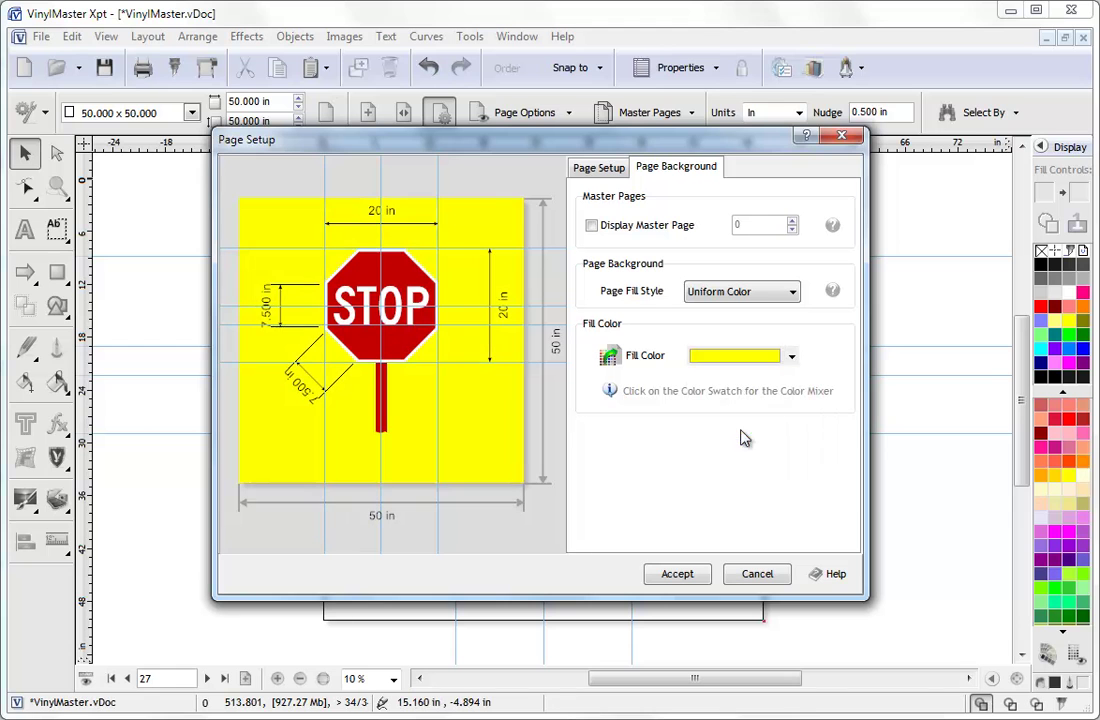
pyautogui.click(677, 575)
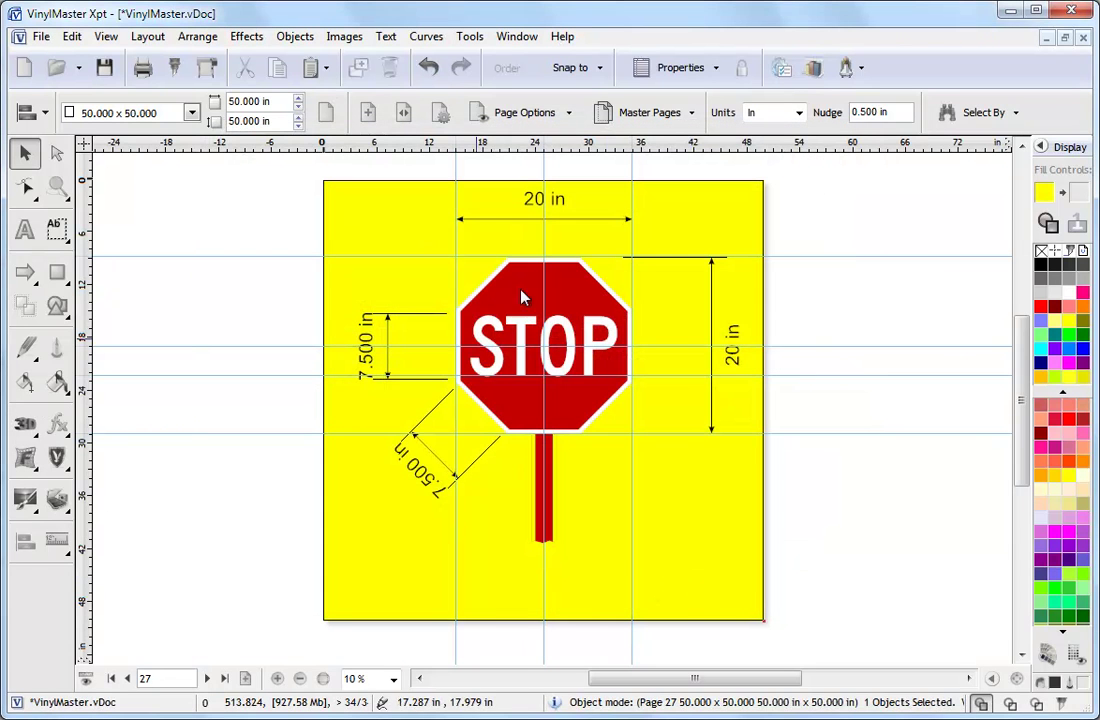
# Browse the Page Options, Master Pages, Units and Select By menus without changing anything
pyautogui.click(522, 112)
pyautogui.moveTo(506, 207)
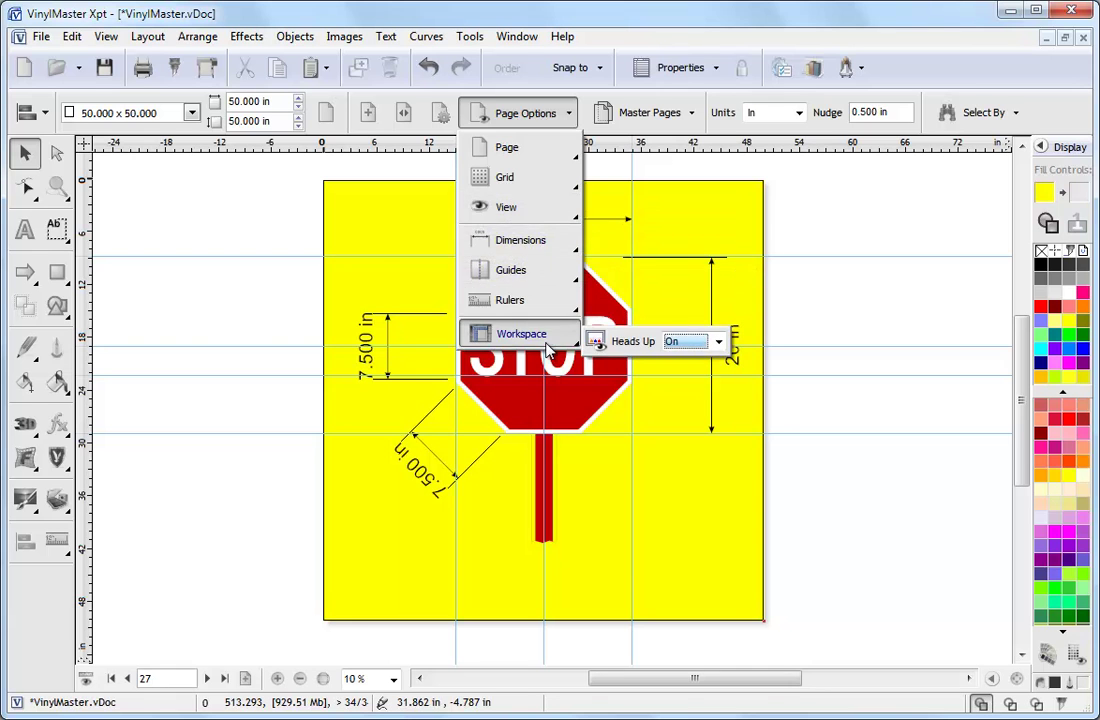
pyautogui.moveTo(518, 300)
pyautogui.click(618, 112)
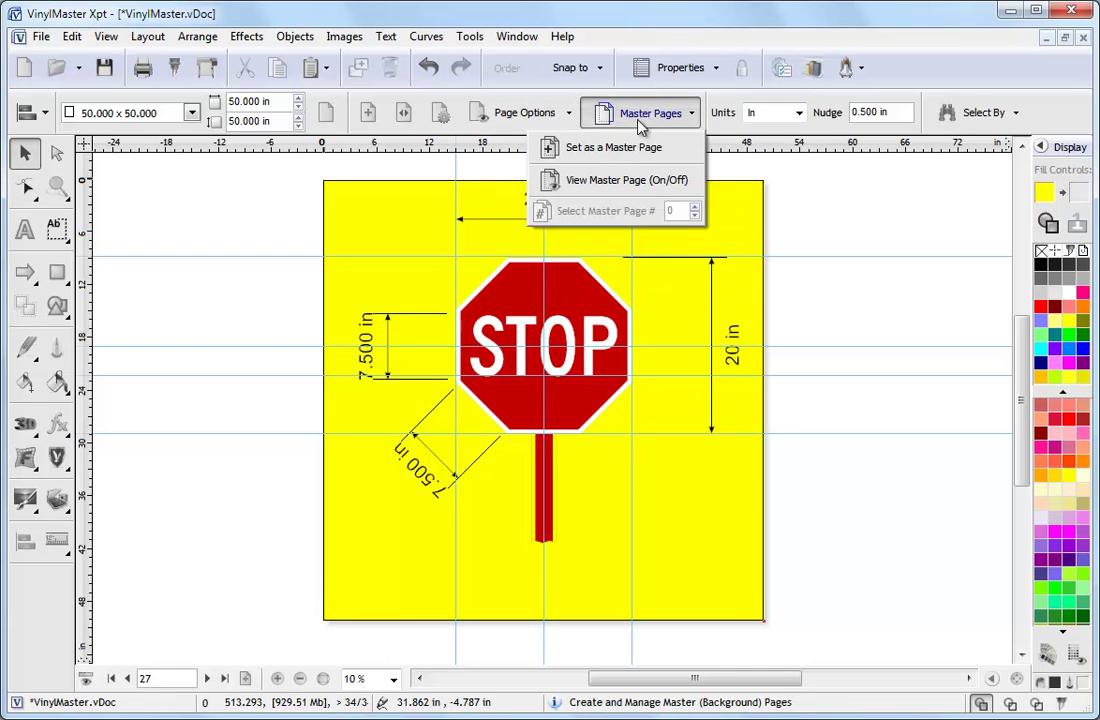
pyautogui.click(797, 113)
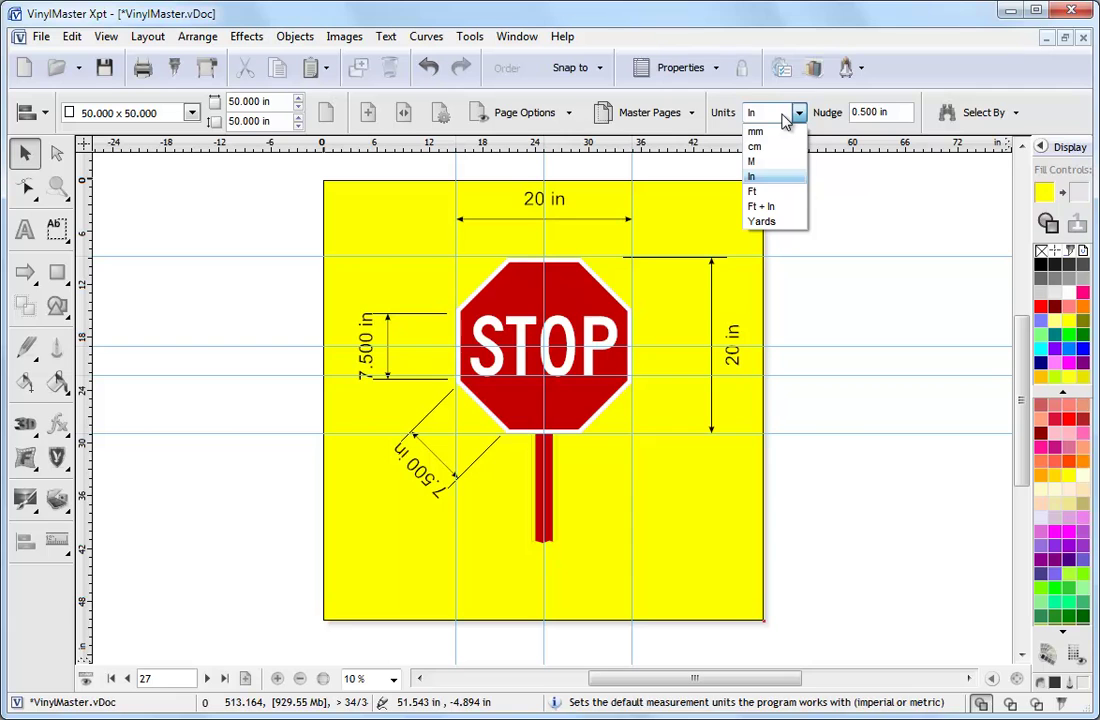
pyautogui.press('Escape')
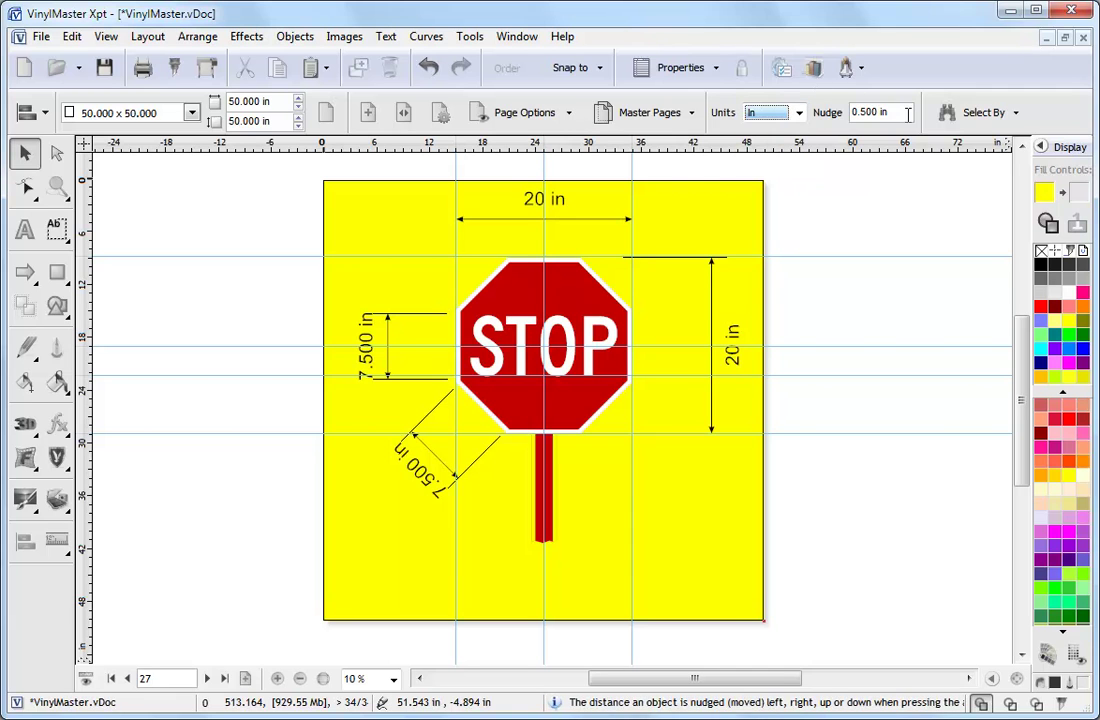
pyautogui.click(1005, 113)
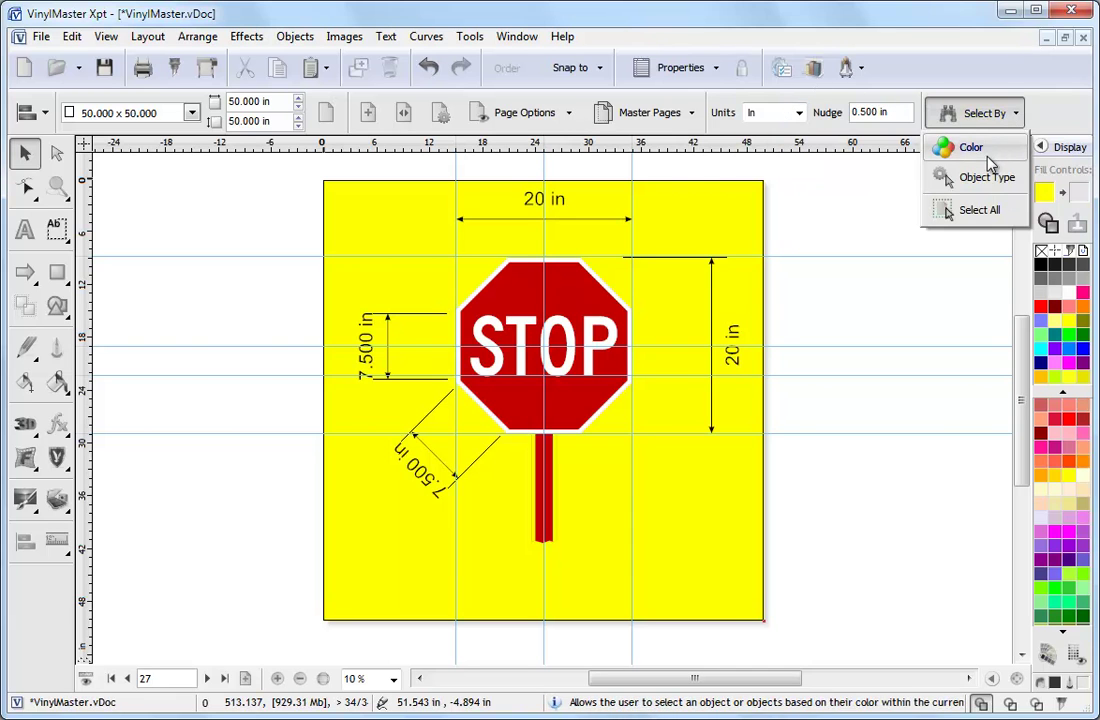
pyautogui.click(860, 207)
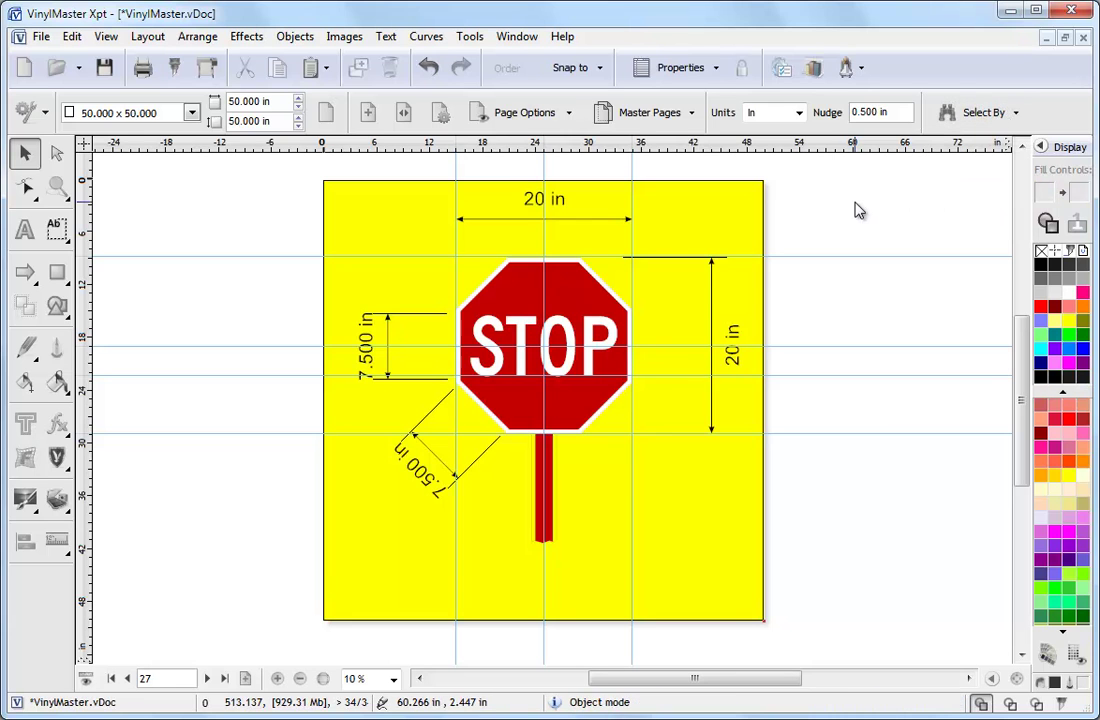
# Select the car photo on page 28 and browse its Masking, Vectorizing and Edit Image menus
pyautogui.click(222, 682)
pyautogui.click(708, 476)
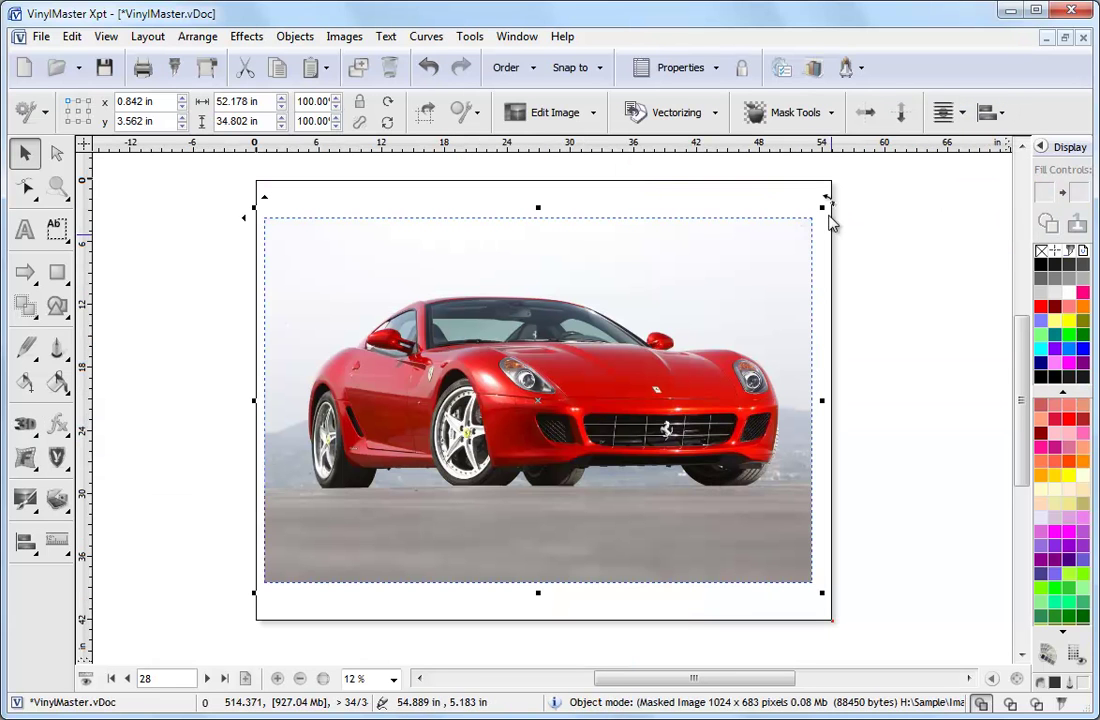
pyautogui.click(816, 124)
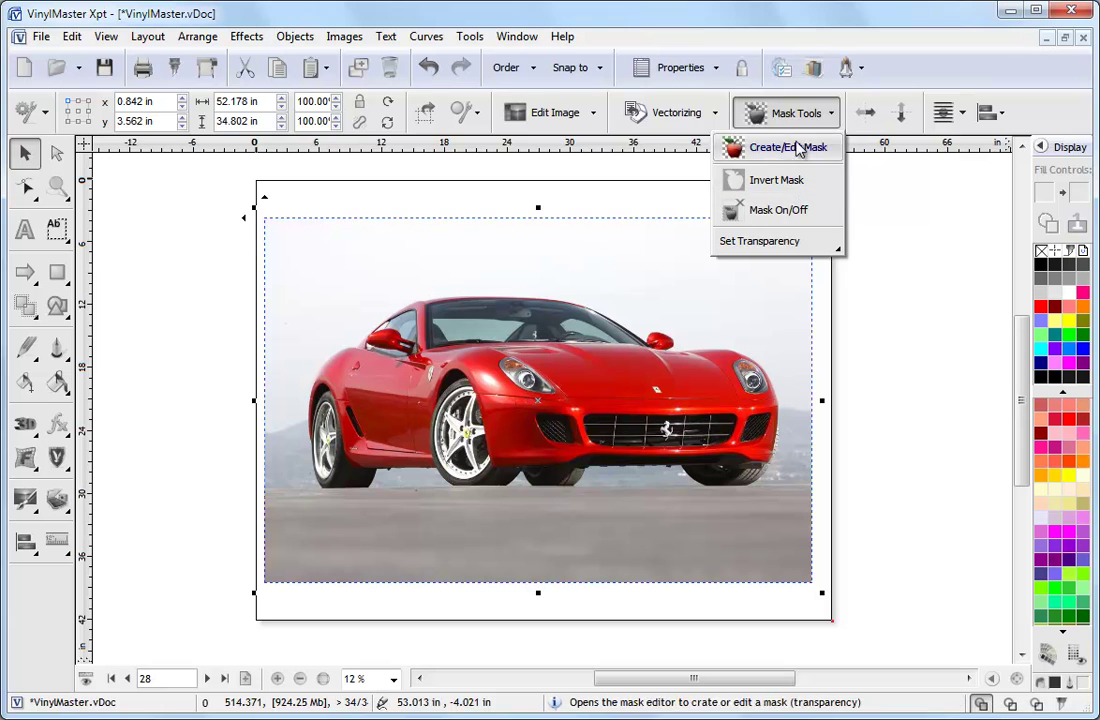
pyautogui.click(680, 113)
pyautogui.click(590, 113)
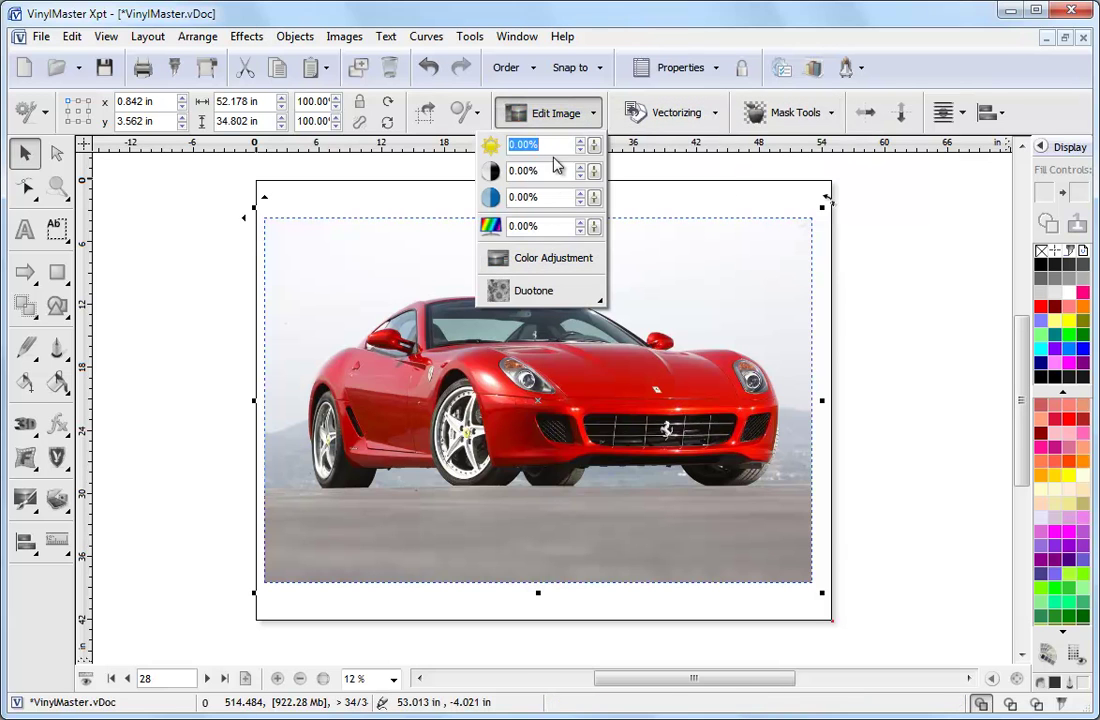
# In the Image Editor, boost saturation, darken and invert the photo, then undo it
pyautogui.click(556, 260)
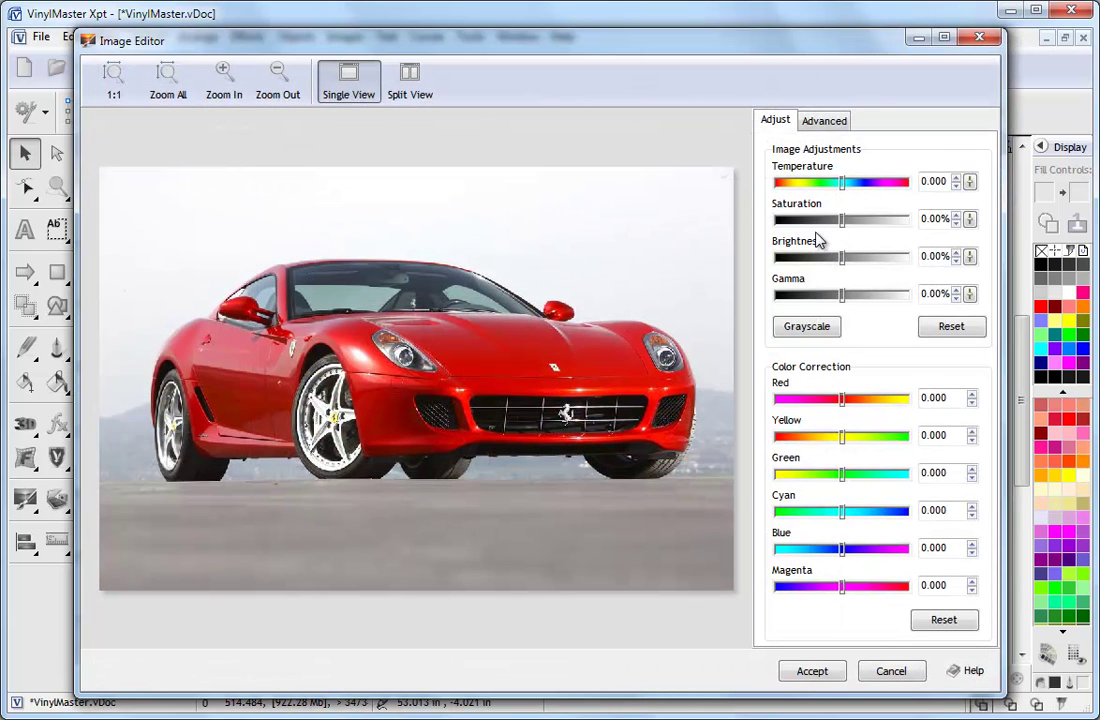
pyautogui.moveTo(843, 222); pyautogui.dragTo(858, 220)
pyautogui.moveTo(840, 262); pyautogui.dragTo(835, 263)
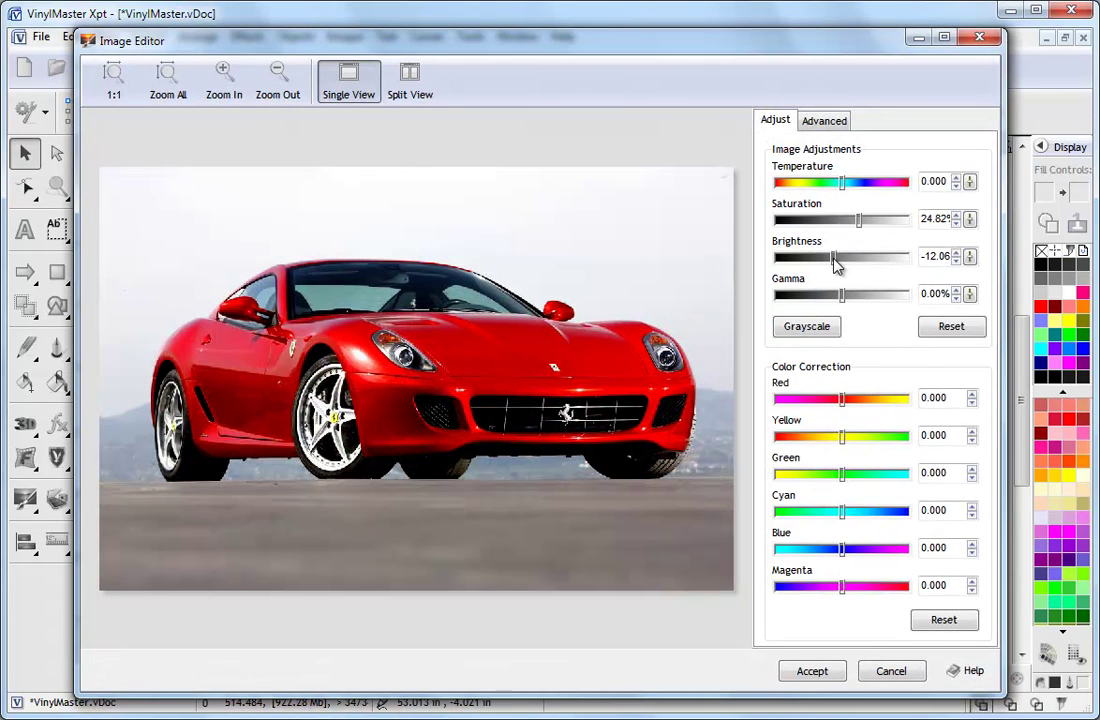
pyautogui.click(824, 120)
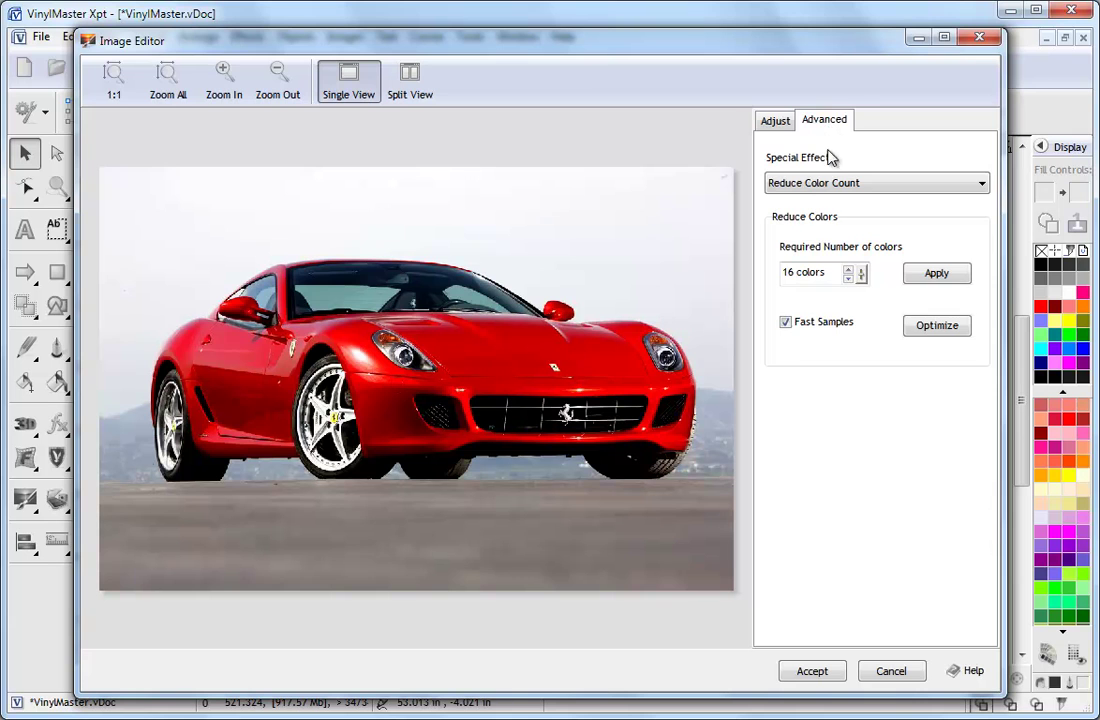
pyautogui.click(830, 183)
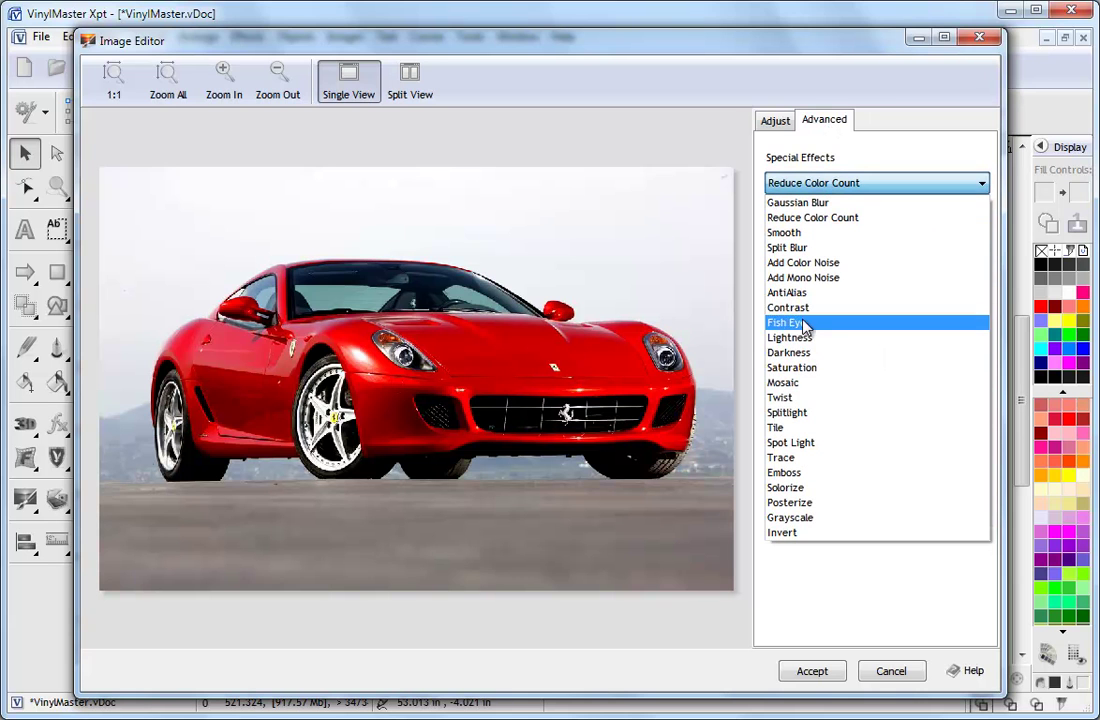
pyautogui.click(828, 532)
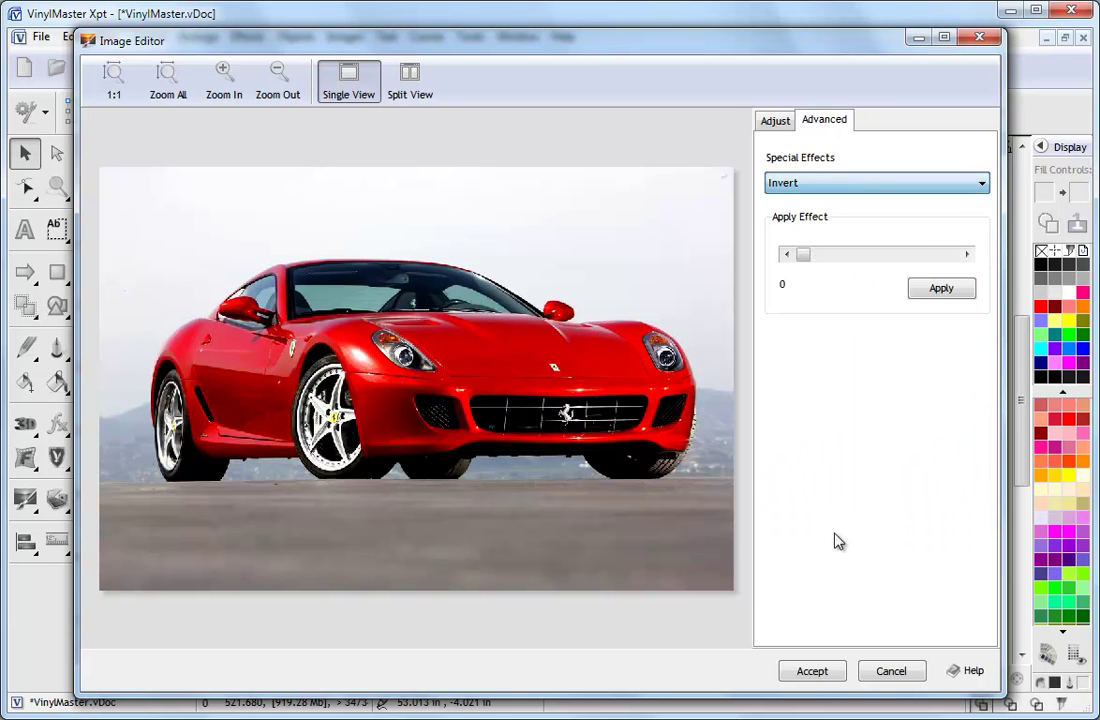
pyautogui.click(966, 256)
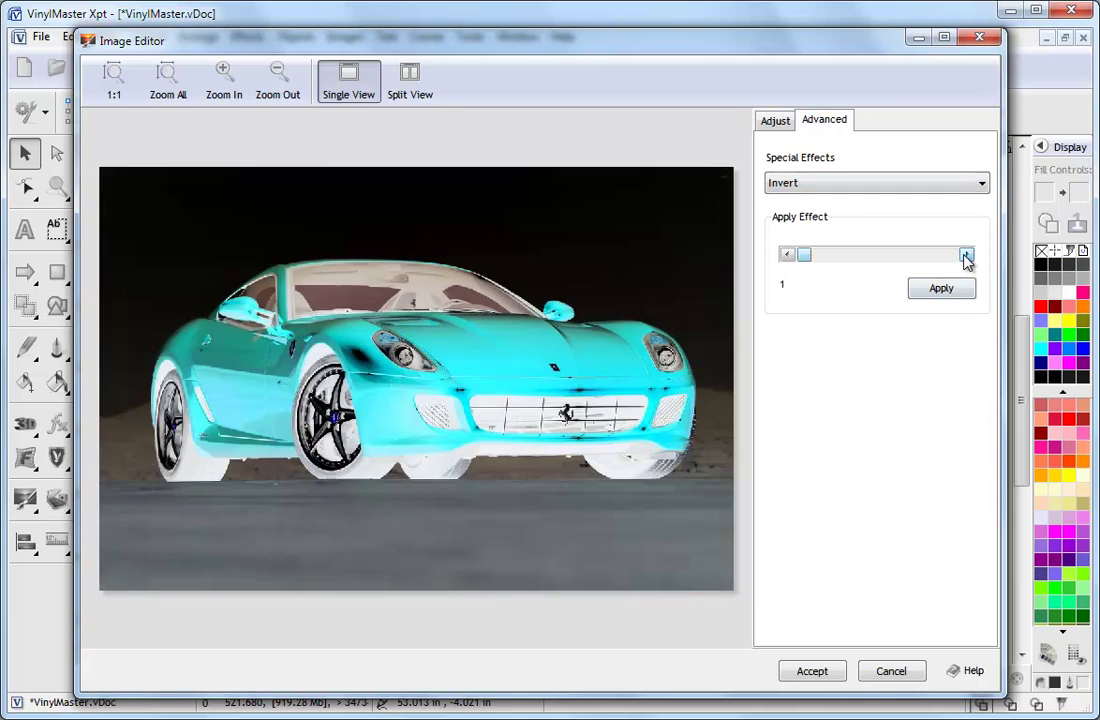
pyautogui.click(812, 671)
pyautogui.hotkey('ctrl', 'z')
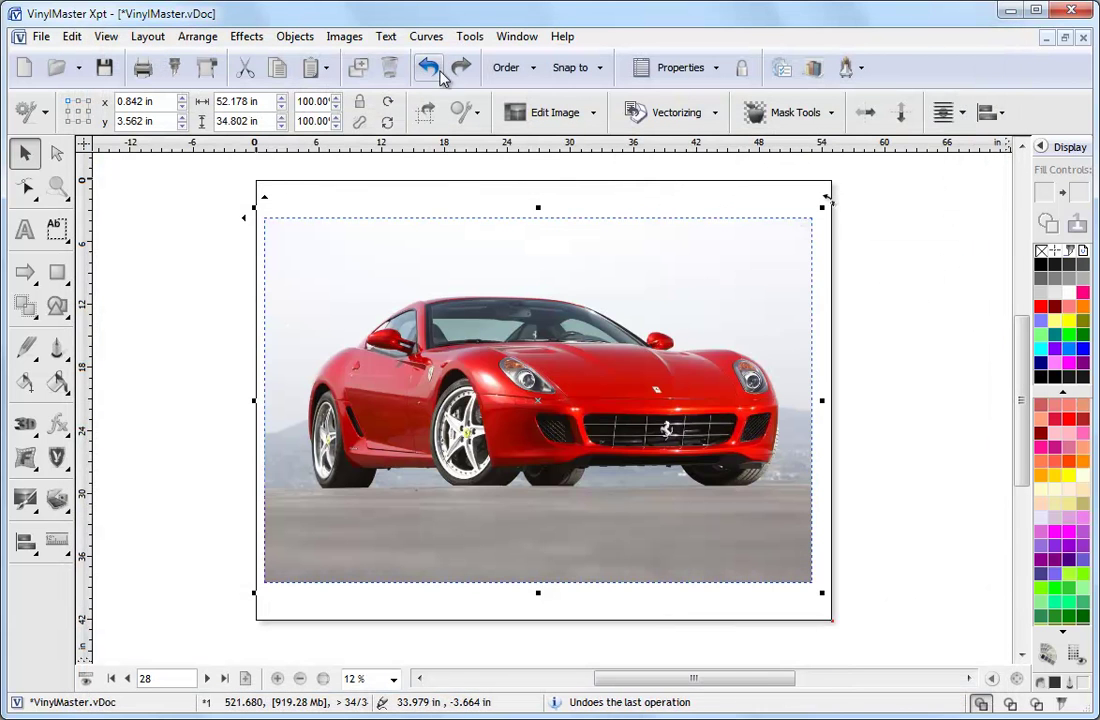
# Mask out the white sky and grey road behind the red car and accept the masked image
pyautogui.click(795, 112)
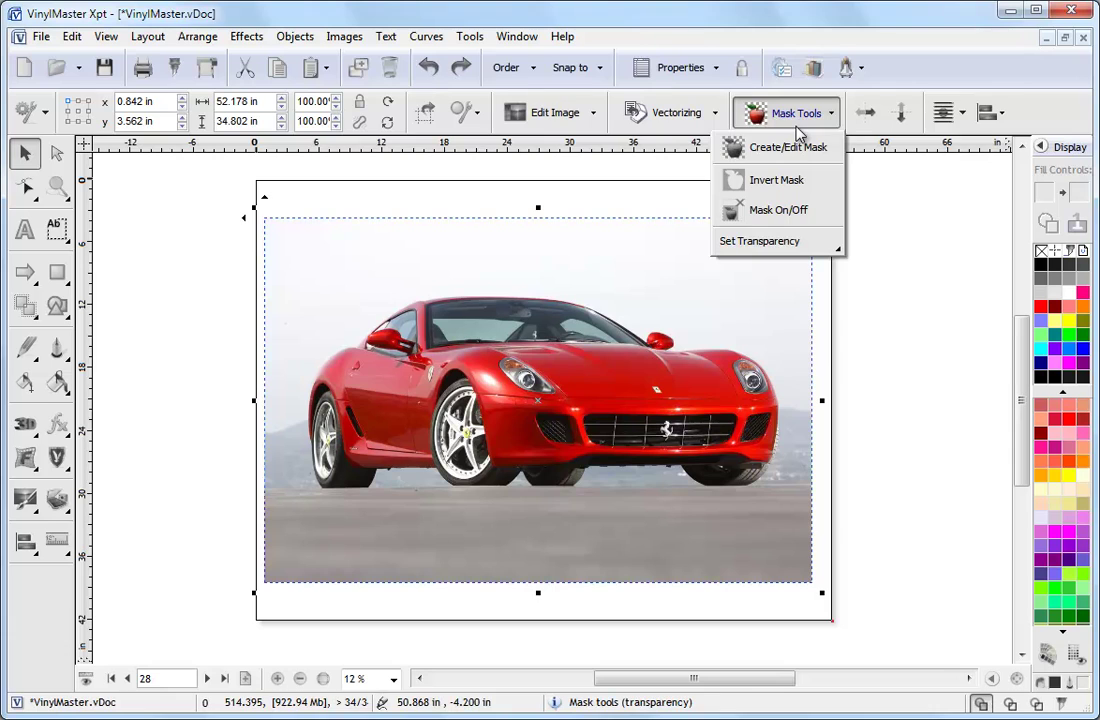
pyautogui.click(788, 147)
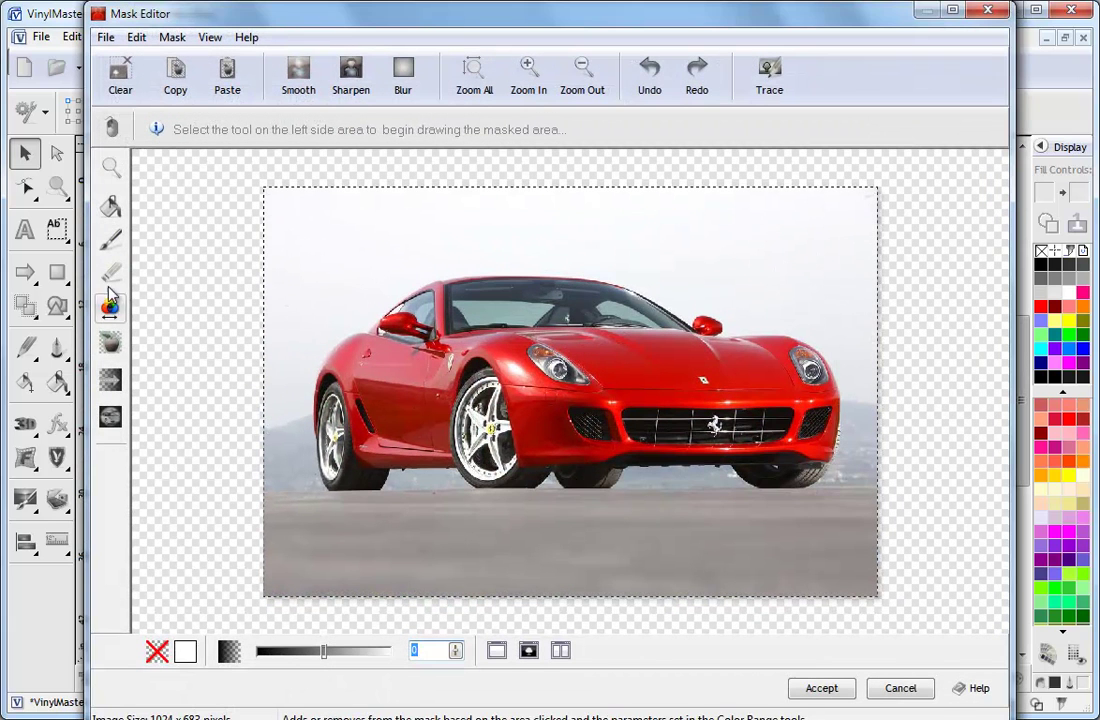
pyautogui.click(110, 240)
pyautogui.moveTo(308, 350)
pyautogui.mouseDown()
pyautogui.moveTo(410, 268)
pyautogui.moveTo(688, 298)
pyautogui.moveTo(710, 312)
pyautogui.moveTo(783, 300)
pyautogui.moveTo(862, 362)
pyautogui.moveTo(857, 464)
pyautogui.mouseUp()
pyautogui.click(111, 205)
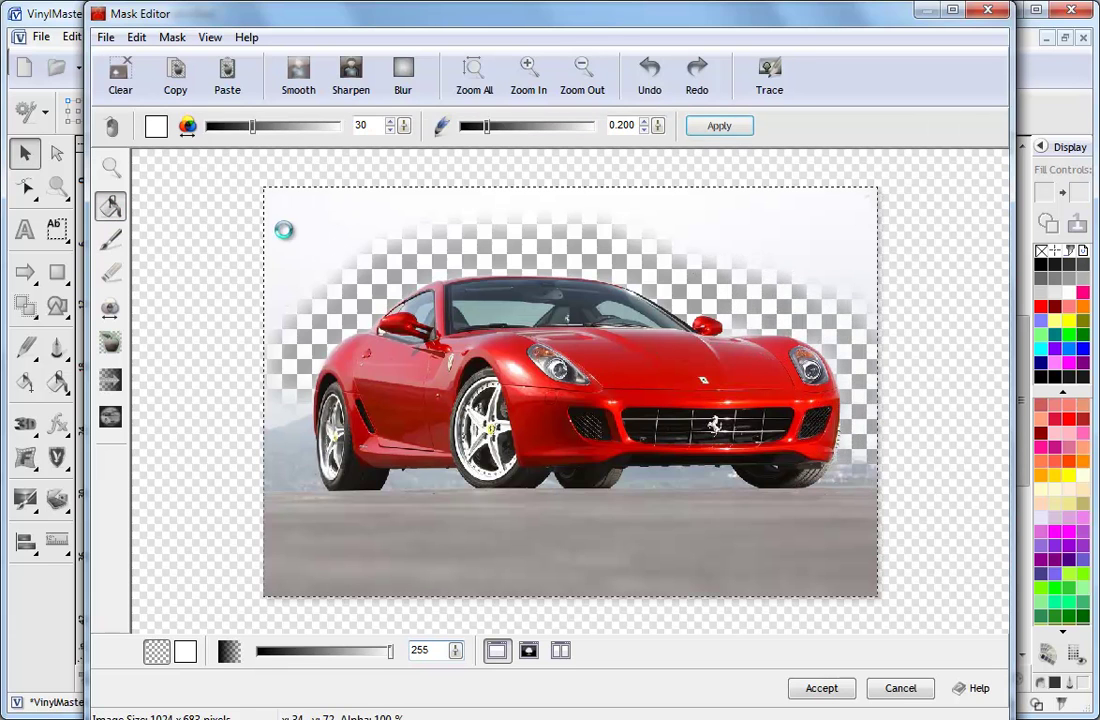
pyautogui.click(288, 218)
pyautogui.click(489, 527)
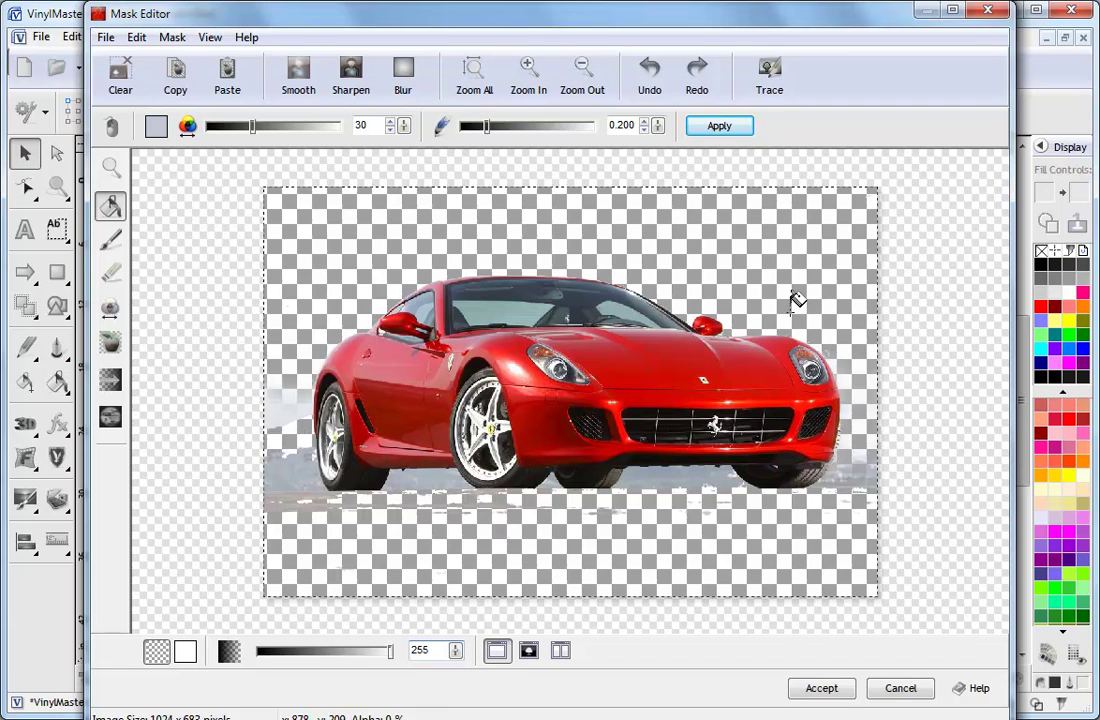
pyautogui.click(821, 688)
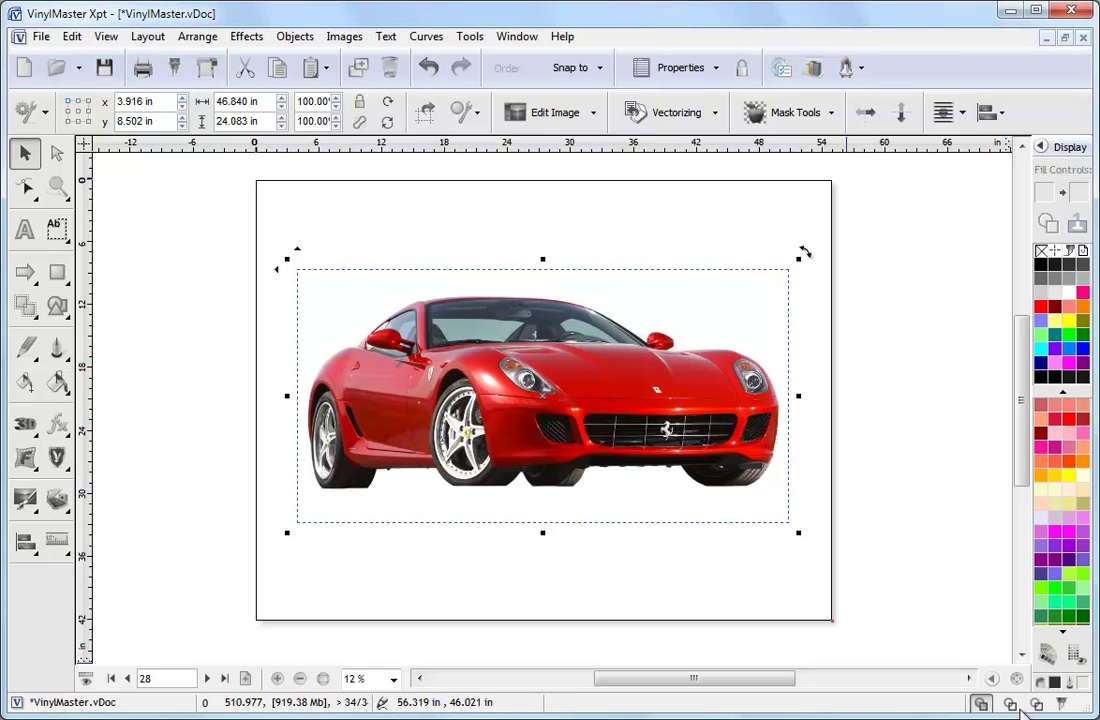
# Trace the Imperial Coffee logo on page 29 into colour vectors and preview it in wireframe
pyautogui.click(207, 678)
pyautogui.click(551, 346)
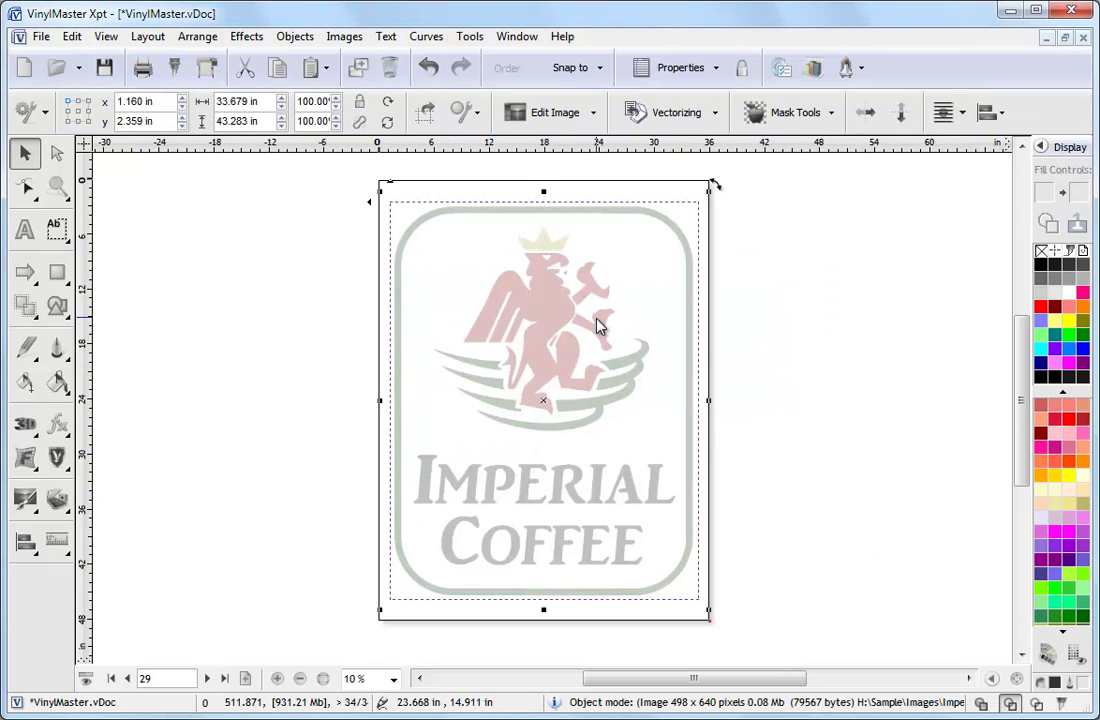
pyautogui.click(680, 113)
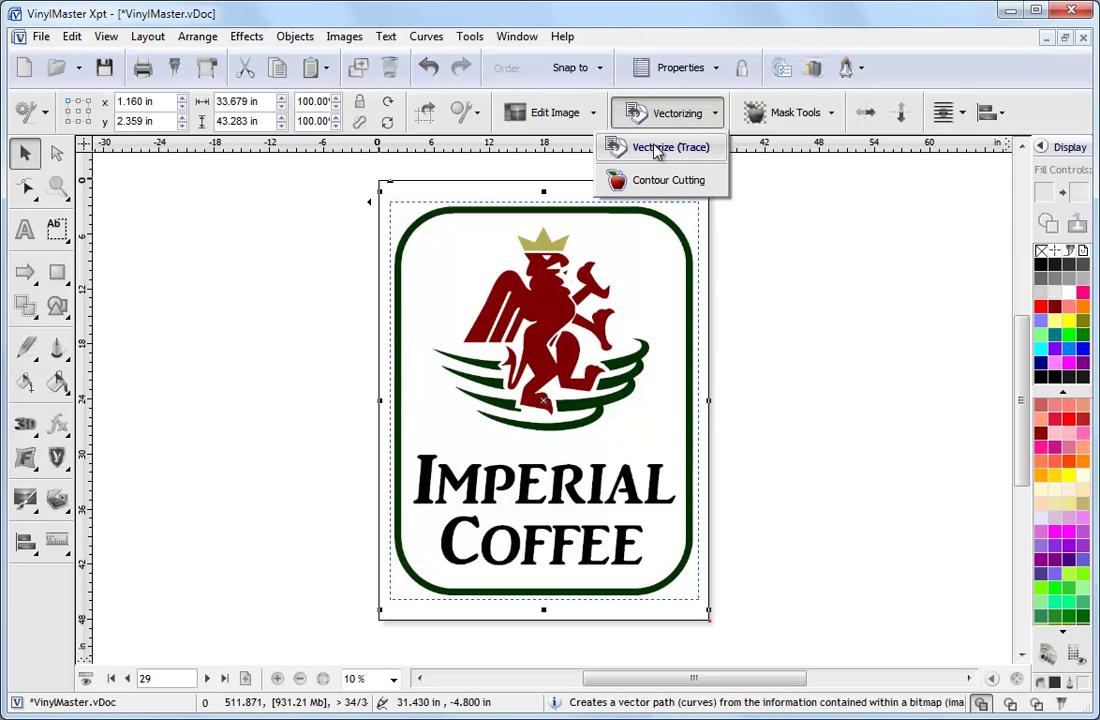
pyautogui.click(669, 150)
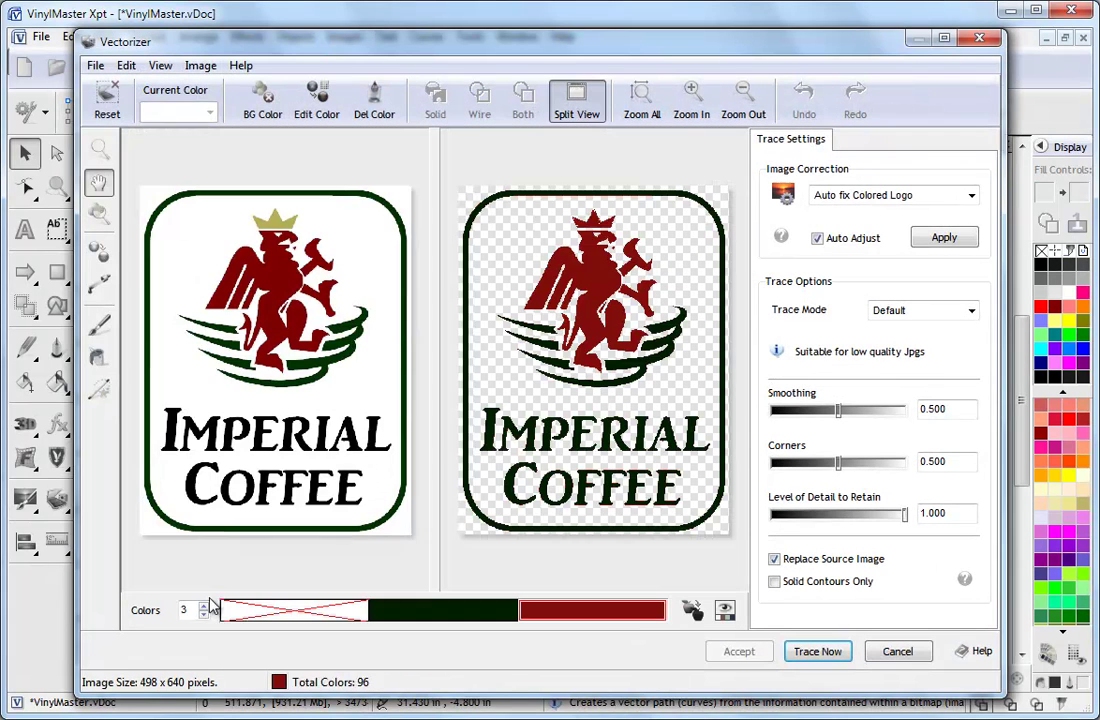
pyautogui.write('6')
pyautogui.click(620, 615)
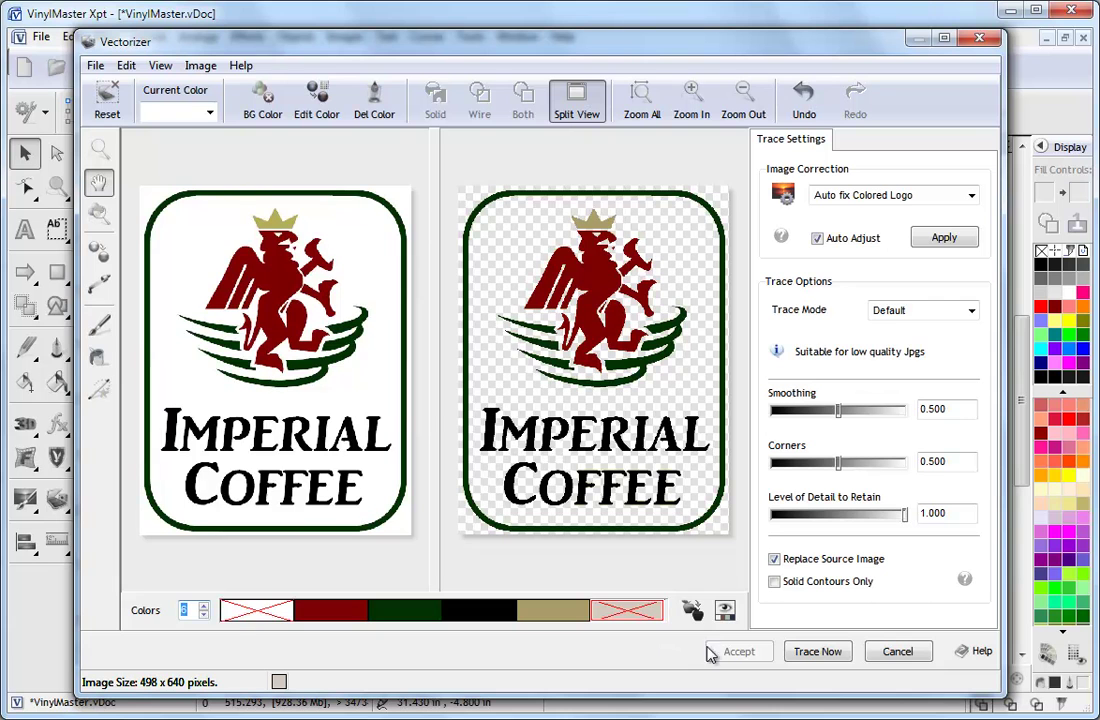
pyautogui.click(812, 652)
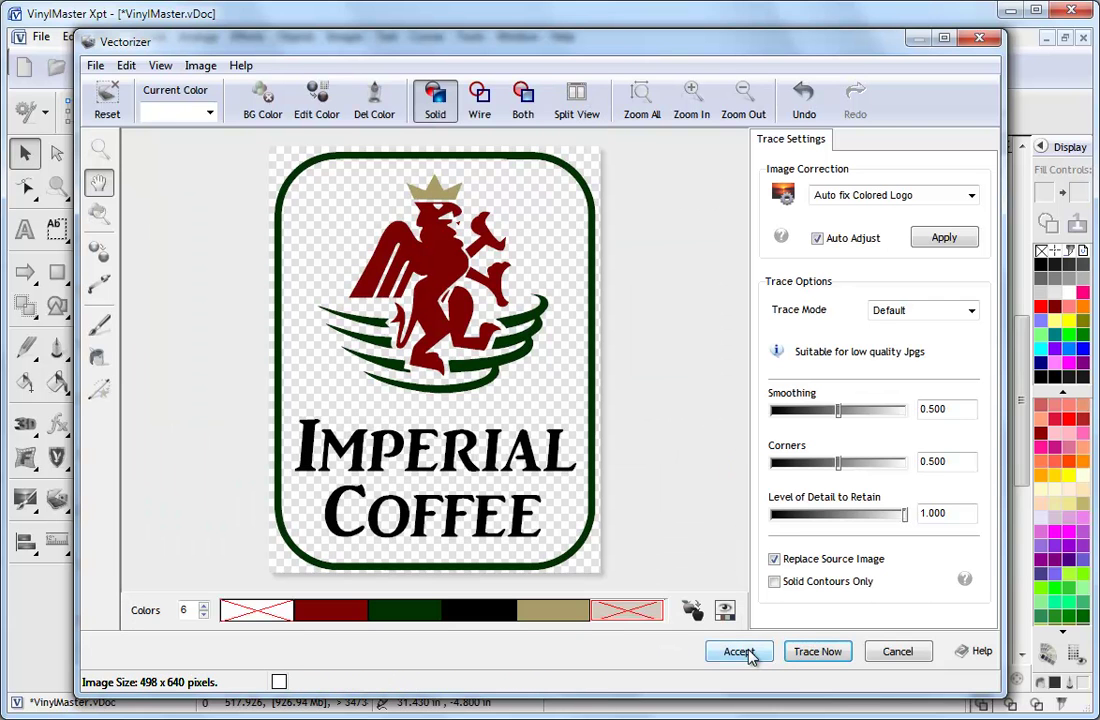
pyautogui.click(740, 650)
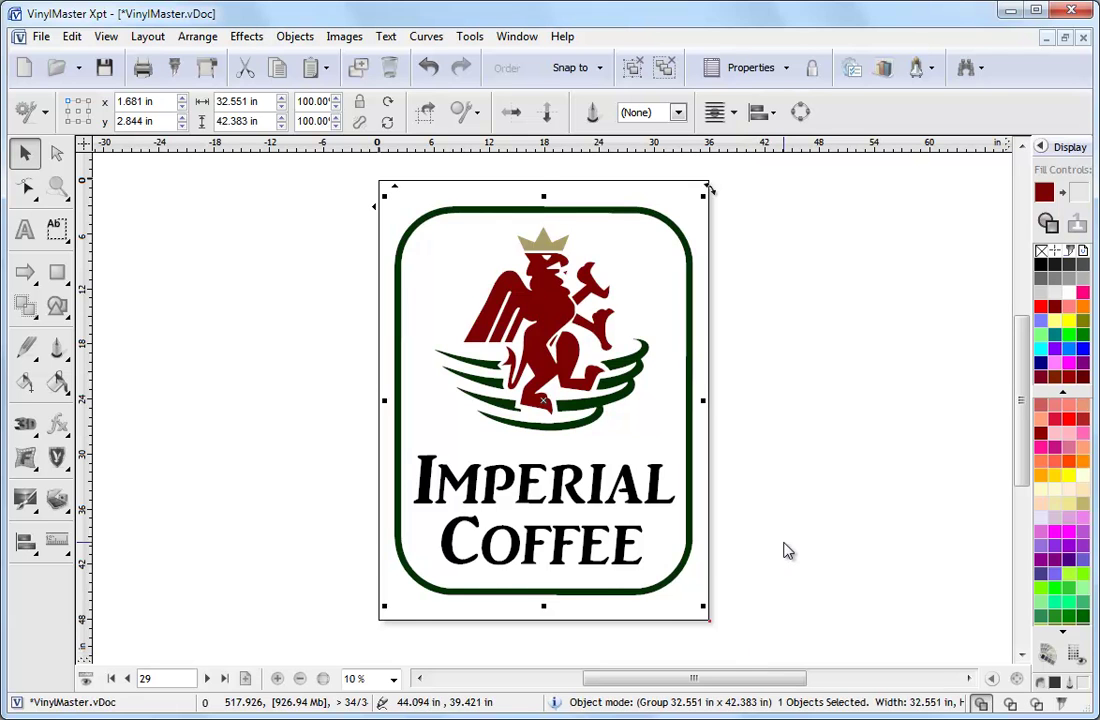
pyautogui.press('F9')
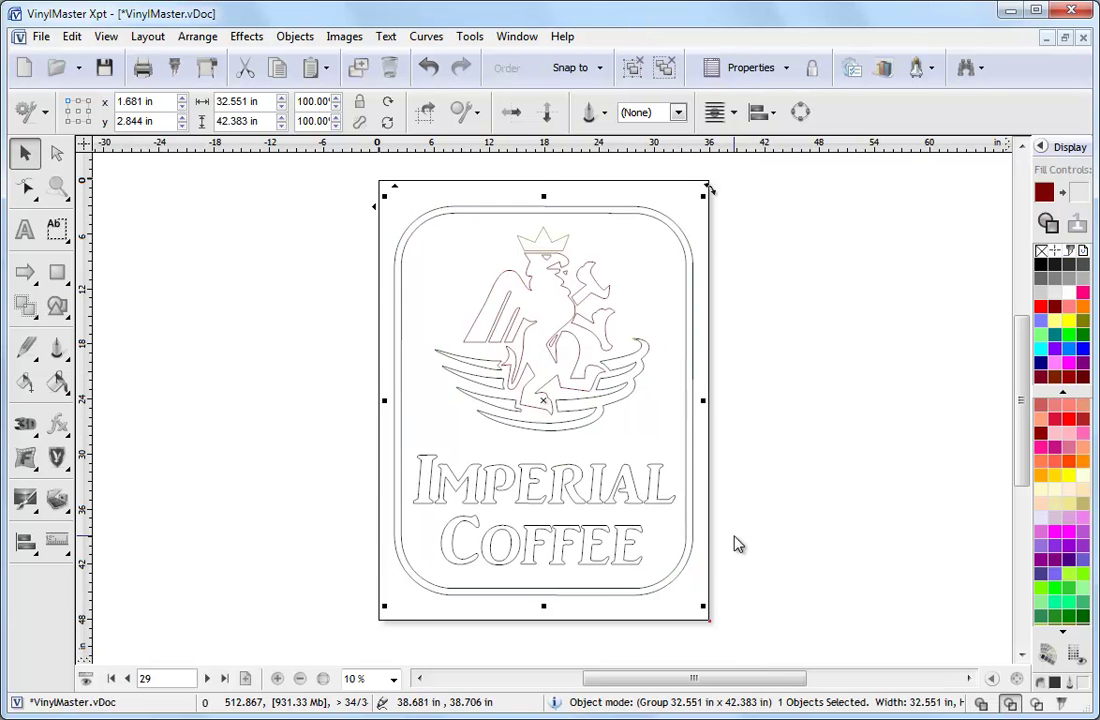
pyautogui.press('F9')
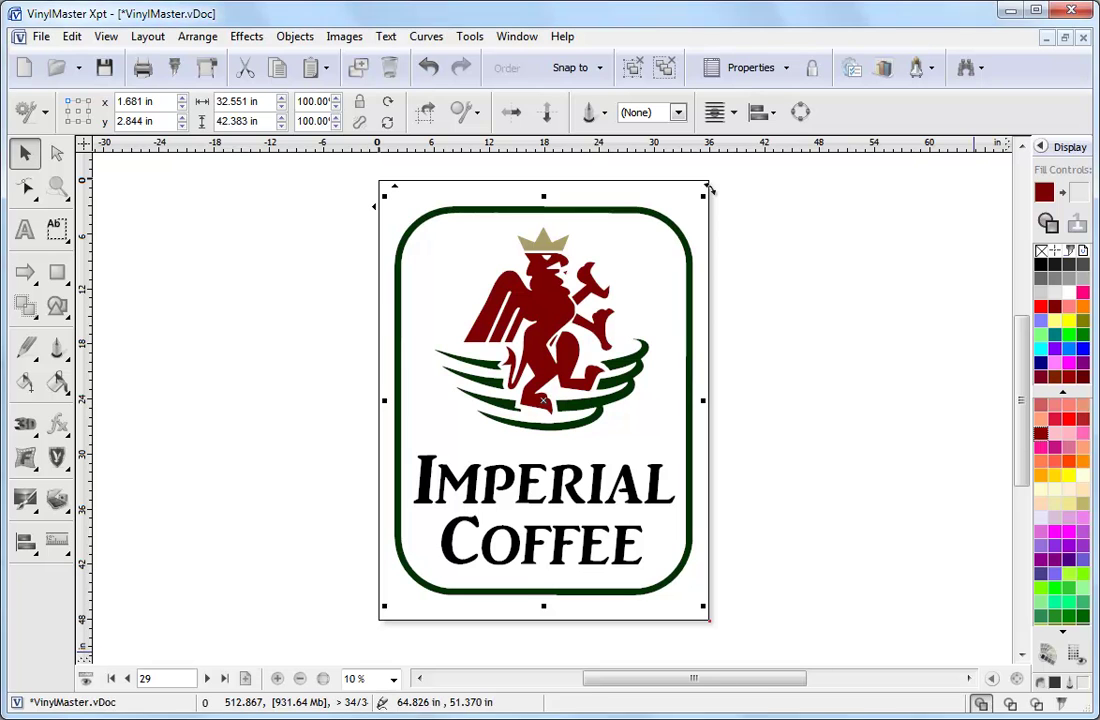
# Preview the logo's green, red and beige colour layers and tile the cut jobs to media
pyautogui.click(173, 67)
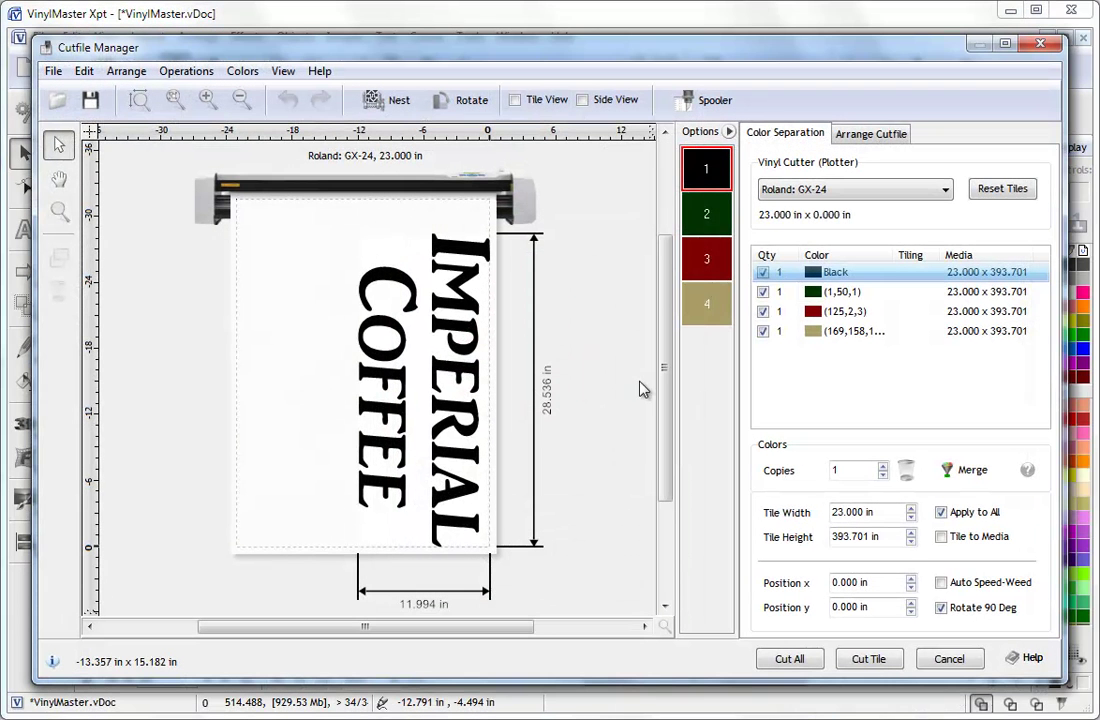
pyautogui.click(706, 213)
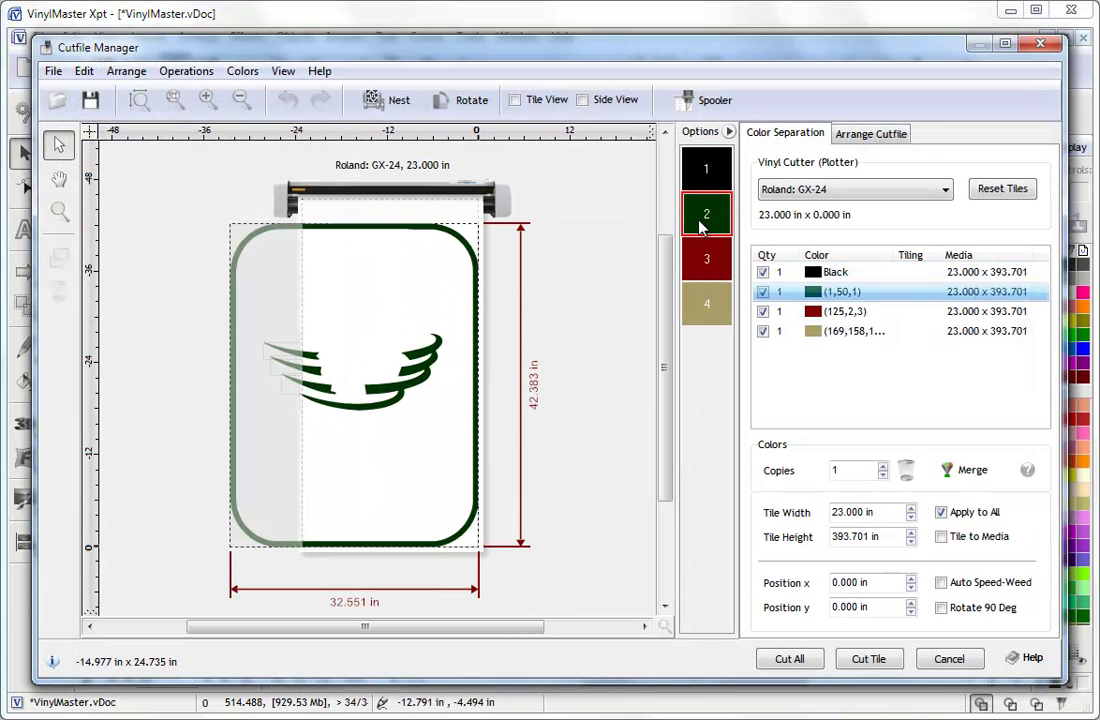
pyautogui.click(707, 261)
pyautogui.click(711, 296)
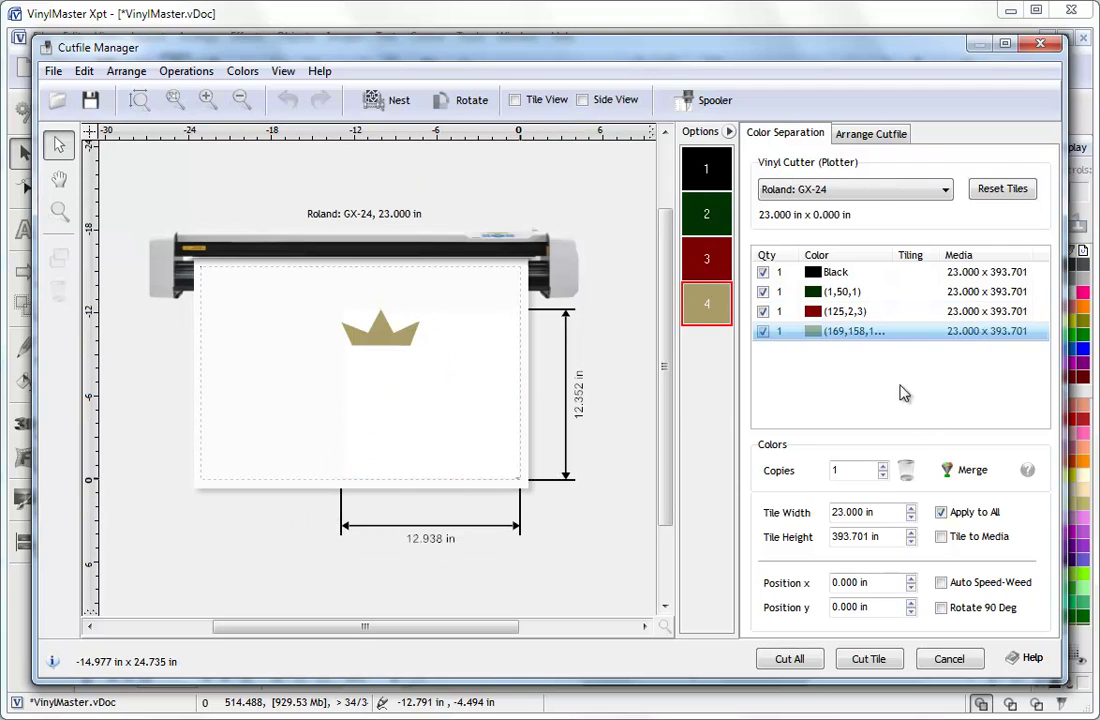
pyautogui.click(942, 537)
# Move the crown to the tile's bottom-right corner and add a weed-box around IMPERIAL
pyautogui.click(866, 136)
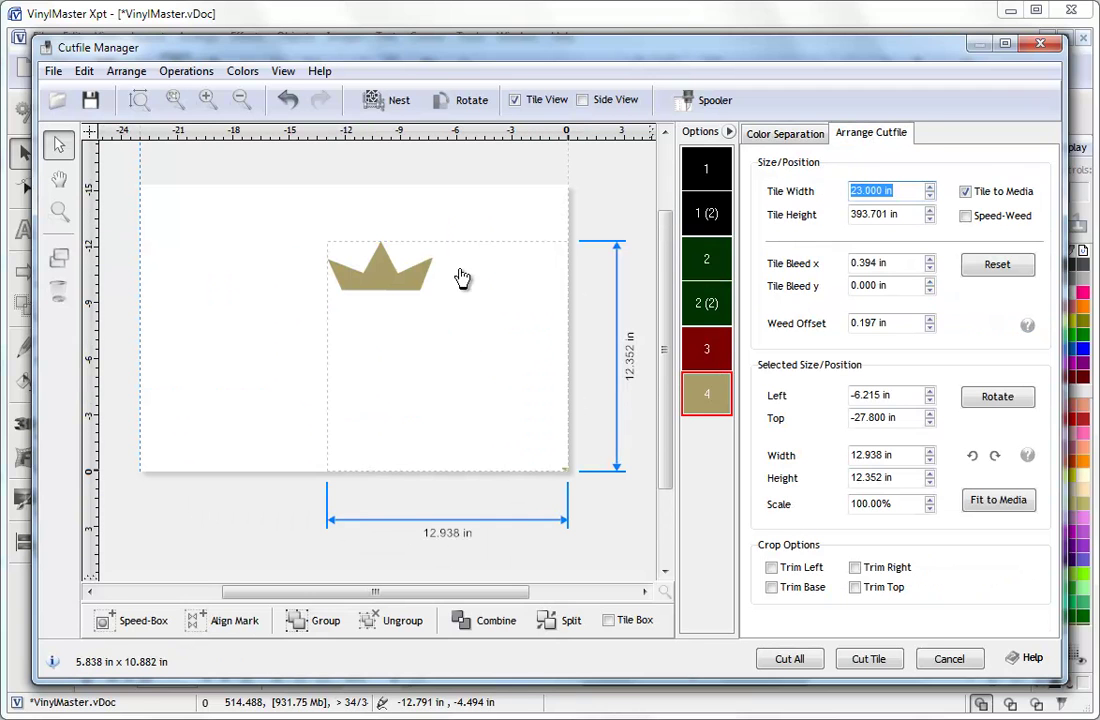
pyautogui.moveTo(423, 278); pyautogui.dragTo(535, 462)
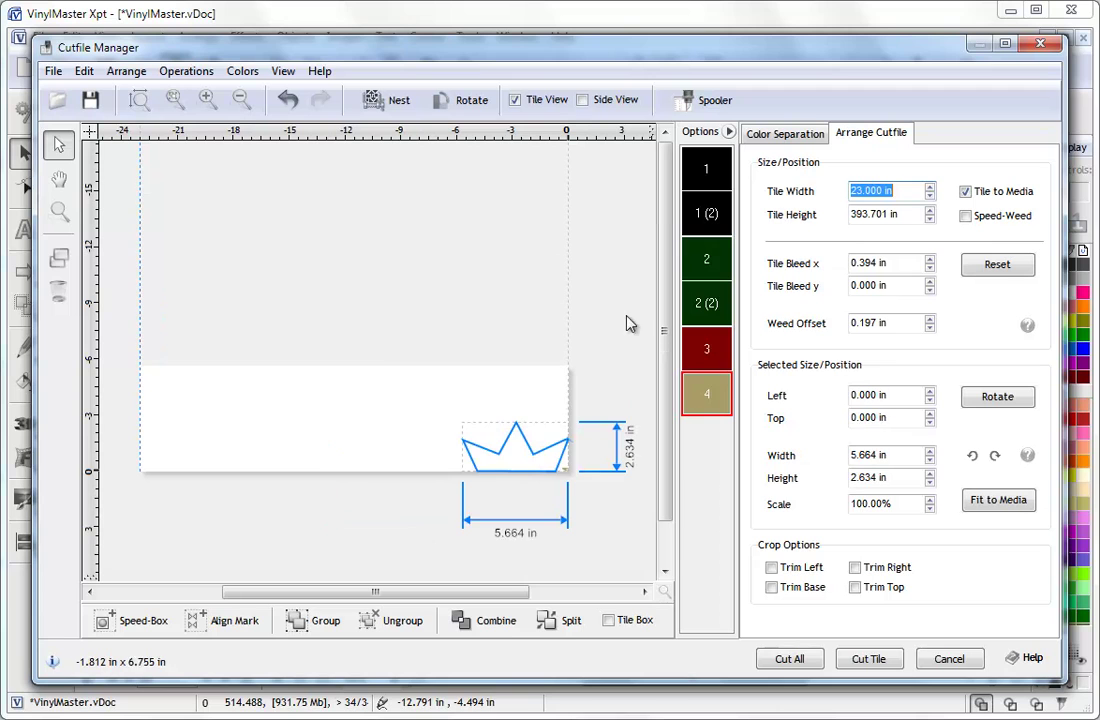
pyautogui.click(696, 225)
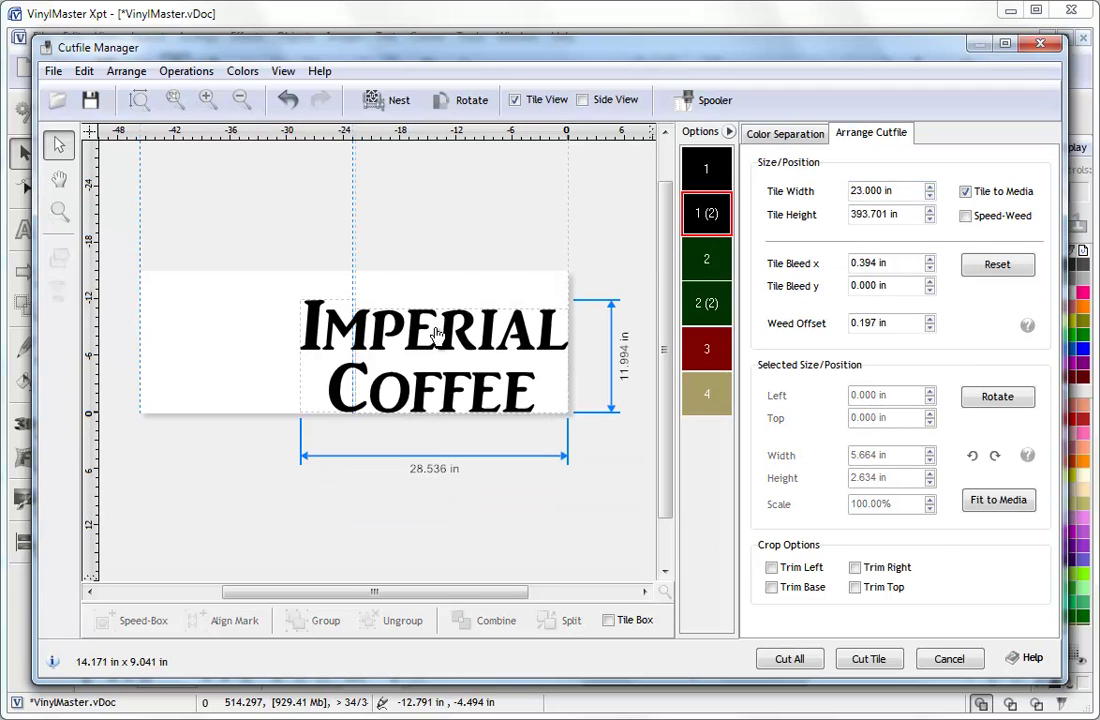
pyautogui.click(575, 367)
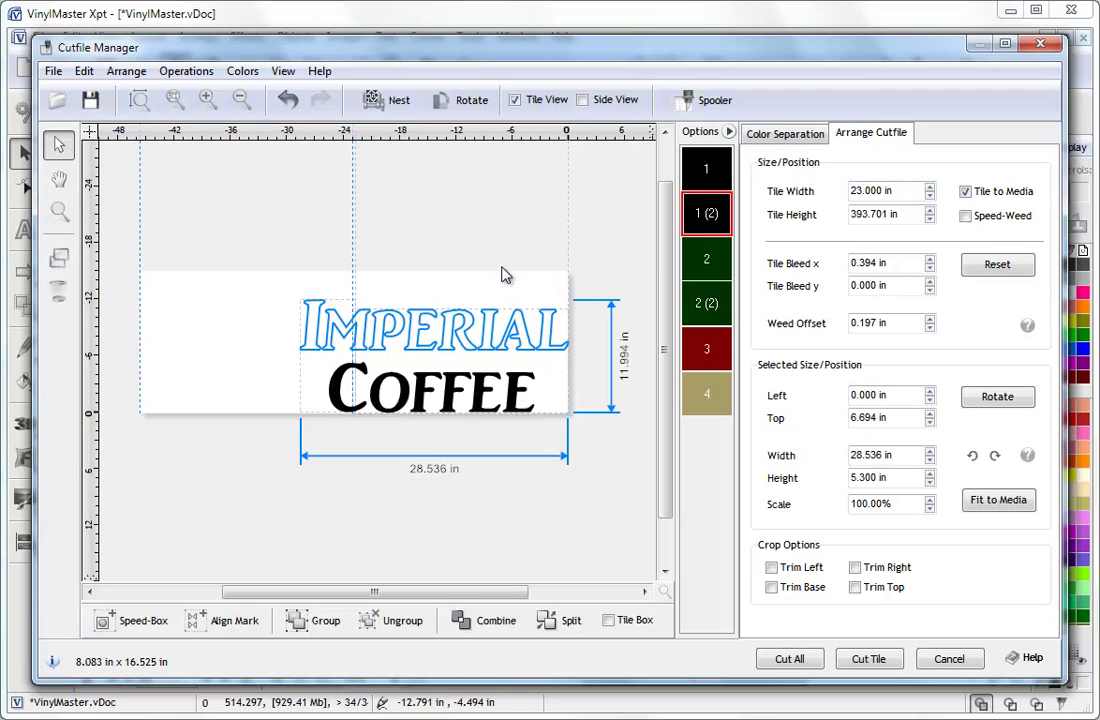
pyautogui.click(84, 71)
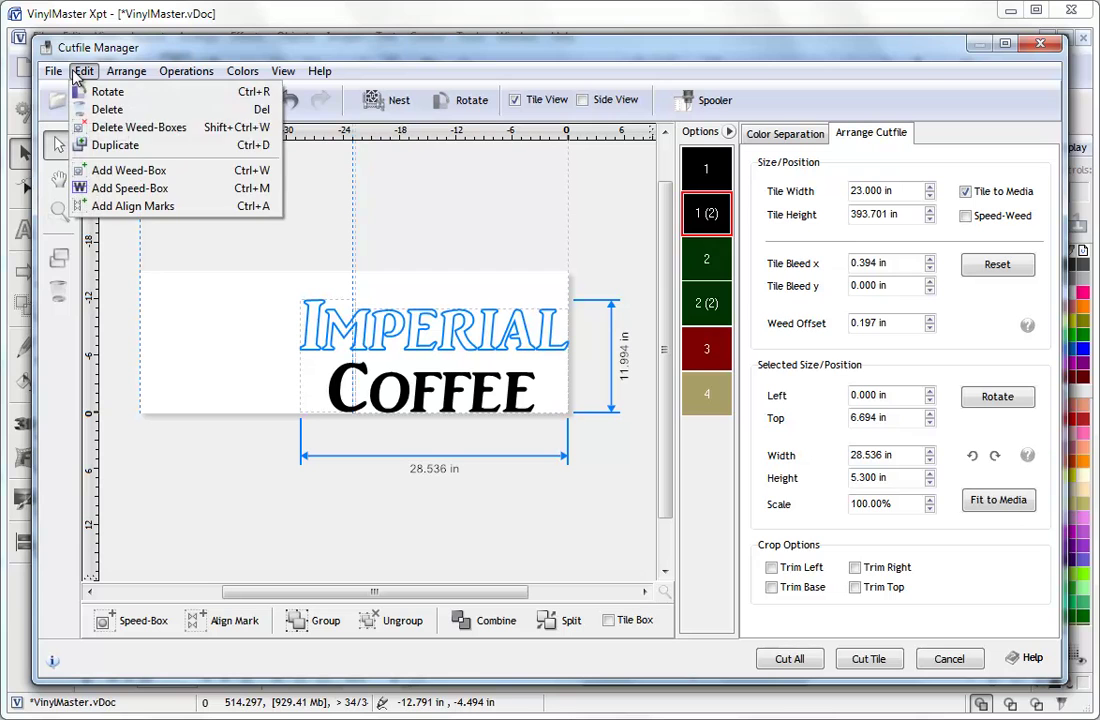
pyautogui.click(127, 171)
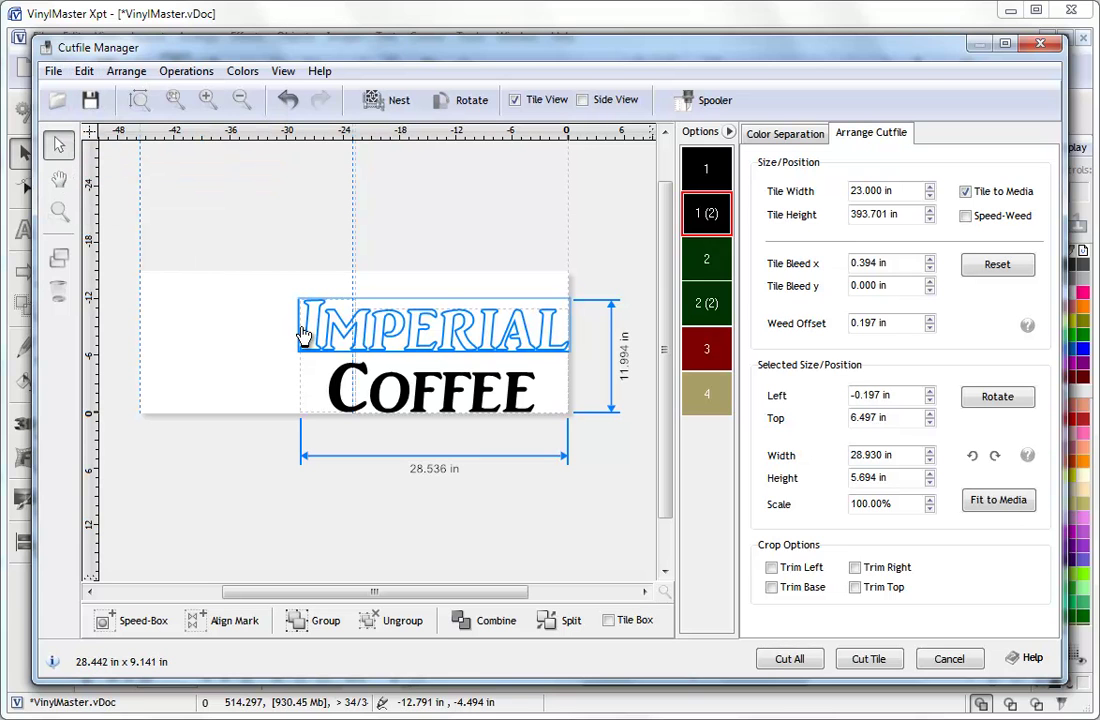
# Check the two green tiles and increase the horizontal tile bleed
pyautogui.click(706, 258)
pyautogui.click(697, 312)
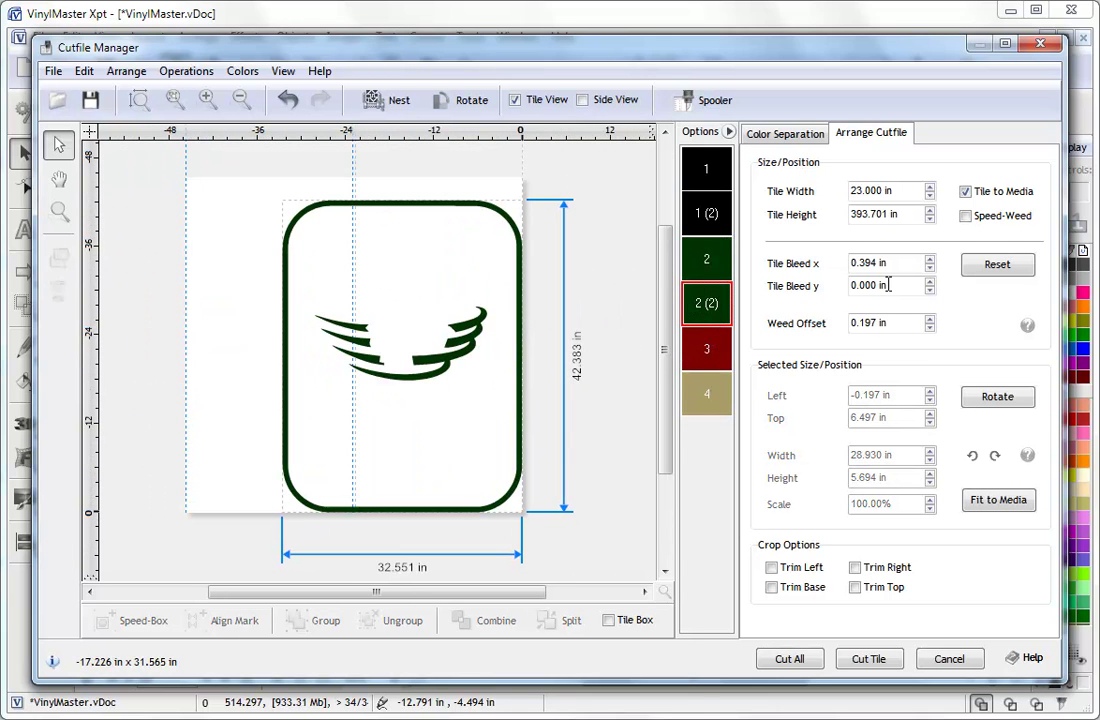
pyautogui.click(930, 259)
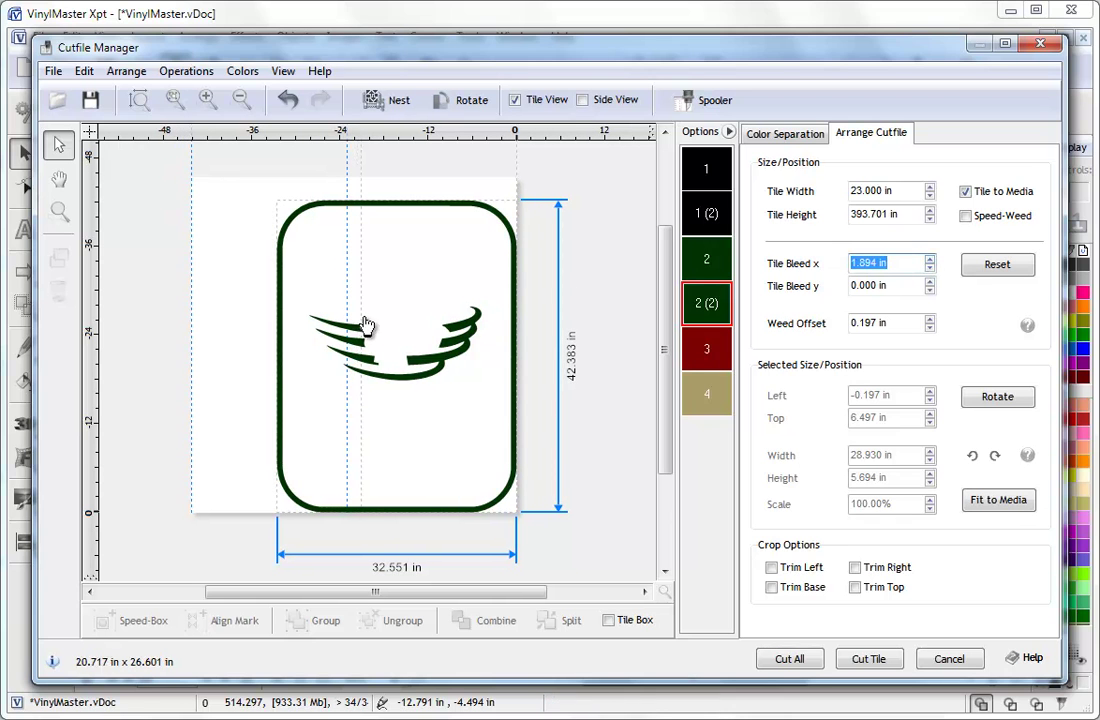
# Send all six colour cut jobs to the spooler, preview them, and review the Roland GX-24 settings
pyautogui.click(799, 662)
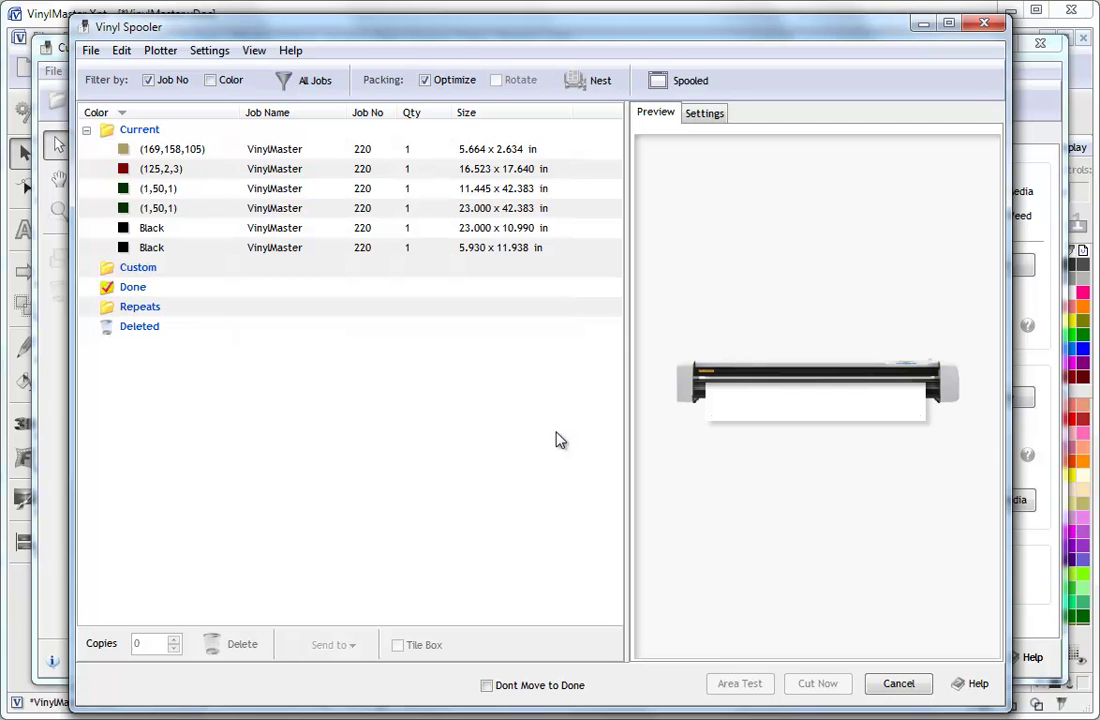
pyautogui.click(205, 150)
pyautogui.click(196, 190)
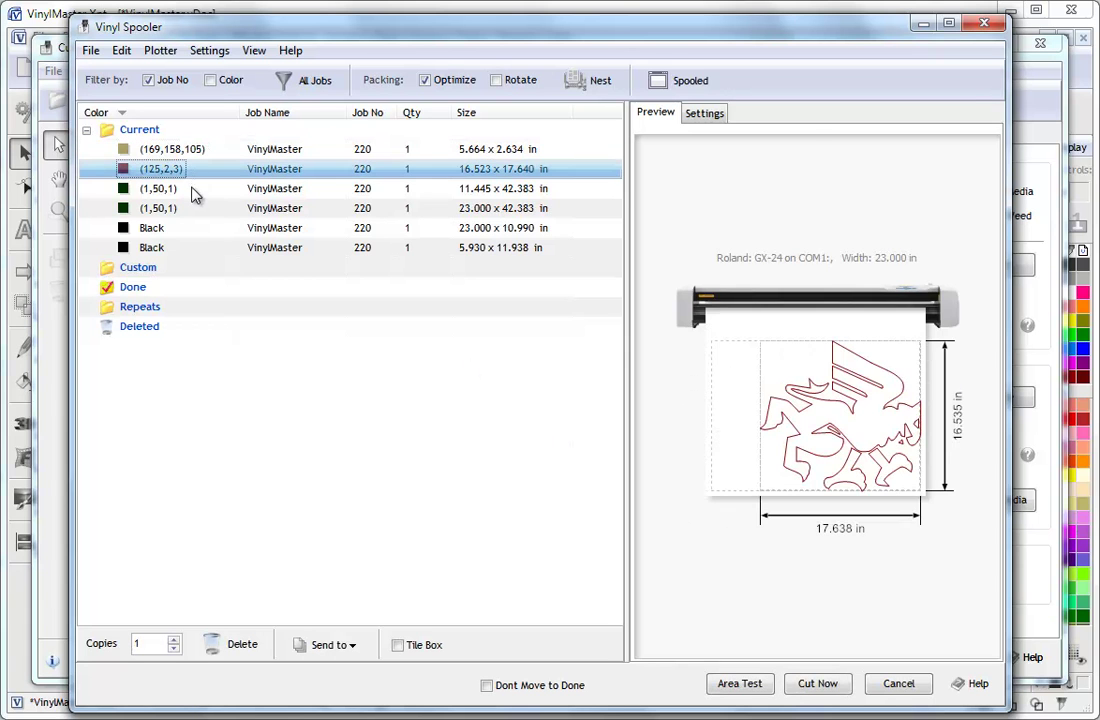
pyautogui.click(182, 229)
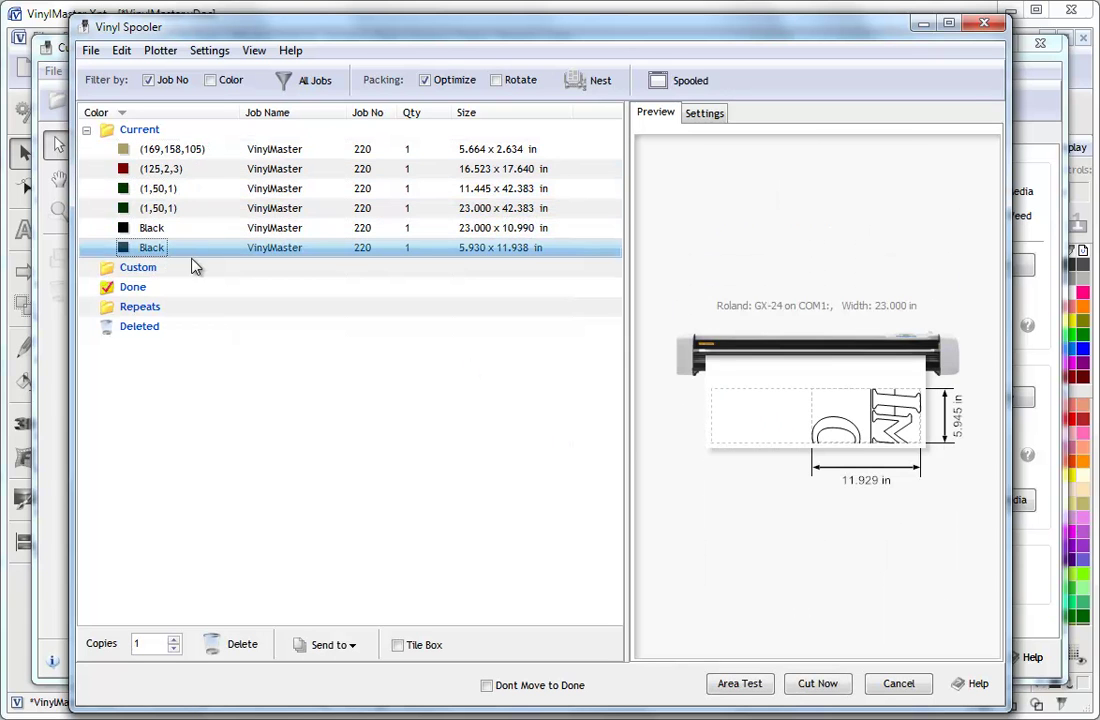
pyautogui.click(245, 148)
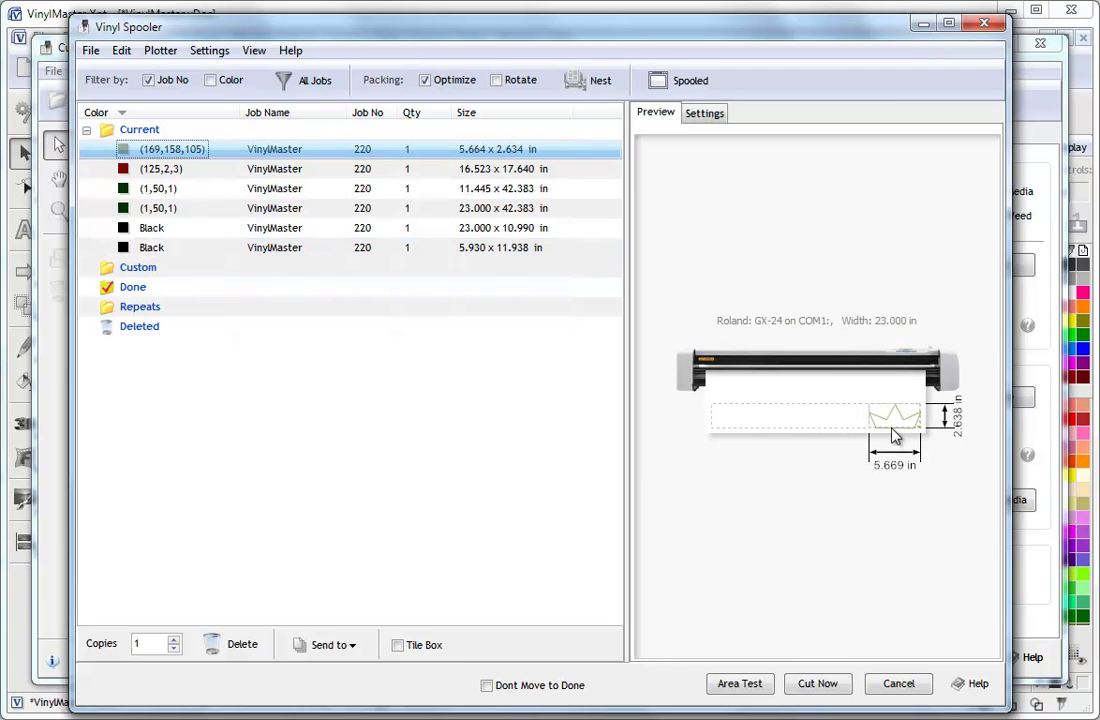
pyautogui.click(706, 114)
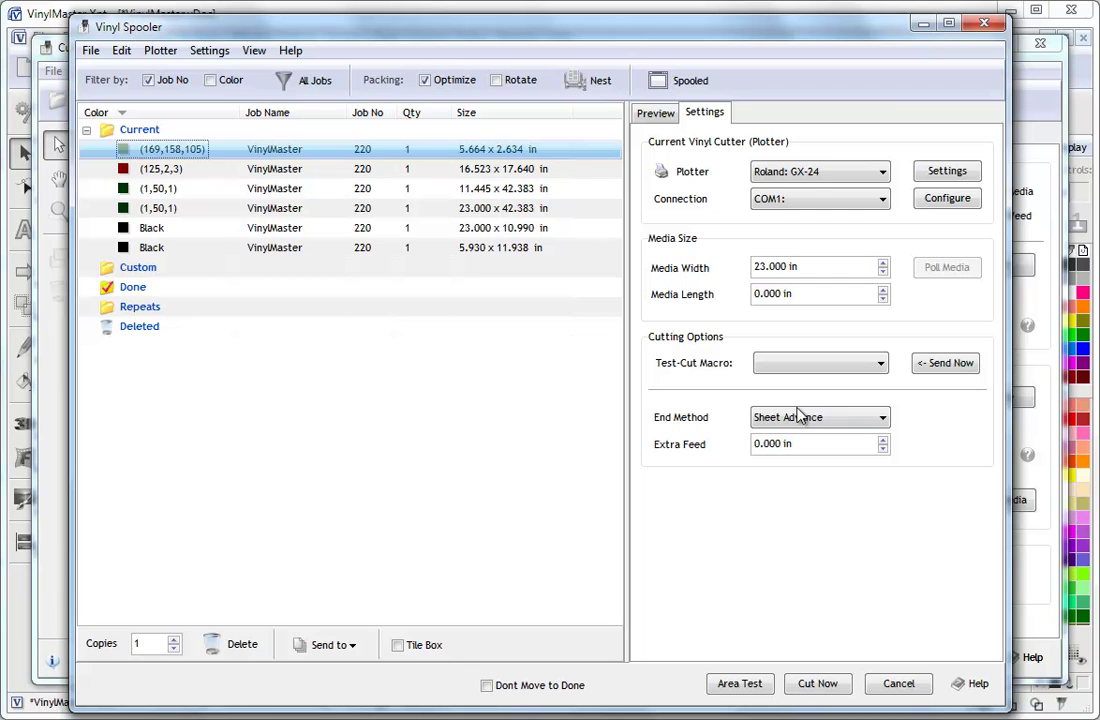
pyautogui.click(165, 51)
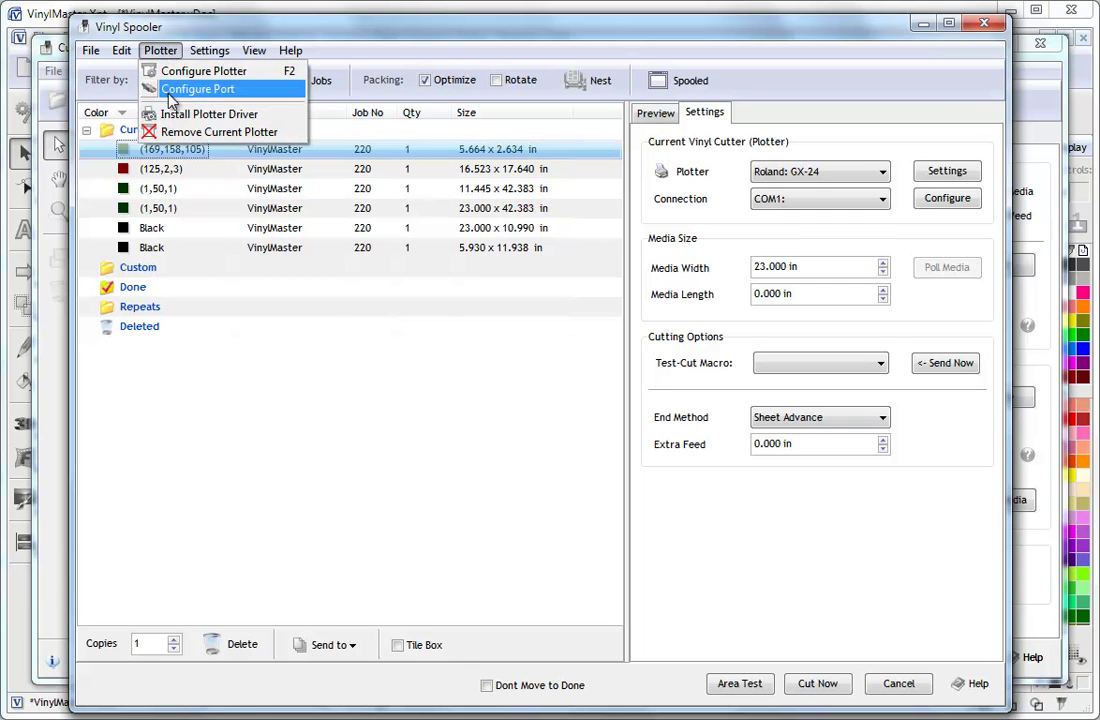
# Start a plotter driver install for the Roland GX-640 and advance to the test cut step
pyautogui.click(218, 118)
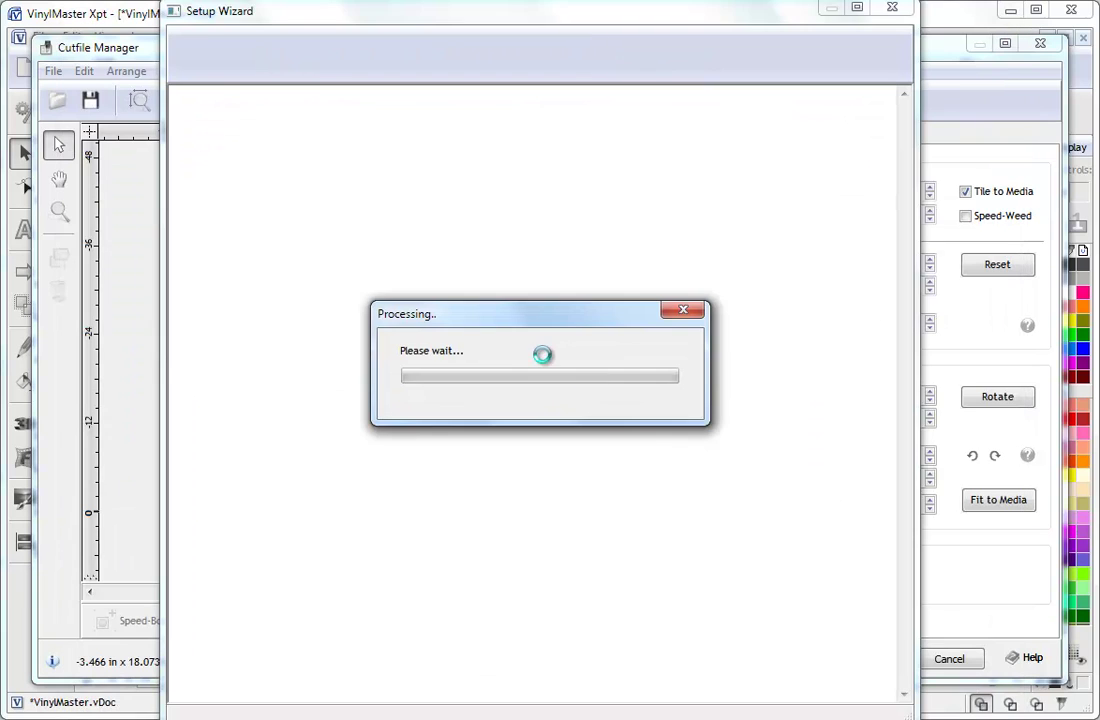
pyautogui.click(467, 223)
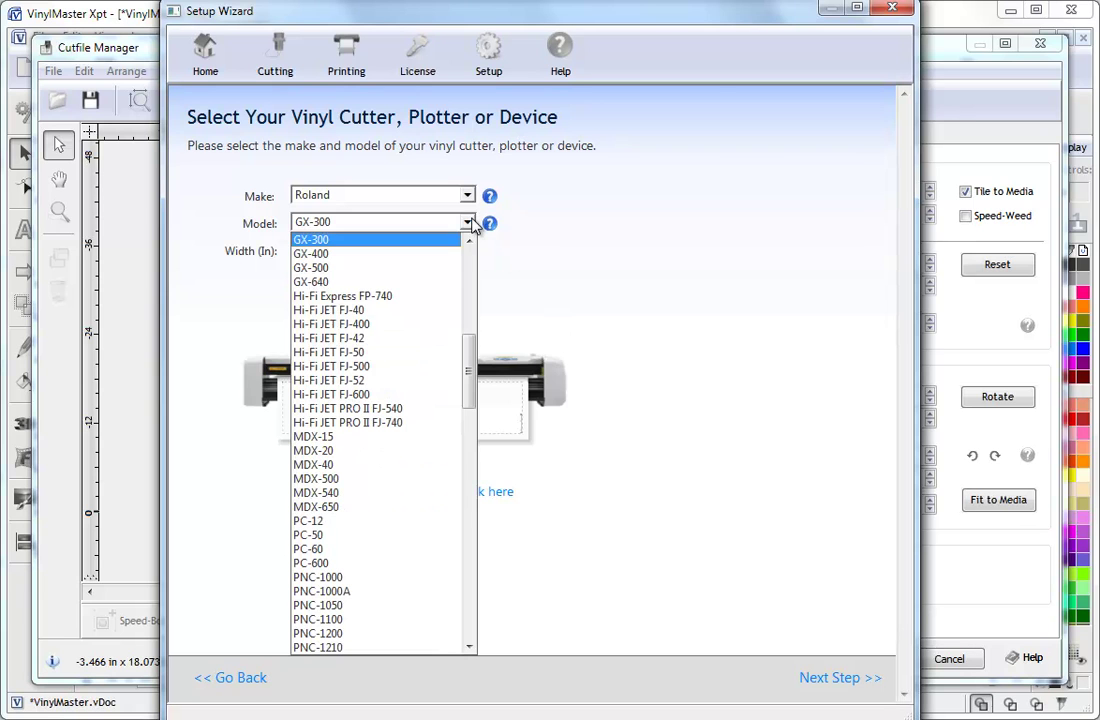
pyautogui.click(405, 281)
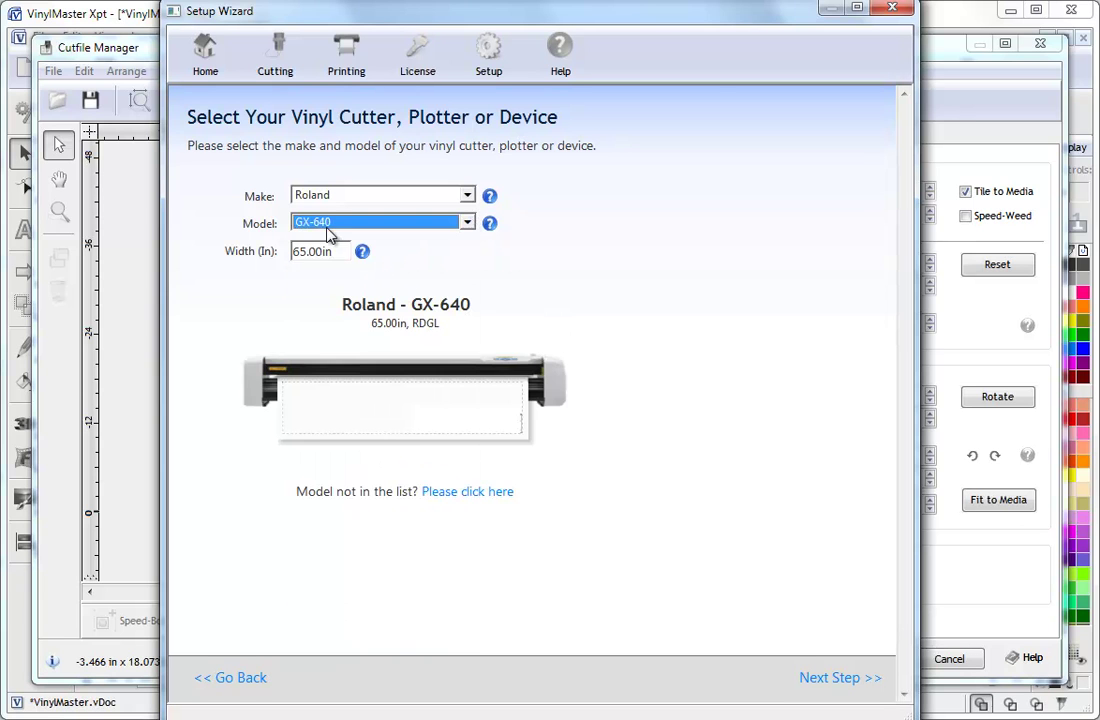
pyautogui.click(833, 678)
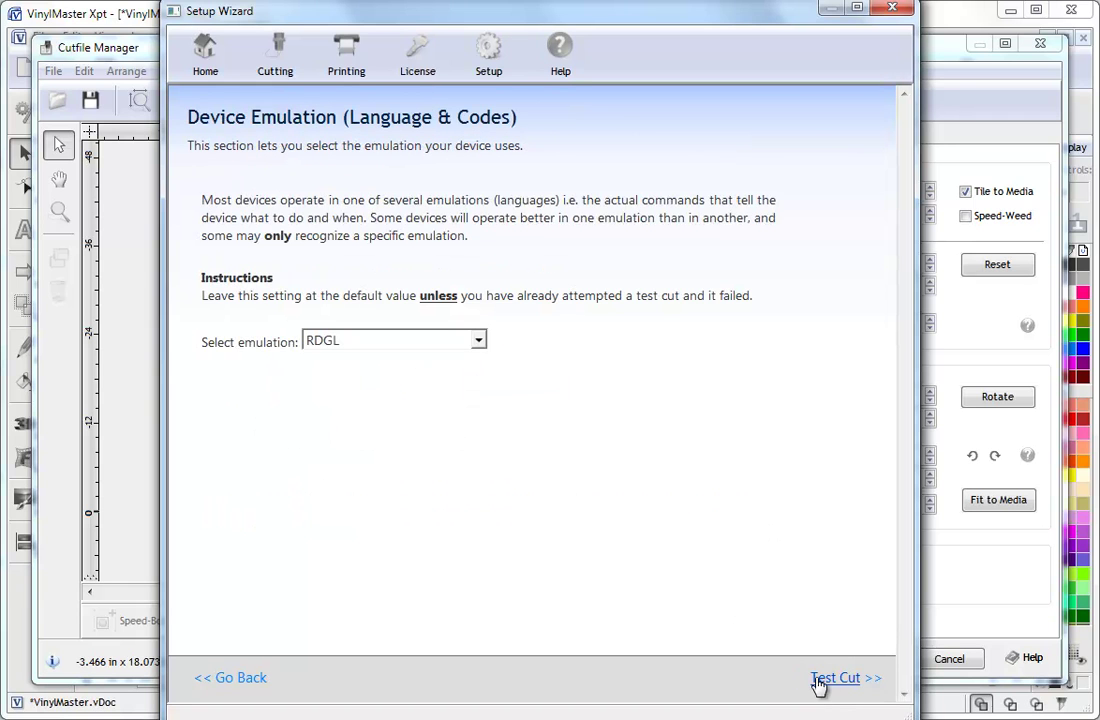
pyautogui.click(820, 680)
# Run a successful test cut, install the GX-640 driver, and close the Setup Wizard
pyautogui.click(547, 610)
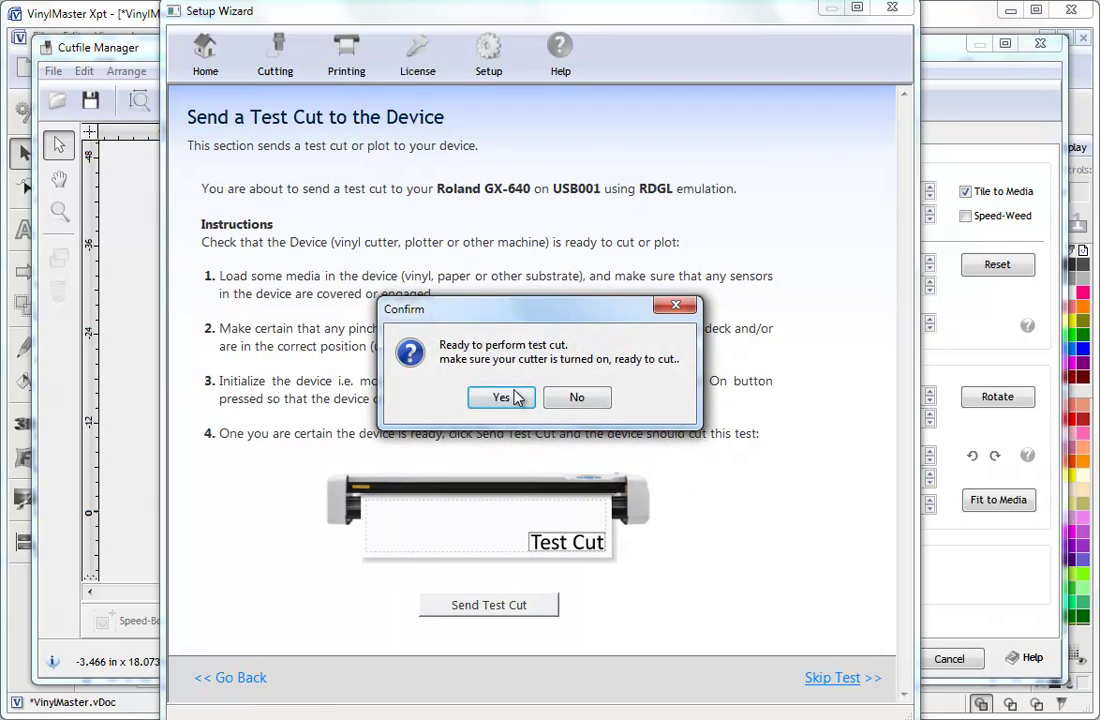
pyautogui.click(517, 398)
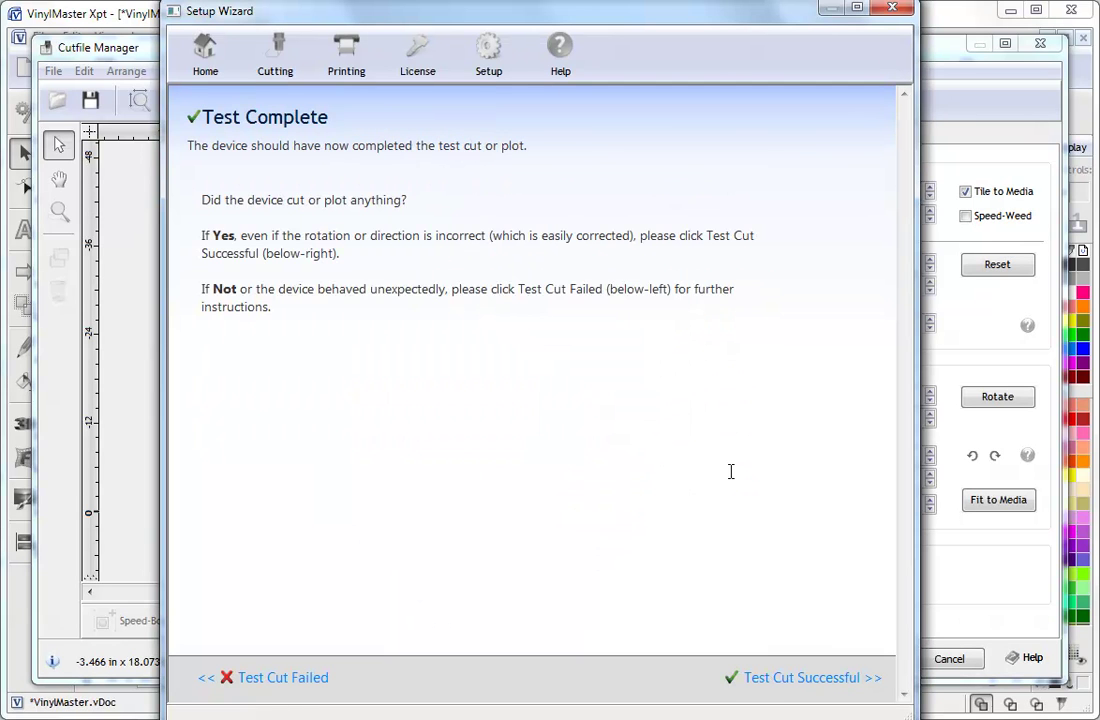
pyautogui.click(822, 677)
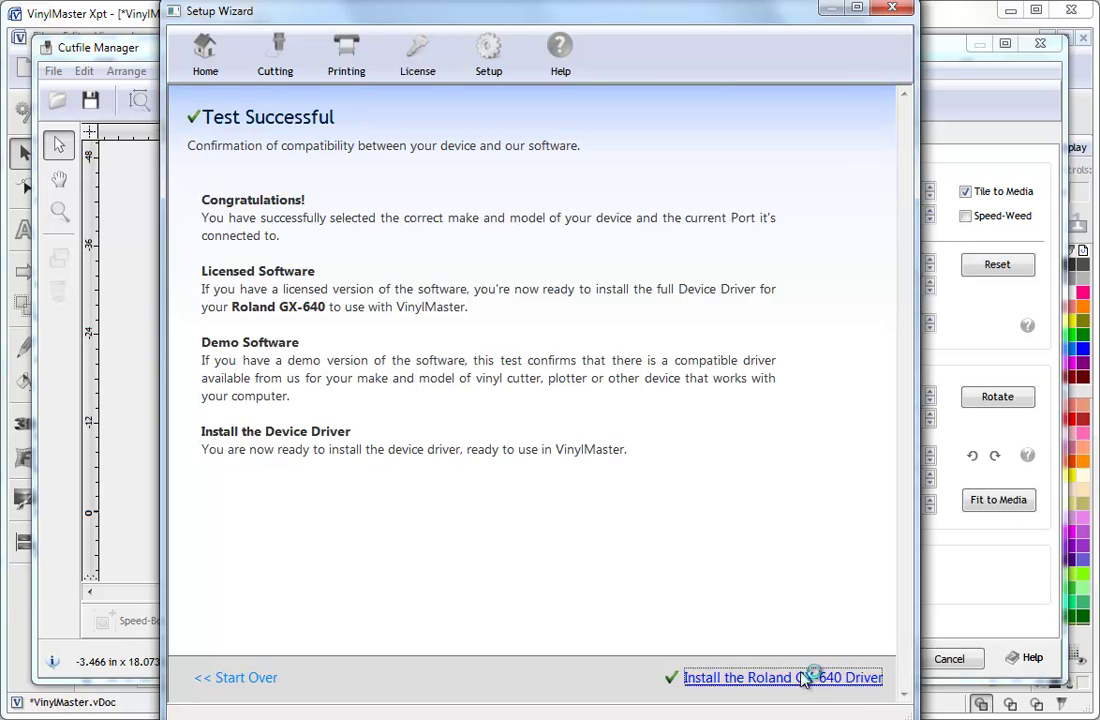
pyautogui.click(803, 677)
pyautogui.click(862, 680)
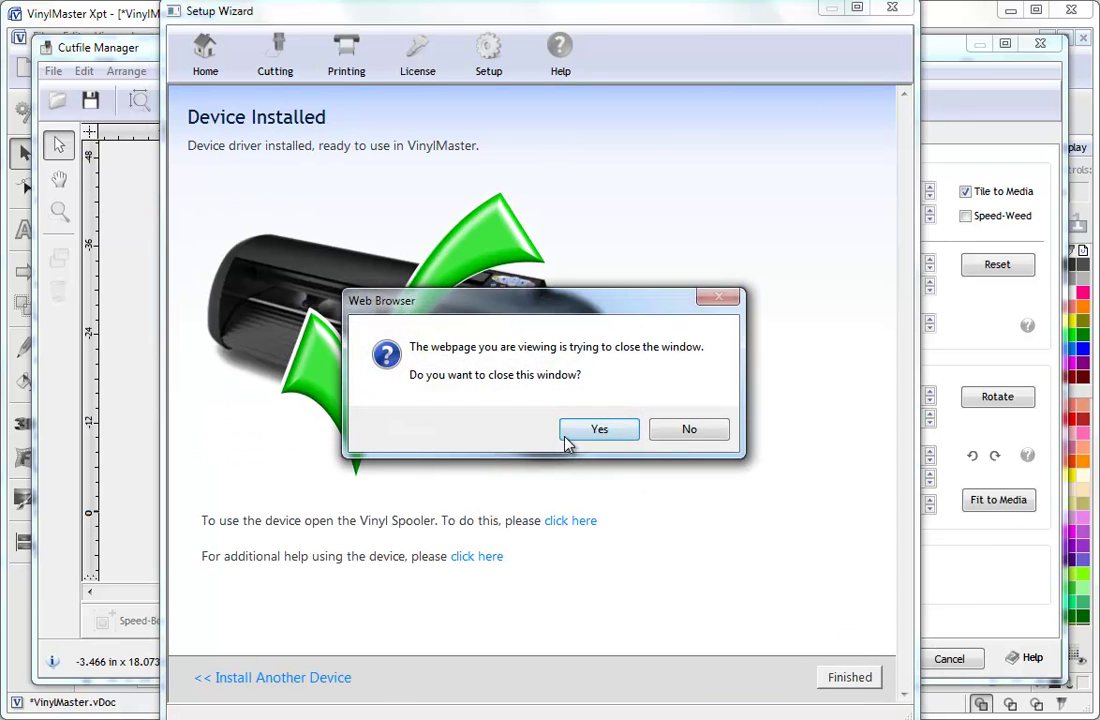
pyautogui.click(599, 429)
pyautogui.doubleClick(145, 679)
# Jump to page 31 and send the Ferrari image to the RIP for the Roland VP-540
pyautogui.write('31')
pyautogui.press('Return')
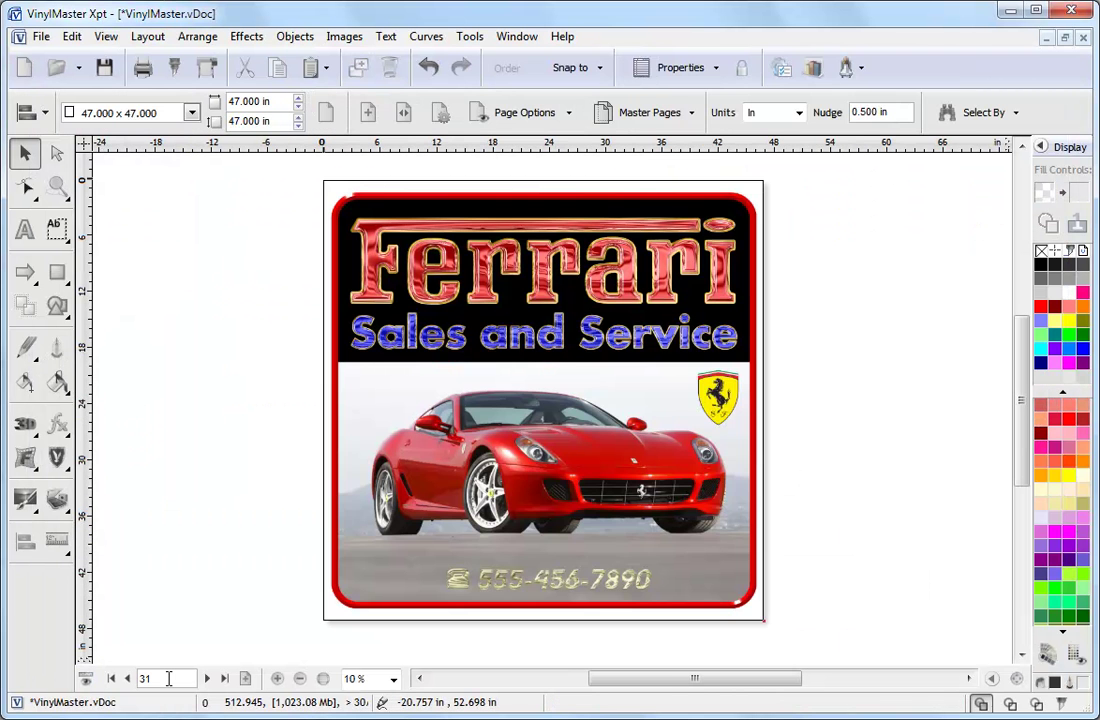
pyautogui.click(565, 344)
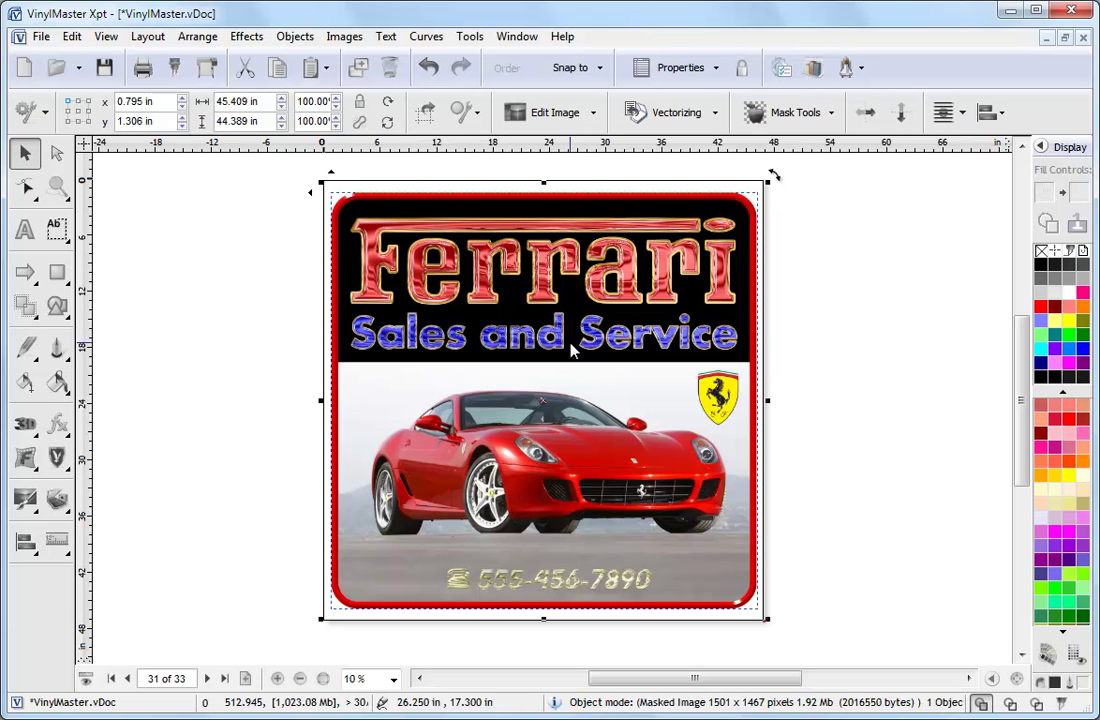
pyautogui.click(208, 69)
pyautogui.click(712, 214)
pyautogui.click(728, 277)
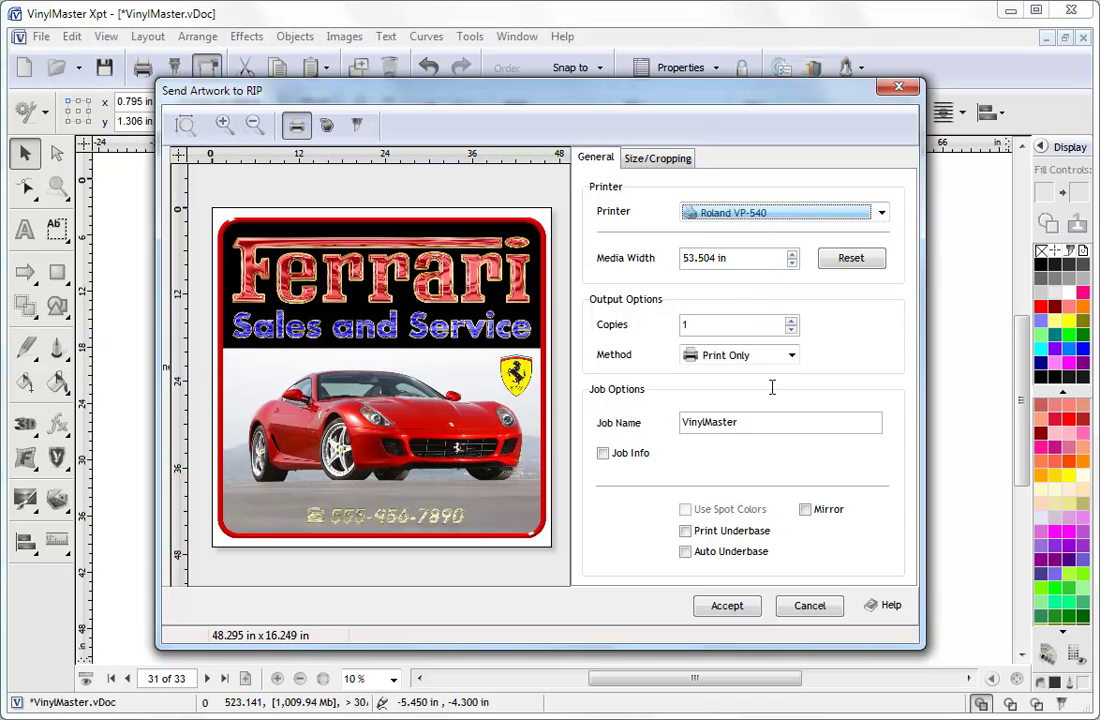
pyautogui.click(666, 160)
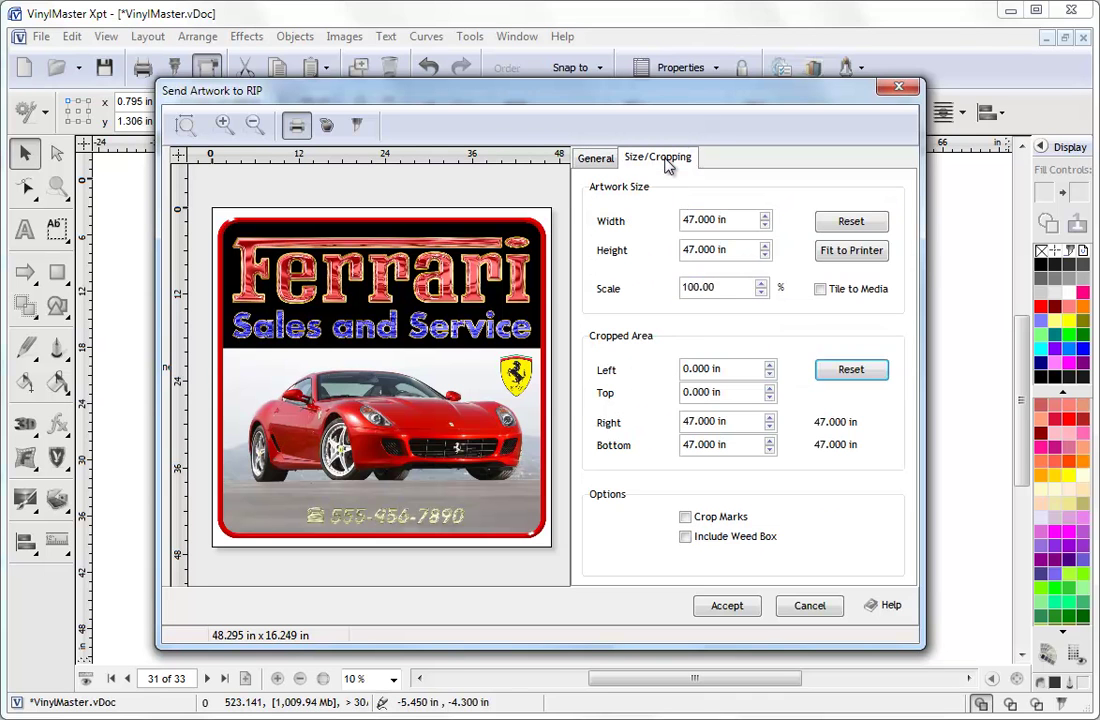
pyautogui.click(737, 610)
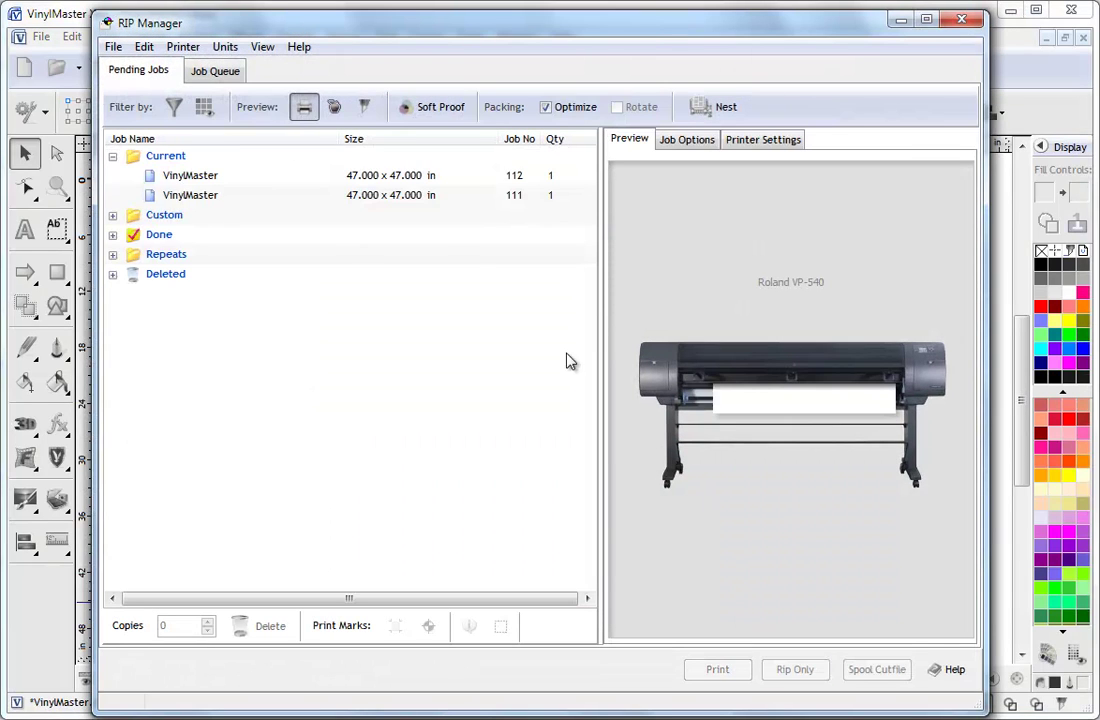
# Review the newest Ferrari job's options, printer settings and media profile colour gamut
pyautogui.click(268, 178)
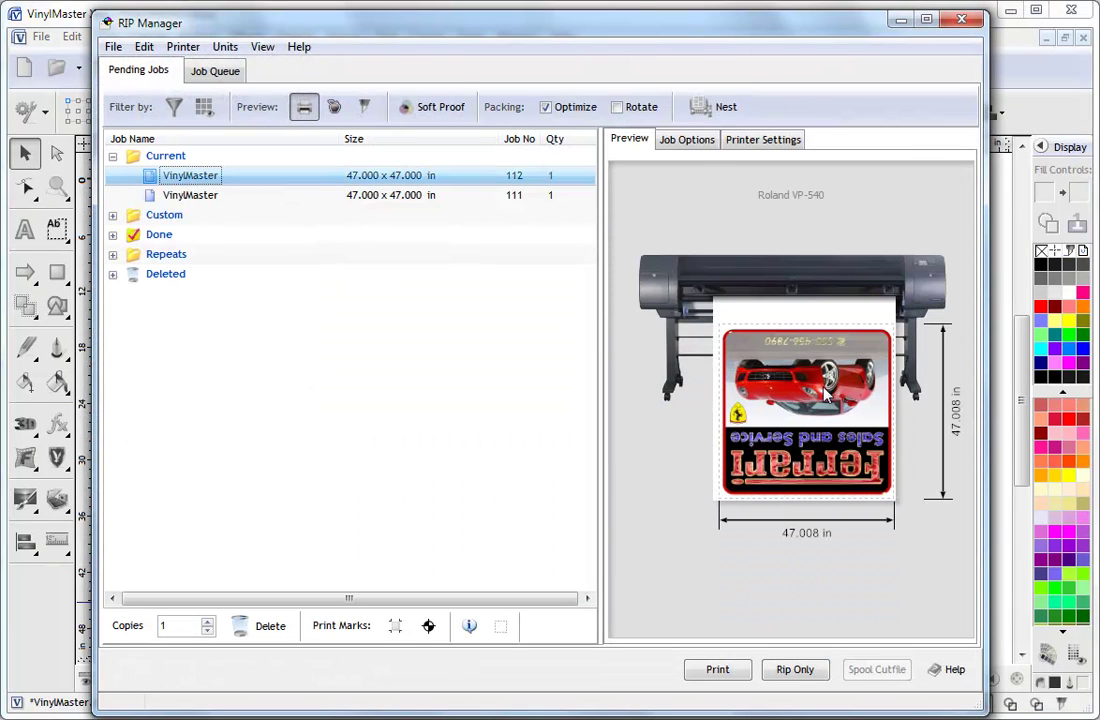
pyautogui.click(688, 141)
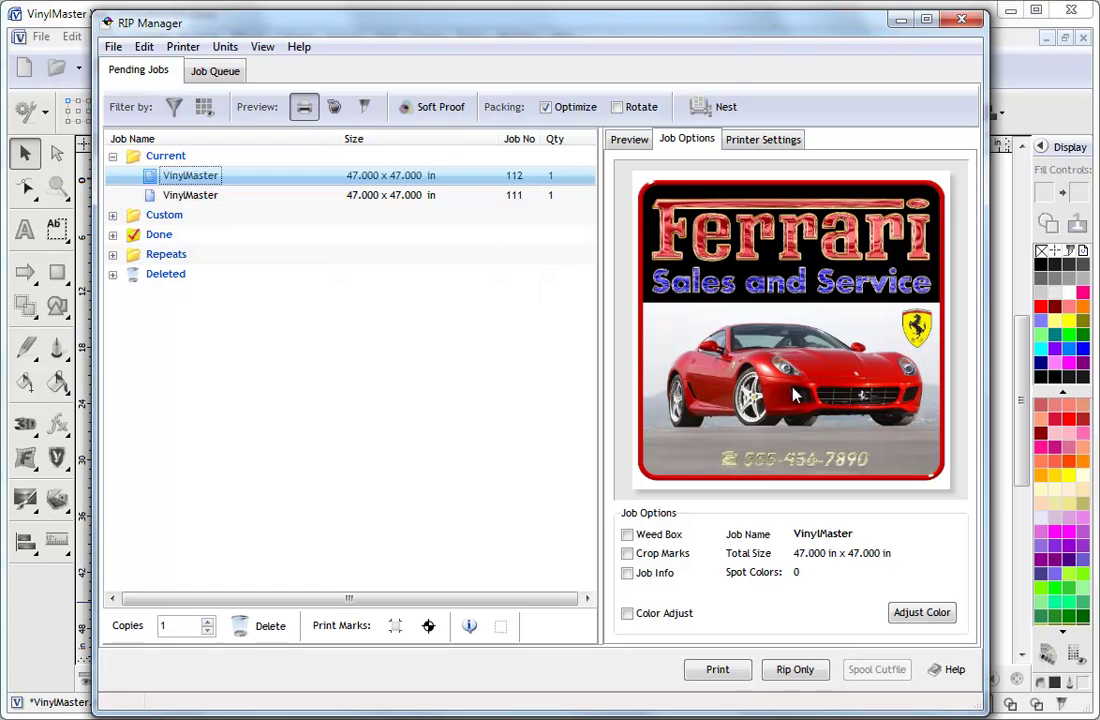
pyautogui.click(766, 140)
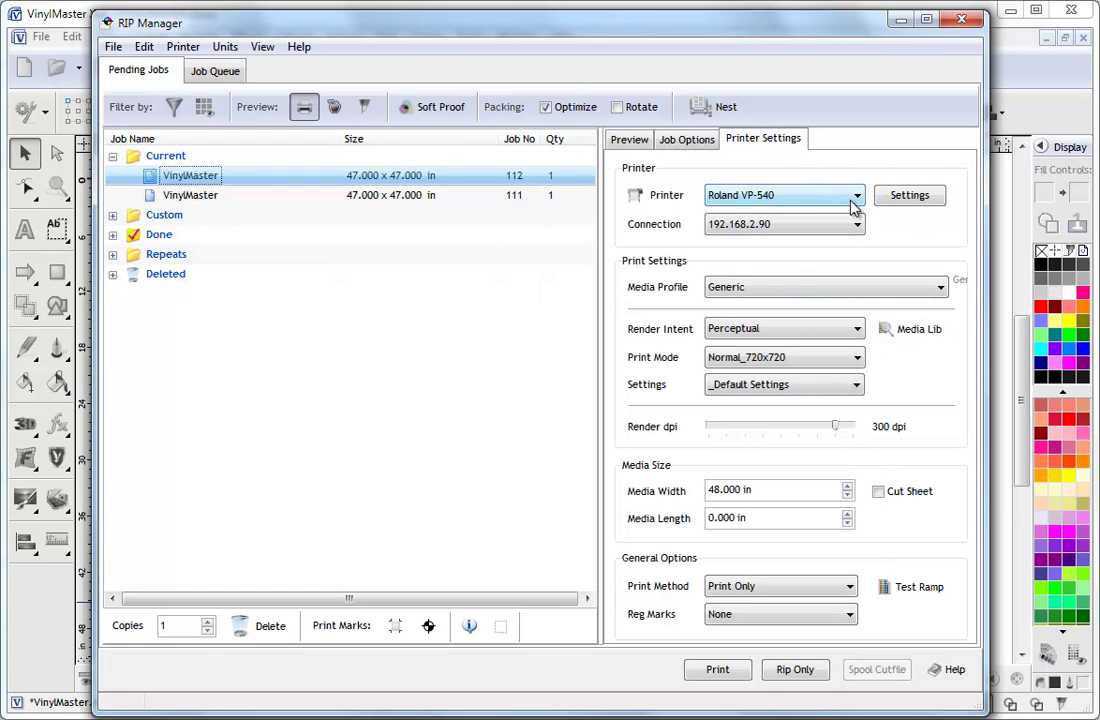
pyautogui.click(912, 331)
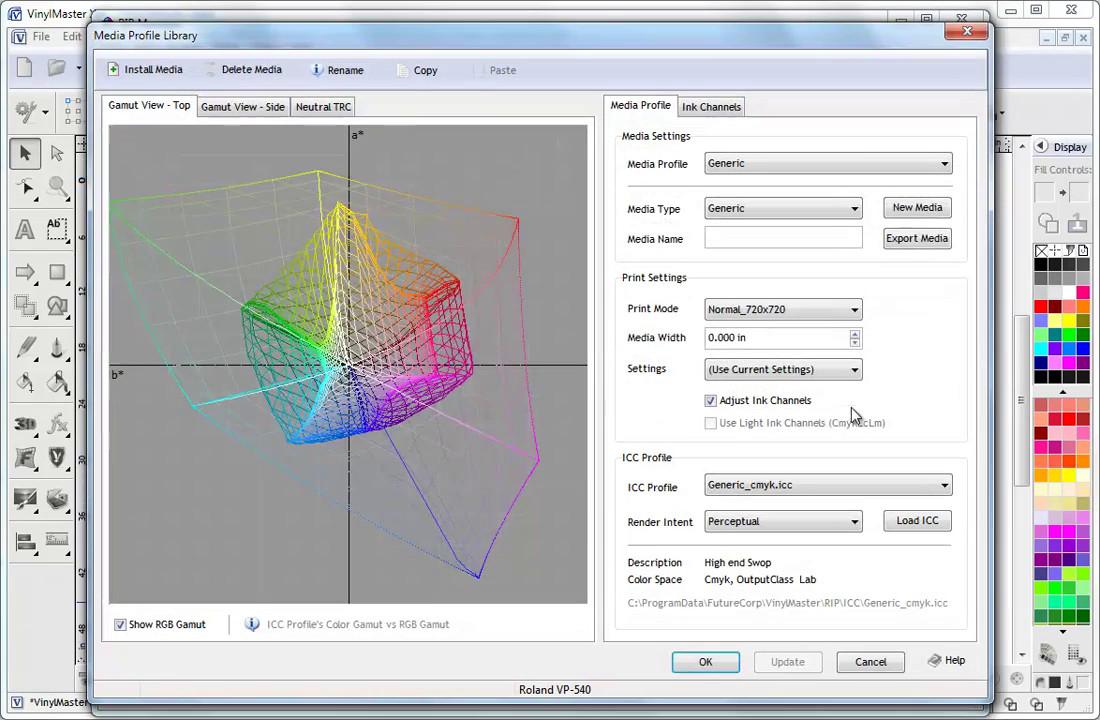
pyautogui.click(243, 107)
pyautogui.moveTo(348, 630); pyautogui.dragTo(479, 630)
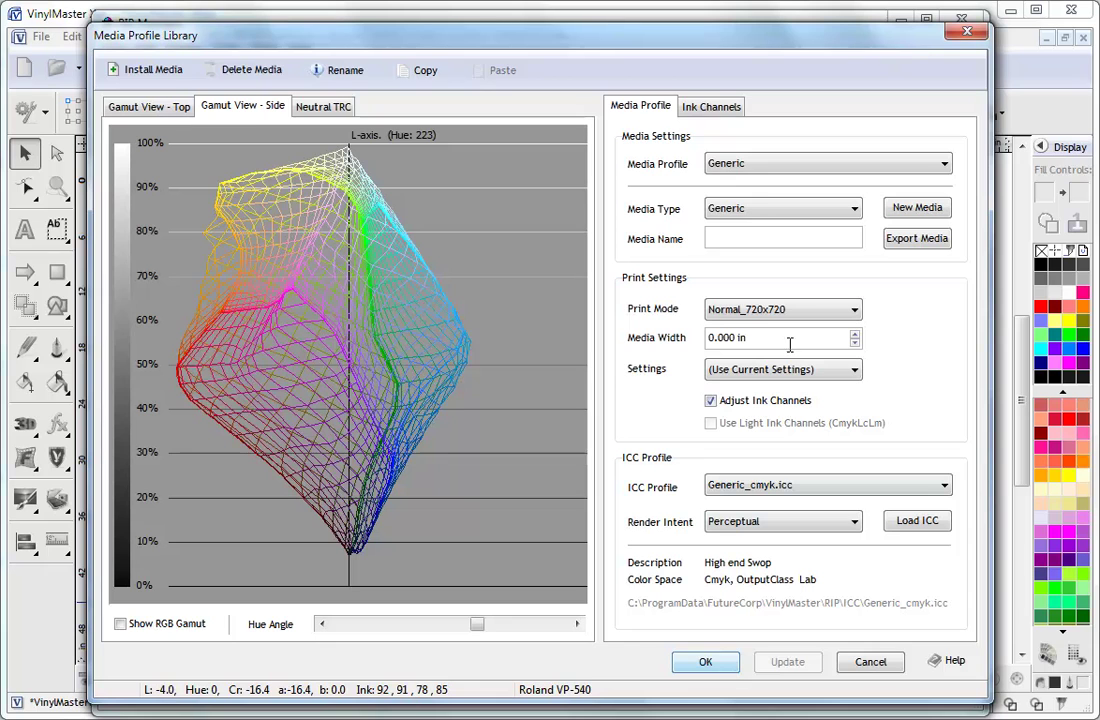
pyautogui.click(706, 663)
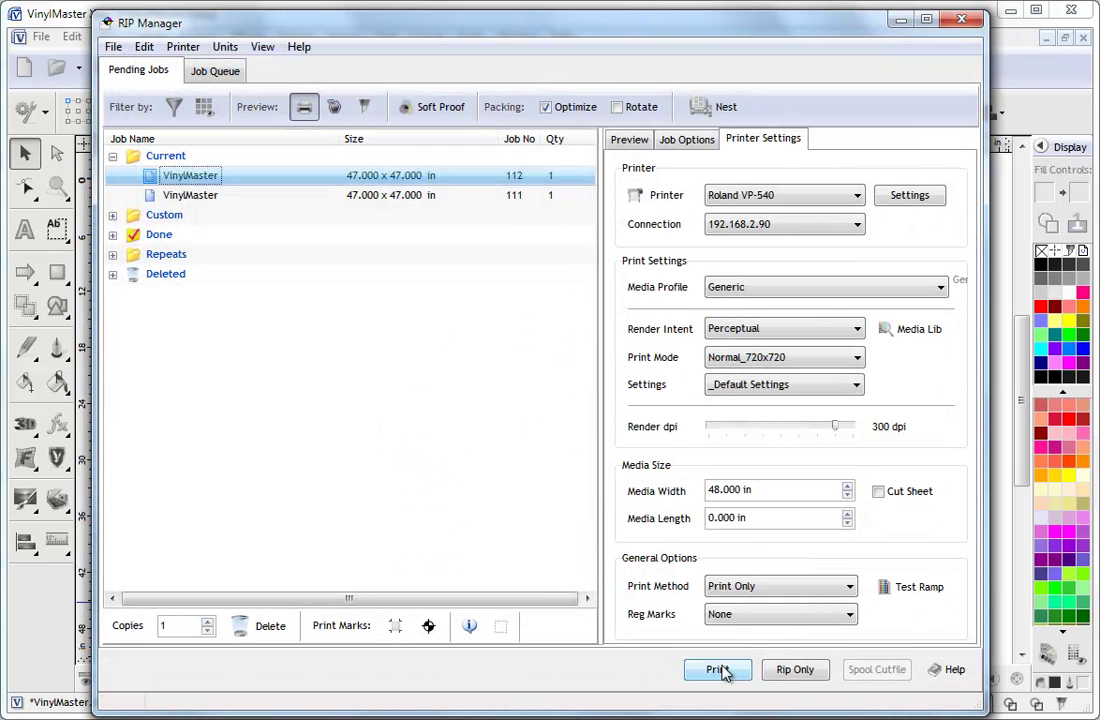
# Rip the Ferrari job only, confirm it in the Job Queue, and close RIP Manager
pyautogui.click(785, 672)
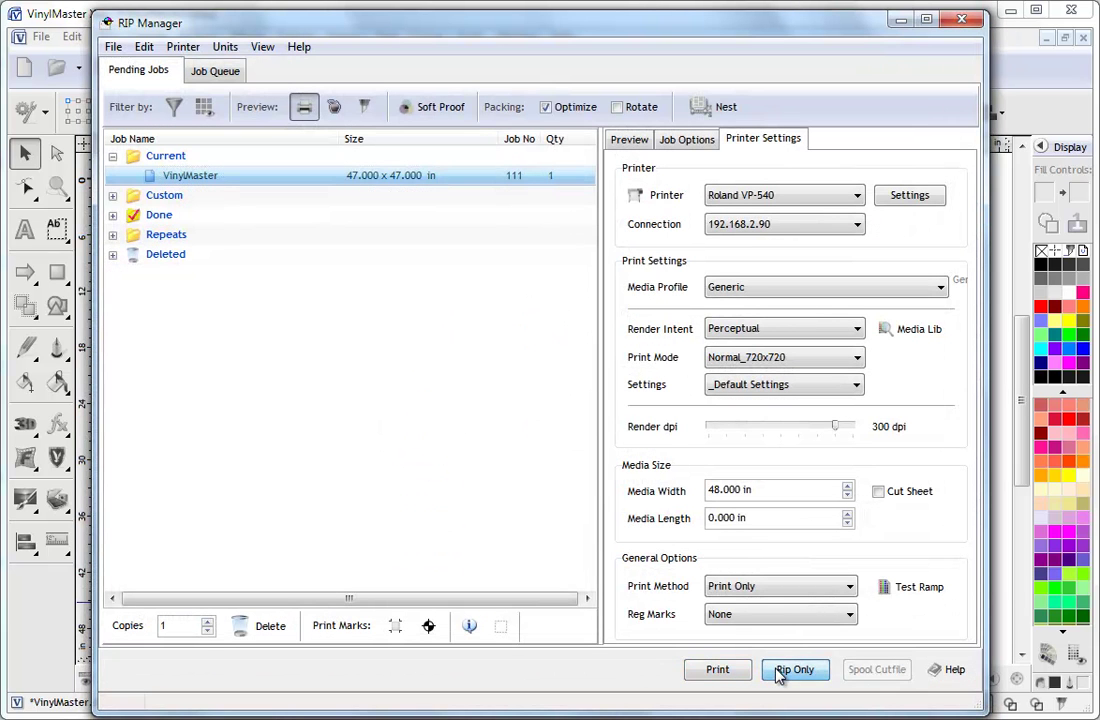
pyautogui.click(232, 73)
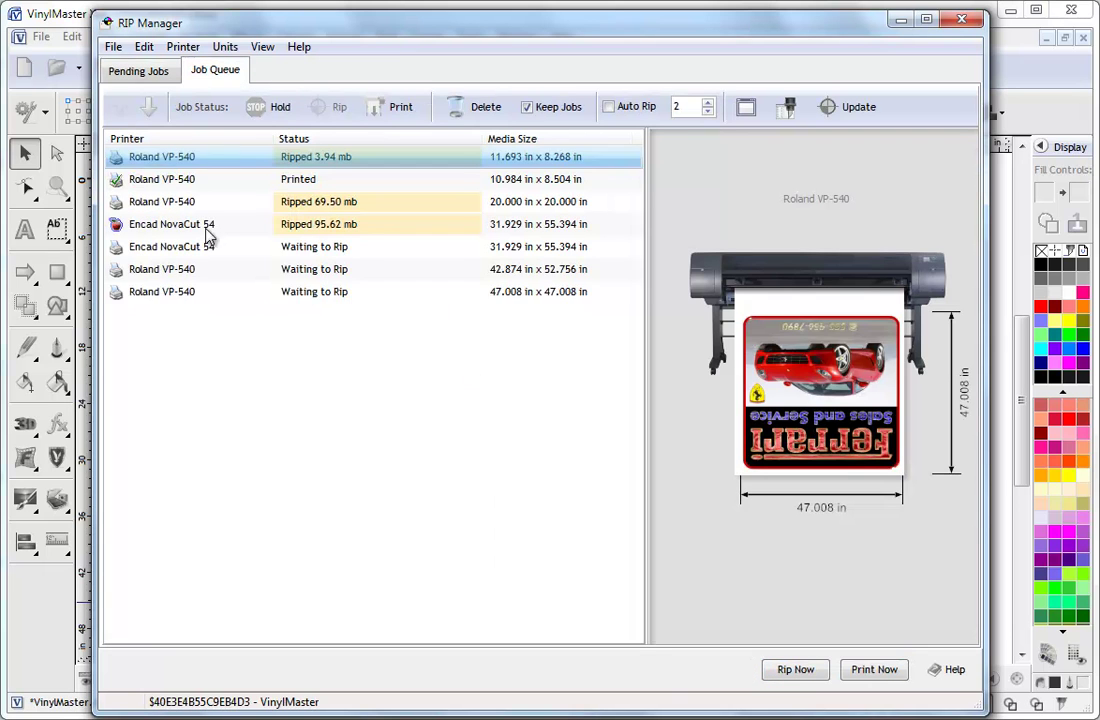
pyautogui.click(333, 299)
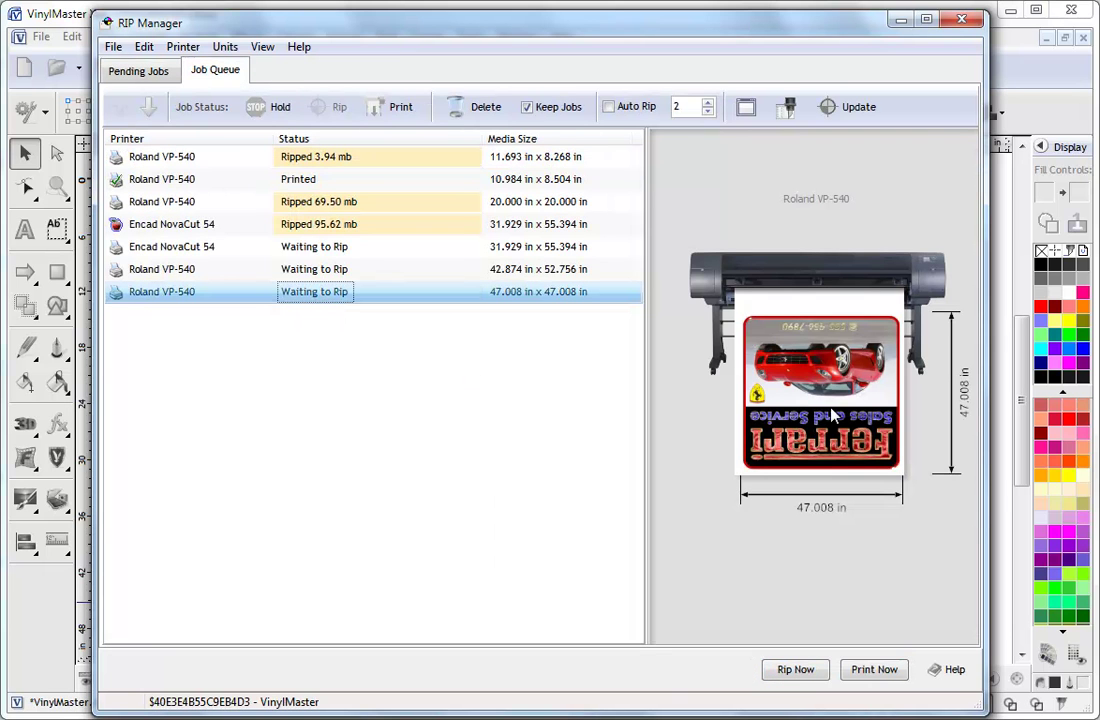
pyautogui.click(964, 19)
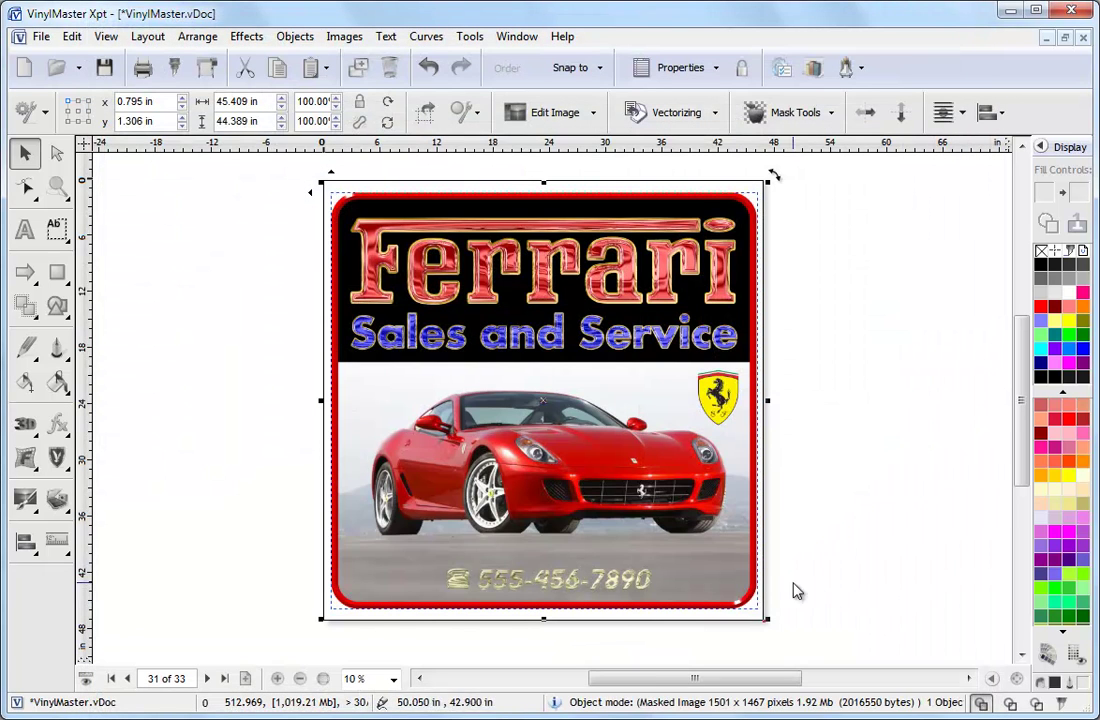
# On page 30, auto-trace a cut contour around the red car with a 2% outline offset
pyautogui.click(127, 678)
pyautogui.click(418, 390)
pyautogui.click(690, 114)
pyautogui.click(678, 184)
pyautogui.click(519, 408)
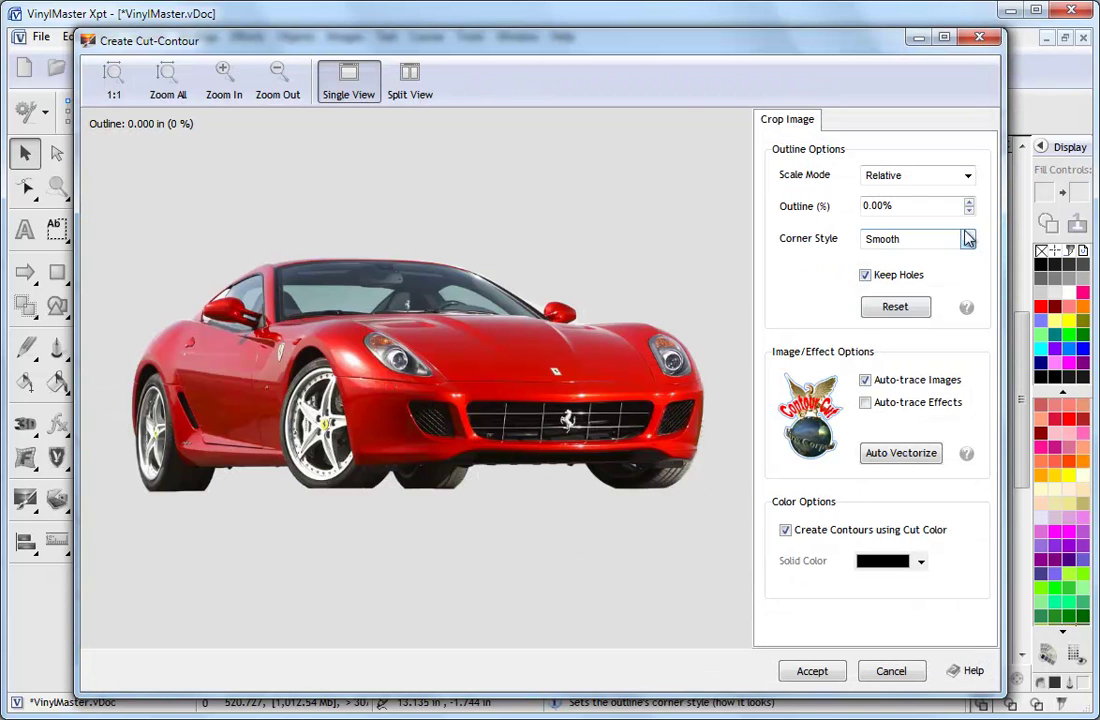
pyautogui.click(969, 201)
pyautogui.click(969, 201)
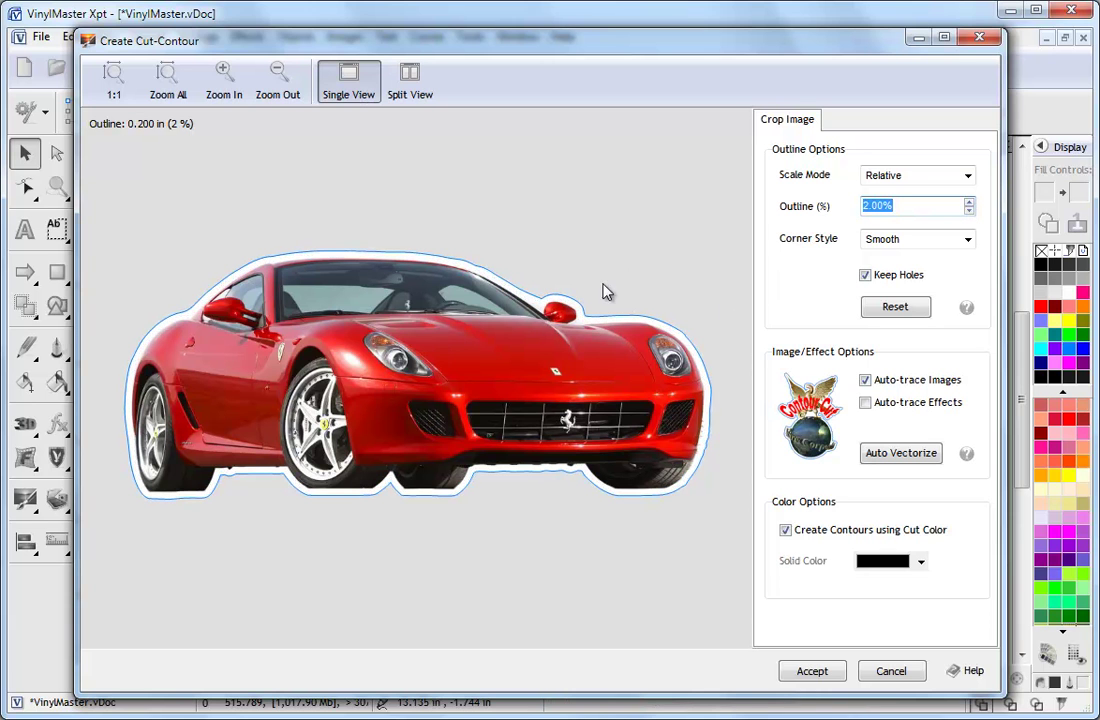
pyautogui.click(814, 673)
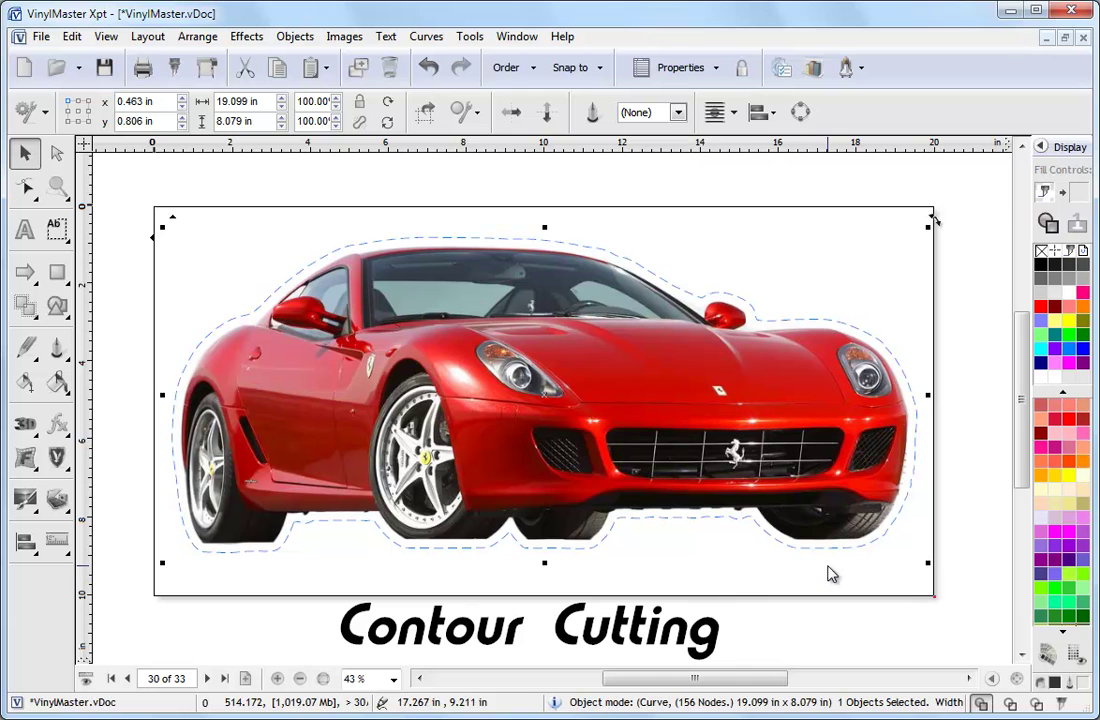
# Send the contoured car to the RIP as a 20 × 10 in Roland VP-540 print-and-cut job
pyautogui.click(208, 78)
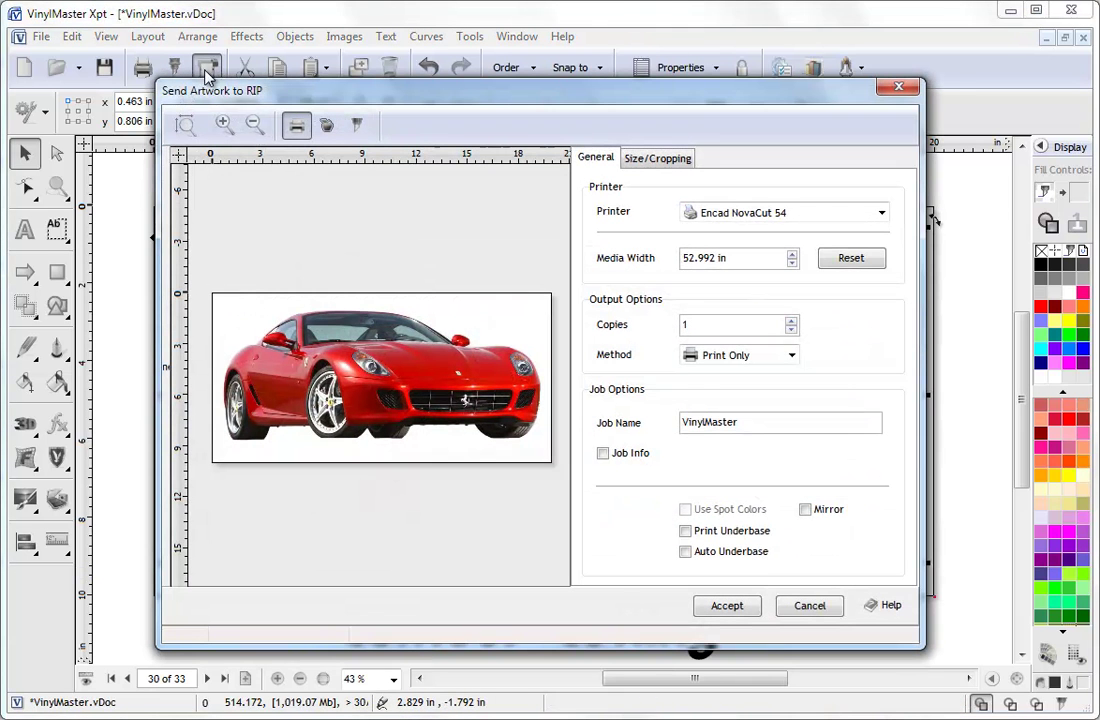
pyautogui.click(740, 213)
pyautogui.click(727, 277)
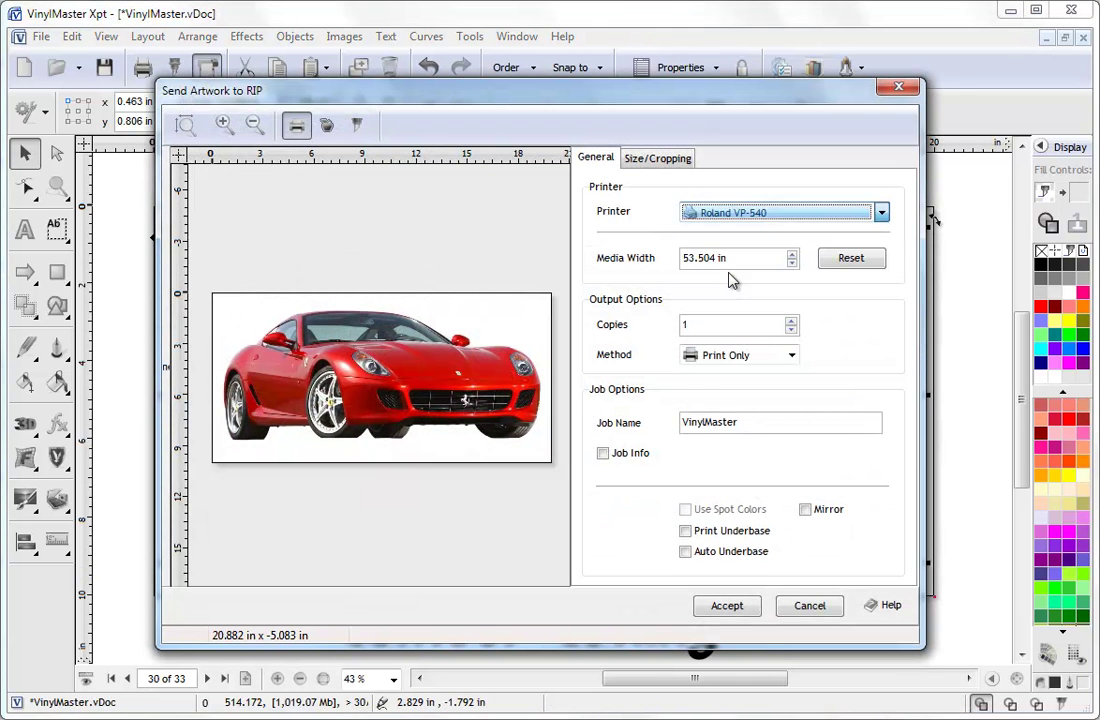
pyautogui.click(327, 126)
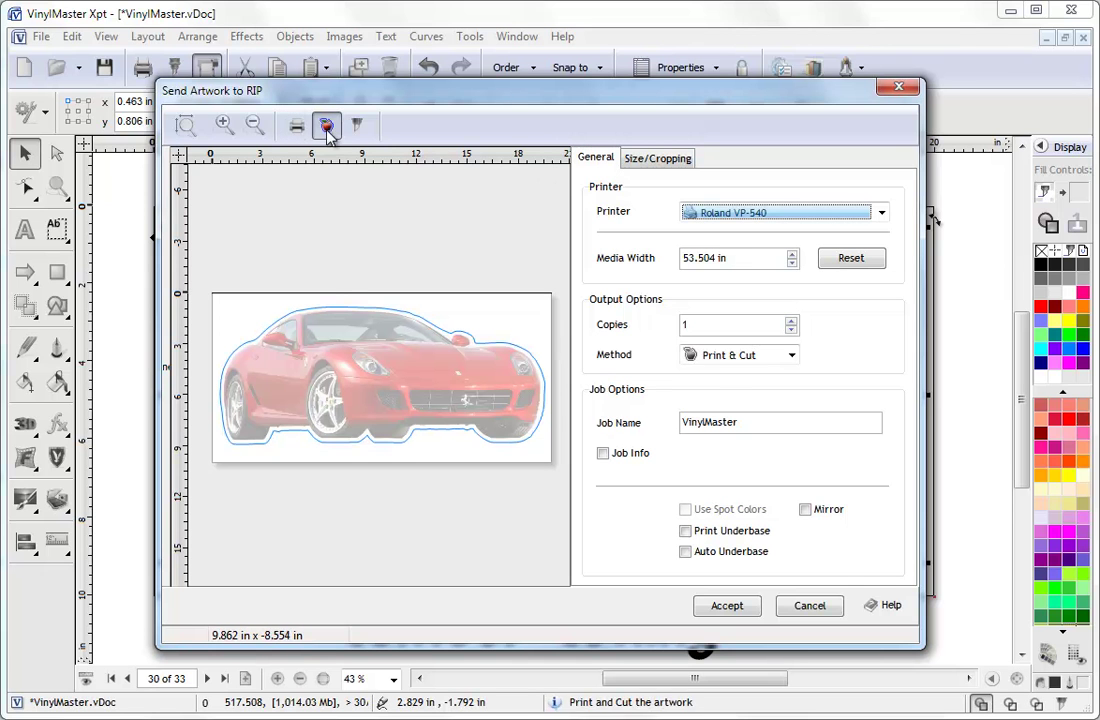
pyautogui.click(658, 158)
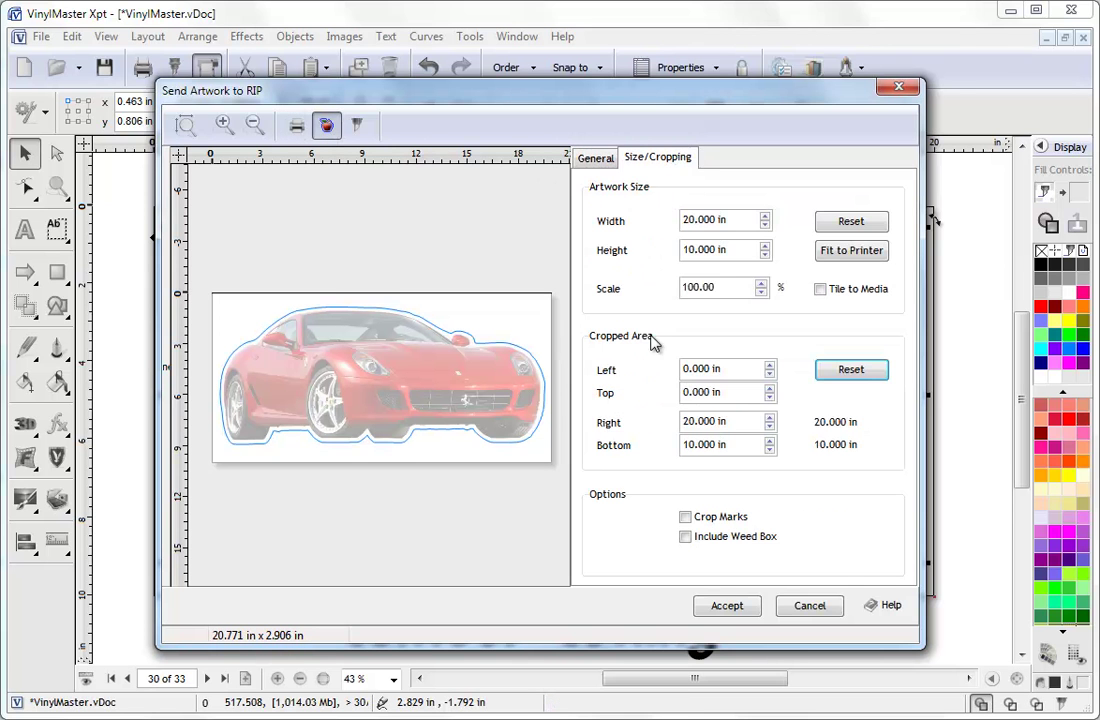
pyautogui.click(745, 603)
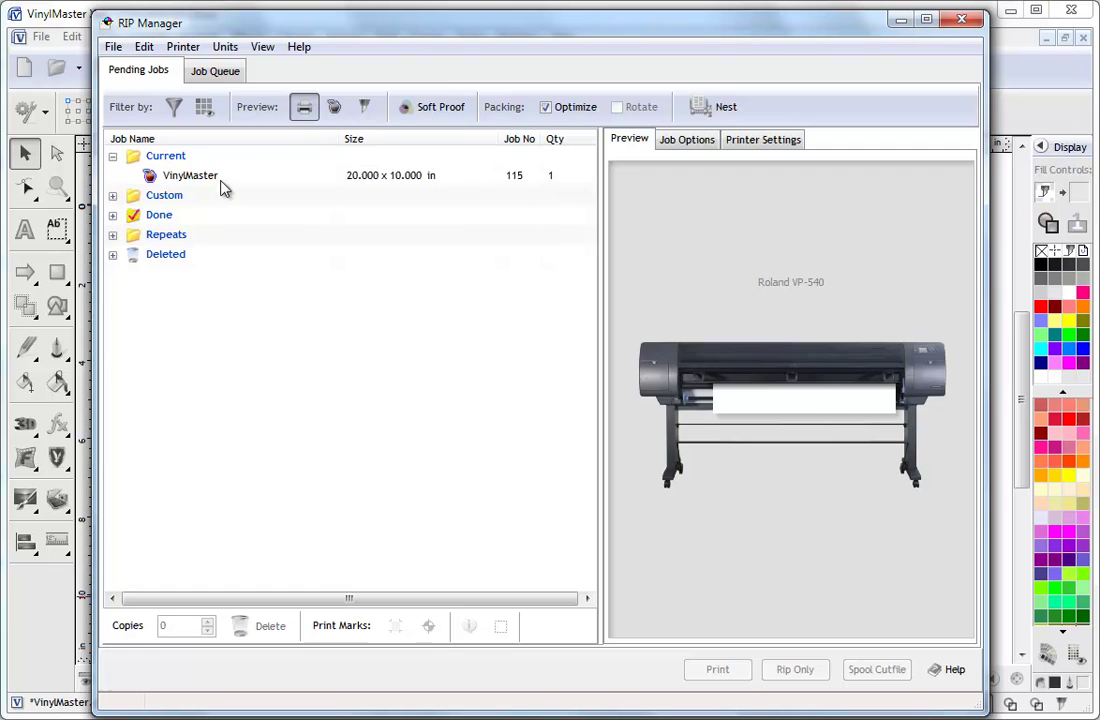
# Add print marks and extra copies to the car job, then preview its ten-car layout in the queue
pyautogui.click(200, 175)
pyautogui.click(428, 625)
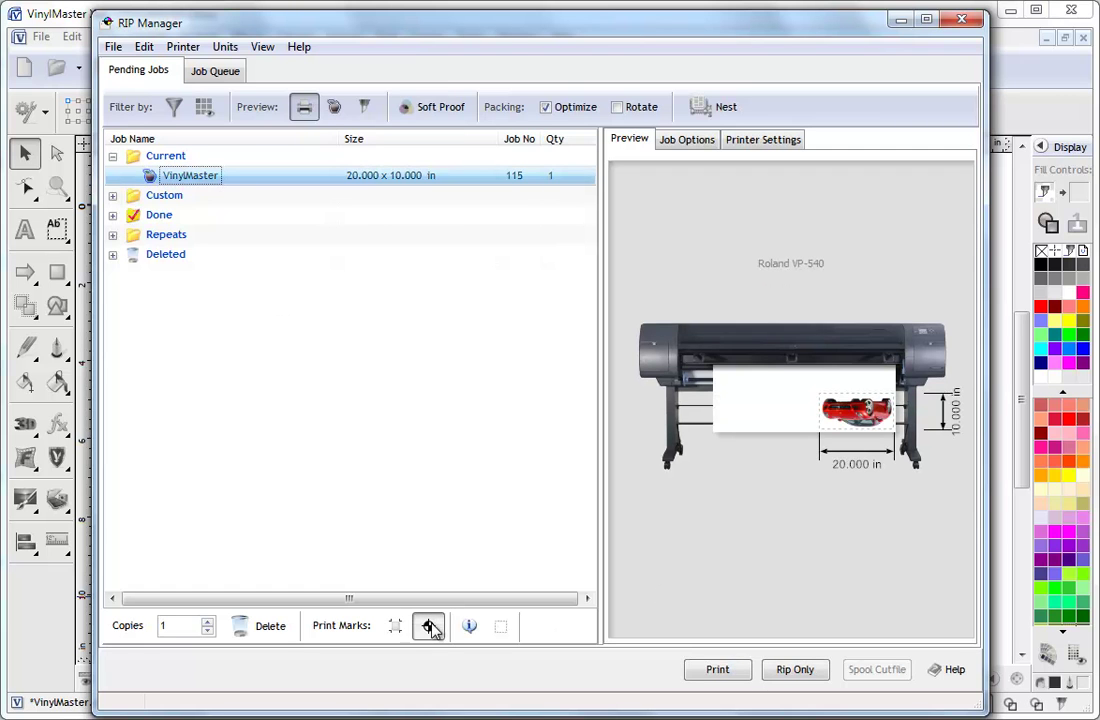
pyautogui.click(207, 621)
pyautogui.click(207, 621)
pyautogui.click(207, 621)
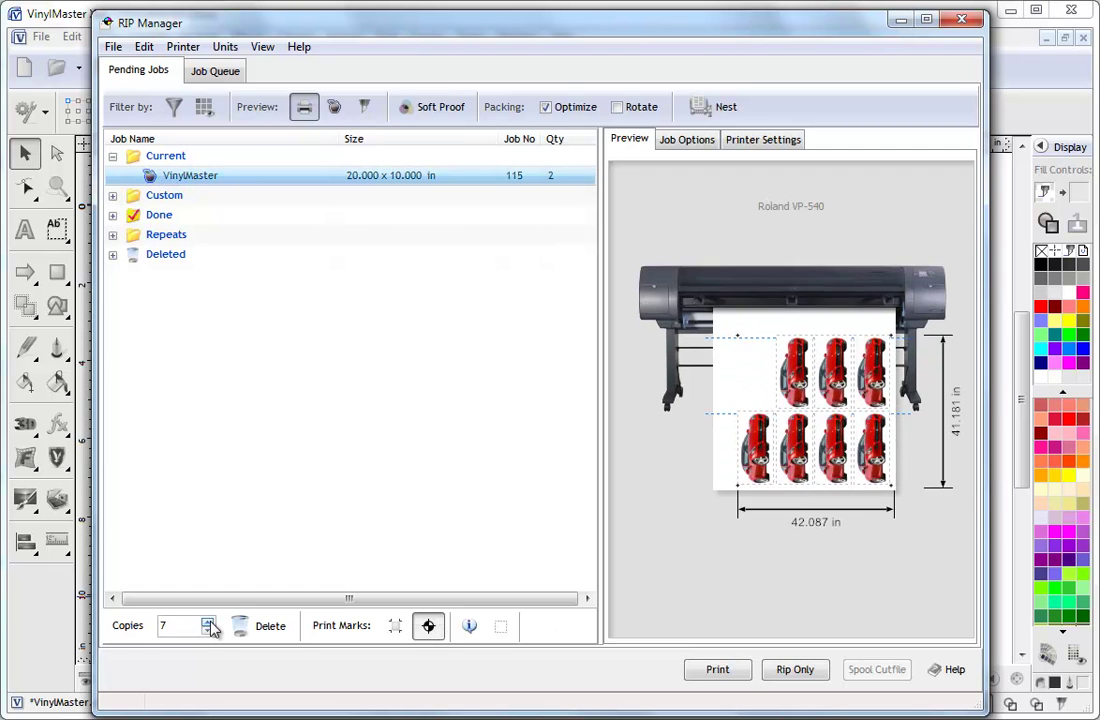
pyautogui.click(207, 621)
pyautogui.click(207, 621)
pyautogui.click(207, 621)
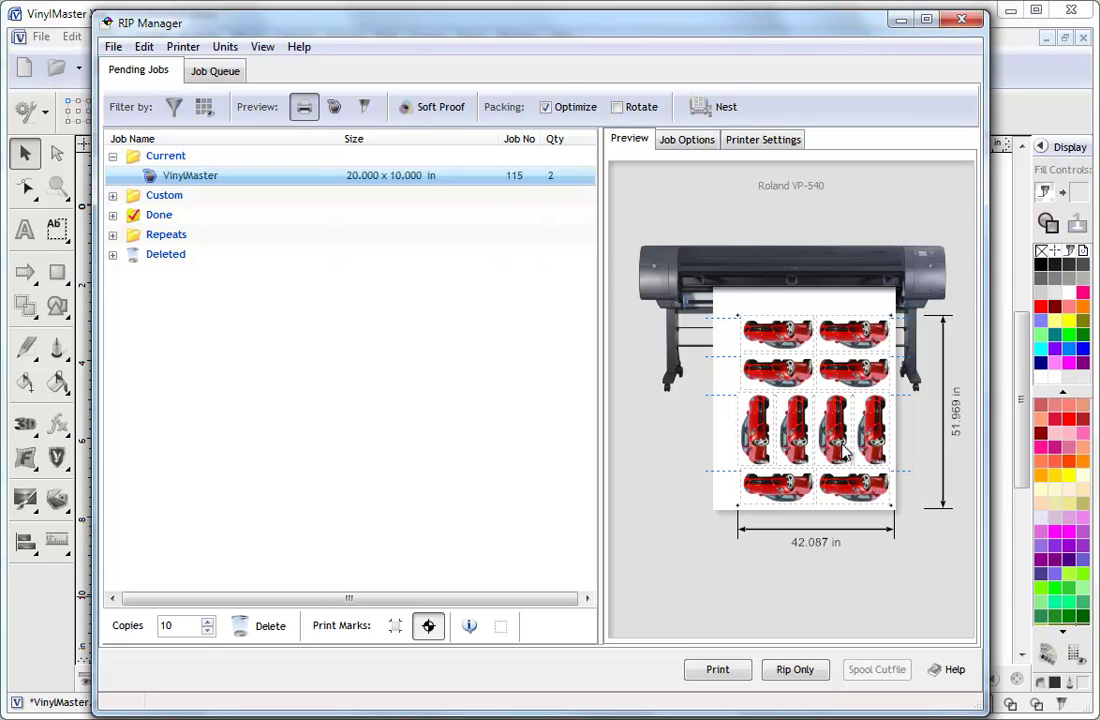
pyautogui.click(335, 107)
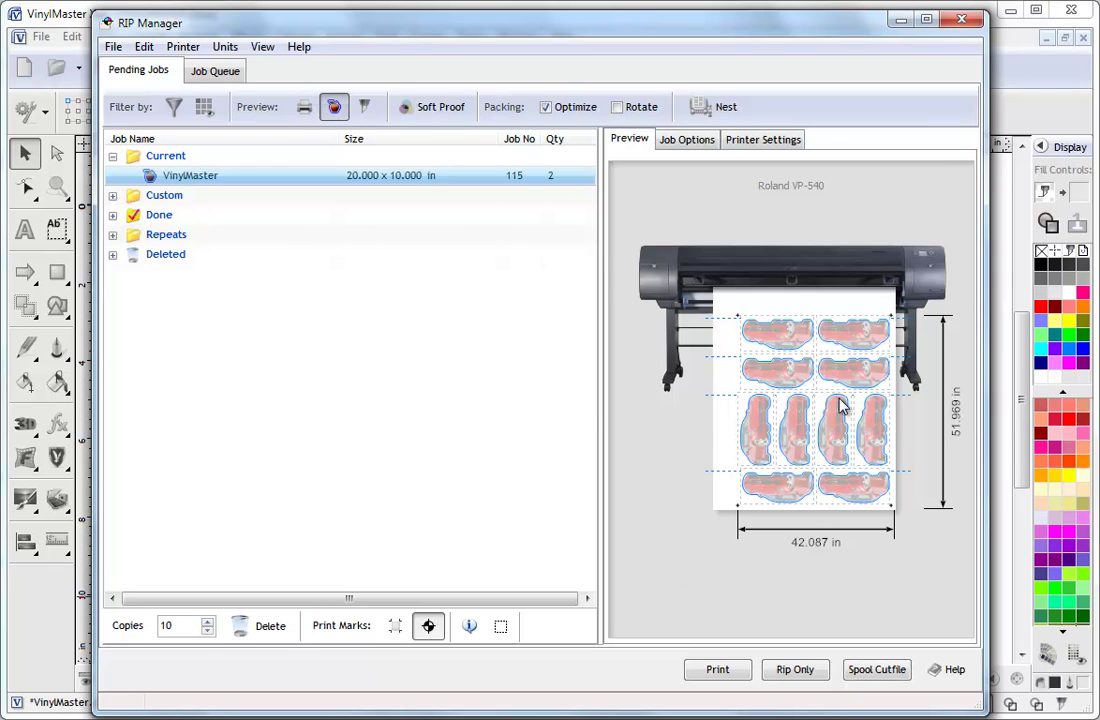
pyautogui.click(877, 670)
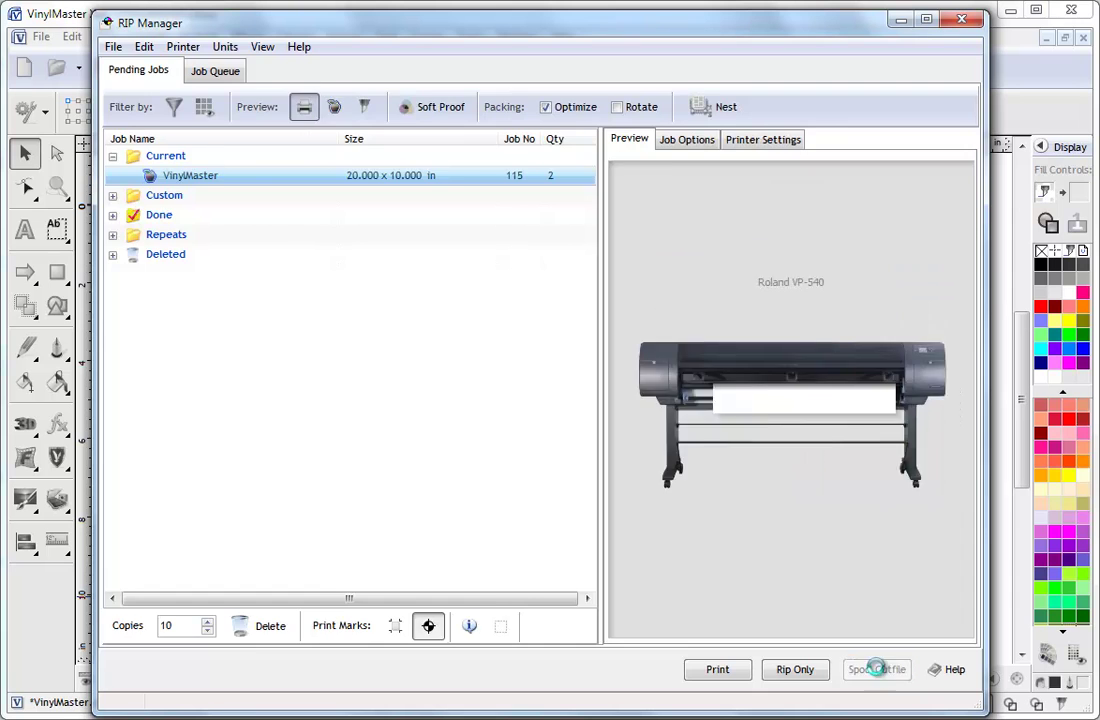
pyautogui.click(500, 360)
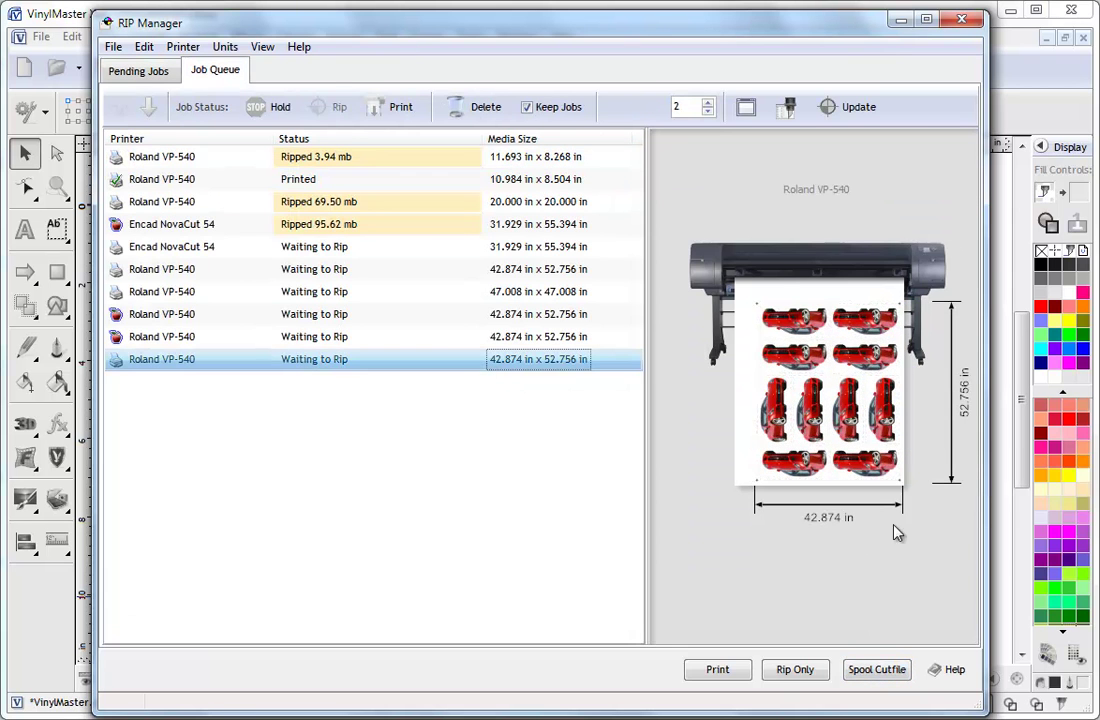
# In Vinyl Spooler, begin aligning the Cutting Contour job, then cancel and close the spooler
pyautogui.click(962, 20)
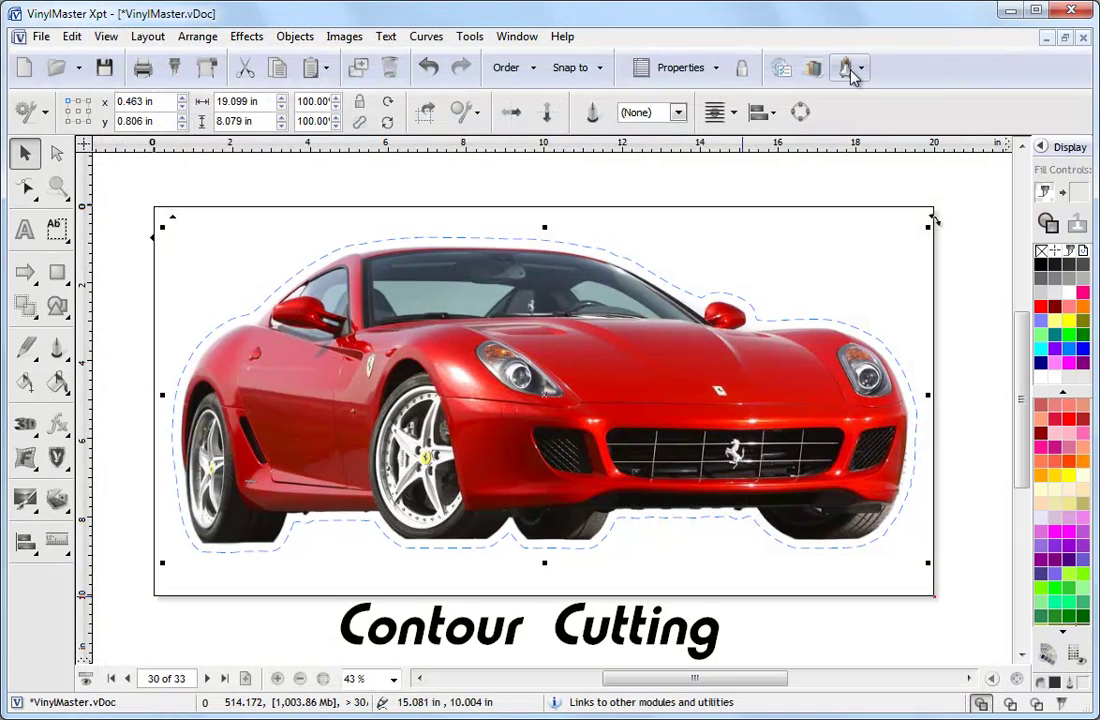
pyautogui.click(850, 68)
pyautogui.click(813, 100)
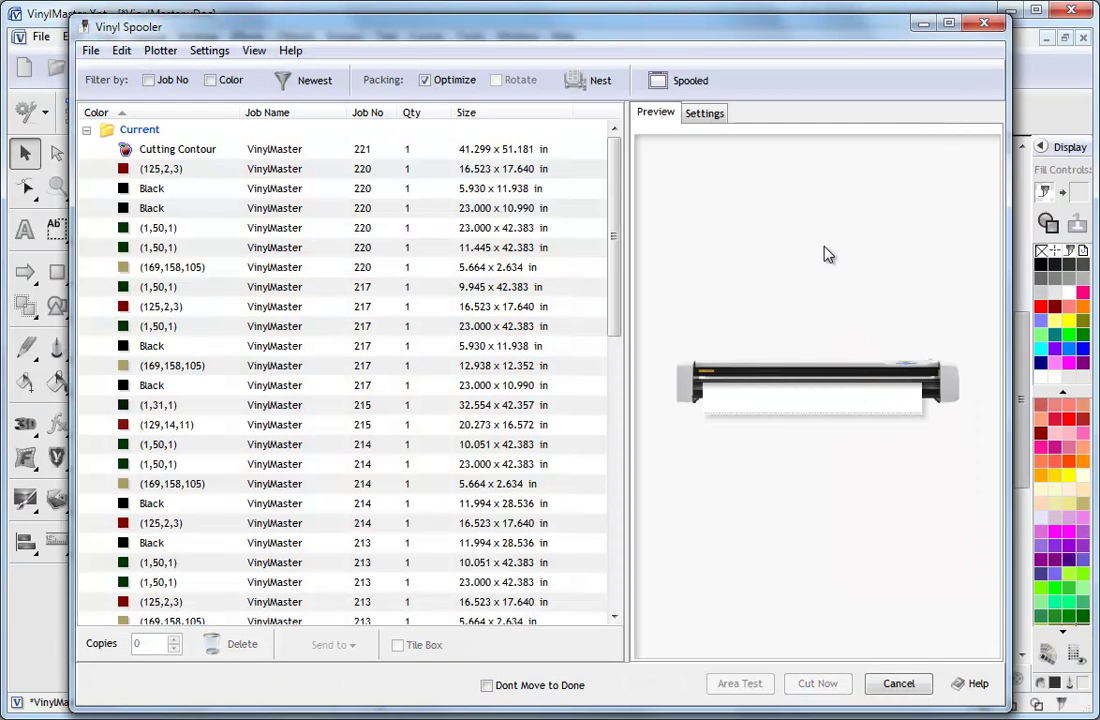
pyautogui.click(195, 150)
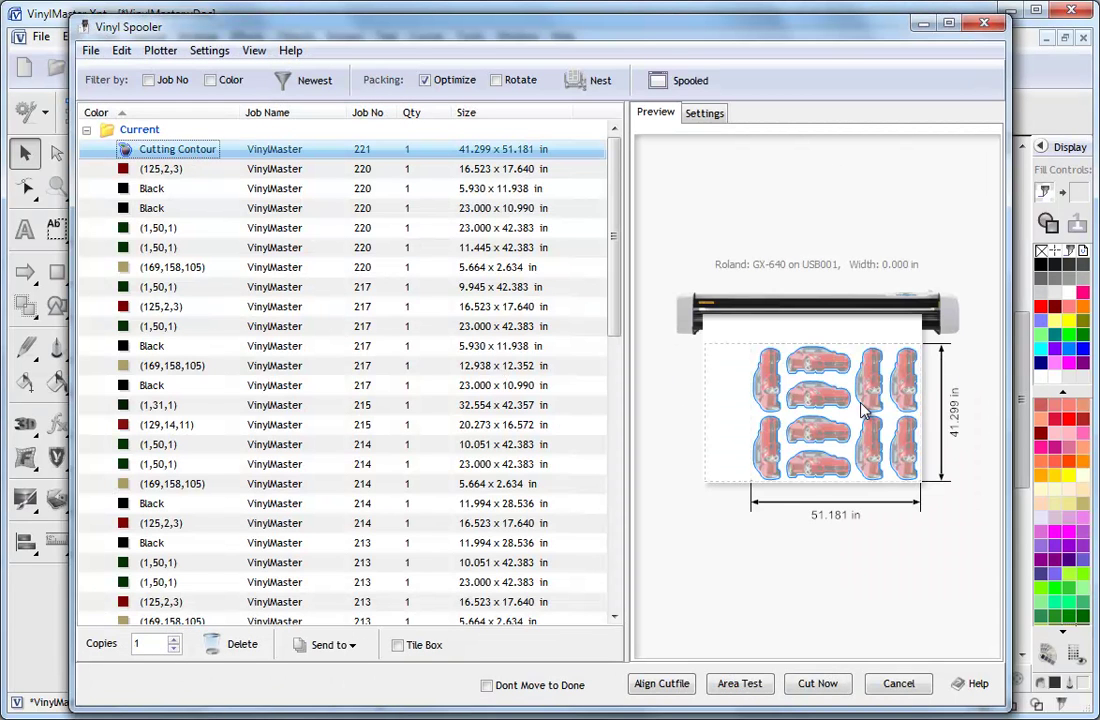
pyautogui.click(679, 680)
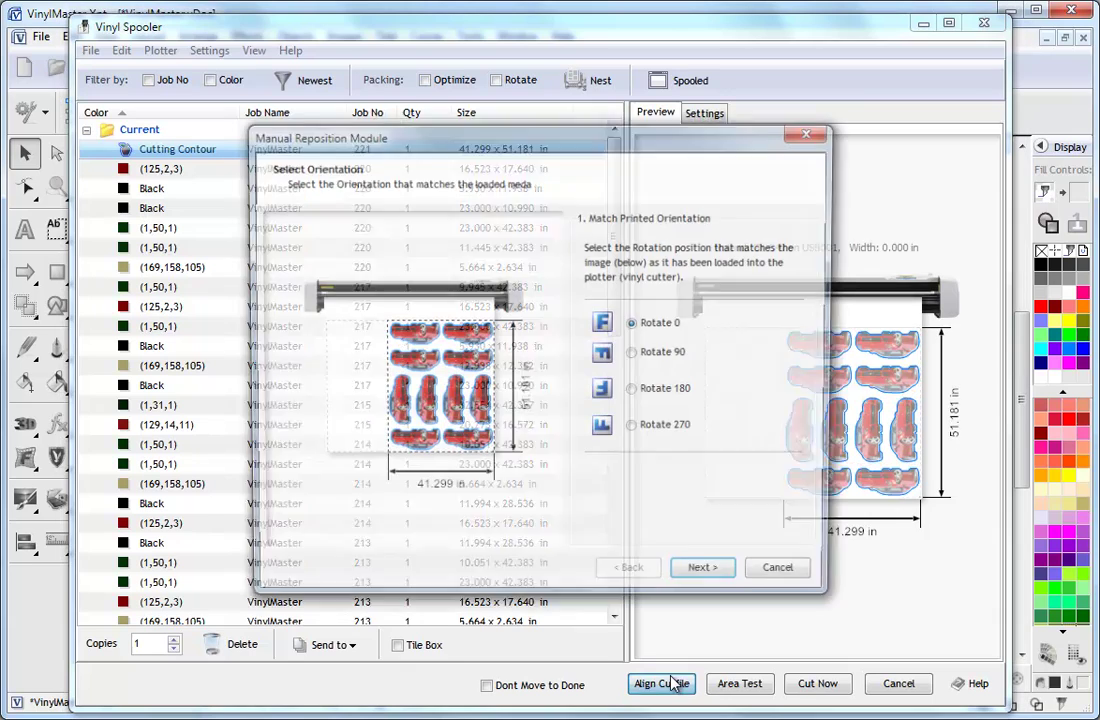
pyautogui.click(708, 577)
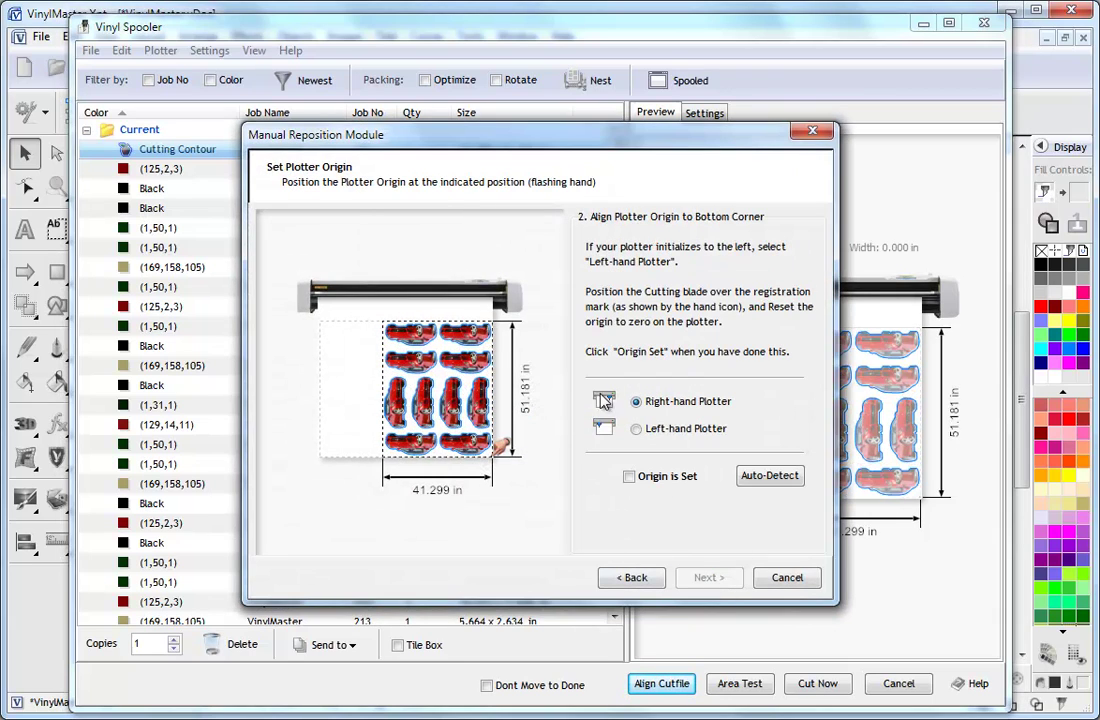
pyautogui.click(808, 580)
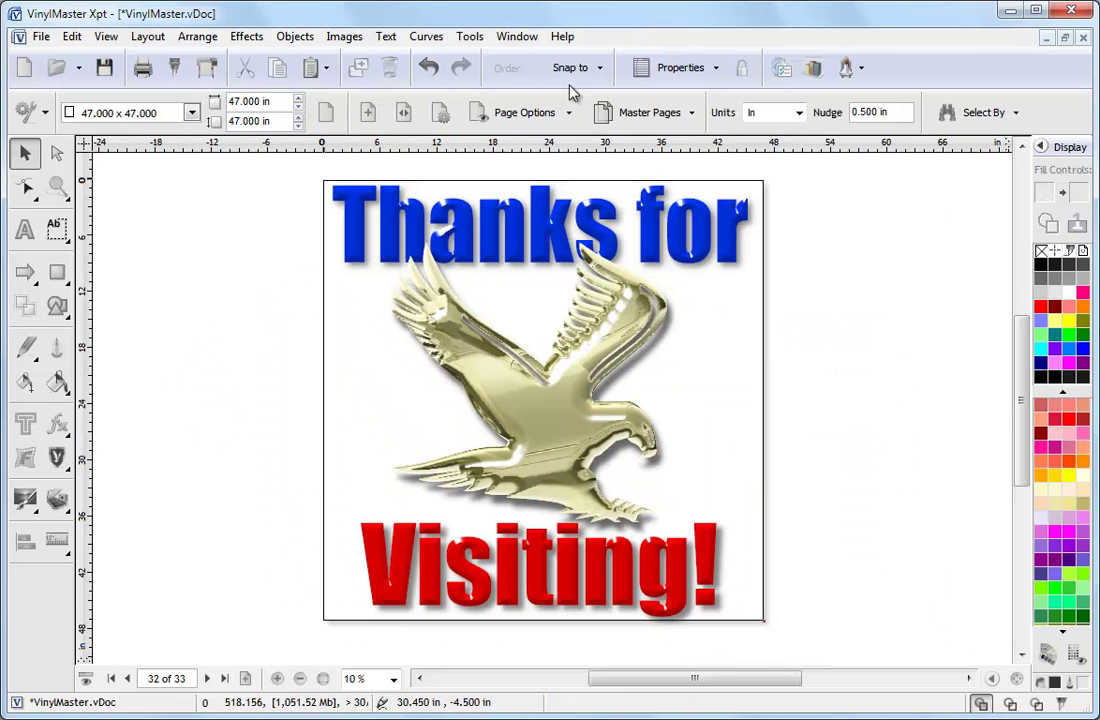
# Launch the Setup Wizard from the Help menu
pyautogui.click(563, 36)
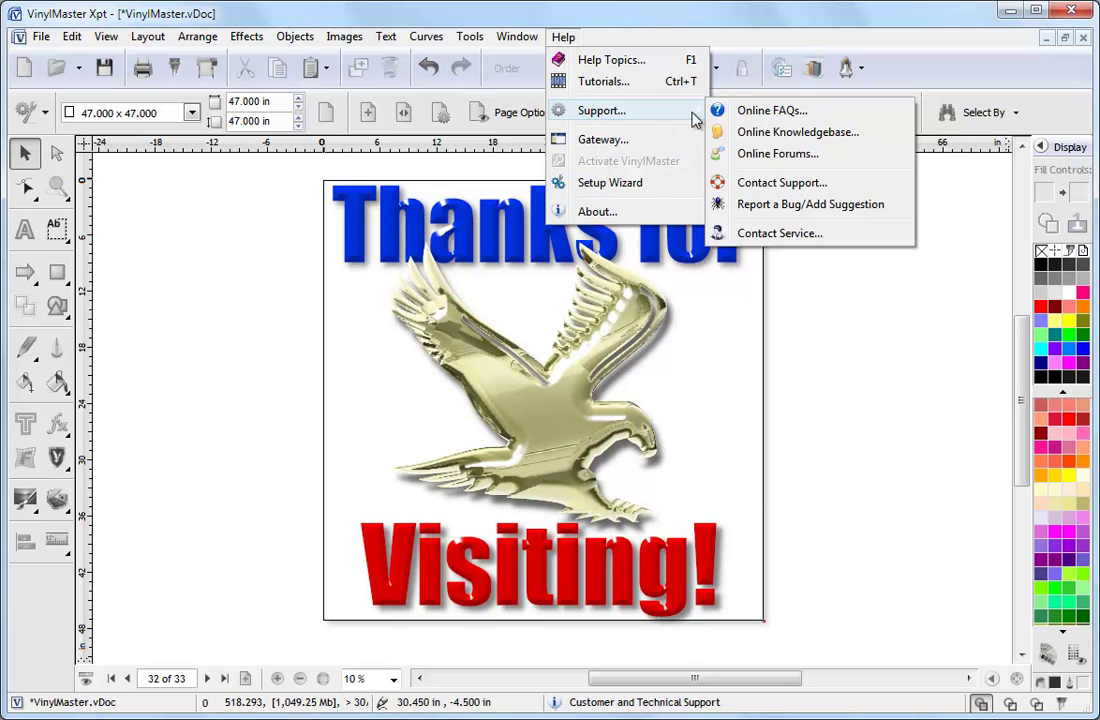
pyautogui.moveTo(601, 110)
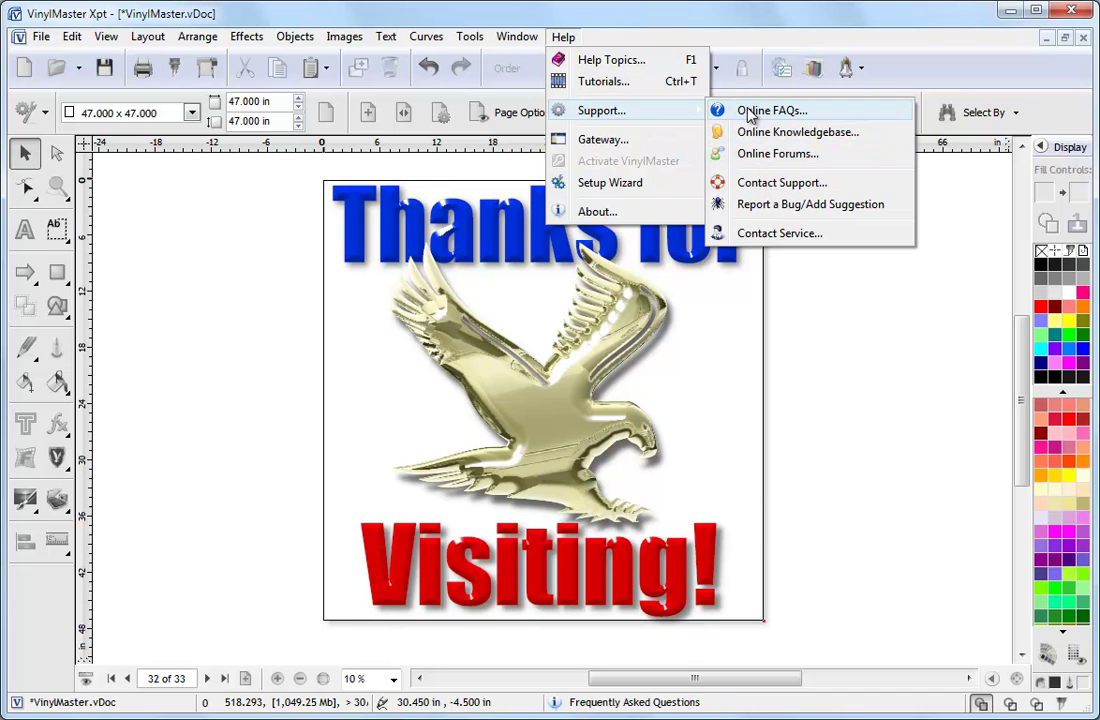
pyautogui.click(612, 183)
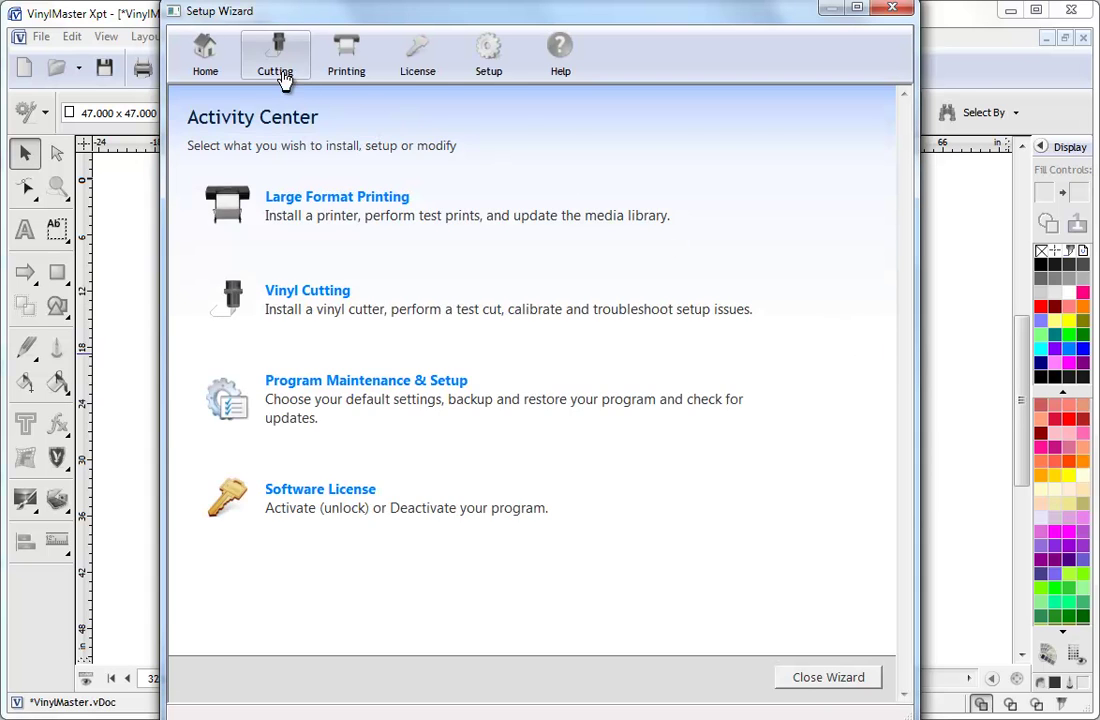
# Browse the wizard's Cutting and Printing help topics and its License and Setup pages, then close it
pyautogui.click(280, 55)
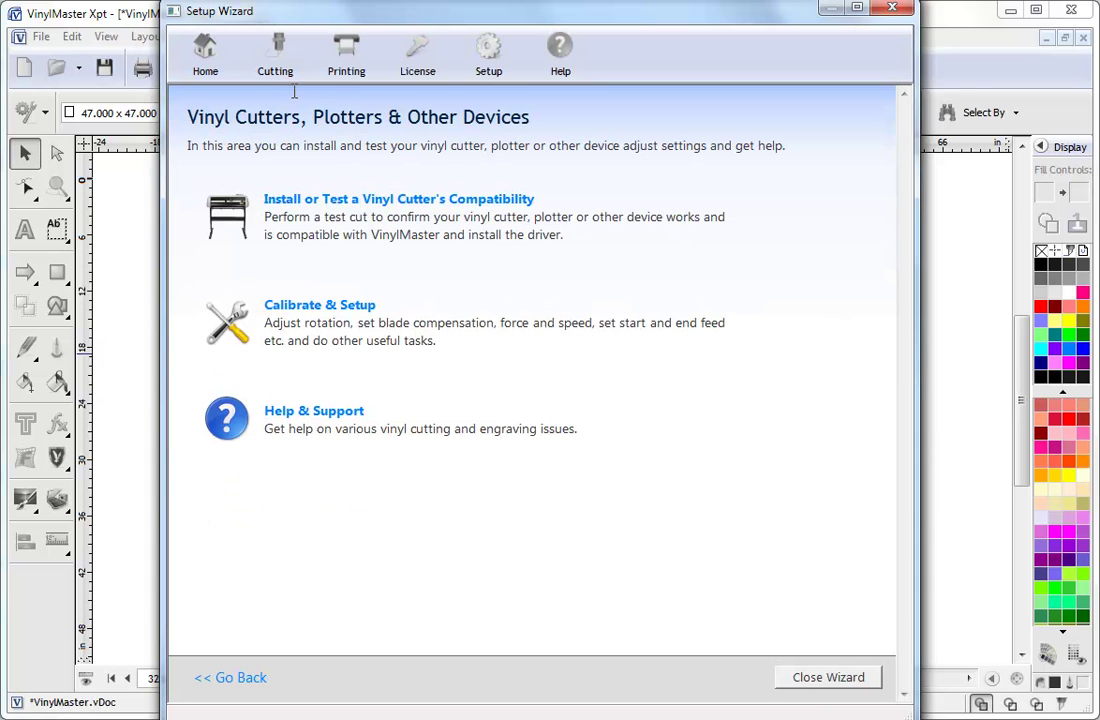
pyautogui.click(304, 411)
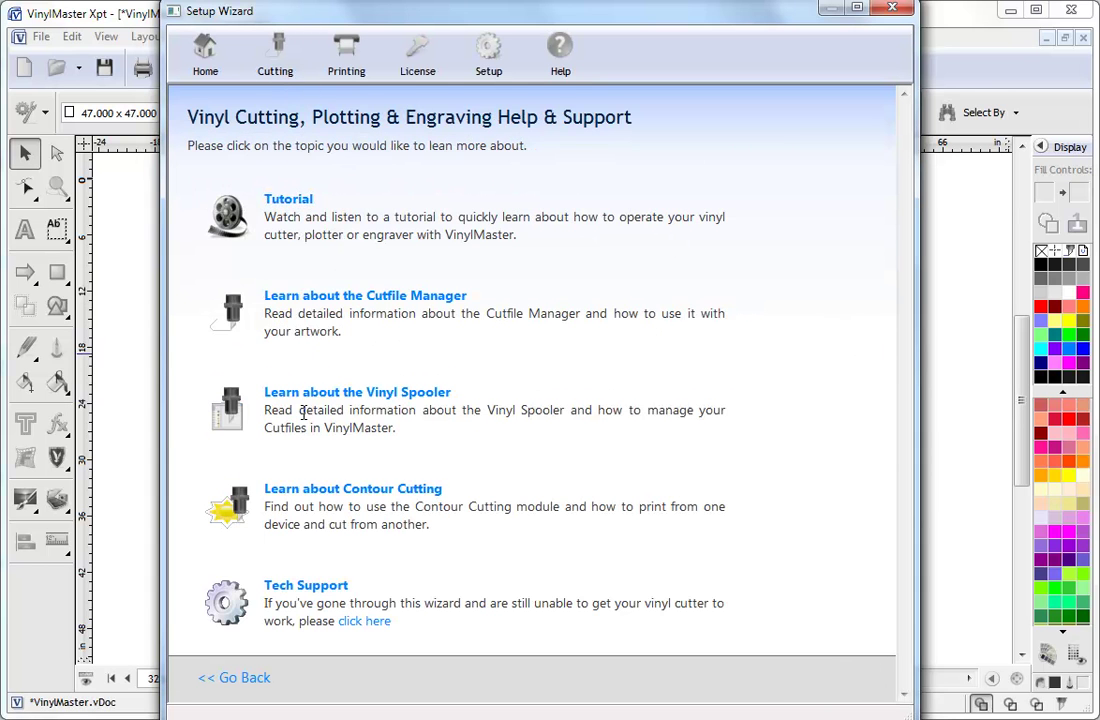
pyautogui.click(256, 680)
pyautogui.click(336, 55)
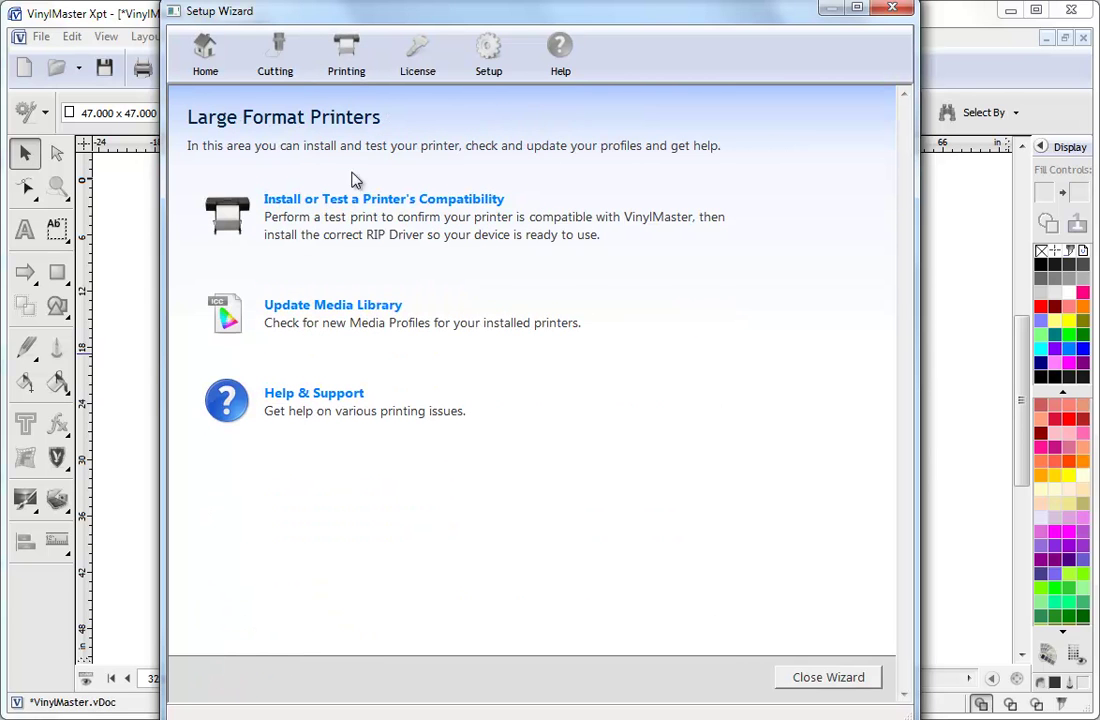
pyautogui.click(318, 396)
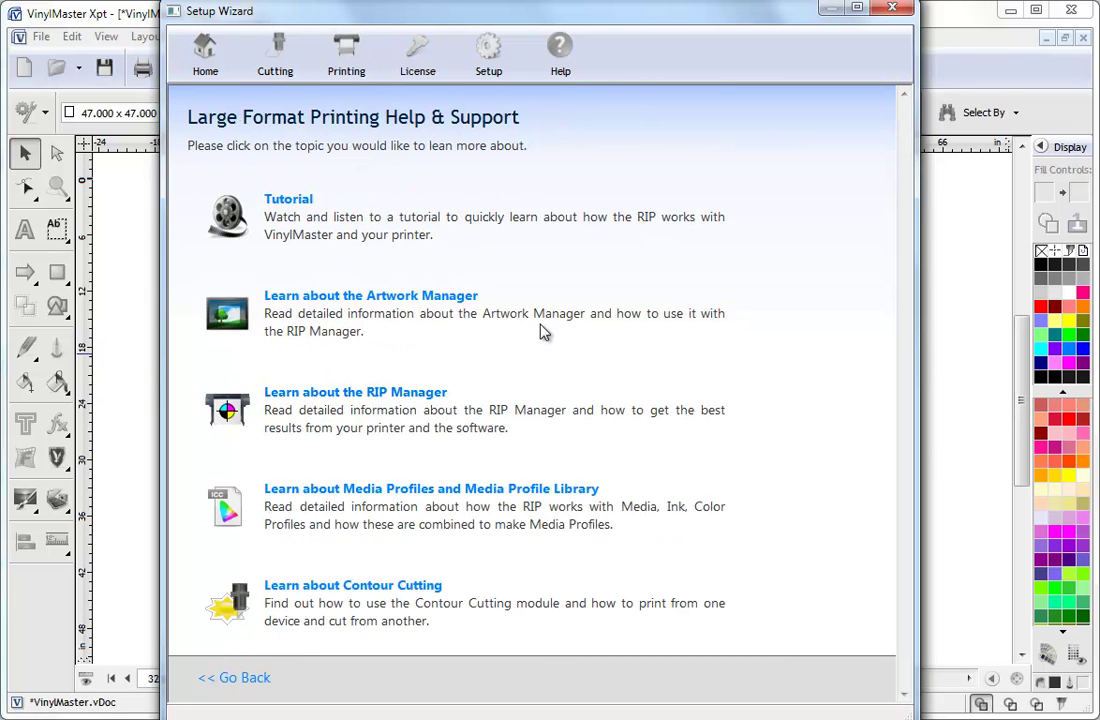
pyautogui.click(425, 55)
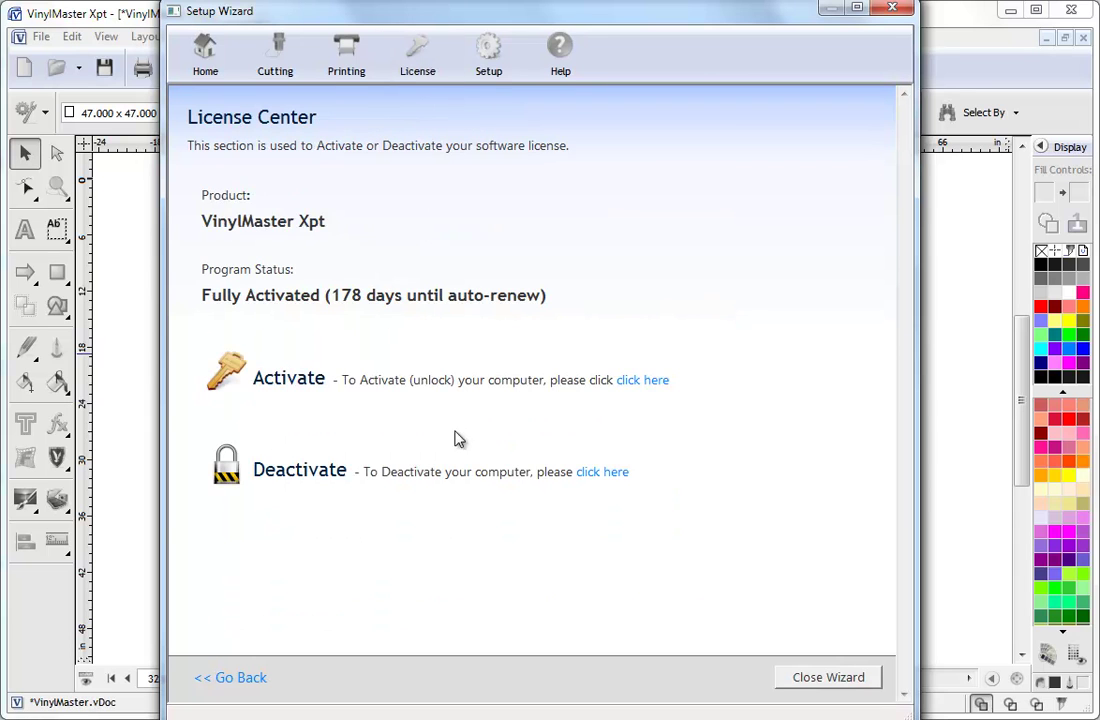
pyautogui.click(489, 60)
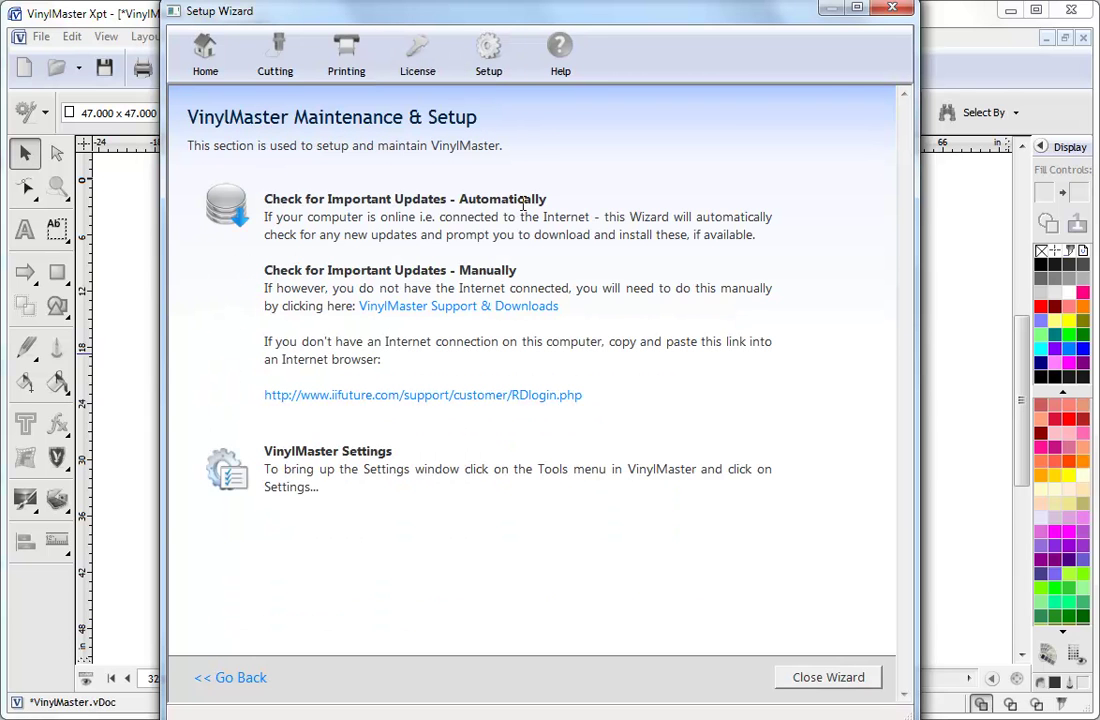
pyautogui.click(892, 9)
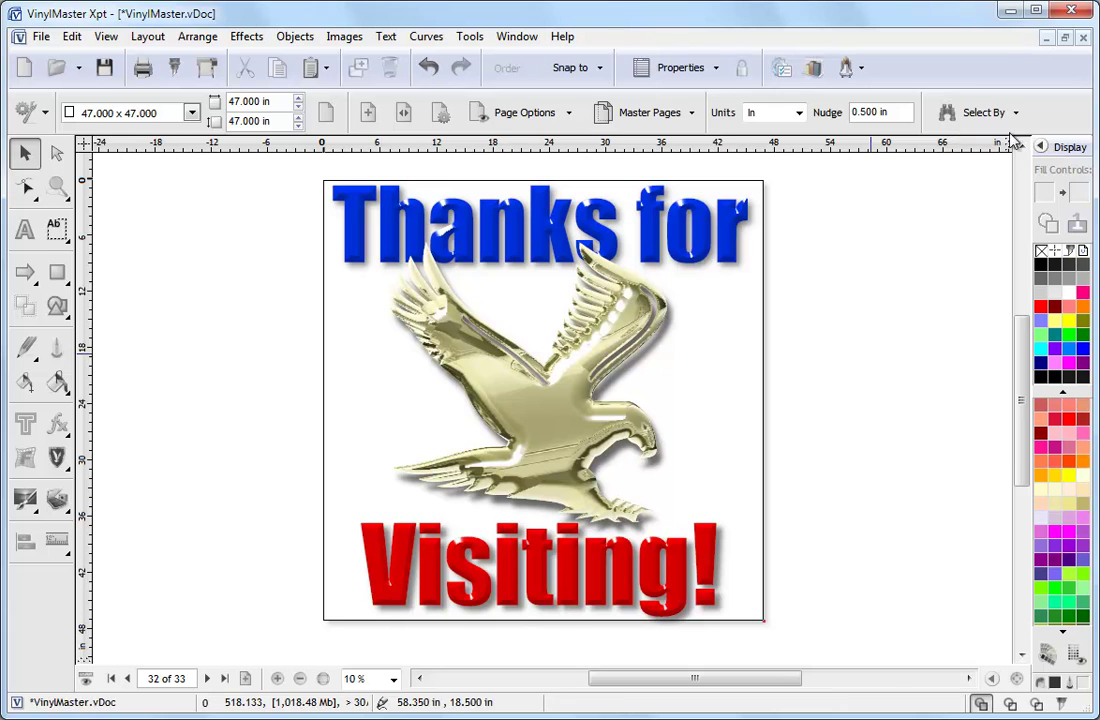
# Show Help Tools in the docker, read the Drawing Power Shapes hint, and return to the Help Directory
pyautogui.click(1041, 147)
pyautogui.click(838, 148)
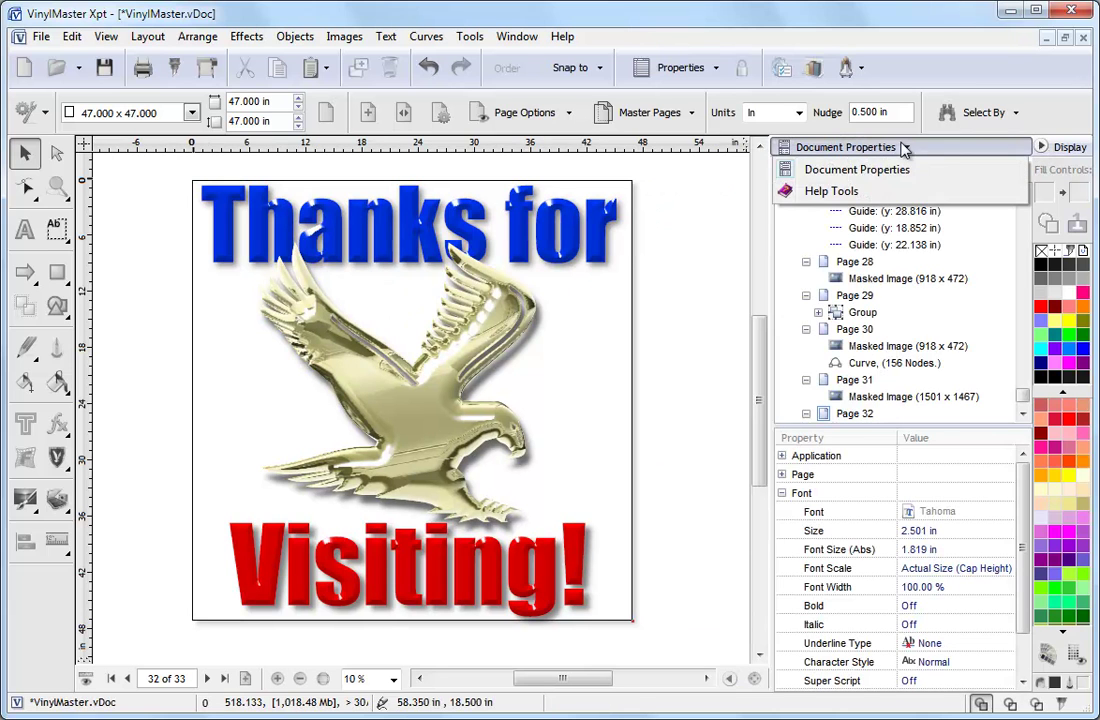
pyautogui.click(845, 193)
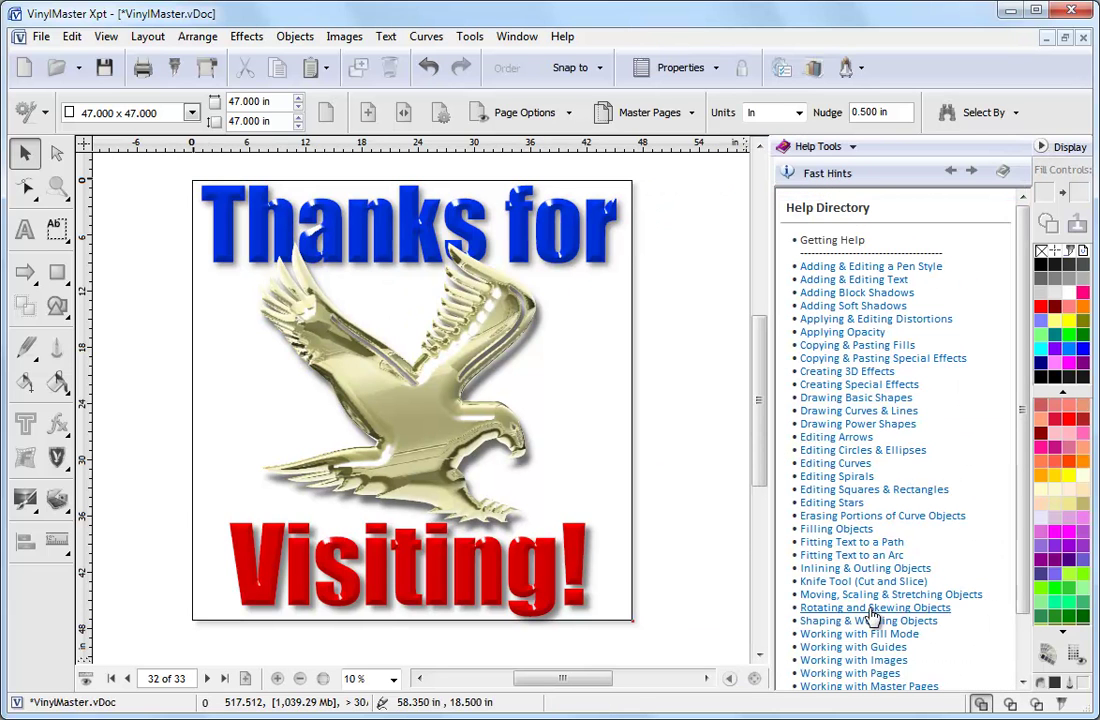
pyautogui.click(840, 424)
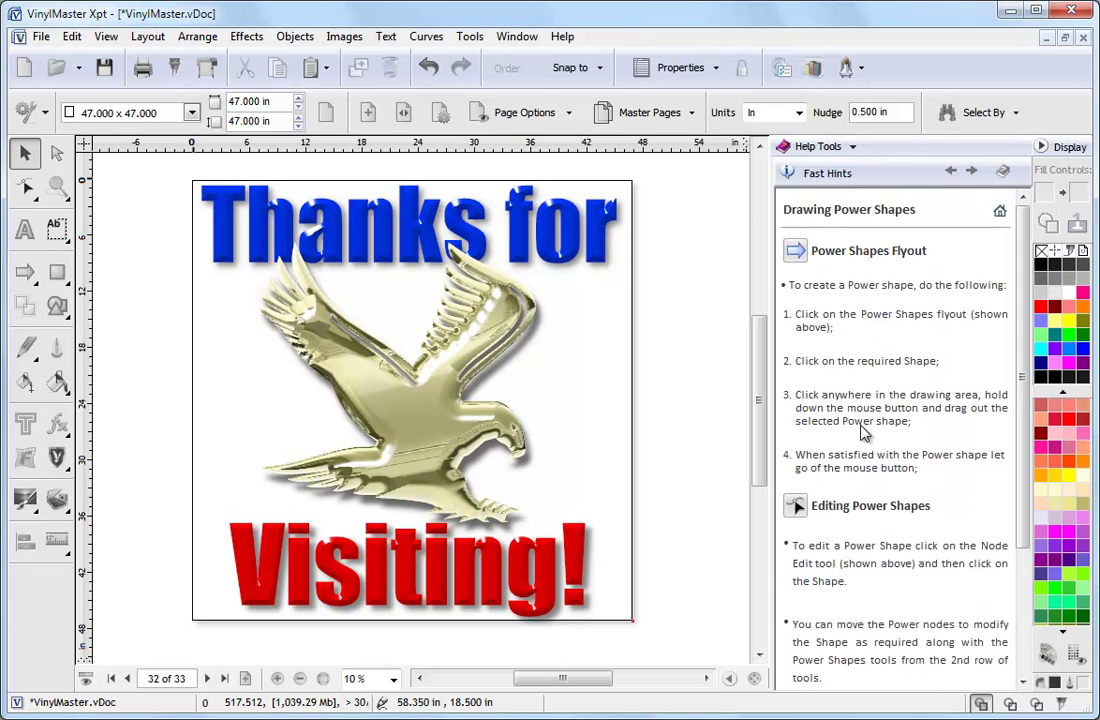
pyautogui.moveTo(1022, 225)
pyautogui.mouseDown()
pyautogui.moveTo(1022, 297)
pyautogui.moveTo(1002, 209)
pyautogui.mouseUp()
pyautogui.click(1003, 171)
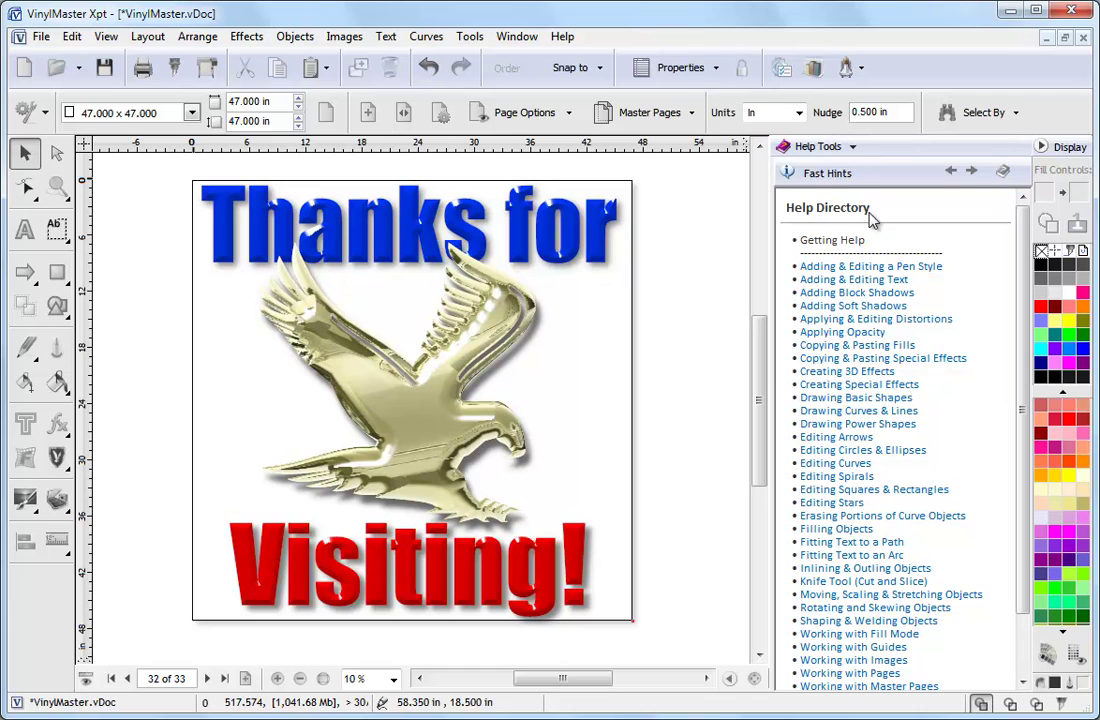
pyautogui.click(561, 36)
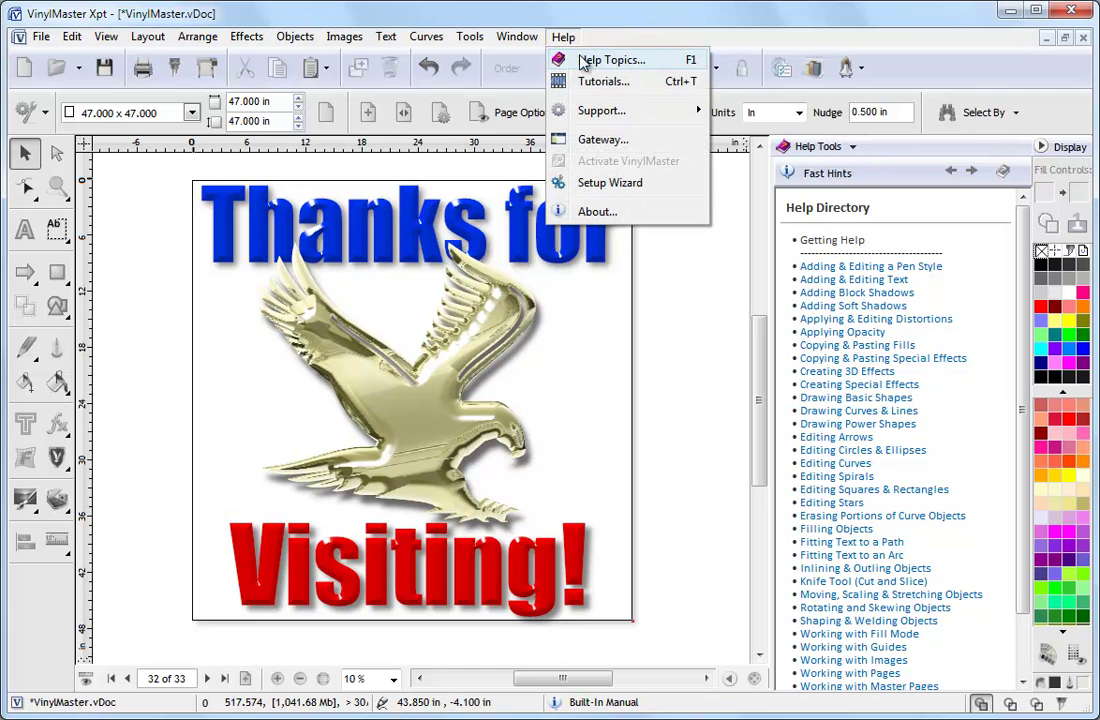
# In Help Topics, read Working with Font Detective under Font Matching and Management, then view Tutorials
pyautogui.click(612, 62)
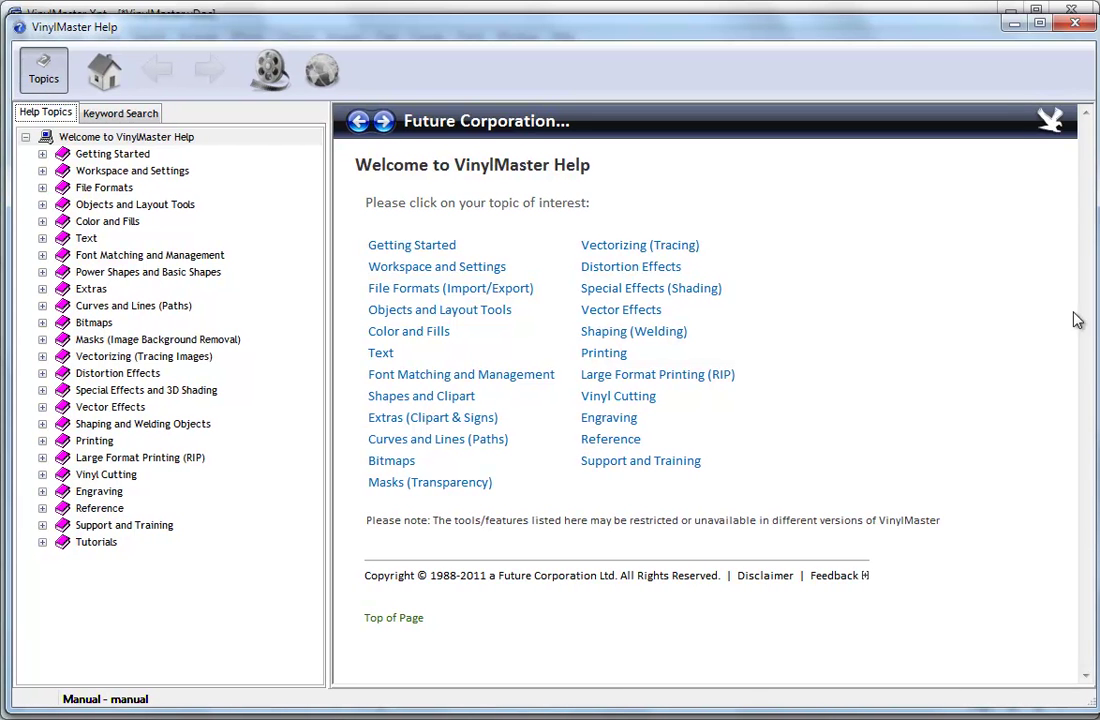
pyautogui.moveTo(1092, 319); pyautogui.dragTo(1079, 330)
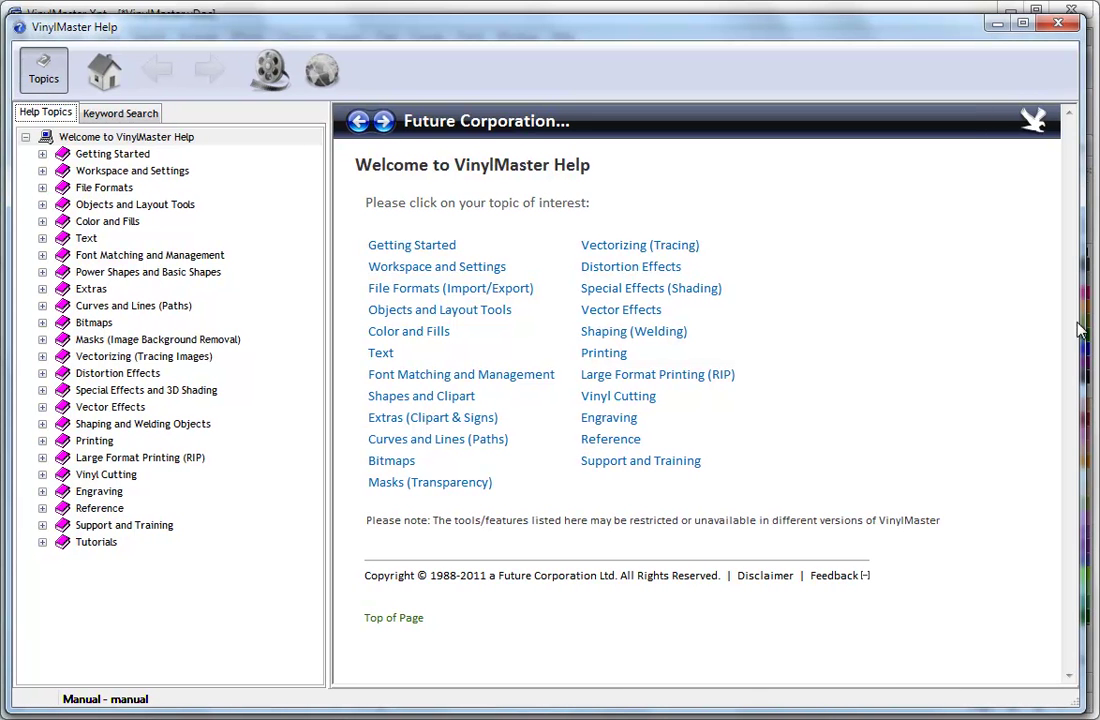
pyautogui.click(43, 255)
pyautogui.click(59, 289)
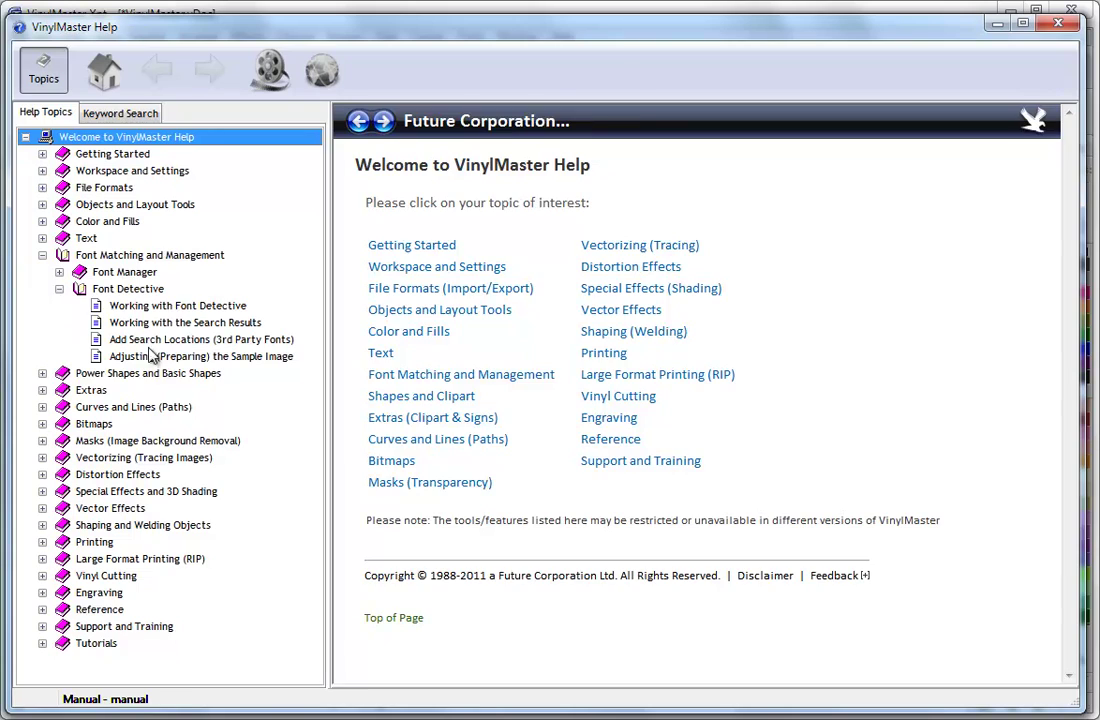
pyautogui.click(160, 305)
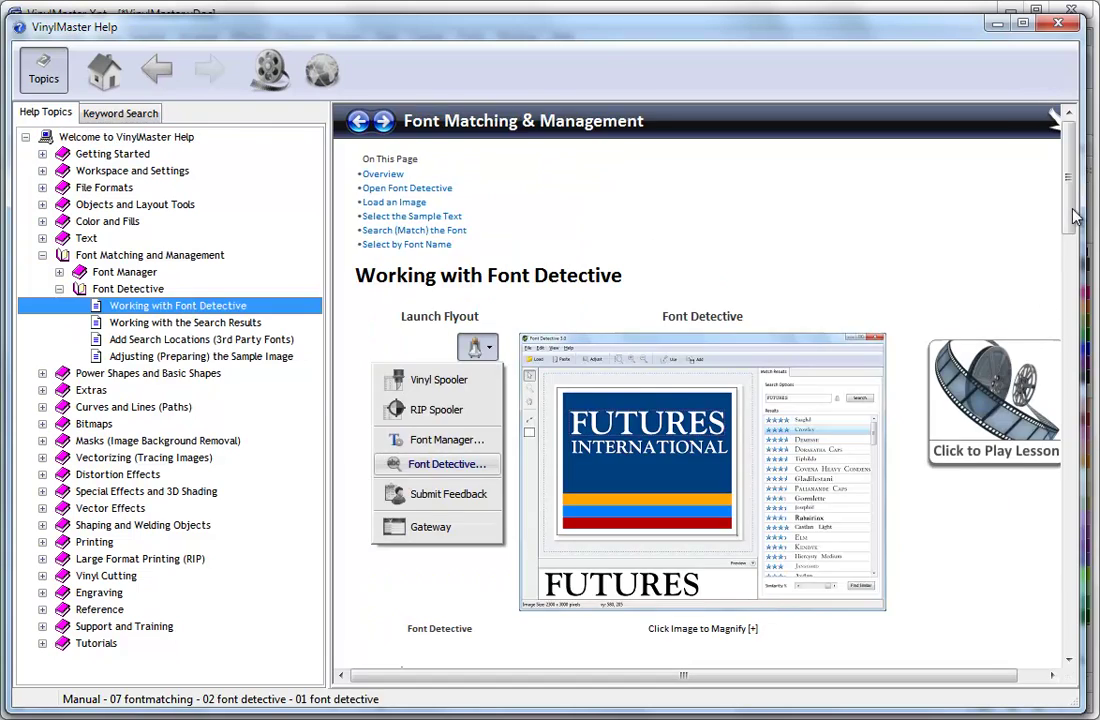
pyautogui.moveTo(1075, 217)
pyautogui.mouseDown()
pyautogui.moveTo(1060, 620)
pyautogui.moveTo(1066, 230)
pyautogui.mouseUp()
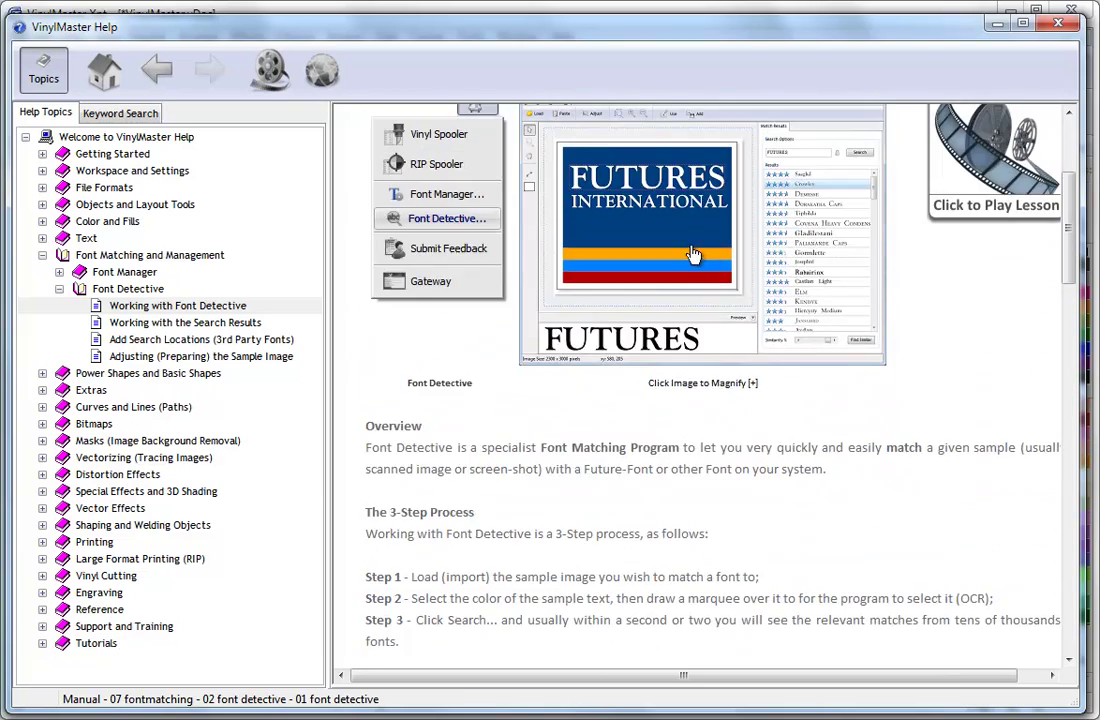
pyautogui.click(694, 255)
pyautogui.click(784, 368)
pyautogui.scroll(2, 1065, 332)
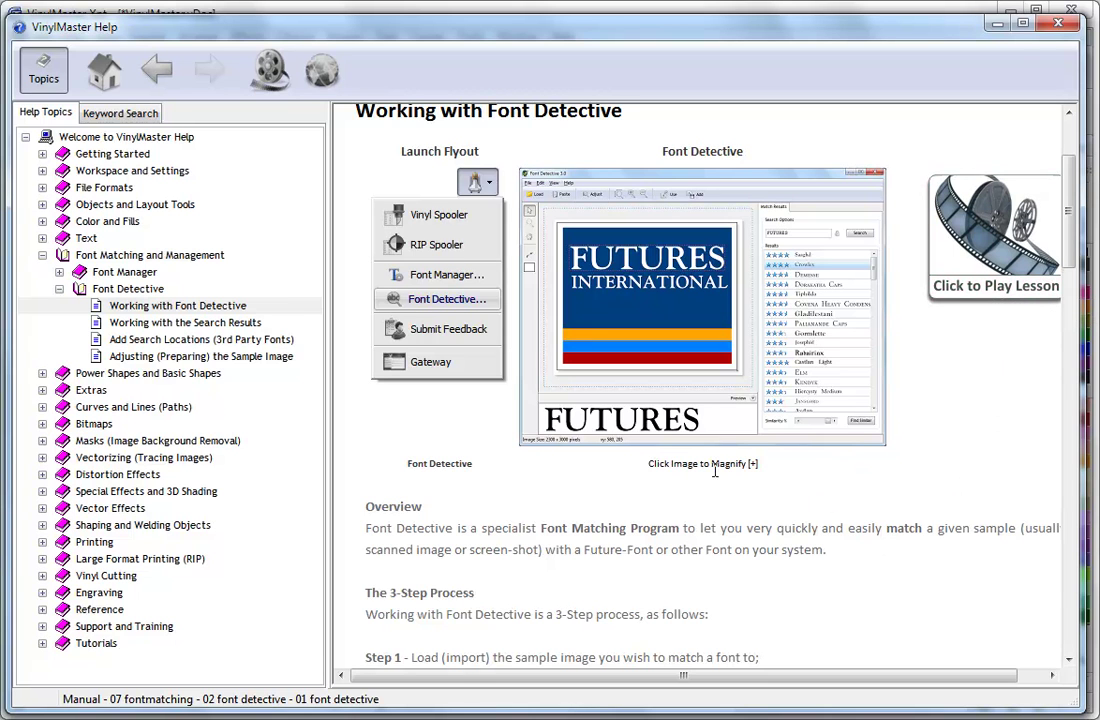
pyautogui.click(265, 70)
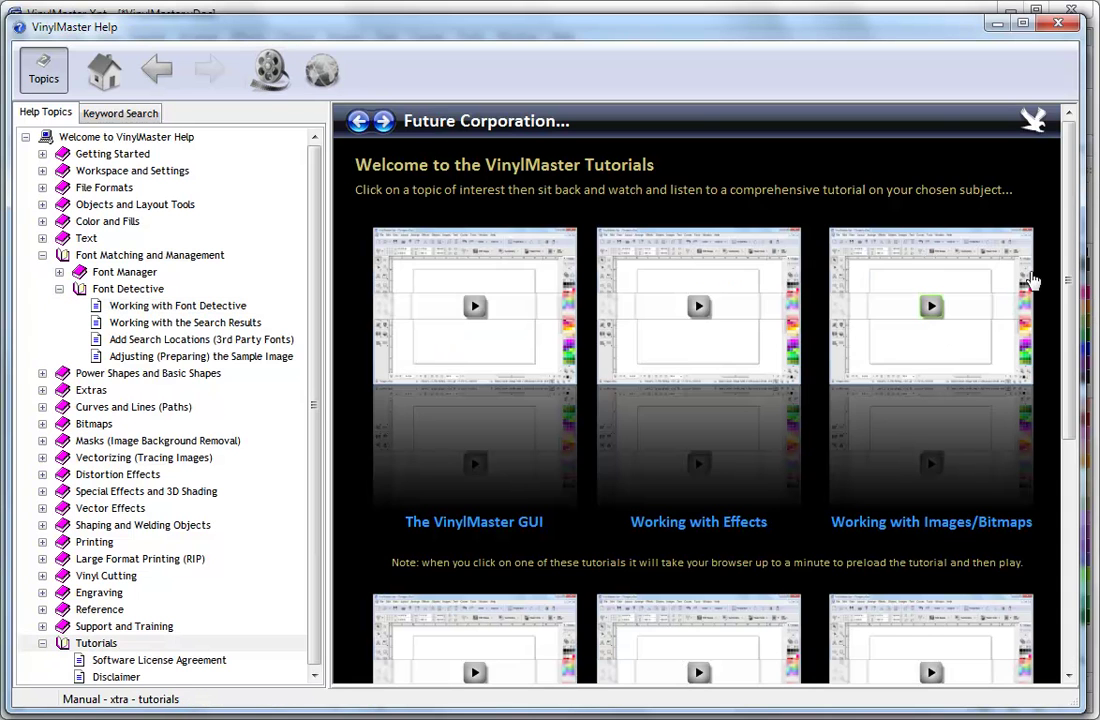
pyautogui.scroll(-3, 1066, 300)
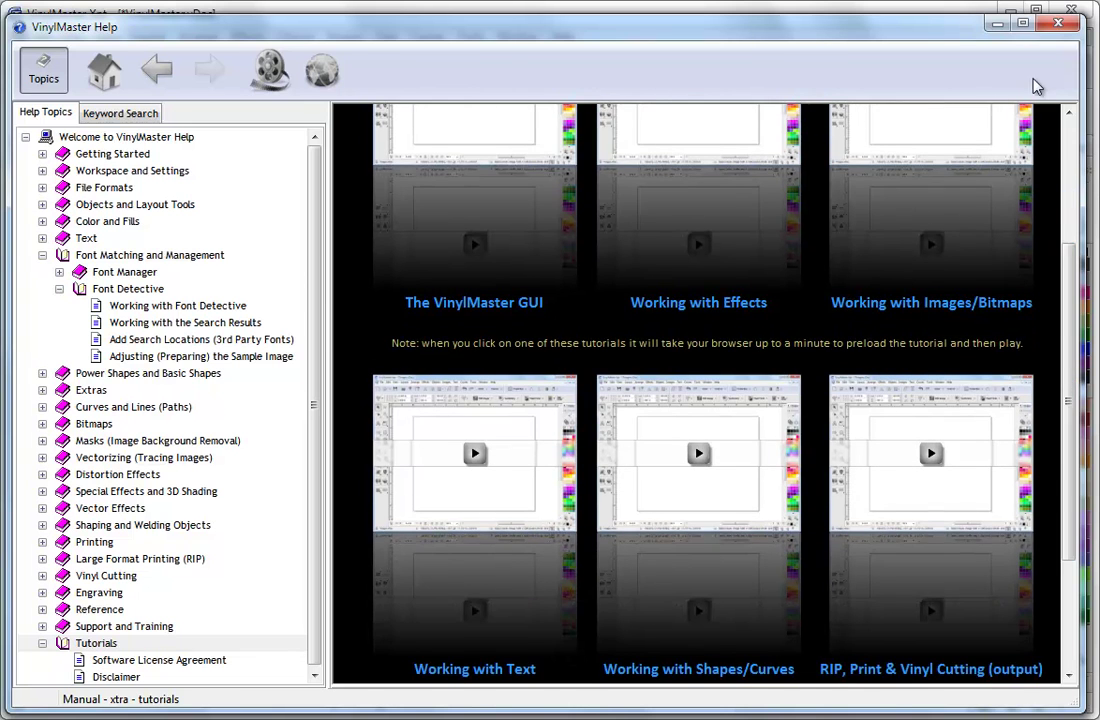